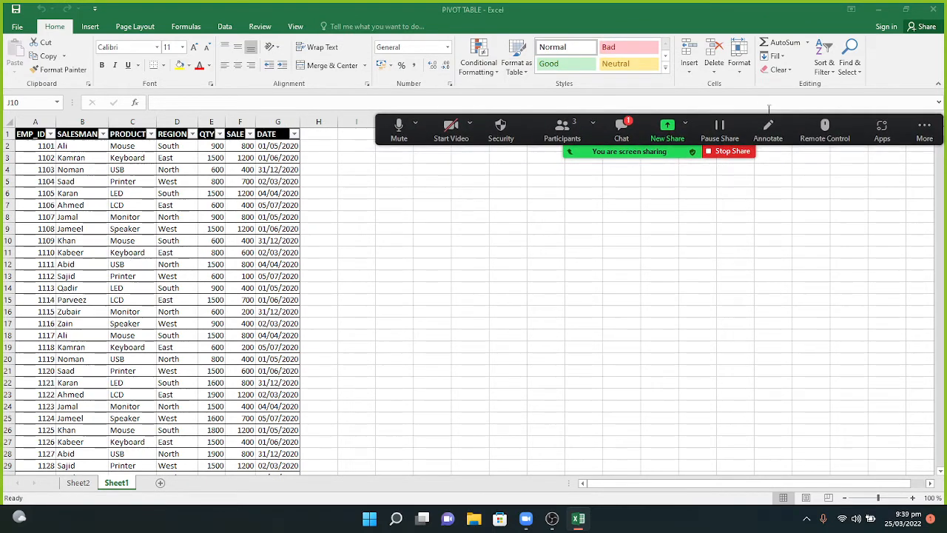
# Check and hide the meeting chat, then admit the waiting participant into the meeting.
pyautogui.click(625, 138)
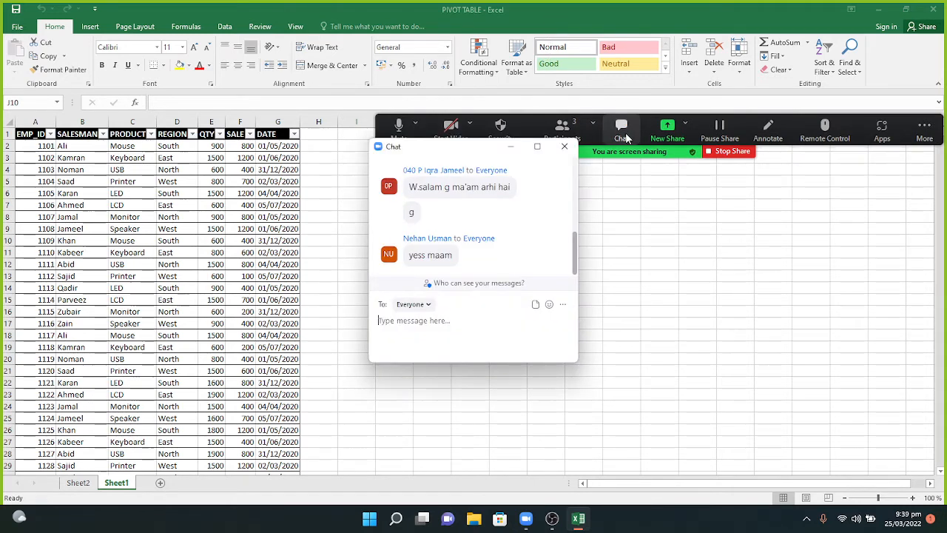
pyautogui.click(511, 153)
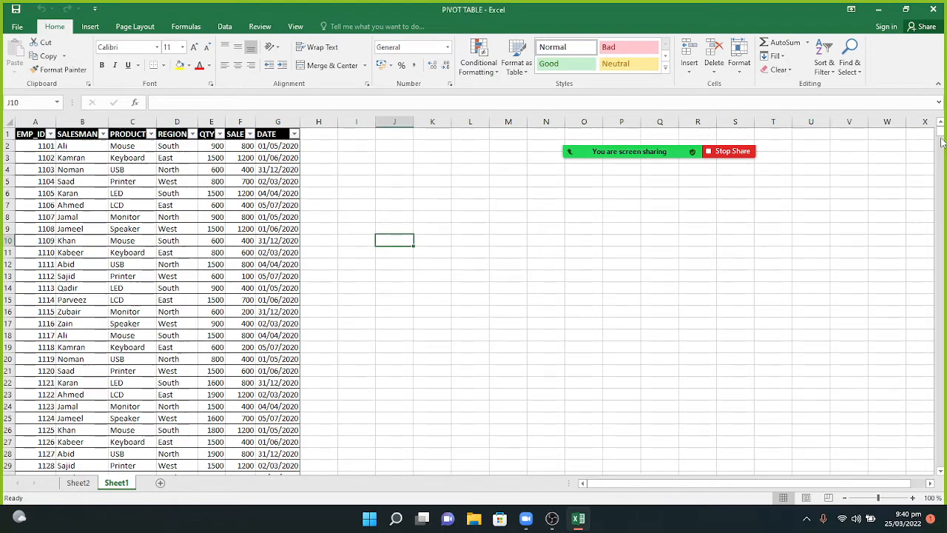
pyautogui.moveTo(943, 140)
pyautogui.mouseDown()
pyautogui.moveTo(944, 363)
pyautogui.moveTo(940, 130)
pyautogui.mouseUp()
pyautogui.moveTo(604, 157)
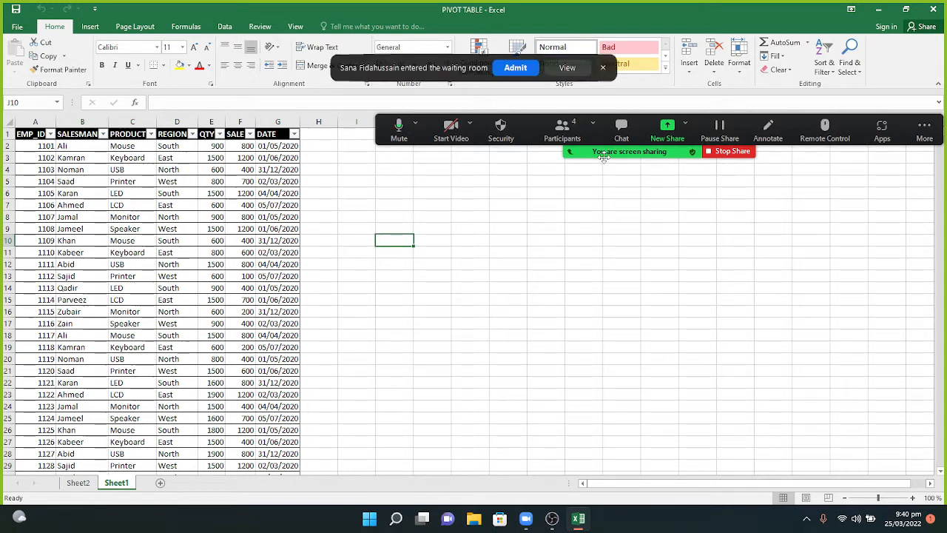
pyautogui.click(517, 68)
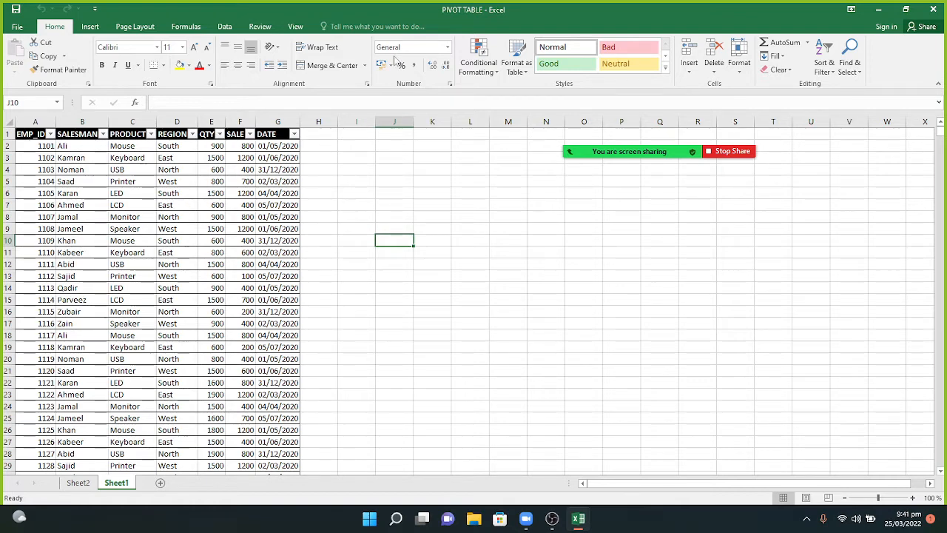
# Zoom the sheet to about 178% and select cell A2 inside the sales table.
pyautogui.click(398, 195)
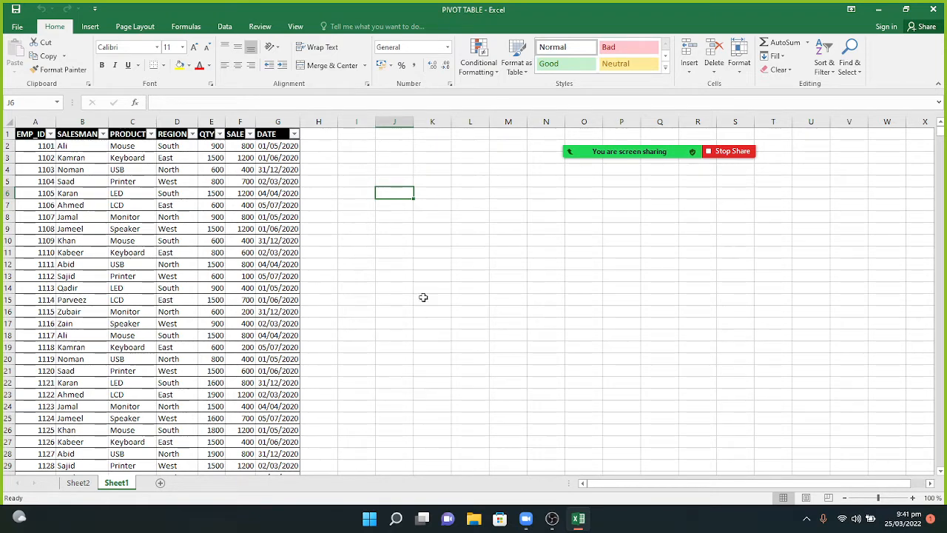
pyautogui.moveTo(879, 497); pyautogui.dragTo(888, 502)
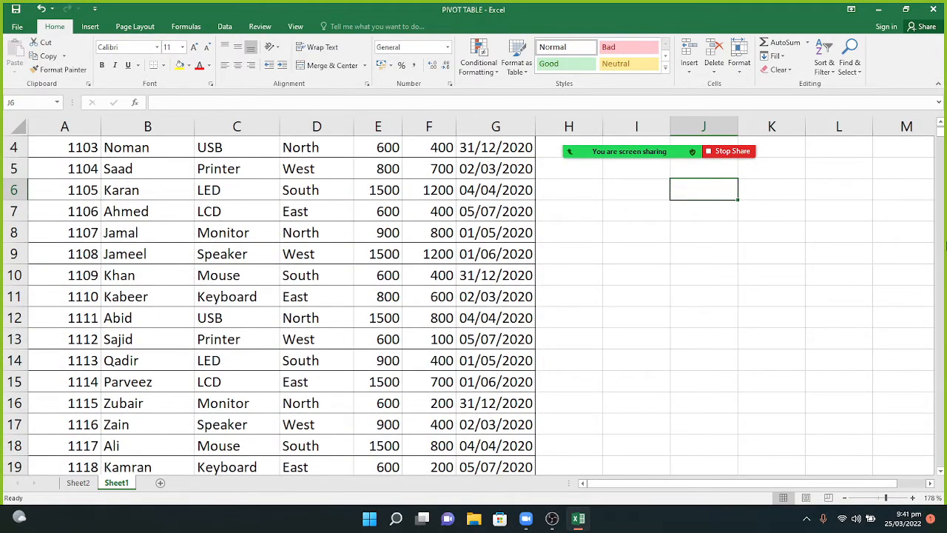
pyautogui.scroll(1, 941, 134)
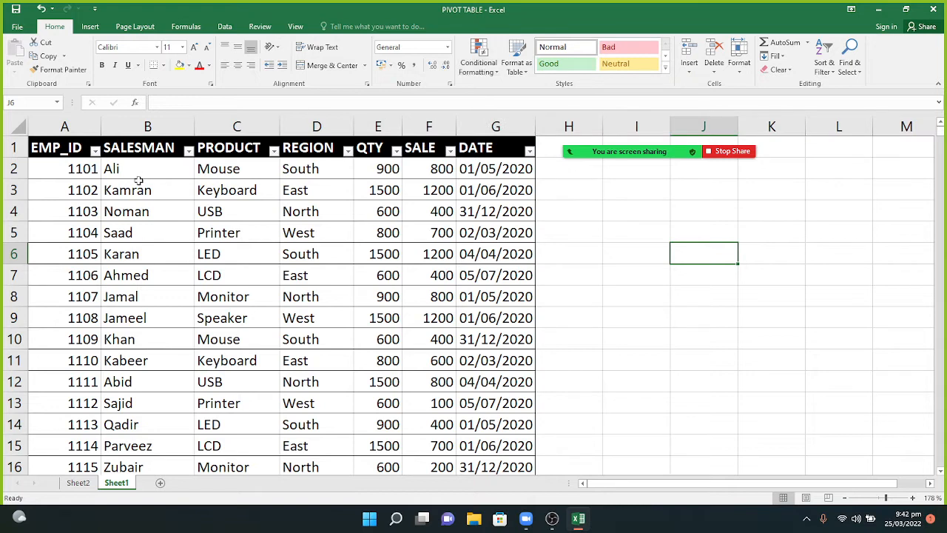
pyautogui.click(57, 170)
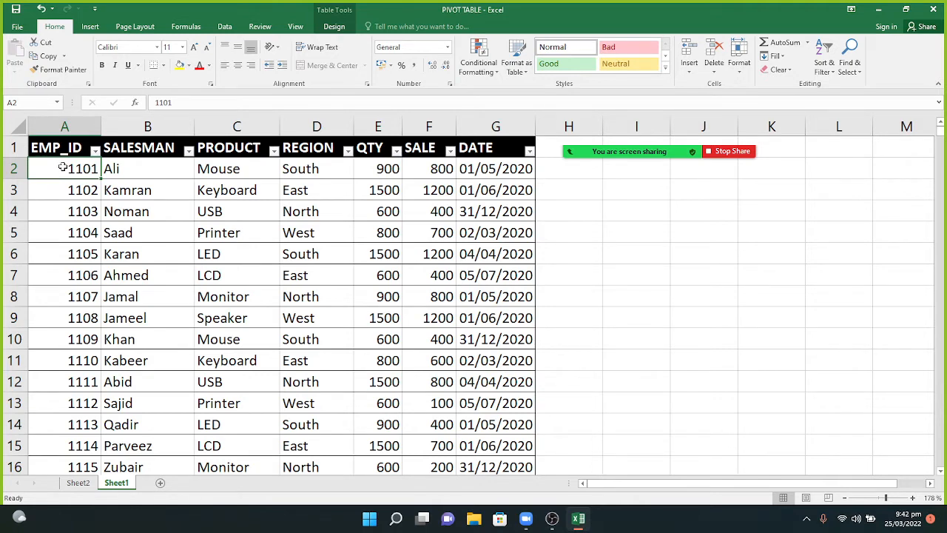
# Open Create PivotTable from the Insert tab with Table3 as the source.
pyautogui.click(90, 27)
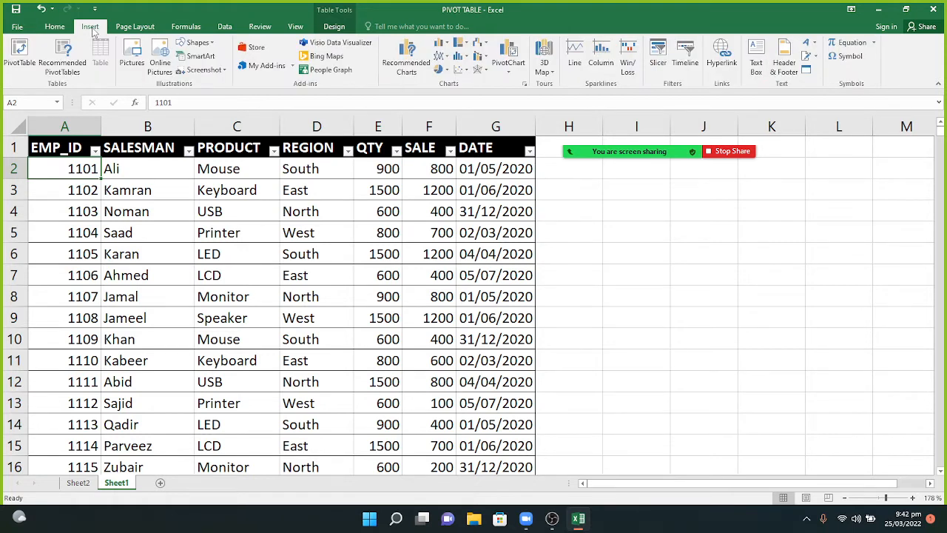
pyautogui.click(23, 66)
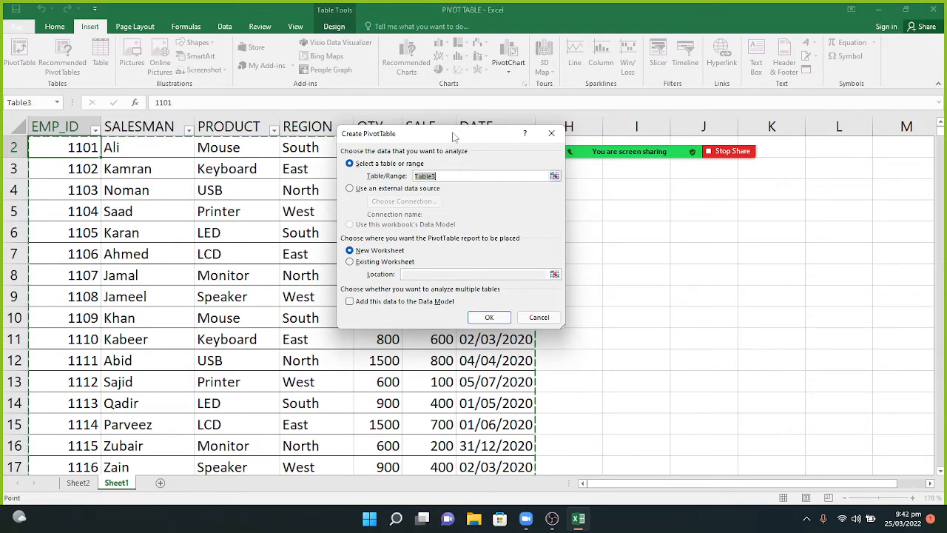
# Create PivotTable1 on a new worksheet, Sheet3, after briefly trying cell H3.
pyautogui.moveTo(454, 137); pyautogui.dragTo(668, 196)
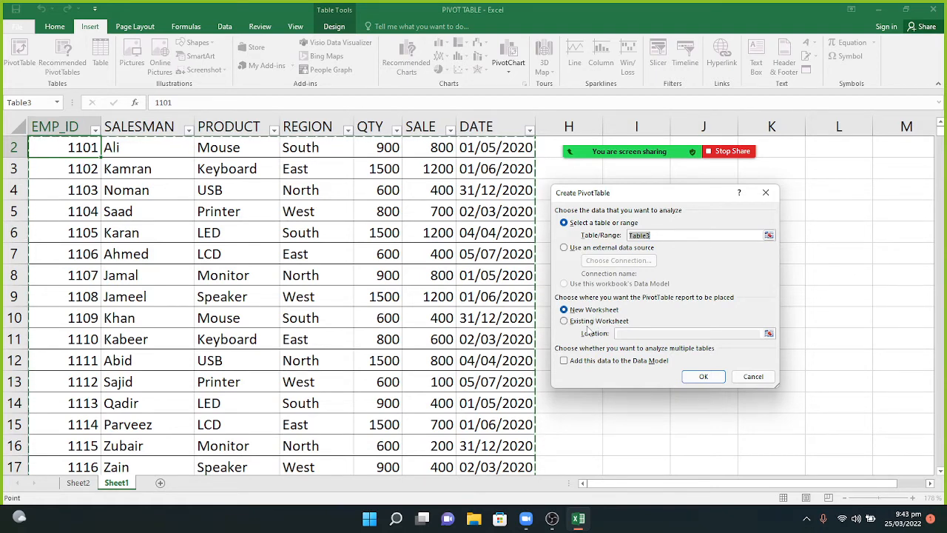
pyautogui.click(588, 326)
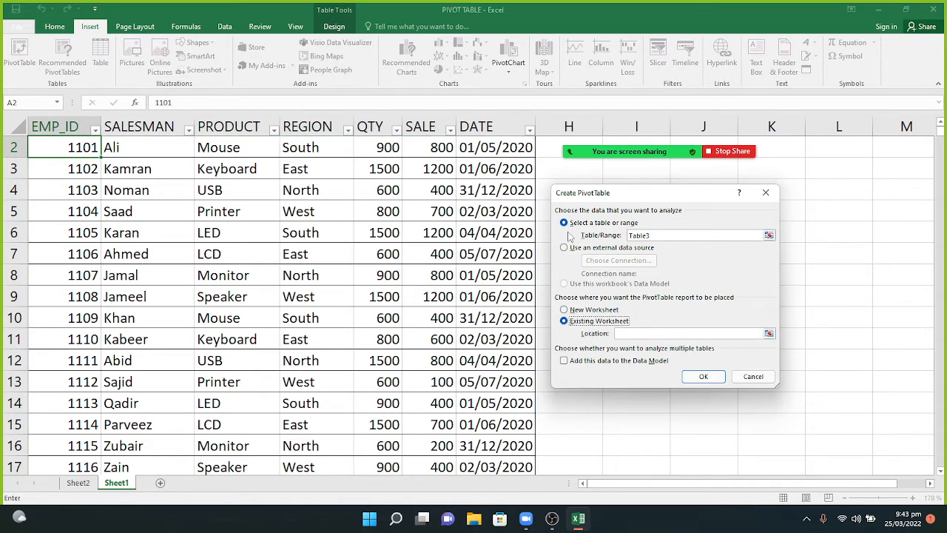
pyautogui.click(571, 169)
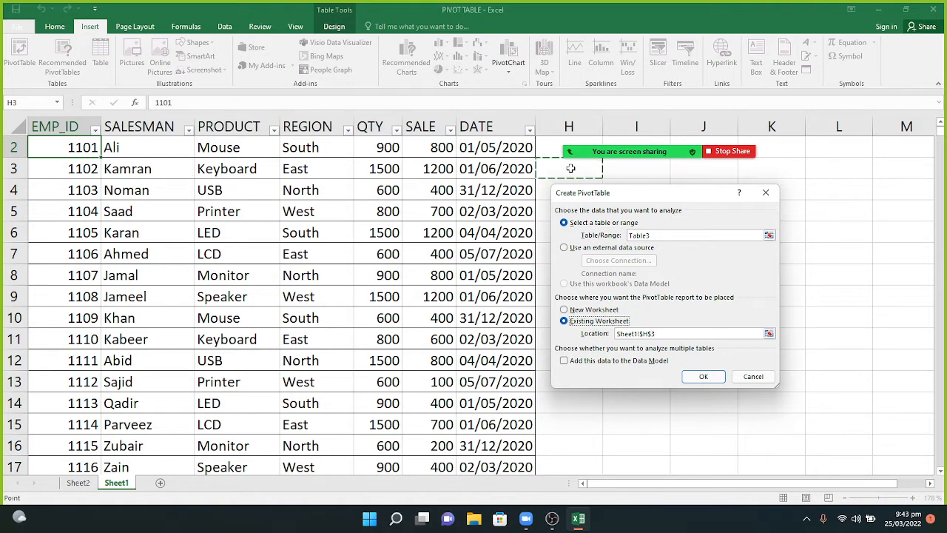
pyautogui.click(565, 310)
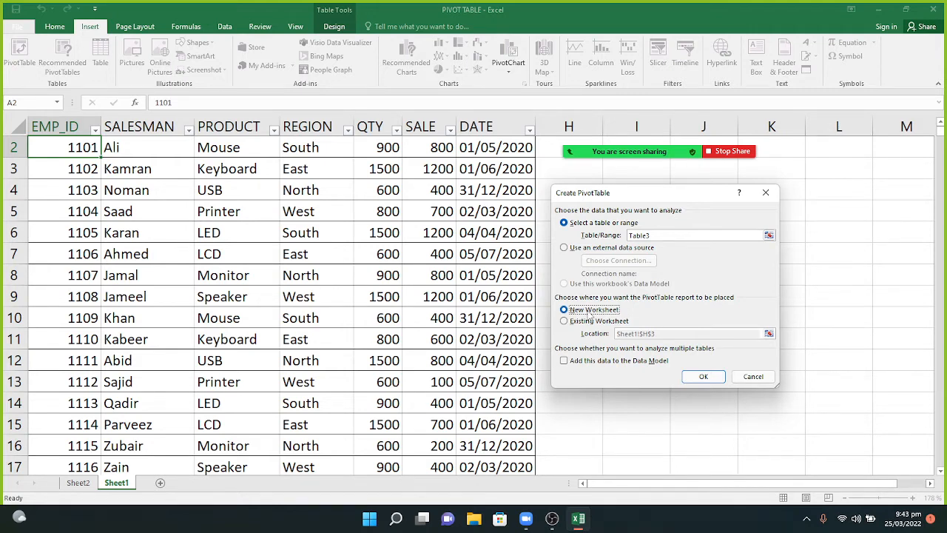
pyautogui.click(692, 379)
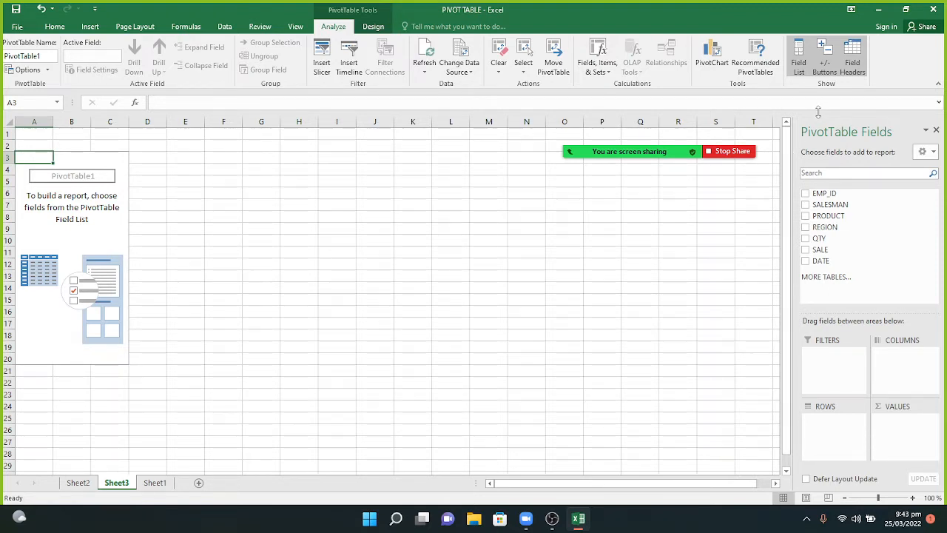
# Widen the PivotTable Fields pane and move the meeting toolbar out of the way.
pyautogui.moveTo(793, 142); pyautogui.dragTo(482, 155)
pyautogui.moveTo(648, 144)
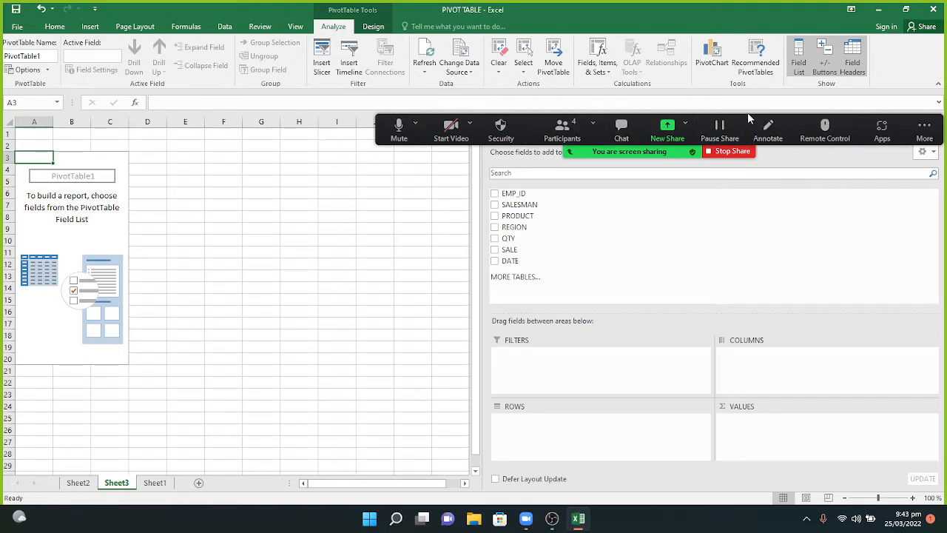
pyautogui.moveTo(747, 113); pyautogui.dragTo(634, 57)
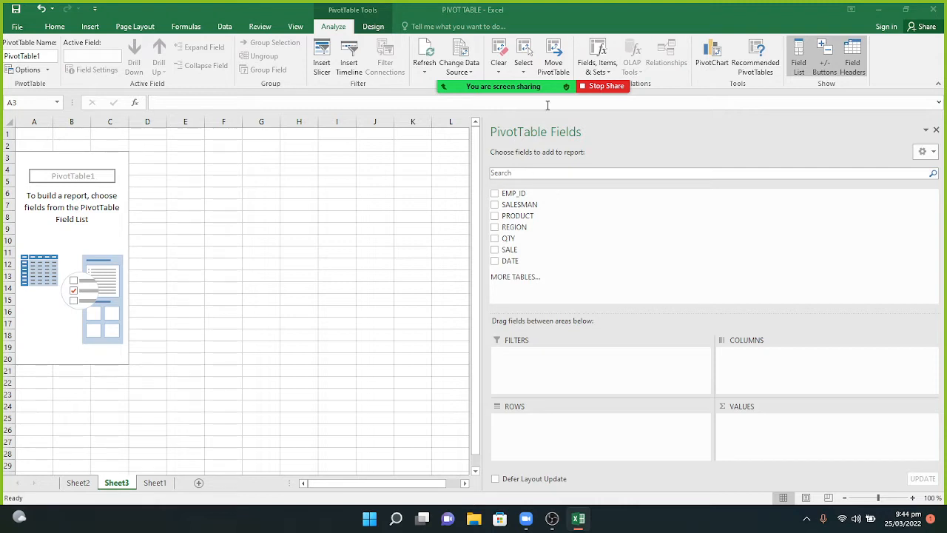
pyautogui.click(497, 230)
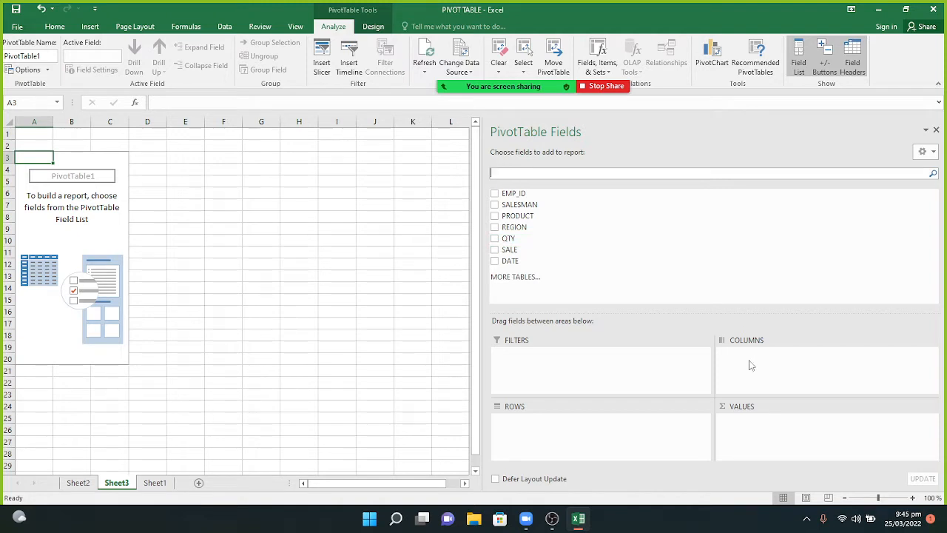
# Put REGION in Columns, PRODUCT in Rows and summed SALE in Values, then zoom in.
pyautogui.moveTo(504, 230); pyautogui.dragTo(767, 368)
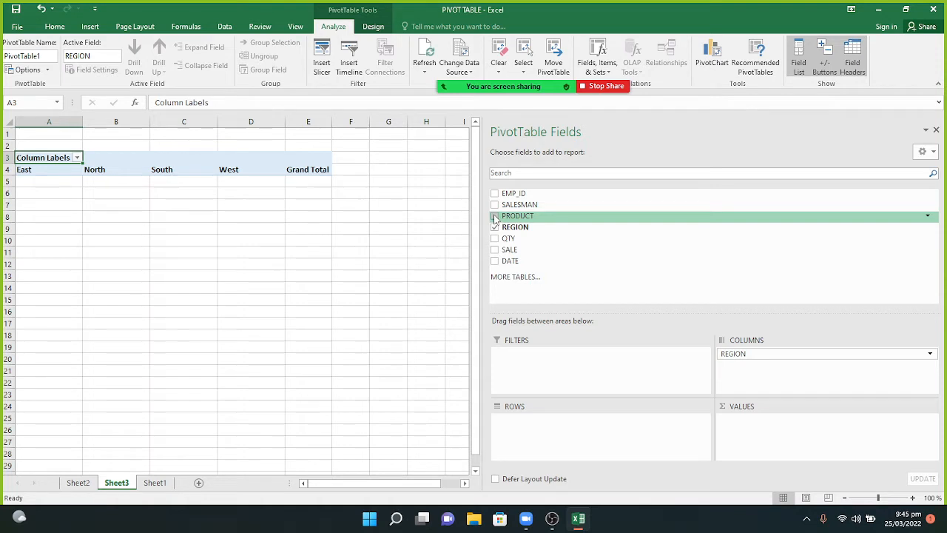
pyautogui.moveTo(496, 218); pyautogui.dragTo(564, 421)
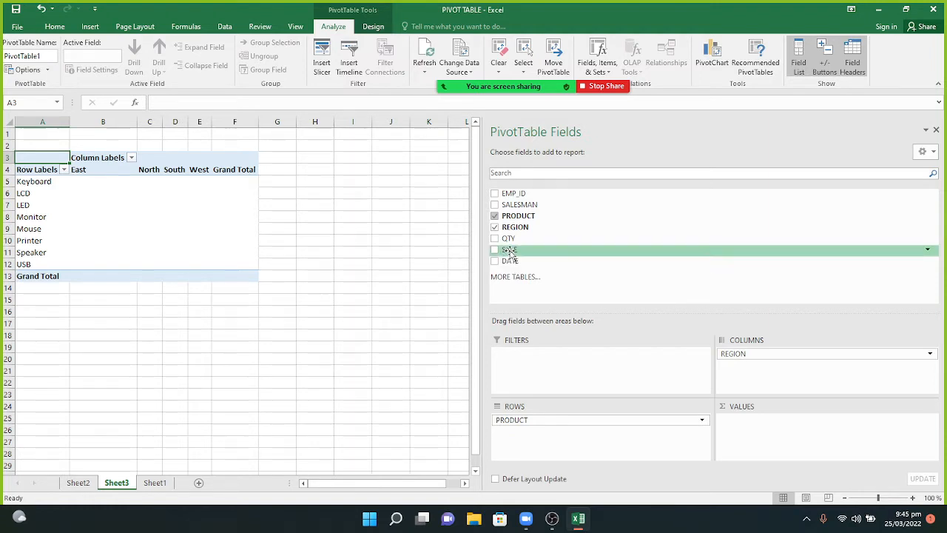
pyautogui.moveTo(510, 252); pyautogui.dragTo(528, 442)
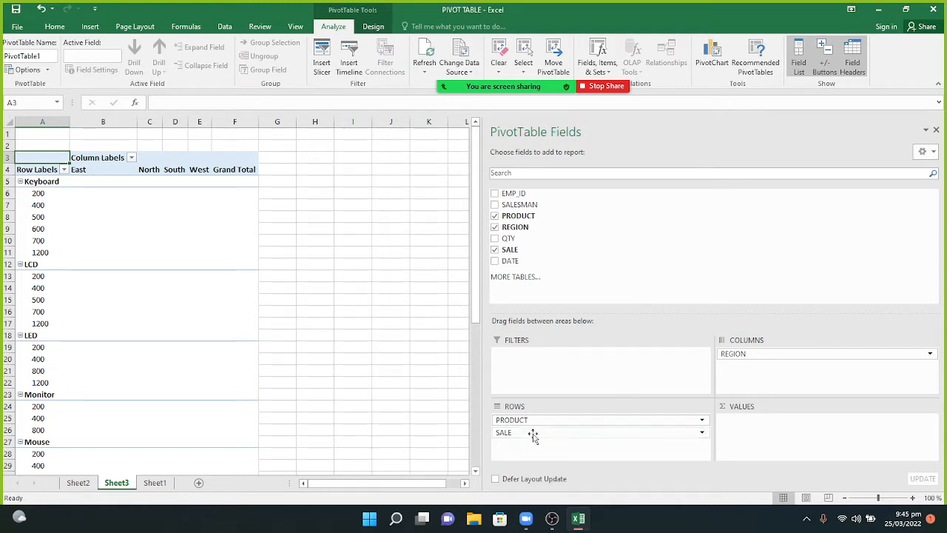
pyautogui.moveTo(533, 432); pyautogui.dragTo(768, 434)
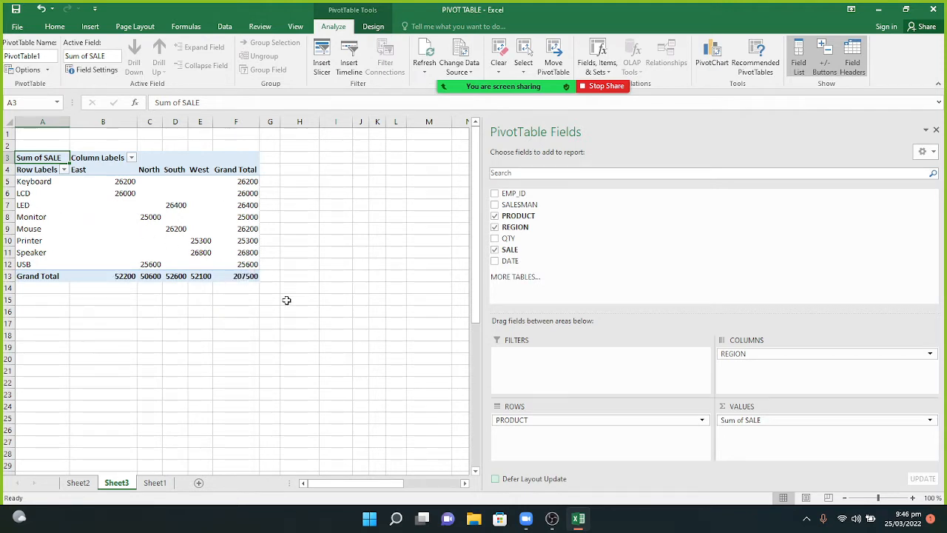
pyautogui.moveTo(879, 497); pyautogui.dragTo(888, 501)
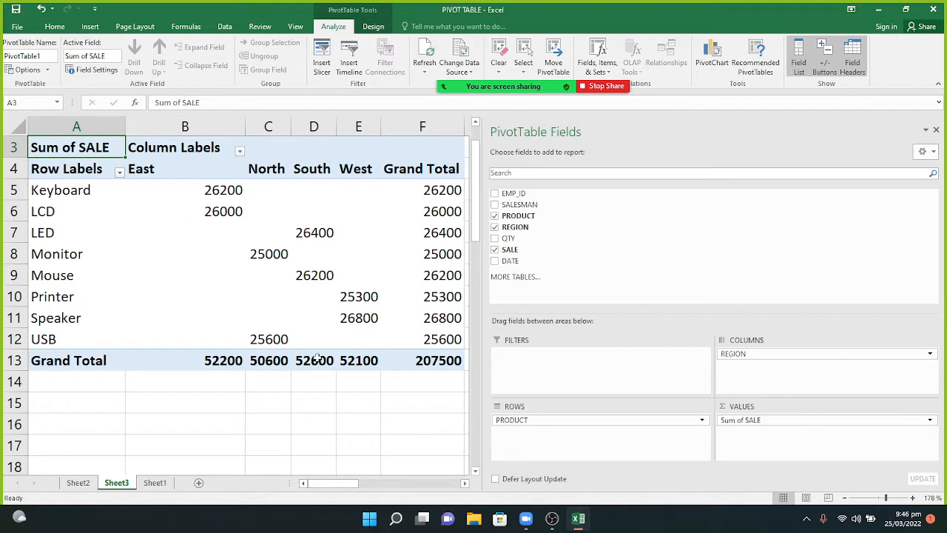
pyautogui.moveTo(381, 296)
pyautogui.moveTo(143, 191)
pyautogui.moveTo(206, 216)
pyautogui.moveTo(261, 236)
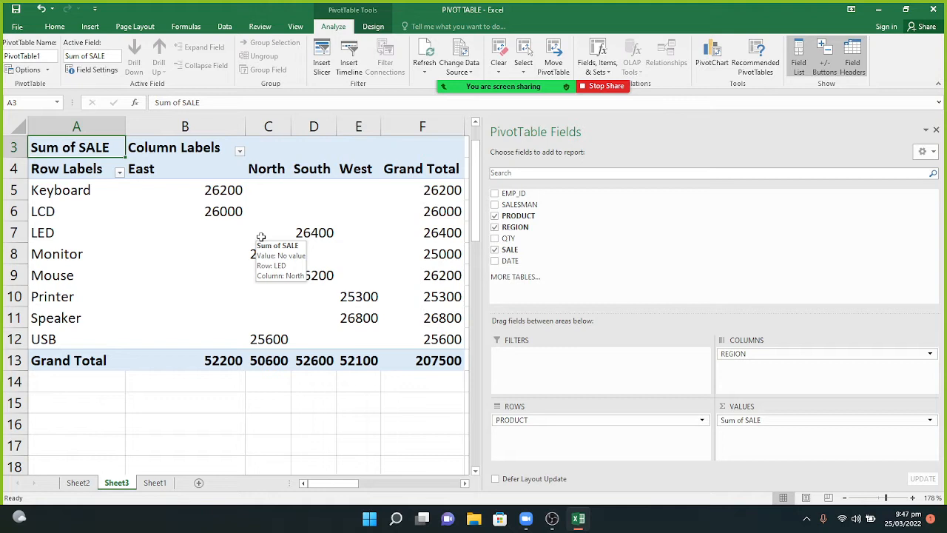
pyautogui.moveTo(171, 275)
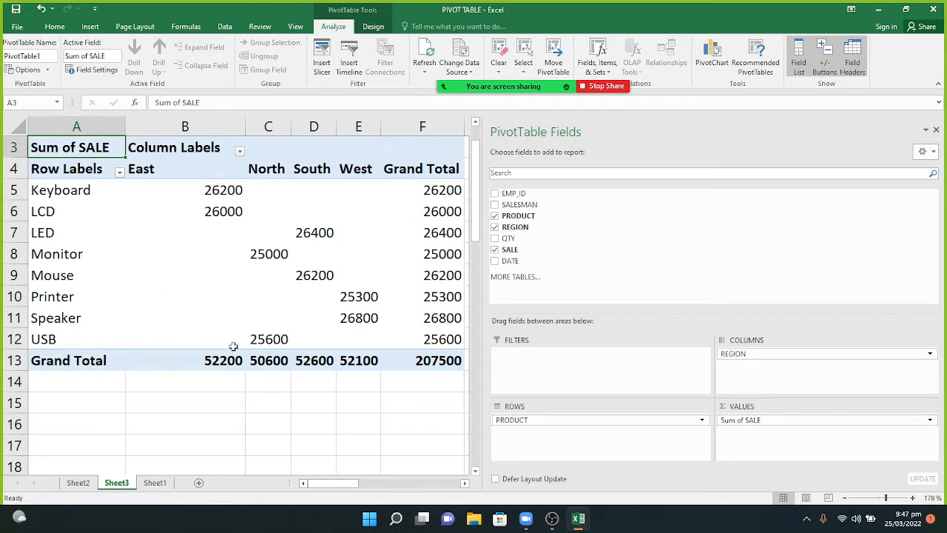
pyautogui.moveTo(233, 346)
pyautogui.moveTo(189, 358)
pyautogui.moveTo(237, 218)
pyautogui.moveTo(219, 194)
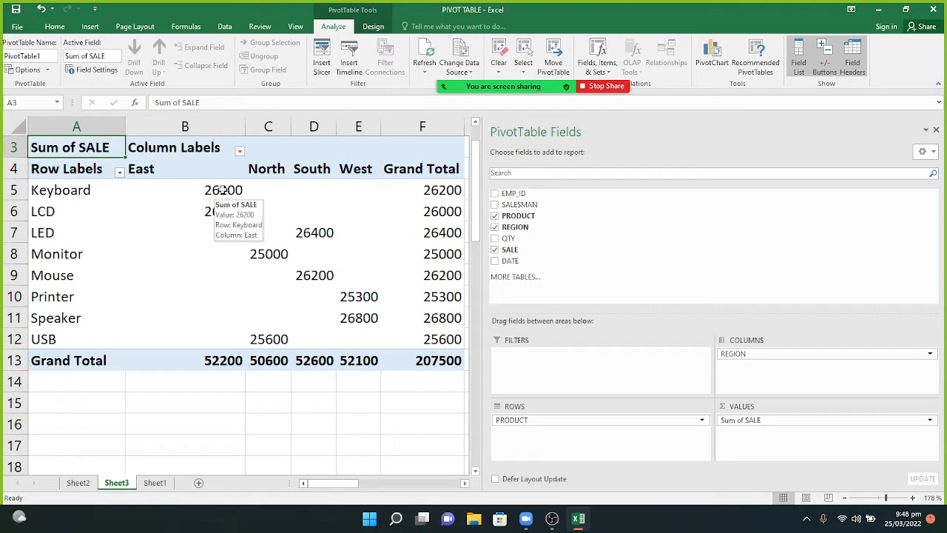
pyautogui.click(219, 190)
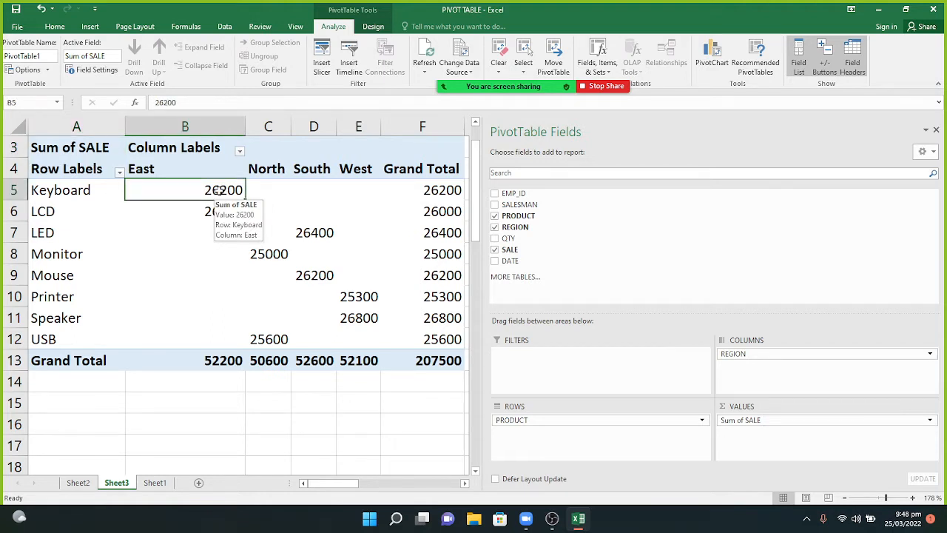
pyautogui.rightClick(220, 192)
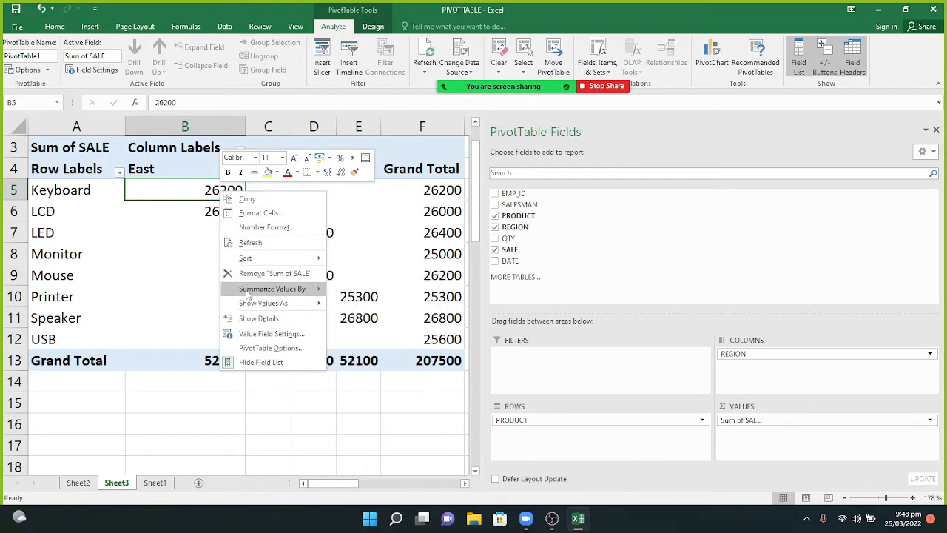
pyautogui.moveTo(248, 294)
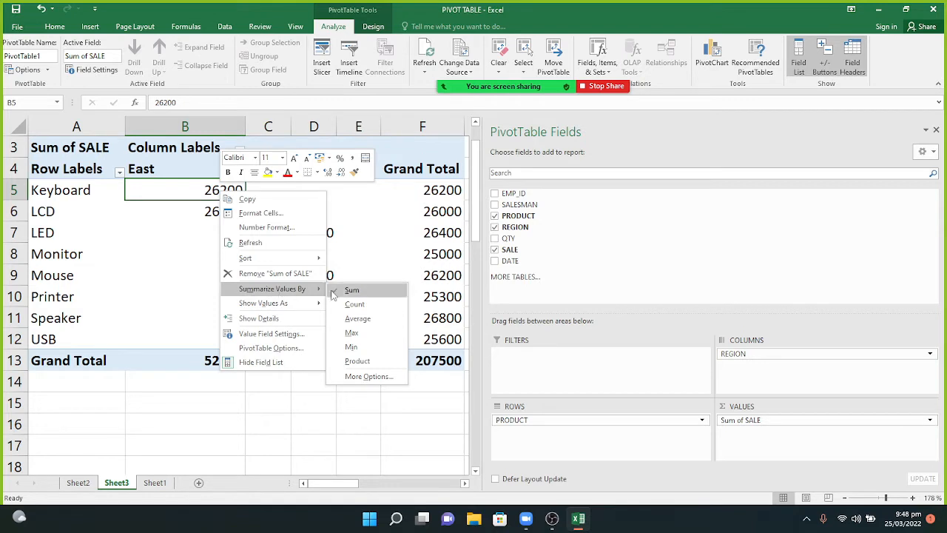
pyautogui.click(353, 304)
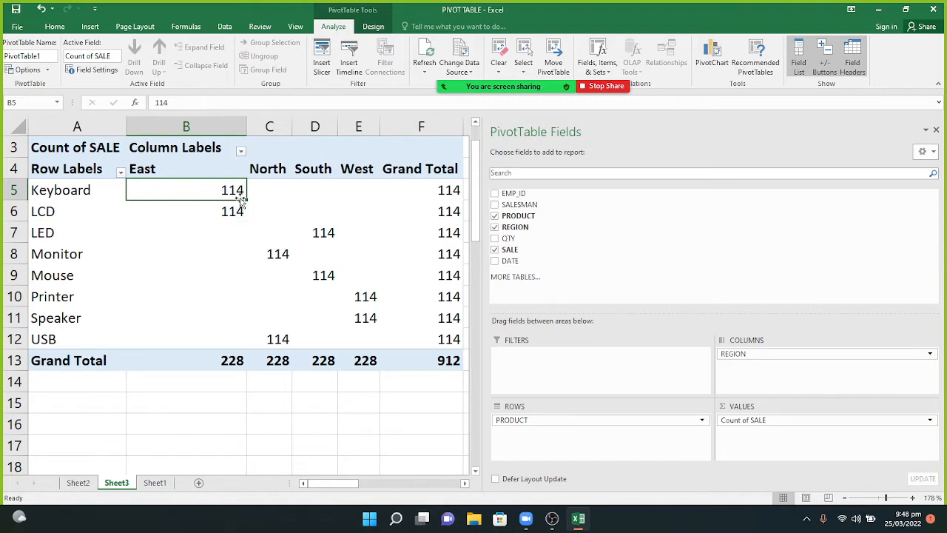
pyautogui.rightClick(241, 198)
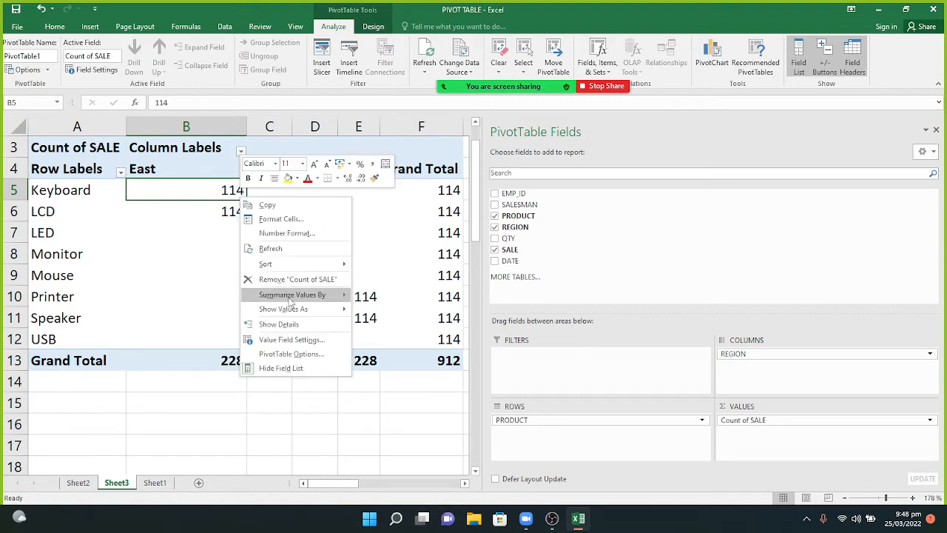
pyautogui.moveTo(290, 302)
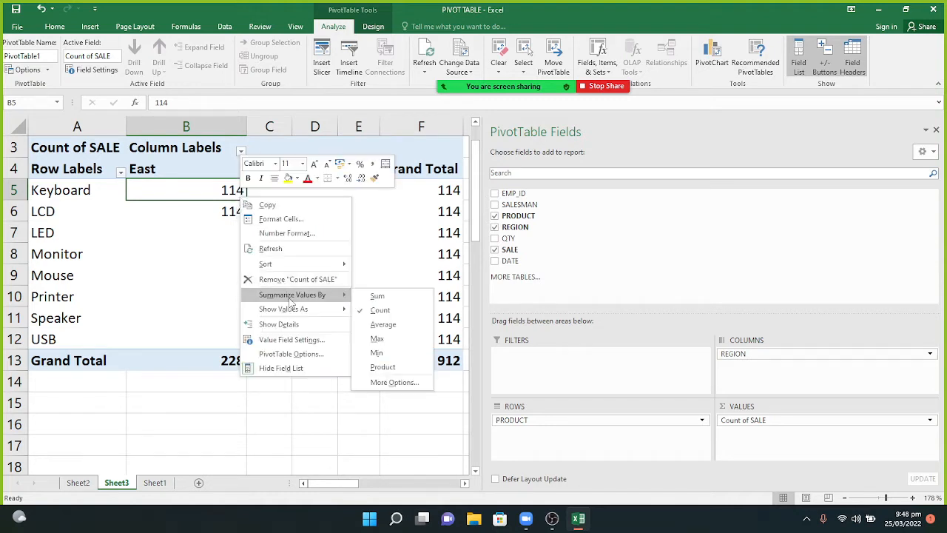
pyautogui.click(384, 325)
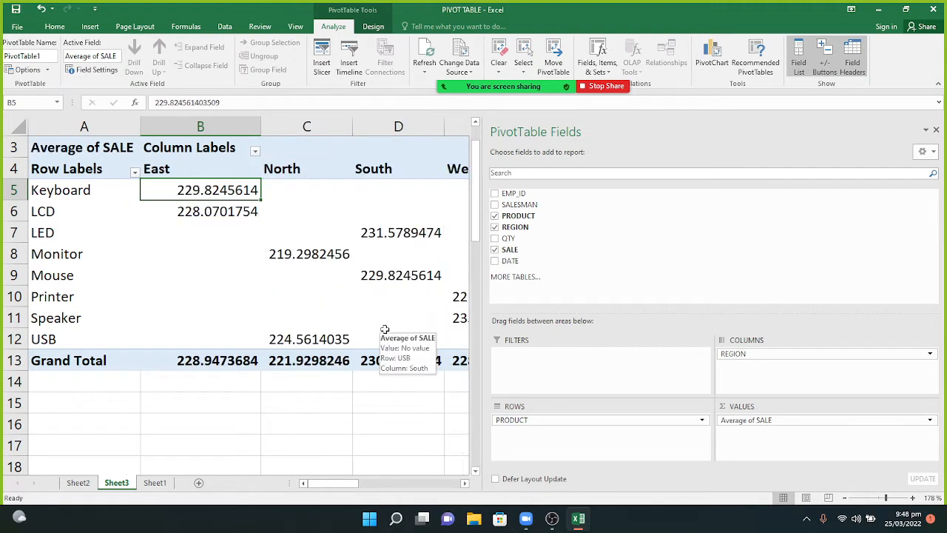
pyautogui.rightClick(208, 192)
pyautogui.moveTo(256, 293)
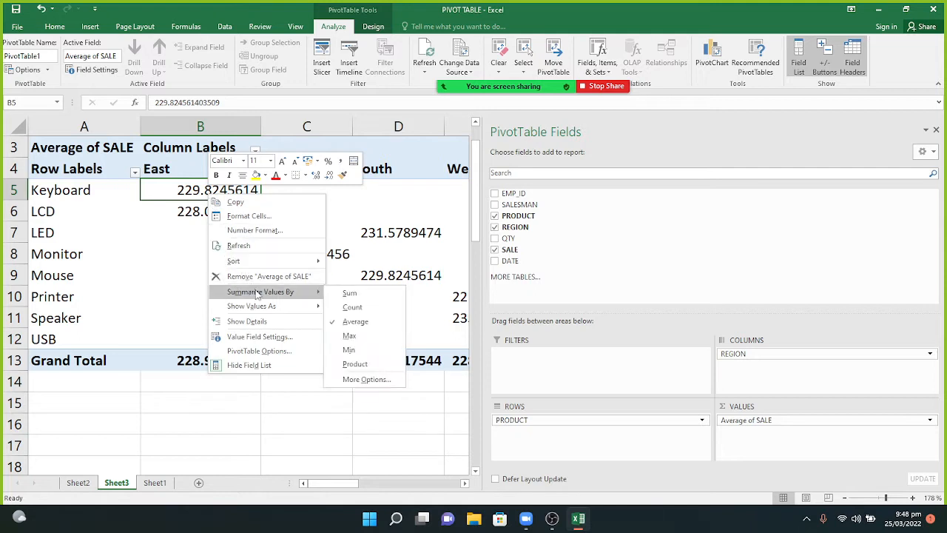
pyautogui.click(360, 341)
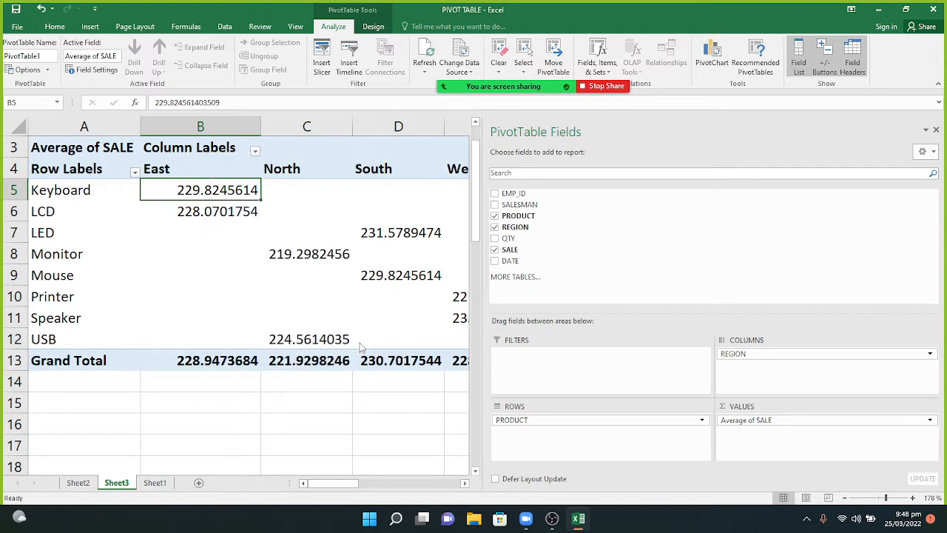
pyautogui.rightClick(182, 190)
pyautogui.moveTo(227, 293)
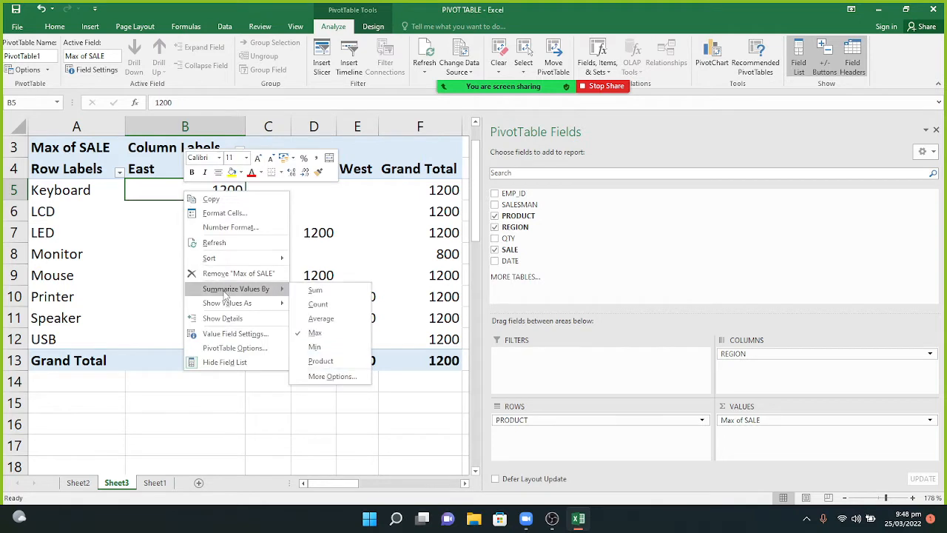
pyautogui.click(311, 347)
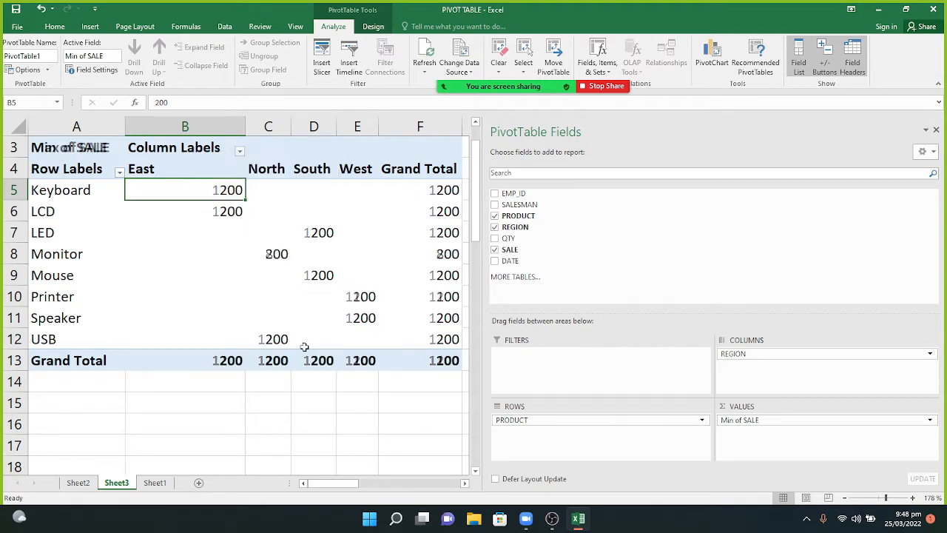
pyautogui.rightClick(219, 191)
pyautogui.moveTo(255, 290)
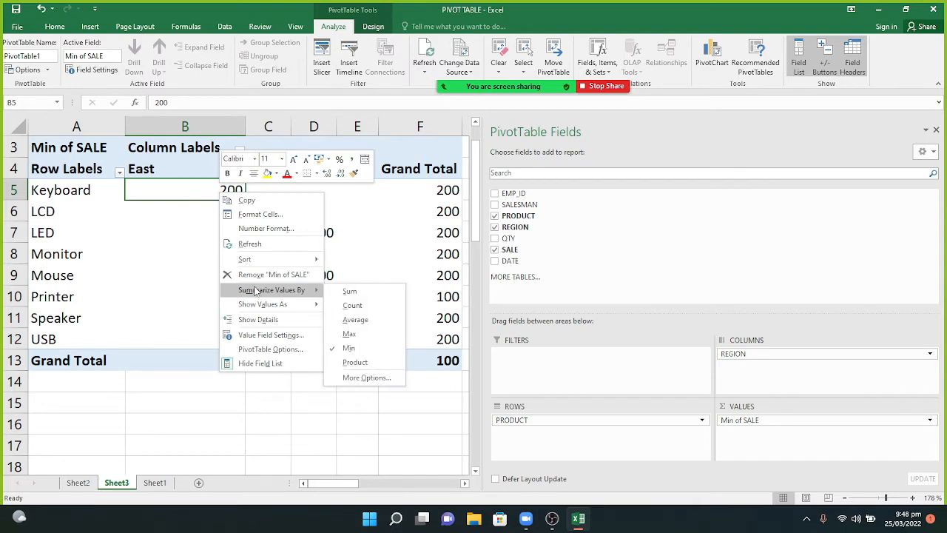
pyautogui.click(356, 361)
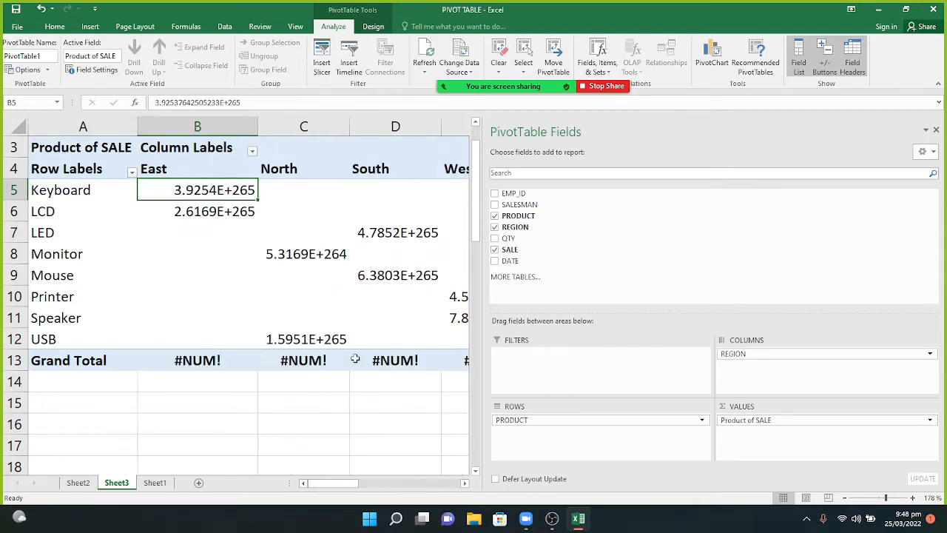
pyautogui.moveTo(220, 190)
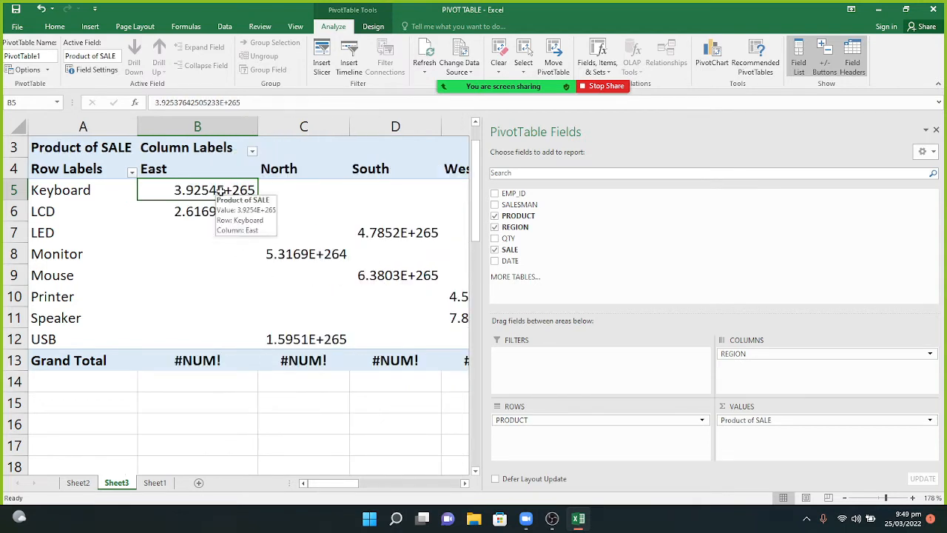
pyautogui.rightClick(221, 190)
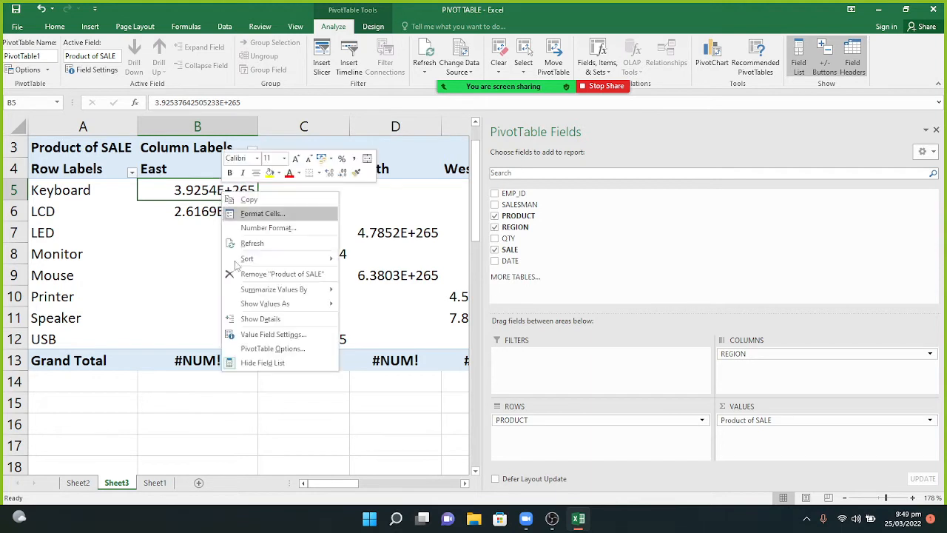
pyautogui.moveTo(256, 291)
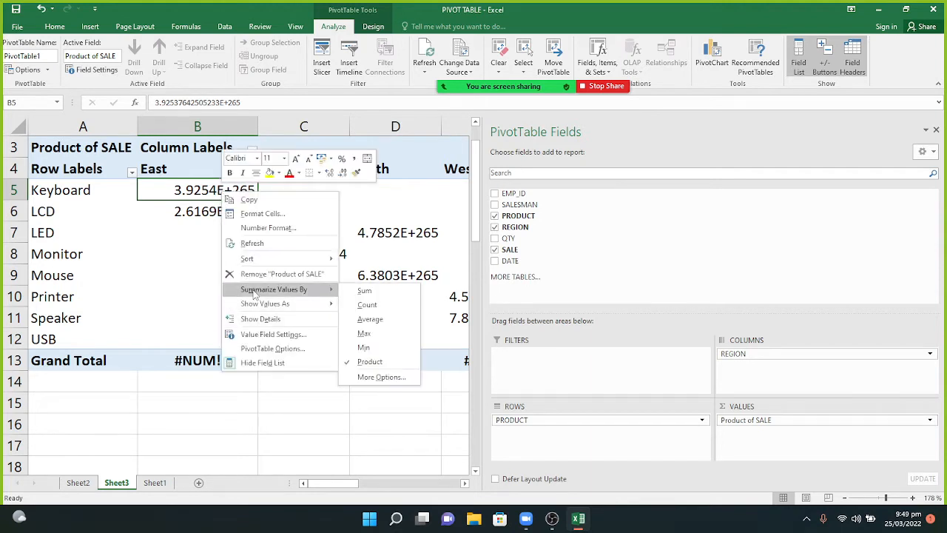
pyautogui.click(357, 295)
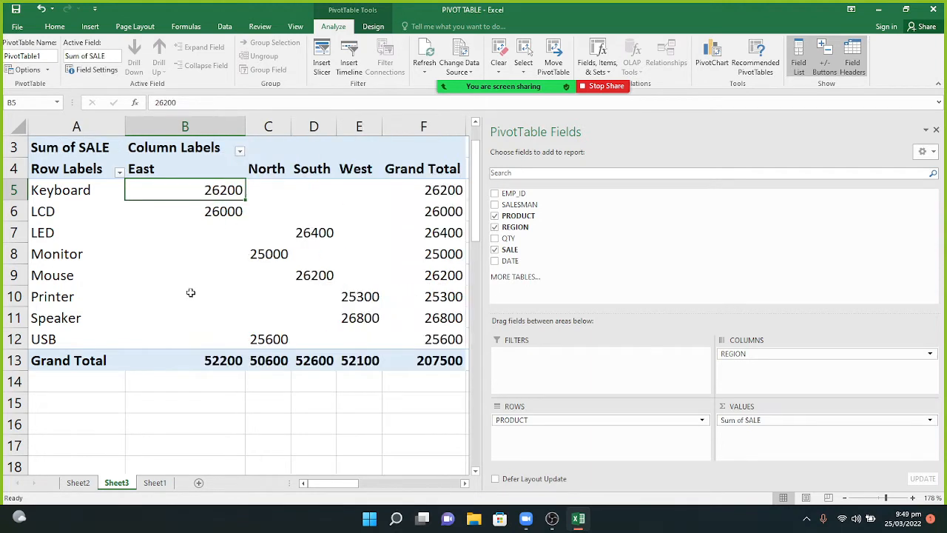
pyautogui.moveTo(368, 362)
pyautogui.moveTo(226, 257)
pyautogui.rightClick(220, 195)
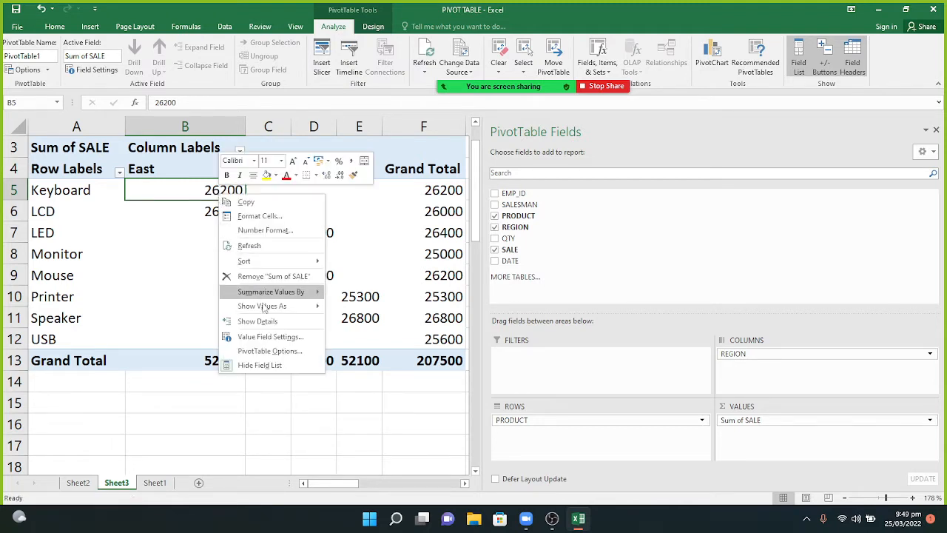
pyautogui.moveTo(265, 297)
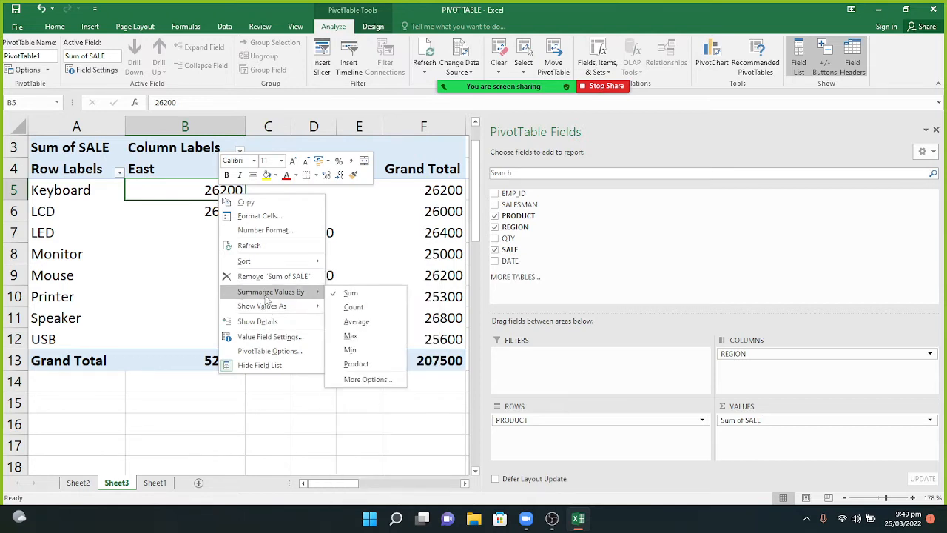
pyautogui.click(354, 307)
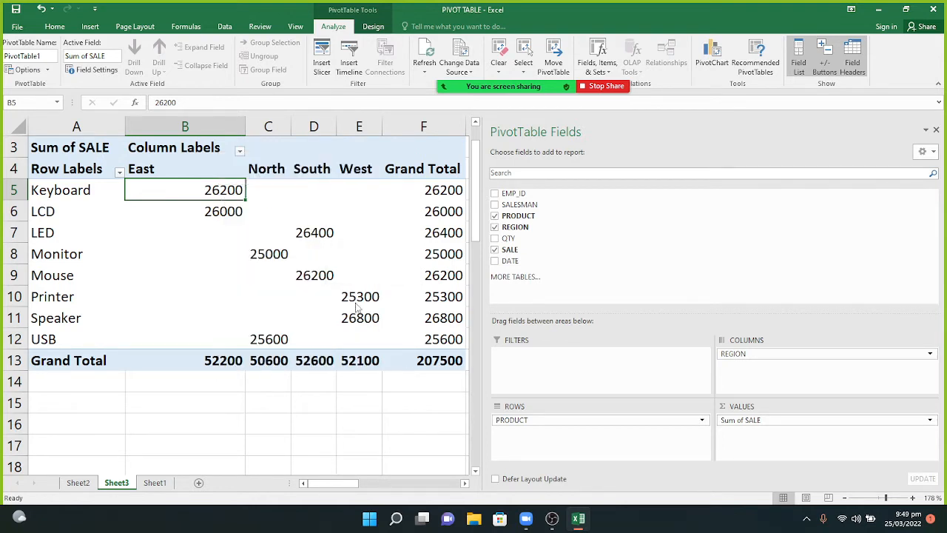
pyautogui.rightClick(223, 190)
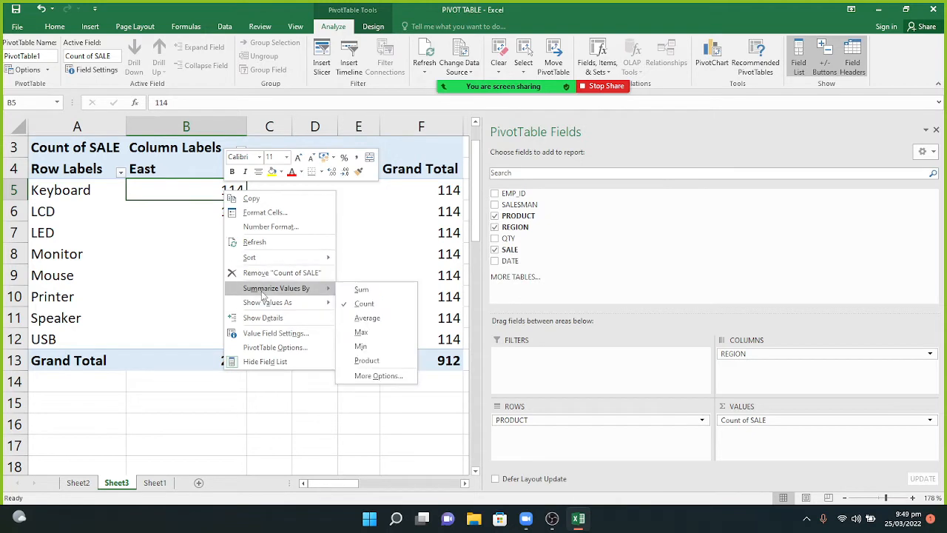
pyautogui.click(360, 289)
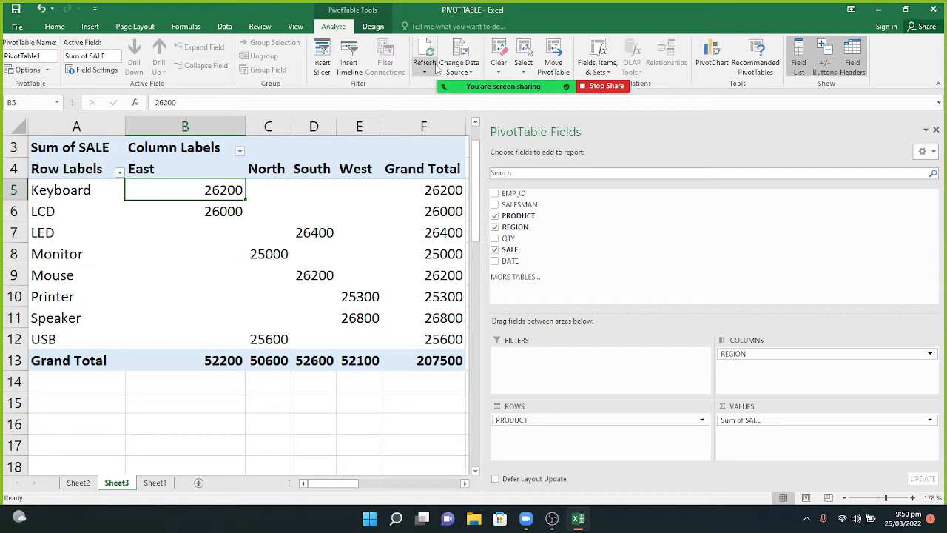
# Use Clear All to empty PivotTable1, and briefly check the meeting chat.
pyautogui.click(504, 61)
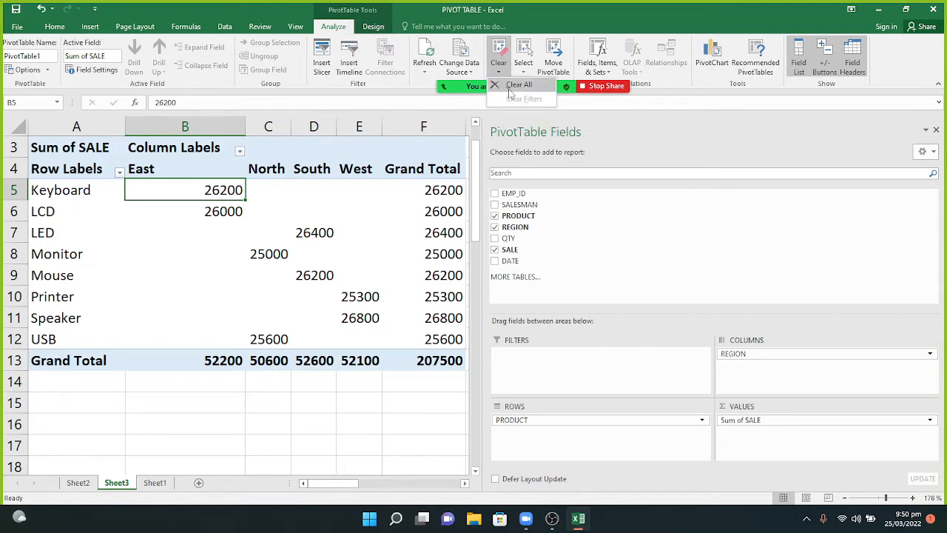
pyautogui.click(518, 85)
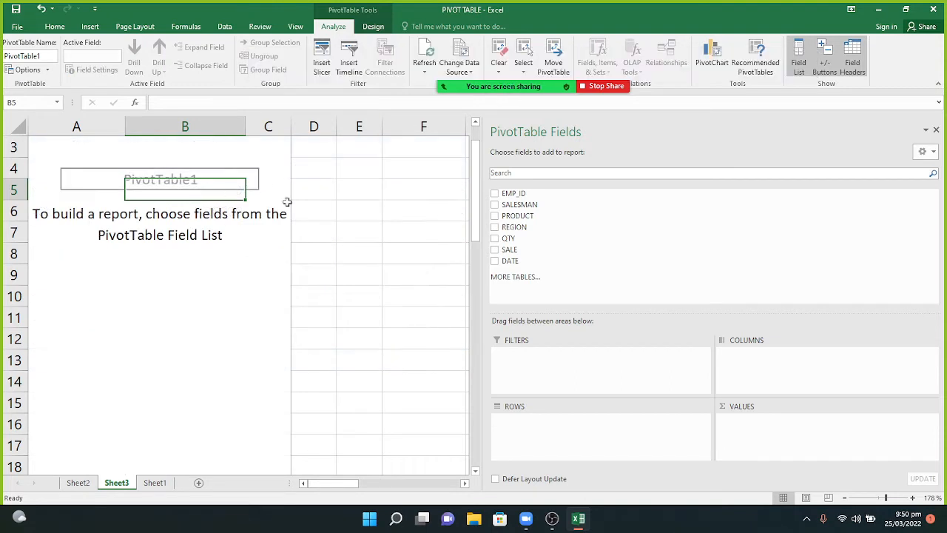
pyautogui.moveTo(546, 87)
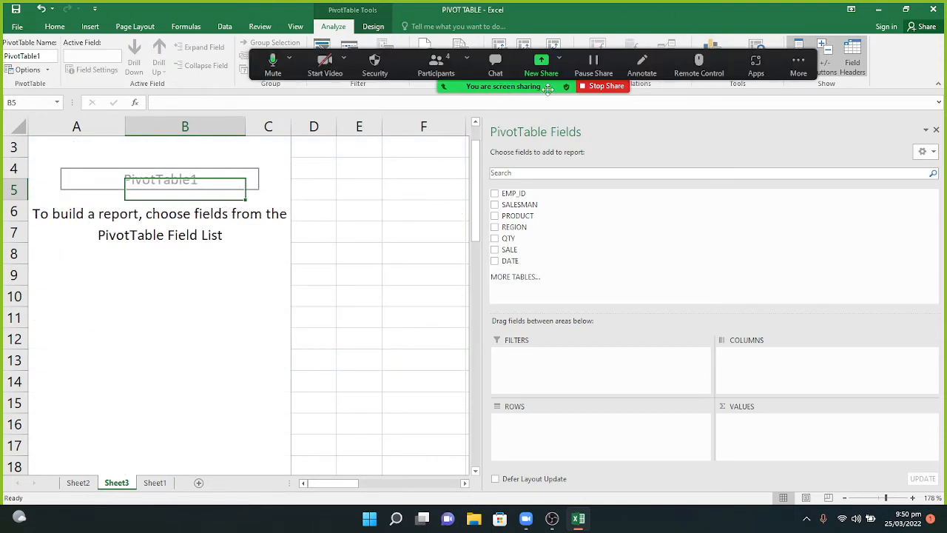
pyautogui.click(486, 64)
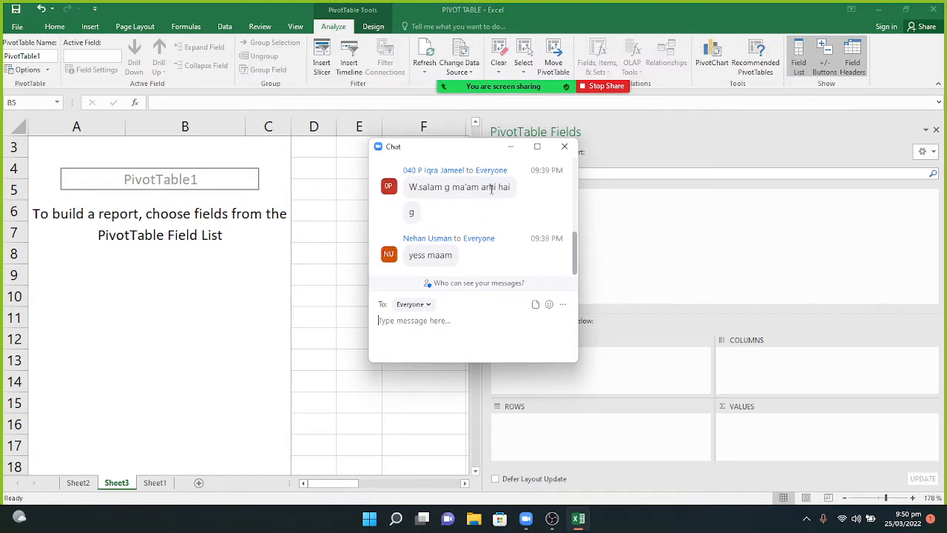
pyautogui.click(509, 147)
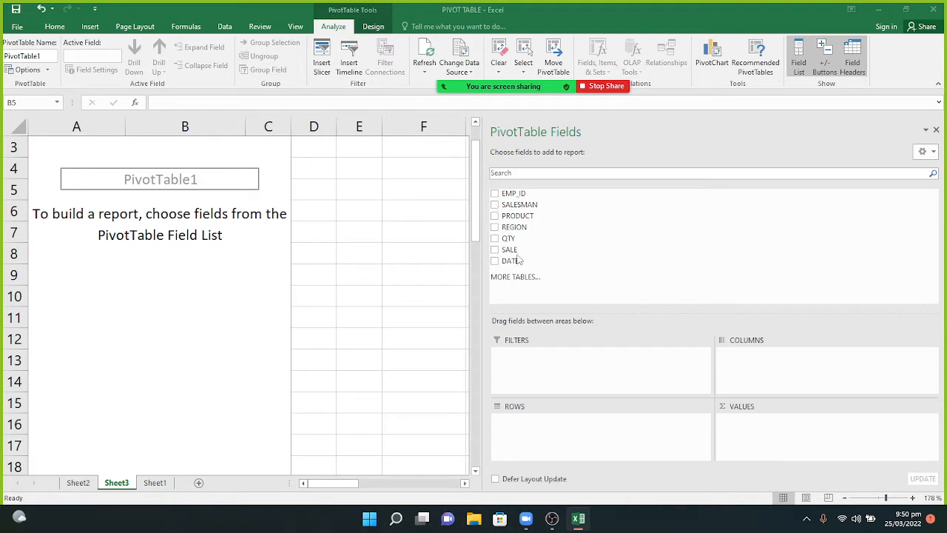
# Add SALE to Values, REGION to Columns and PRODUCT to Rows, then select cell B5.
pyautogui.moveTo(505, 252); pyautogui.dragTo(763, 440)
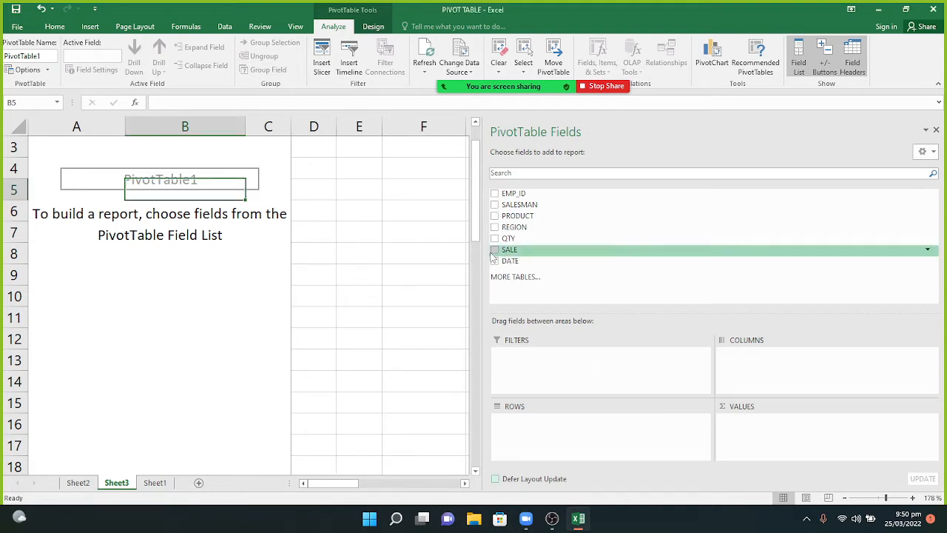
pyautogui.moveTo(494, 254); pyautogui.dragTo(765, 435)
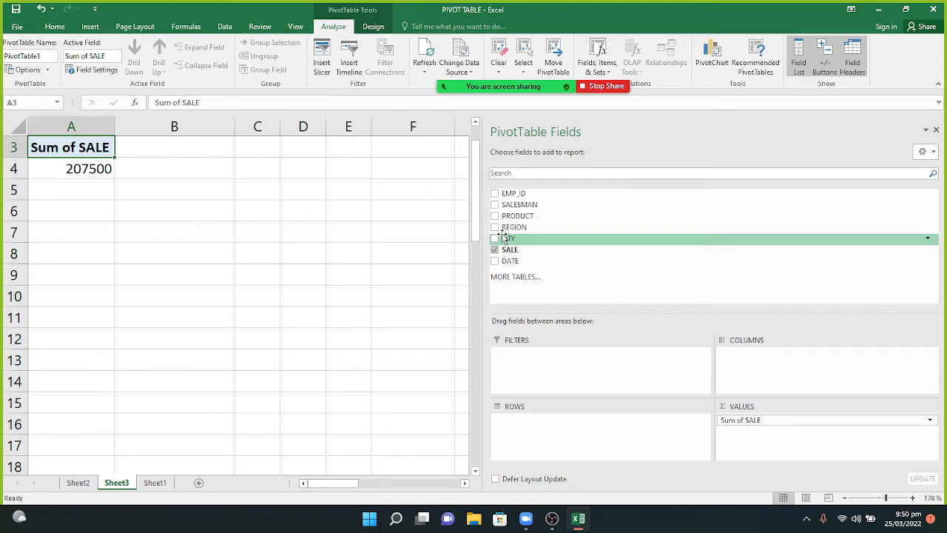
pyautogui.moveTo(503, 228); pyautogui.dragTo(809, 363)
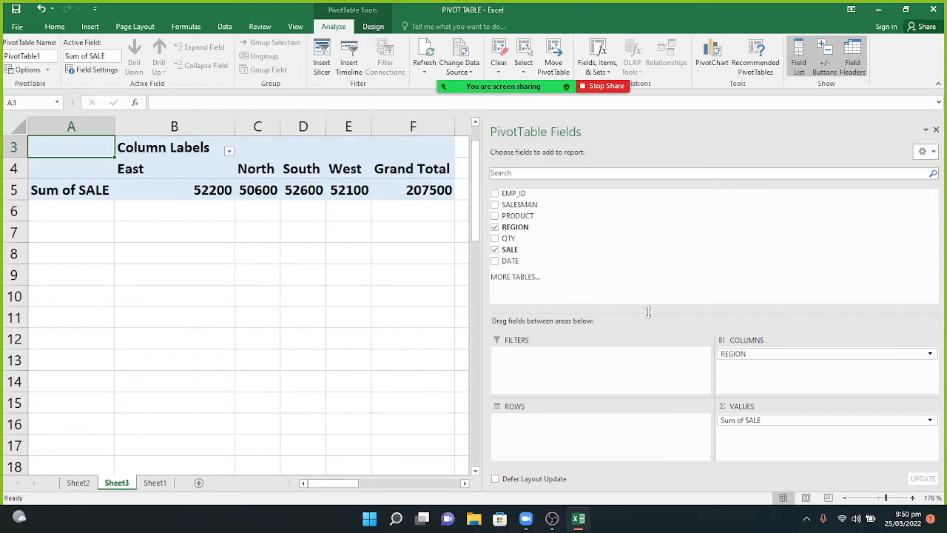
pyautogui.moveTo(521, 219); pyautogui.dragTo(556, 436)
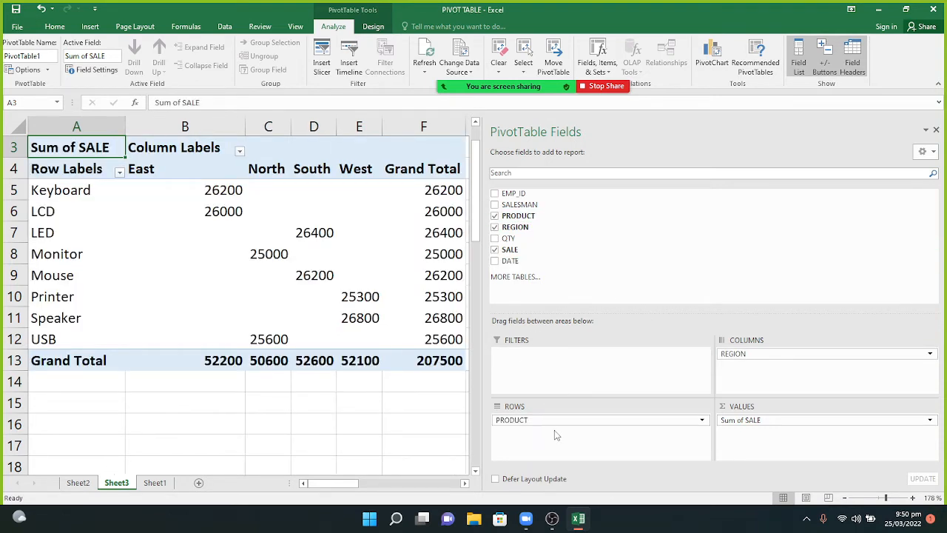
pyautogui.click(230, 191)
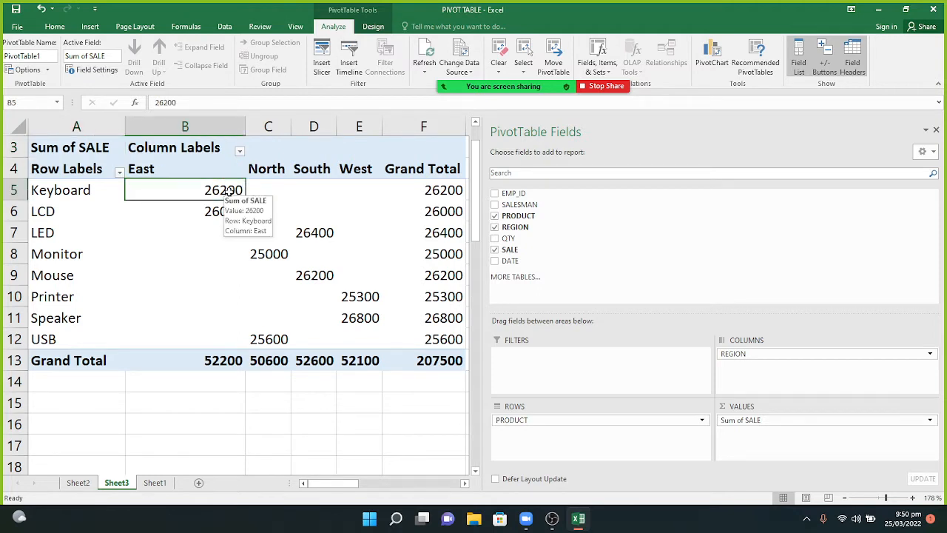
# Change the SALE values to Summarize Values By Count.
pyautogui.rightClick(230, 191)
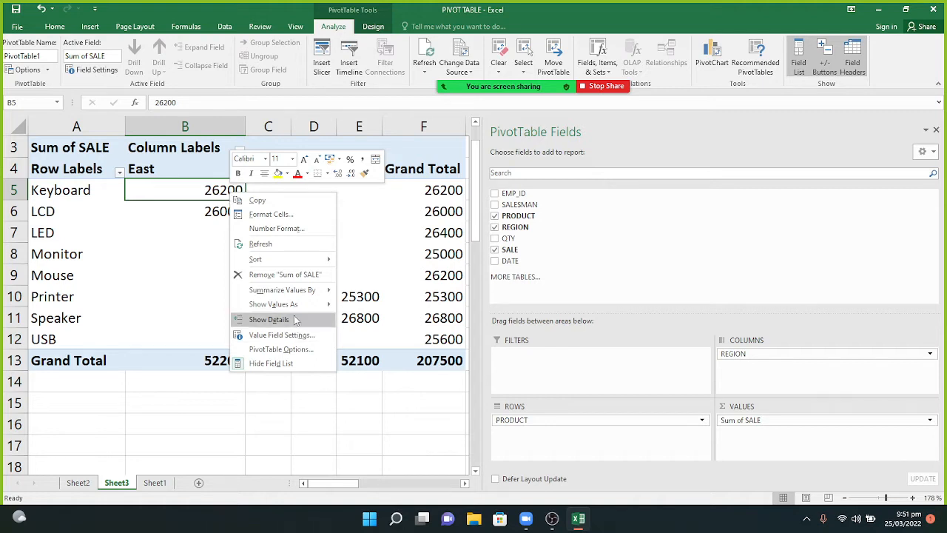
pyautogui.moveTo(288, 295)
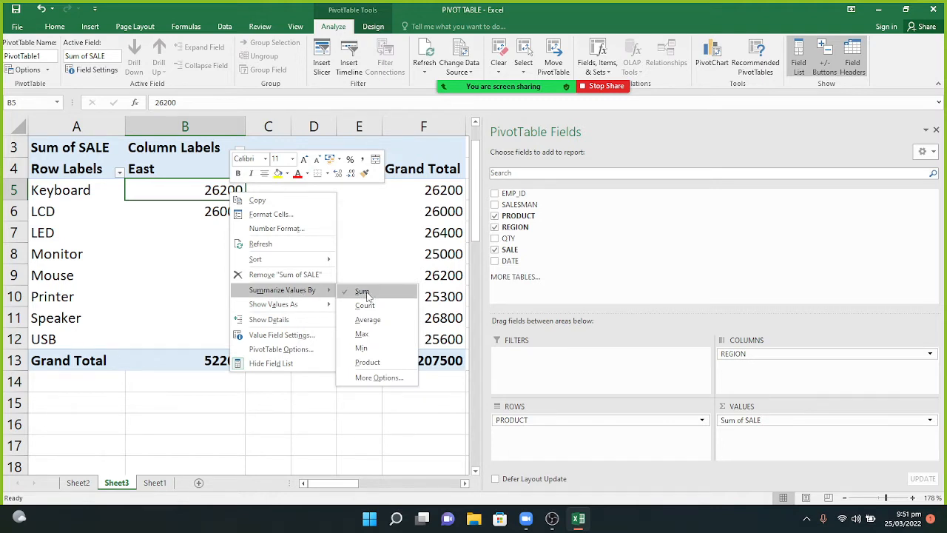
pyautogui.click(365, 305)
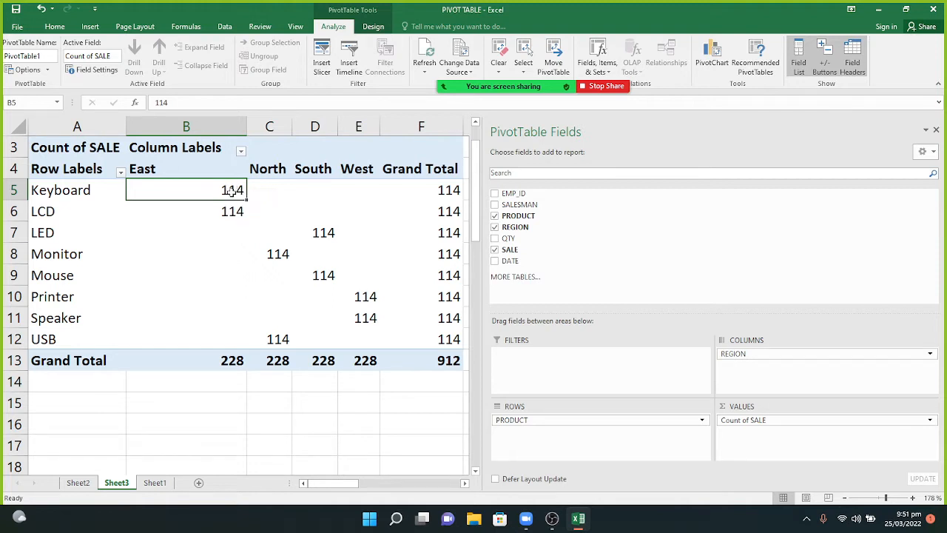
# Change the SALE values back to Summarize Values By Sum.
pyautogui.rightClick(232, 190)
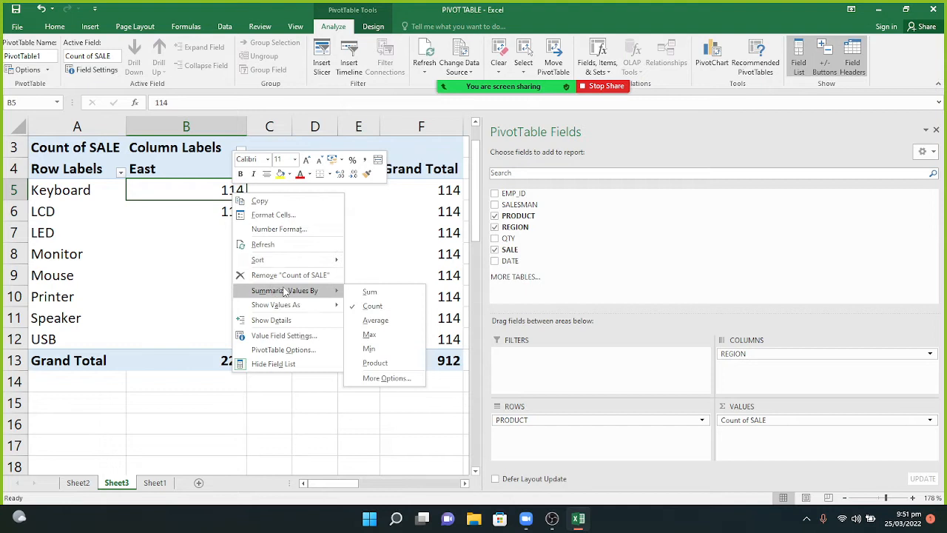
pyautogui.click(369, 291)
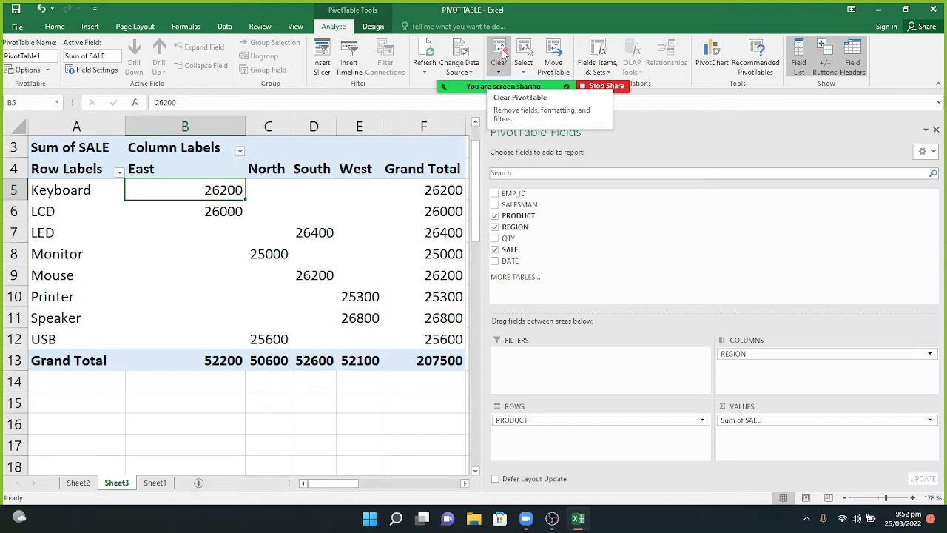
# Use Clear All on PivotTable1, and mute then unmute the meeting microphone.
pyautogui.click(502, 52)
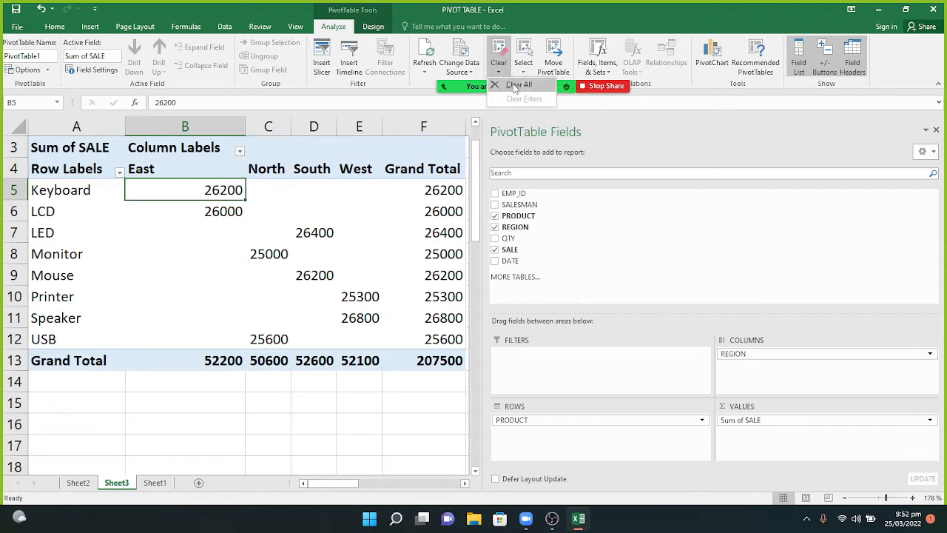
pyautogui.click(513, 84)
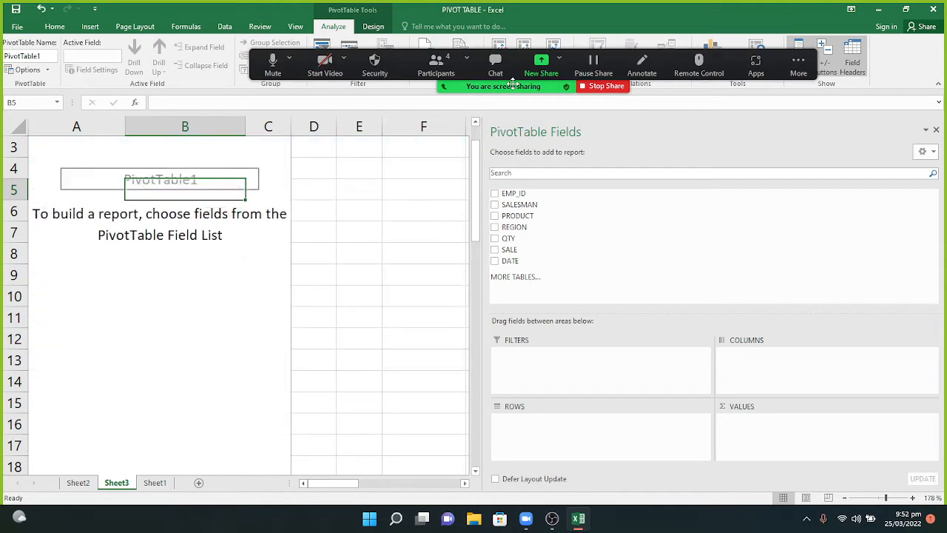
pyautogui.click(273, 65)
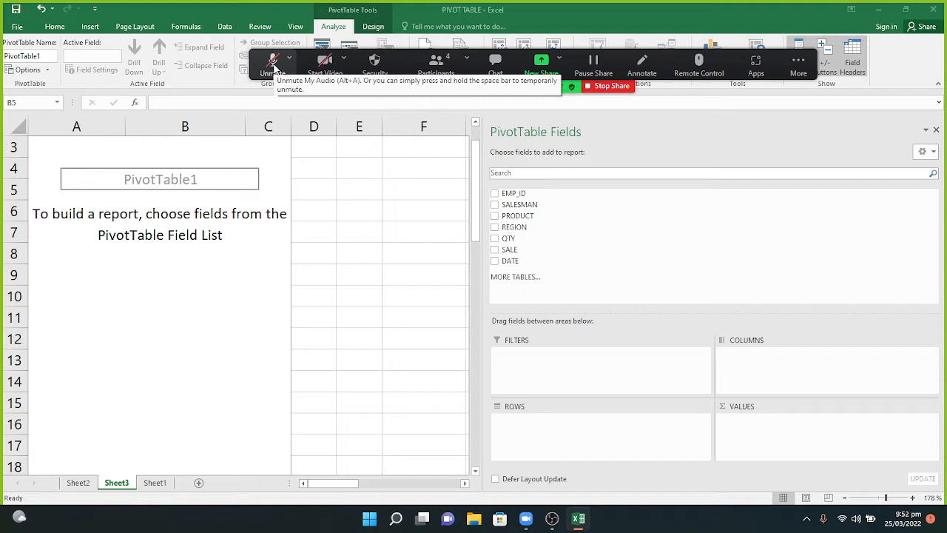
pyautogui.click(273, 63)
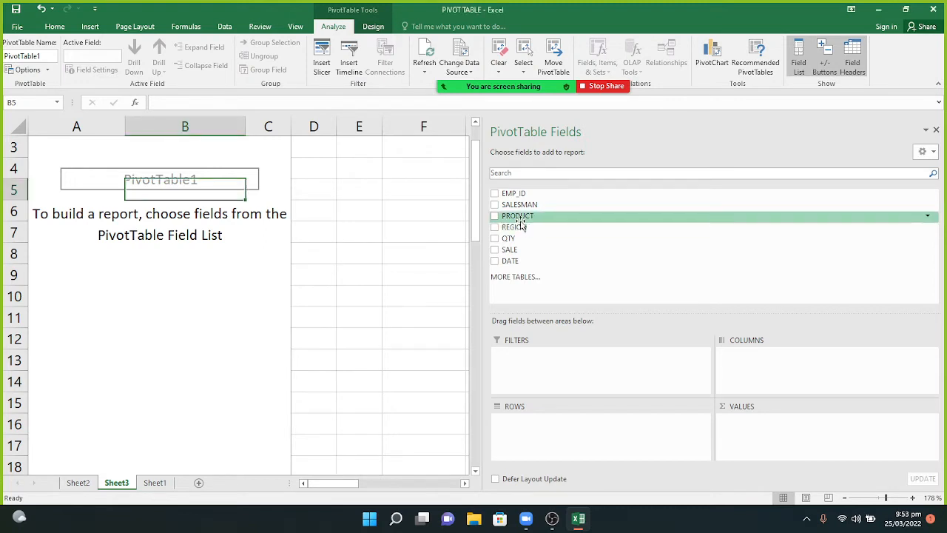
# Place PRODUCT in Rows, REGION in Columns and SALE in Values, totalling 207500.
pyautogui.moveTo(518, 215); pyautogui.dragTo(547, 443)
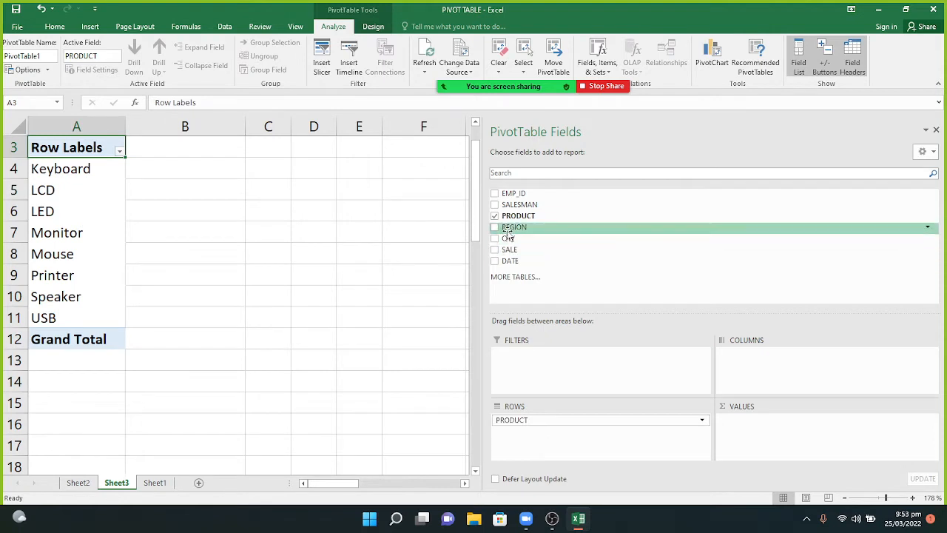
pyautogui.moveTo(511, 228); pyautogui.dragTo(753, 356)
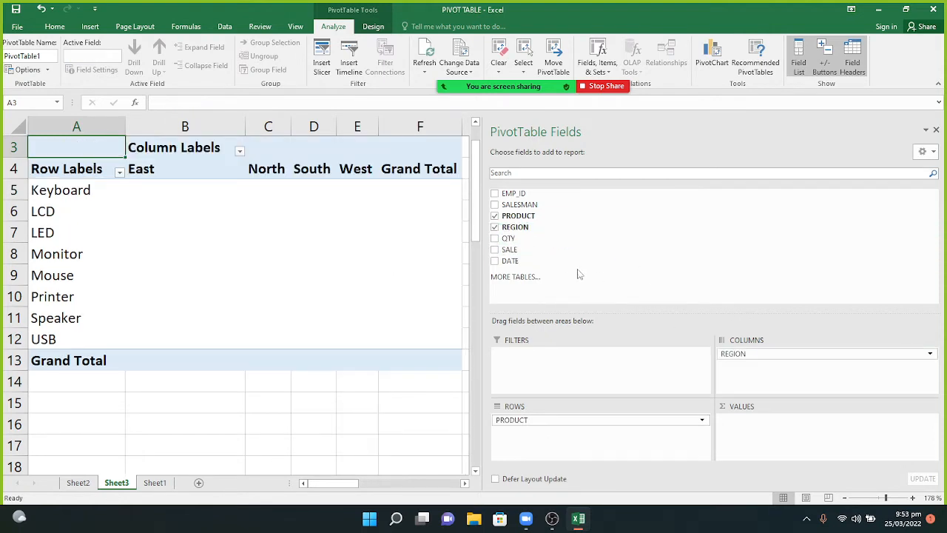
pyautogui.moveTo(518, 250); pyautogui.dragTo(773, 439)
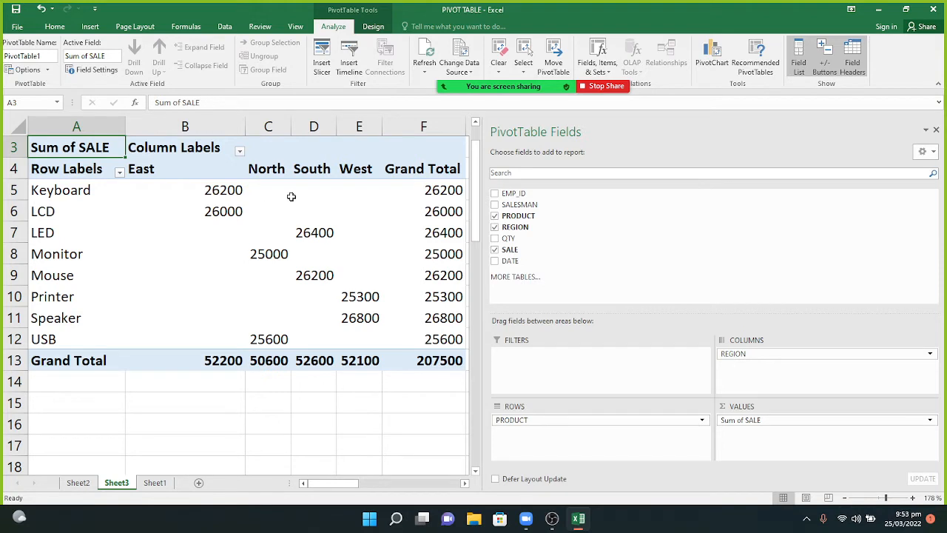
pyautogui.moveTo(291, 196)
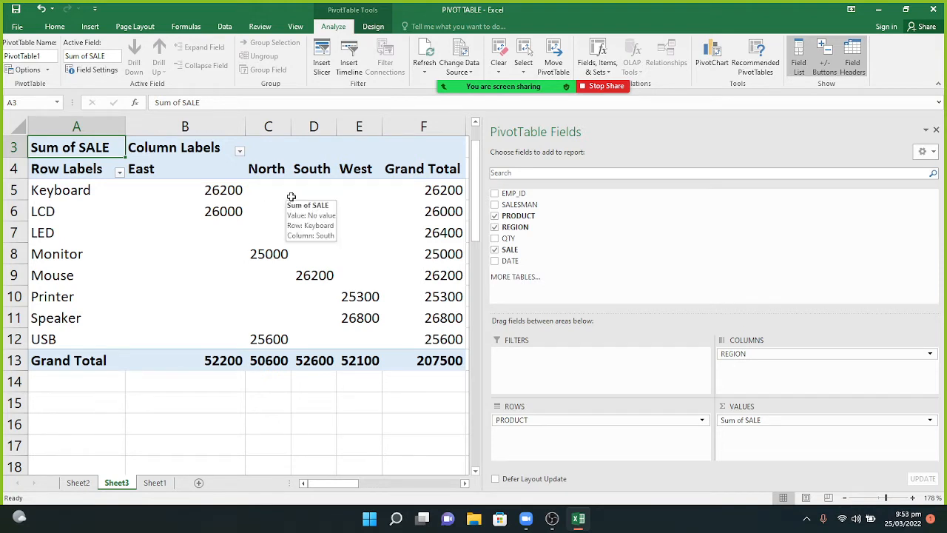
pyautogui.click(168, 192)
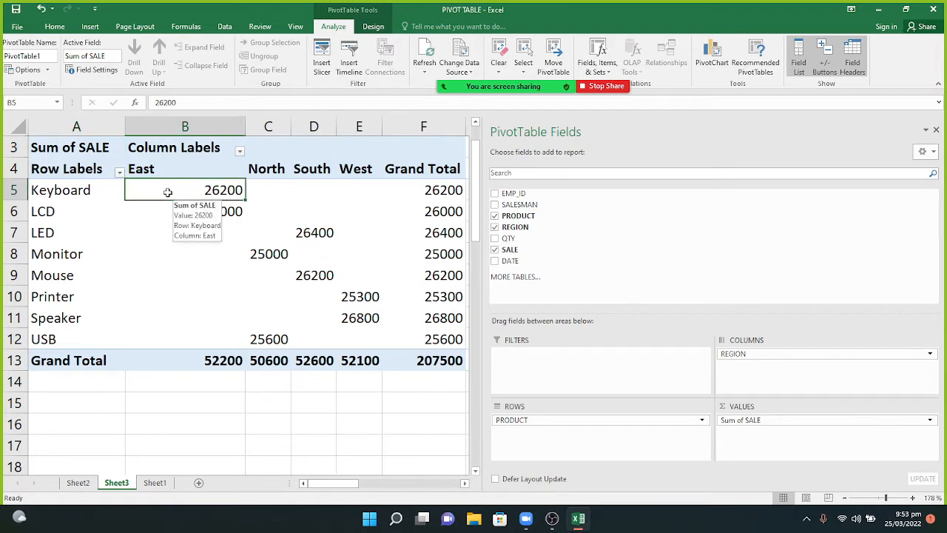
pyautogui.rightClick(168, 192)
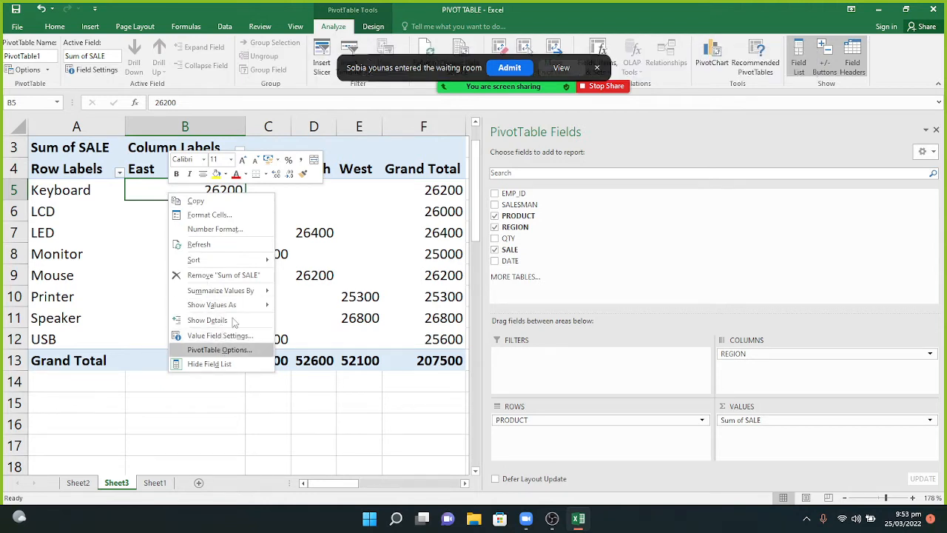
# In PivotTable Options' Layout & Format, set 'For empty cells show' to 0.
pyautogui.click(503, 67)
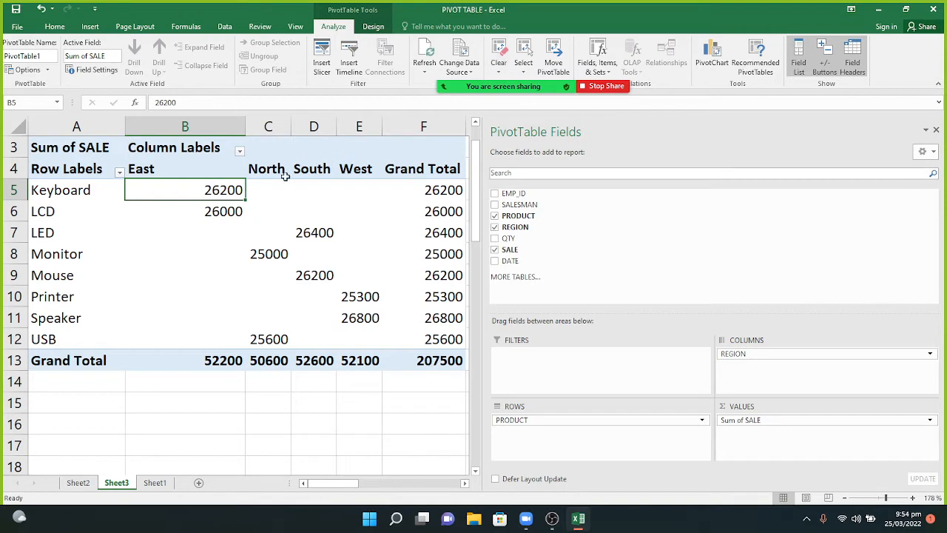
pyautogui.rightClick(222, 189)
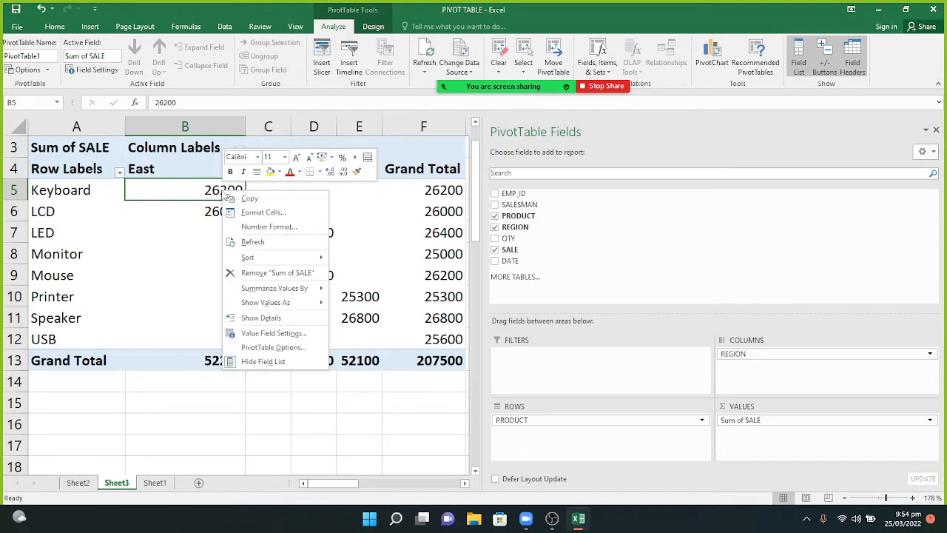
pyautogui.click(275, 353)
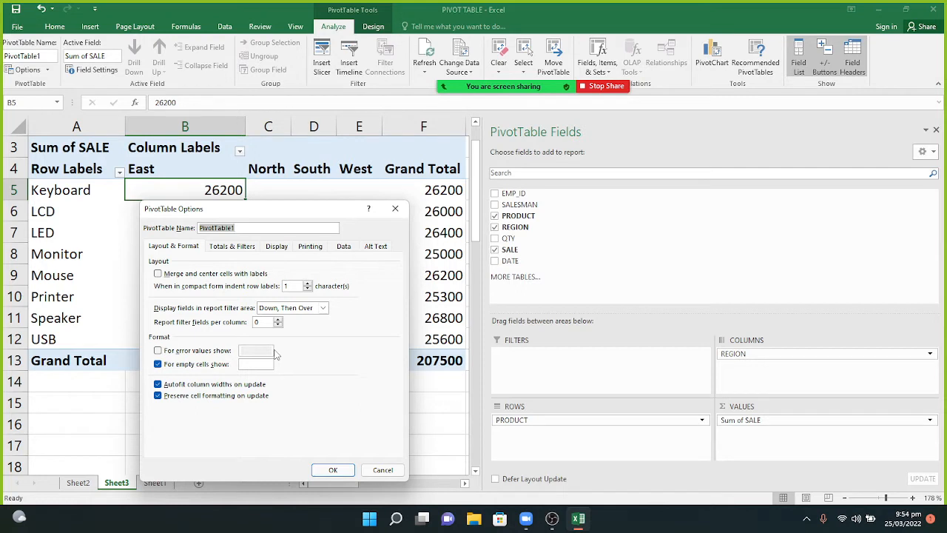
pyautogui.click(179, 250)
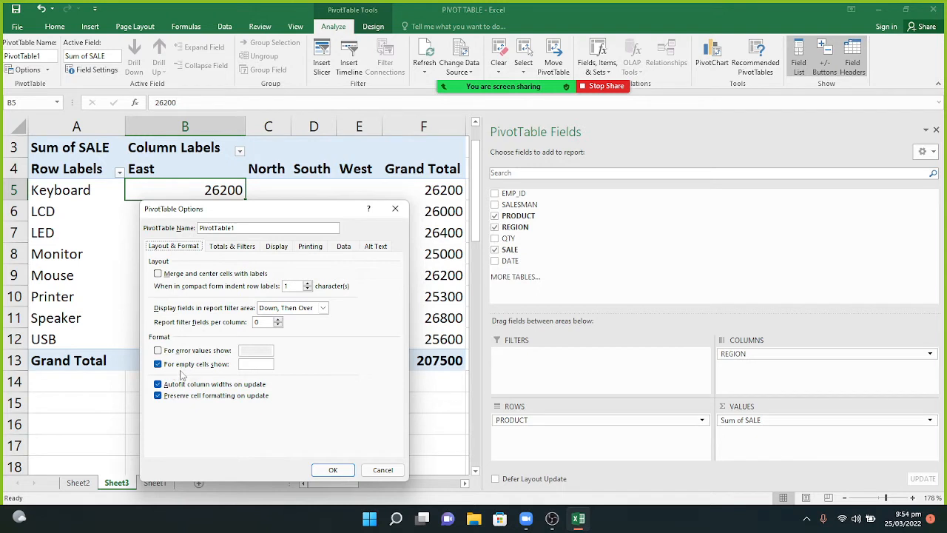
pyautogui.click(250, 364)
pyautogui.write('0')
pyautogui.moveTo(294, 213); pyautogui.dragTo(553, 114)
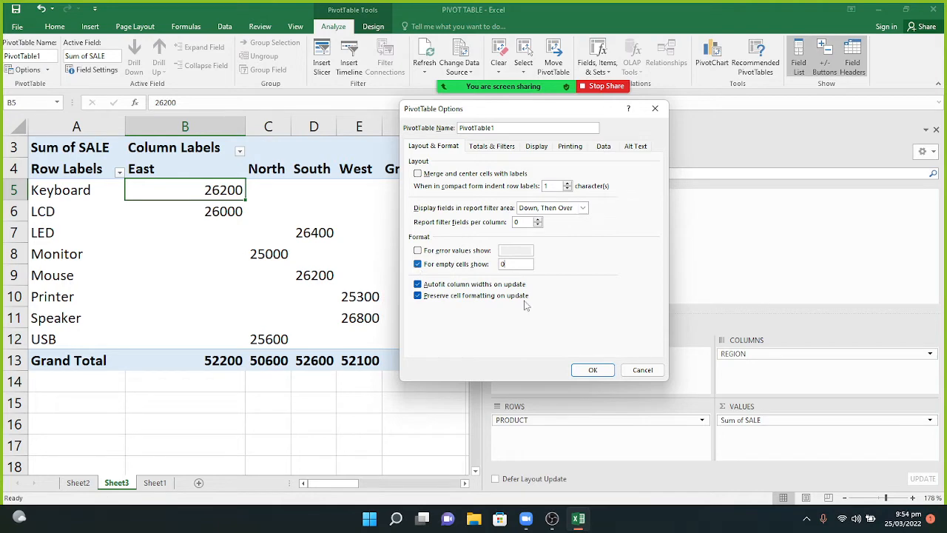
pyautogui.click(592, 370)
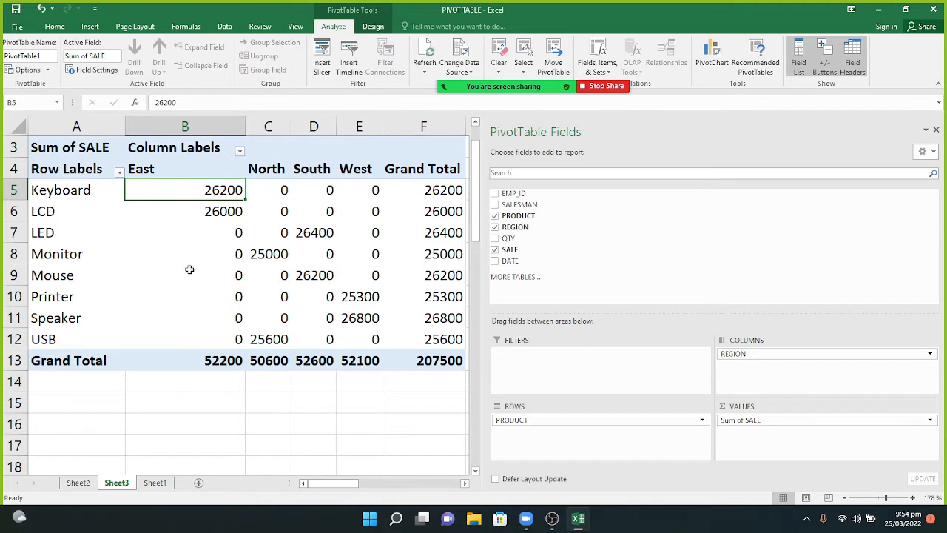
# Delete the 0 from PivotTable Options' 'For empty cells show' box and apply it.
pyautogui.rightClick(210, 188)
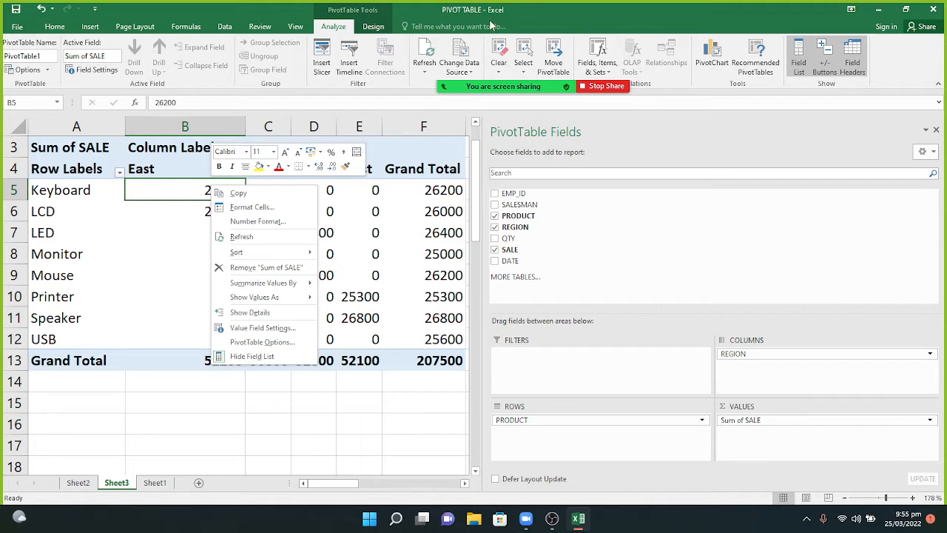
pyautogui.moveTo(244, 284)
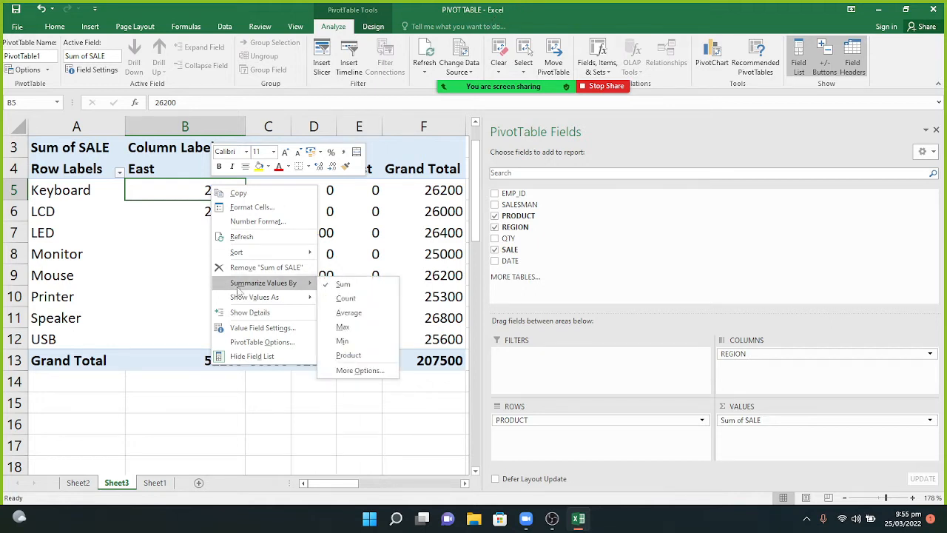
pyautogui.click(261, 342)
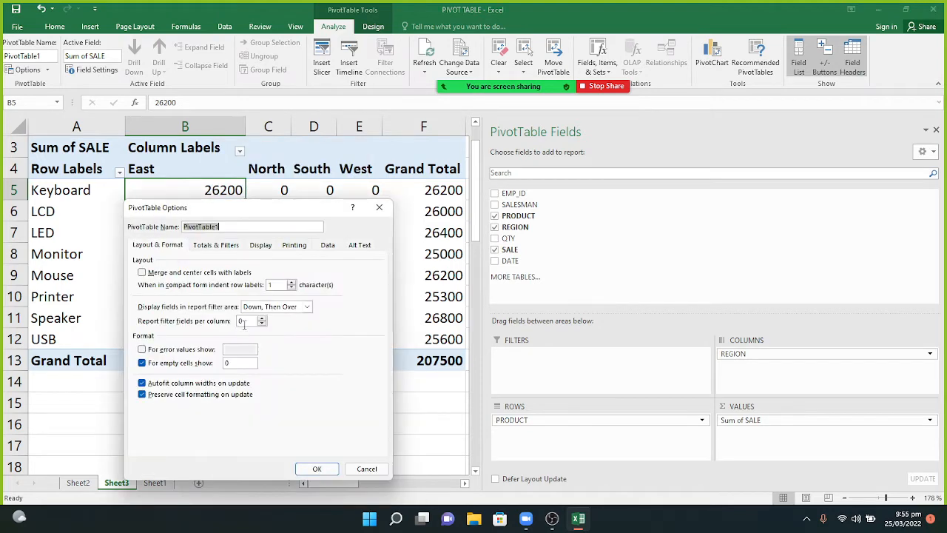
pyautogui.click(244, 364)
pyautogui.press('BackSpace')
pyautogui.moveTo(264, 207); pyautogui.dragTo(479, 190)
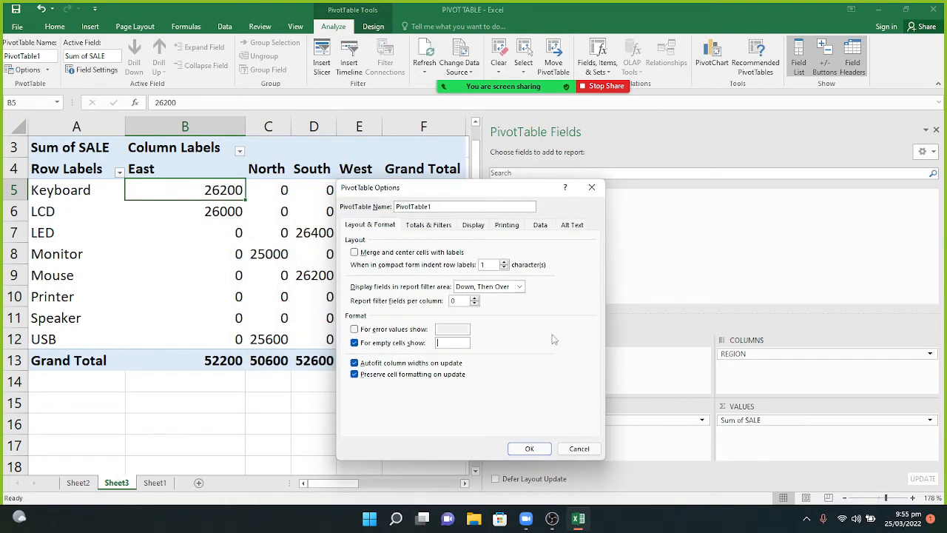
pyautogui.click(529, 449)
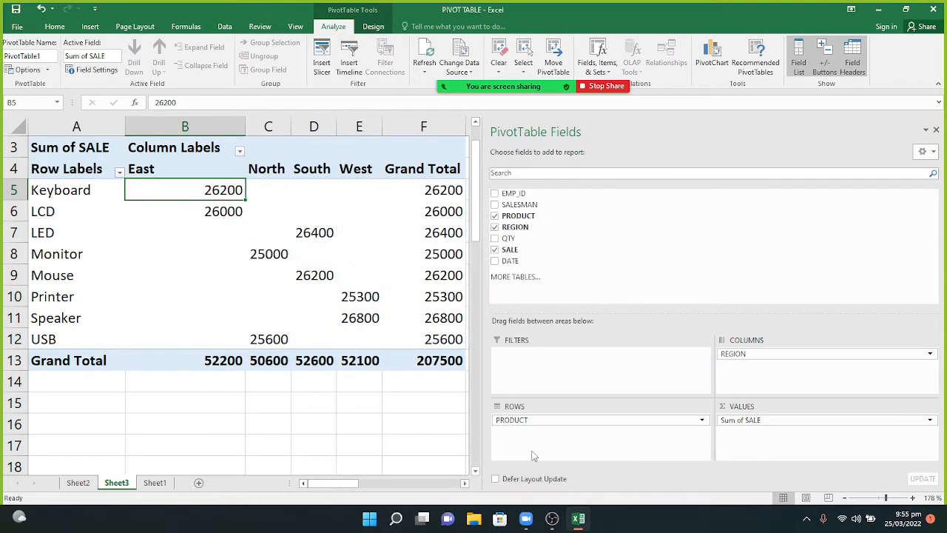
# Enter 0 again in PivotTable Options' 'For empty cells show' box and confirm.
pyautogui.rightClick(190, 192)
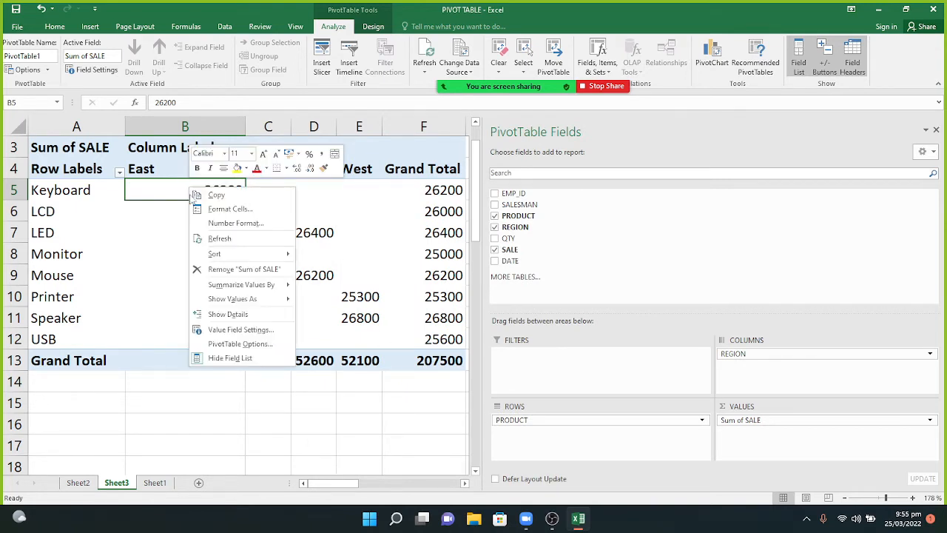
pyautogui.click(240, 344)
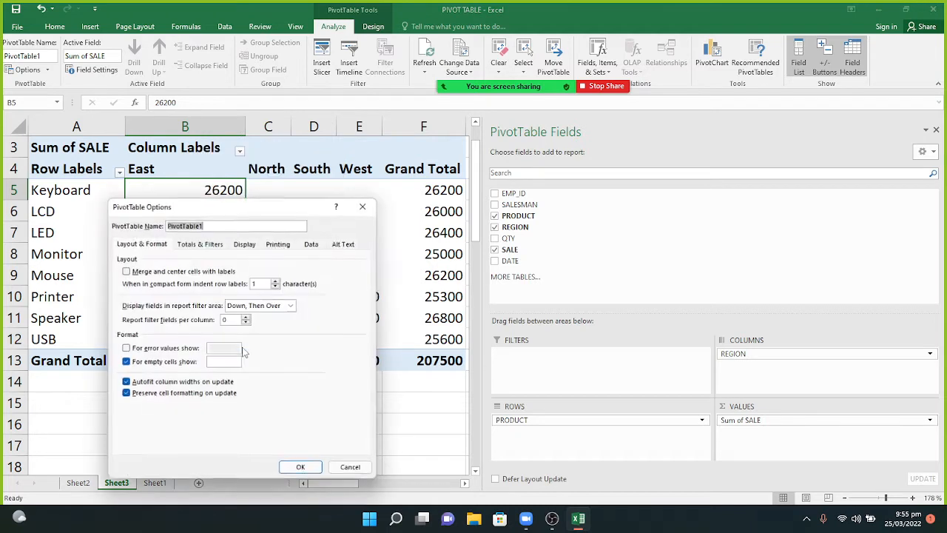
pyautogui.click(222, 363)
pyautogui.write('0')
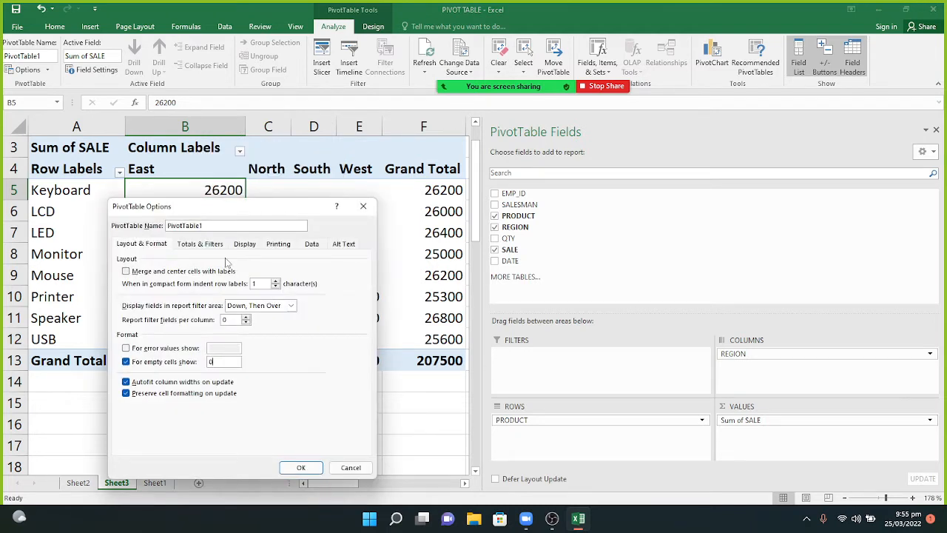
pyautogui.moveTo(254, 208); pyautogui.dragTo(508, 117)
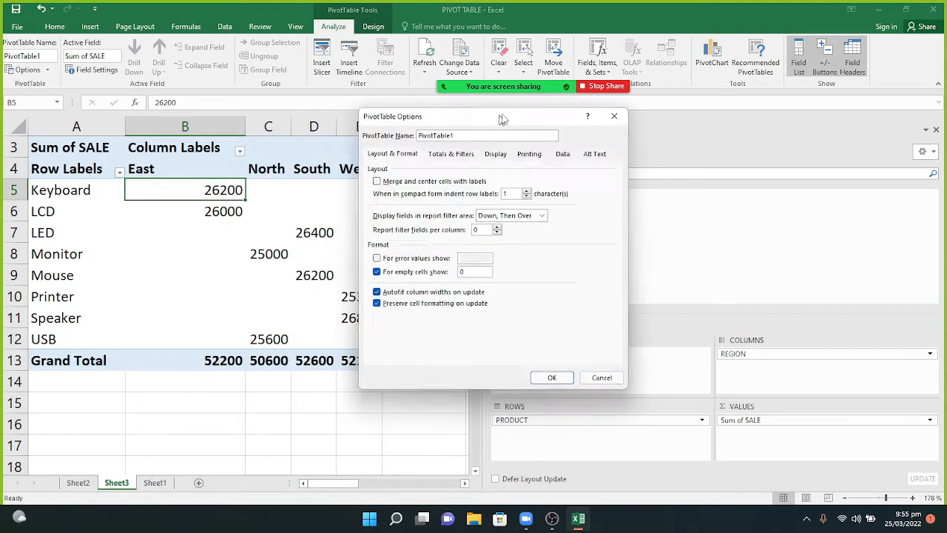
pyautogui.click(559, 378)
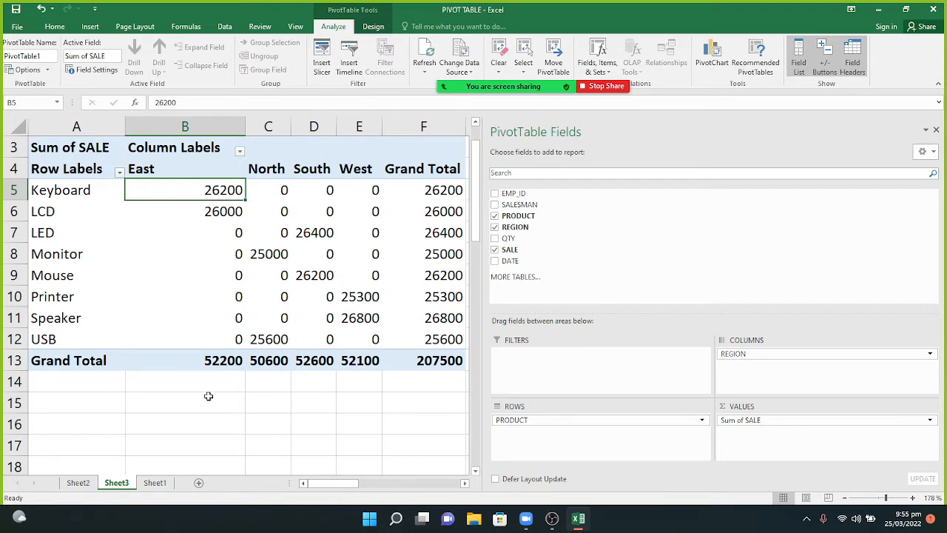
# Try the Grand Totals options: Off, then On for Rows and Columns.
pyautogui.moveTo(182, 187)
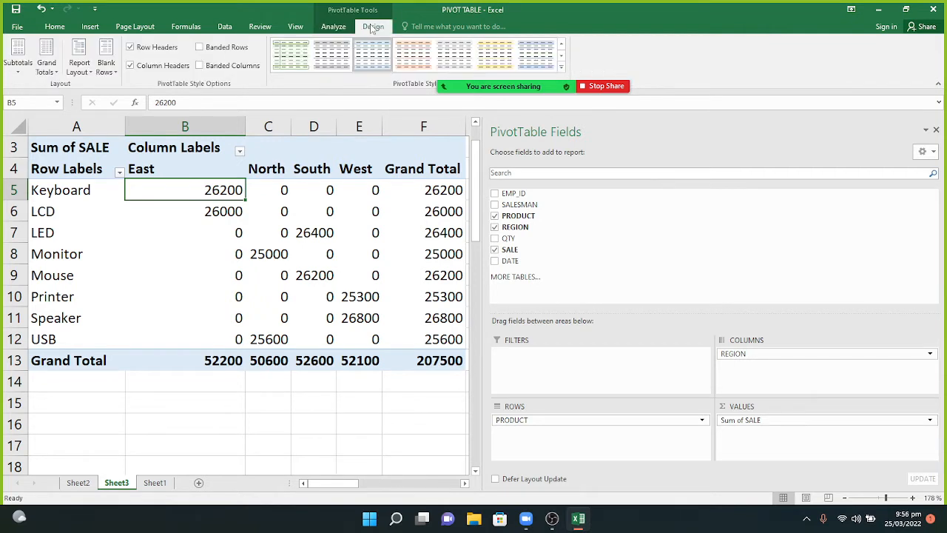
pyautogui.click(53, 75)
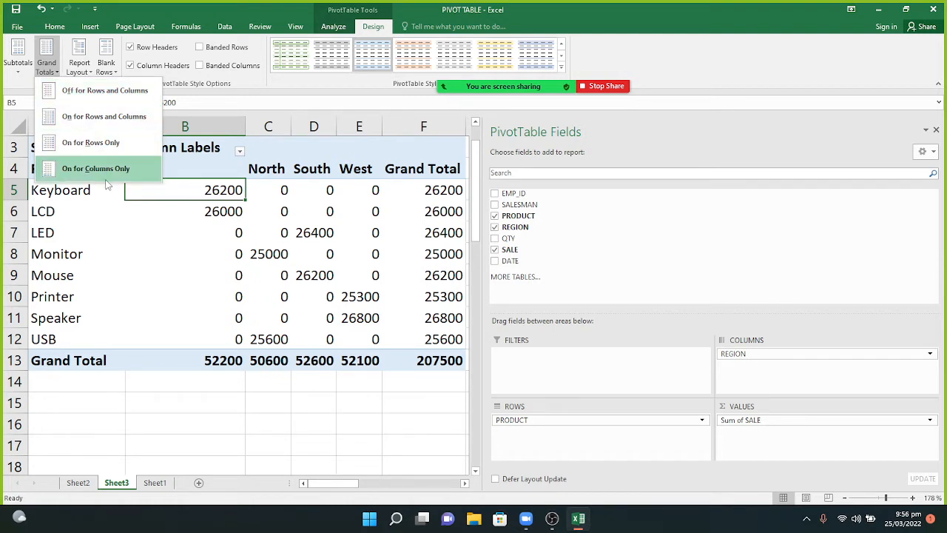
pyautogui.click(111, 102)
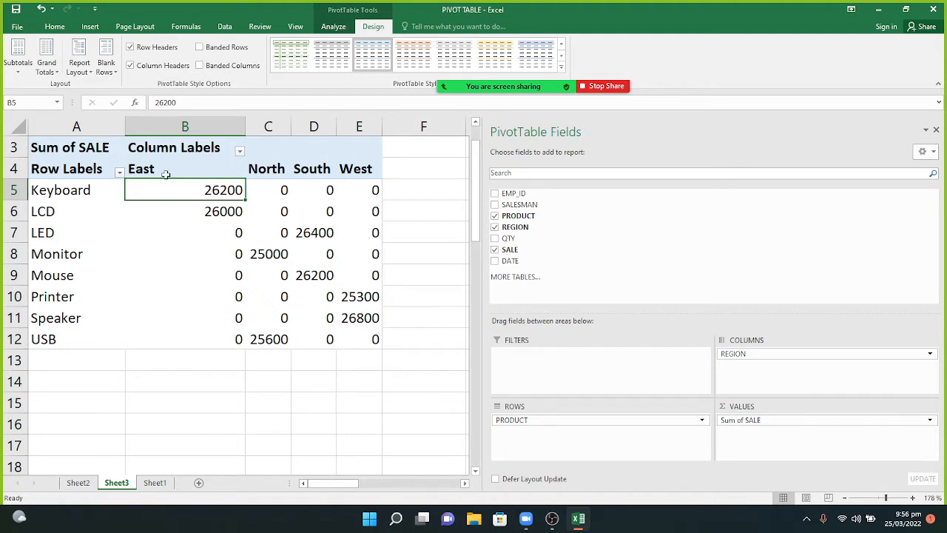
pyautogui.click(46, 70)
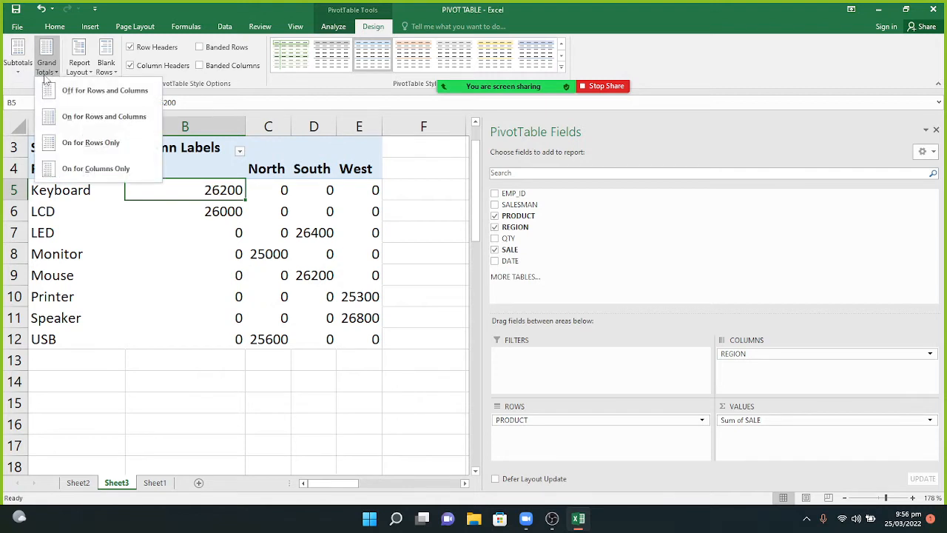
pyautogui.click(69, 117)
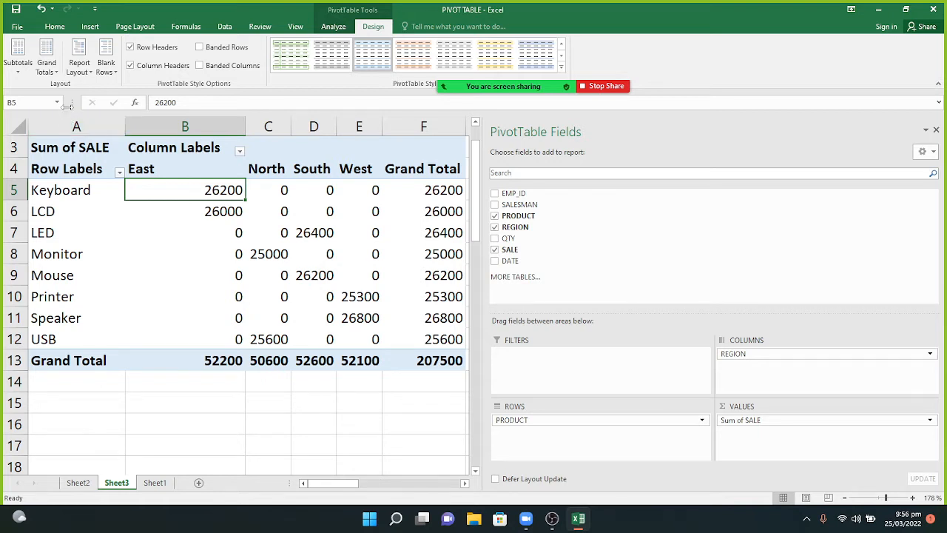
# Preview grand totals for rows only and columns only, then choose Off for Rows and Columns.
pyautogui.click(47, 71)
pyautogui.click(68, 143)
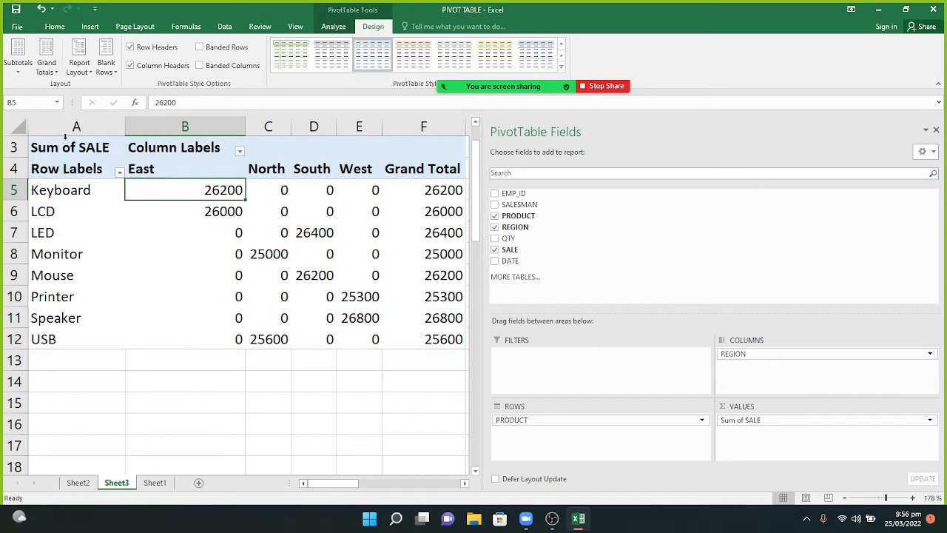
pyautogui.click(51, 70)
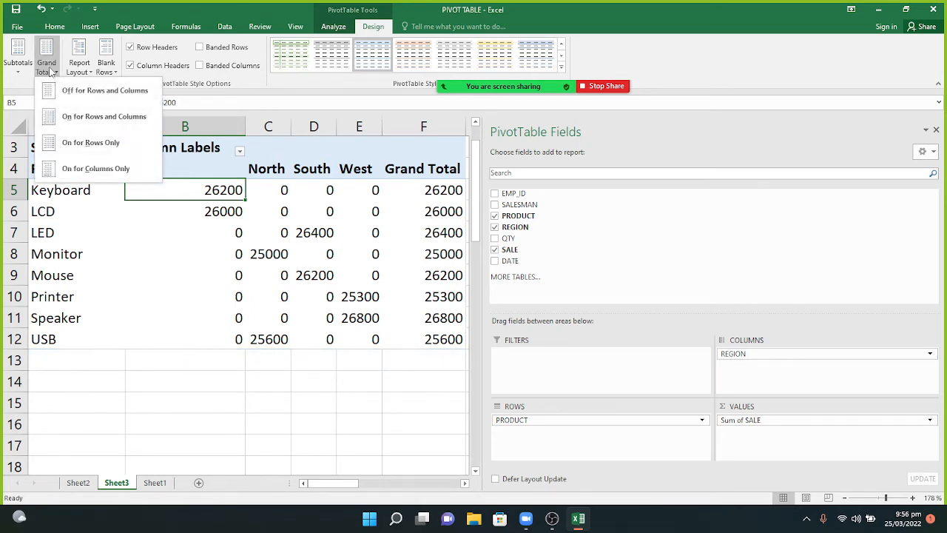
pyautogui.click(69, 164)
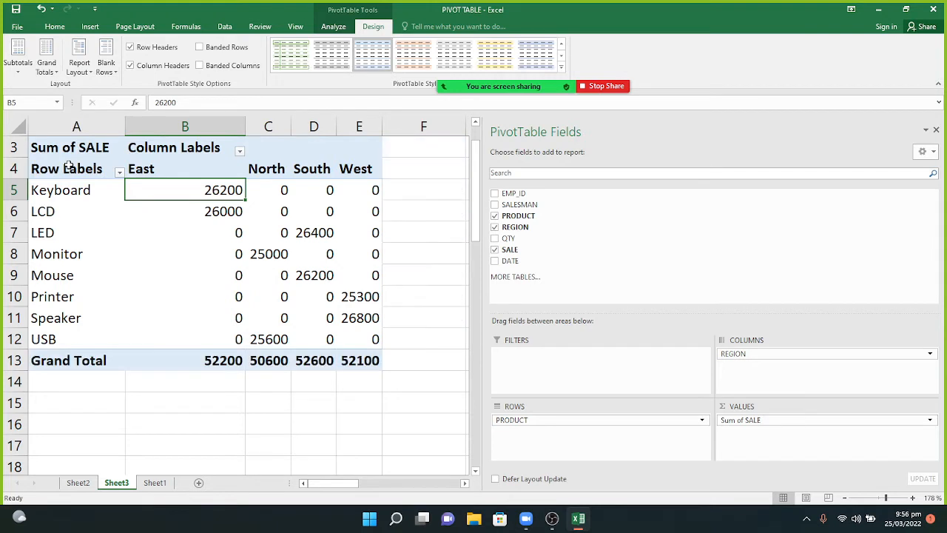
pyautogui.click(45, 66)
pyautogui.click(62, 90)
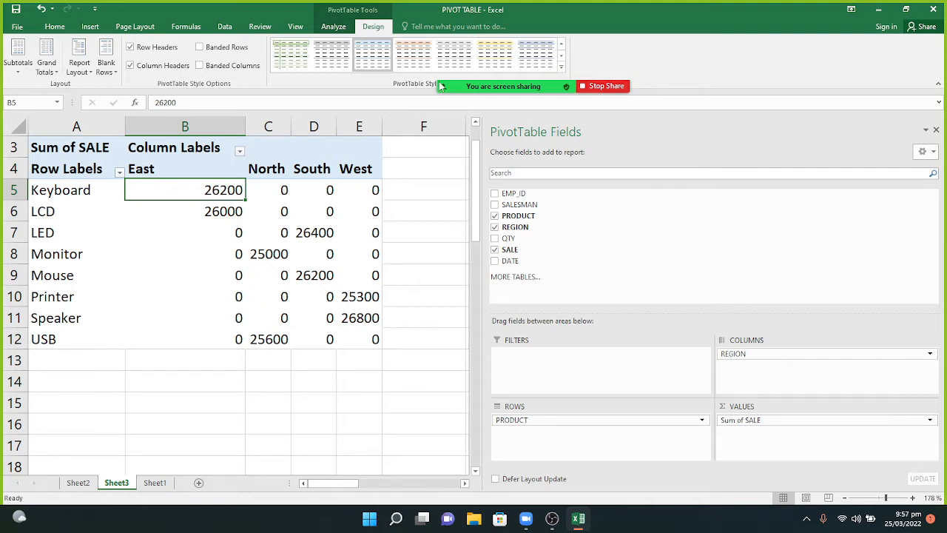
pyautogui.moveTo(518, 113)
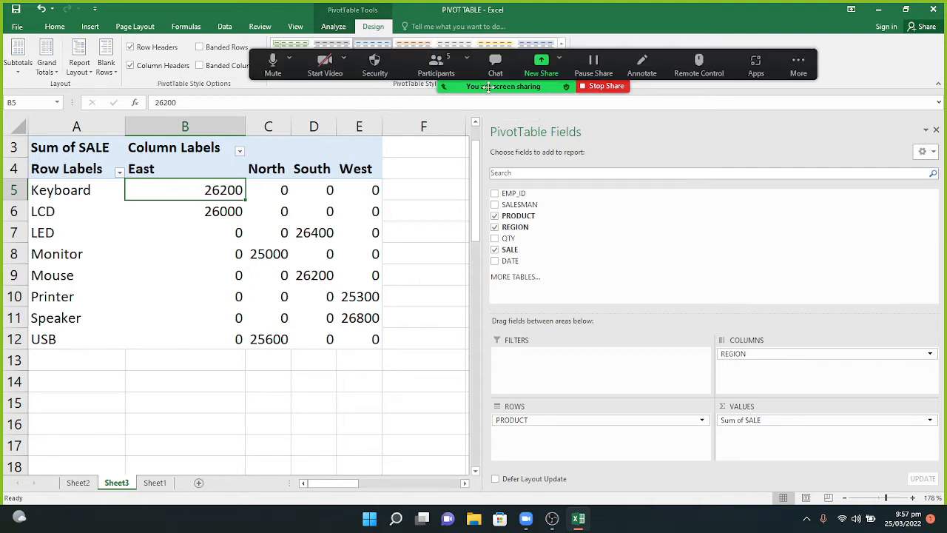
pyautogui.click(448, 70)
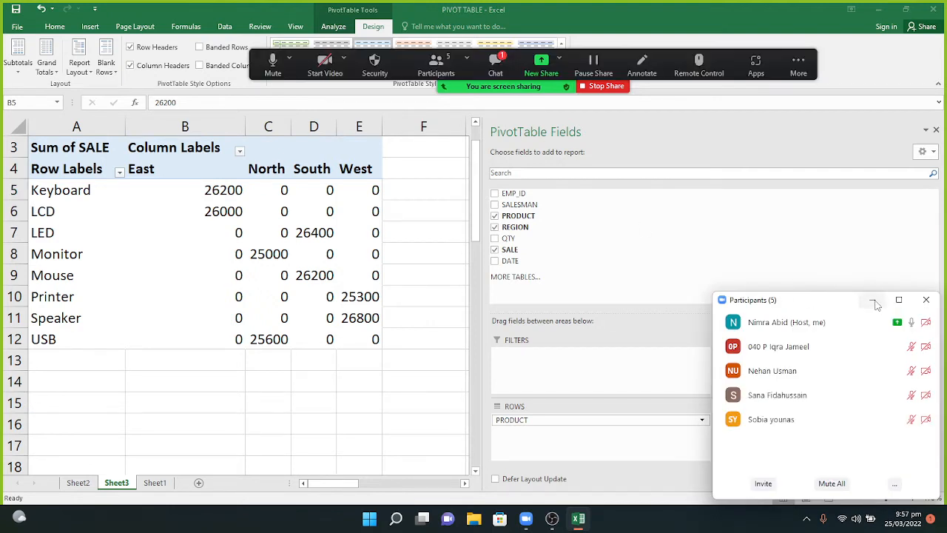
pyautogui.click(874, 302)
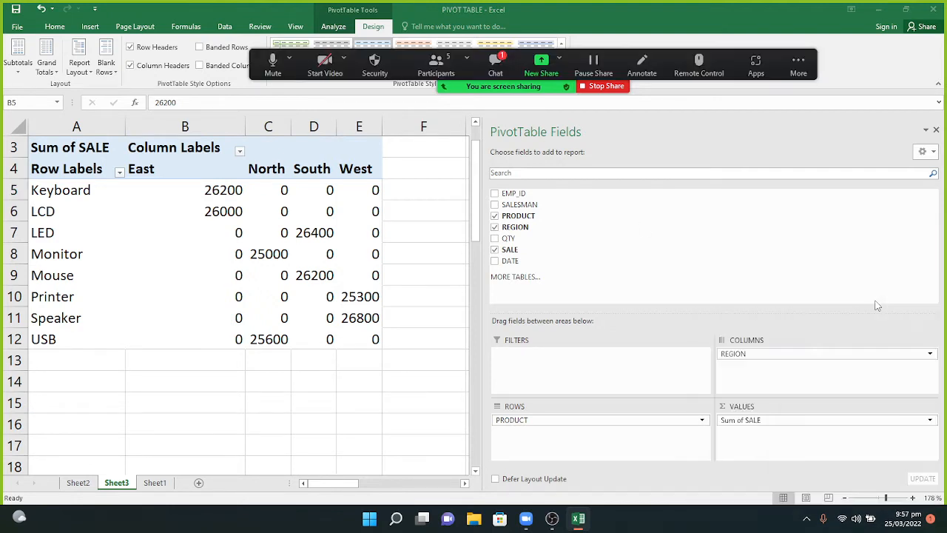
pyautogui.click(501, 65)
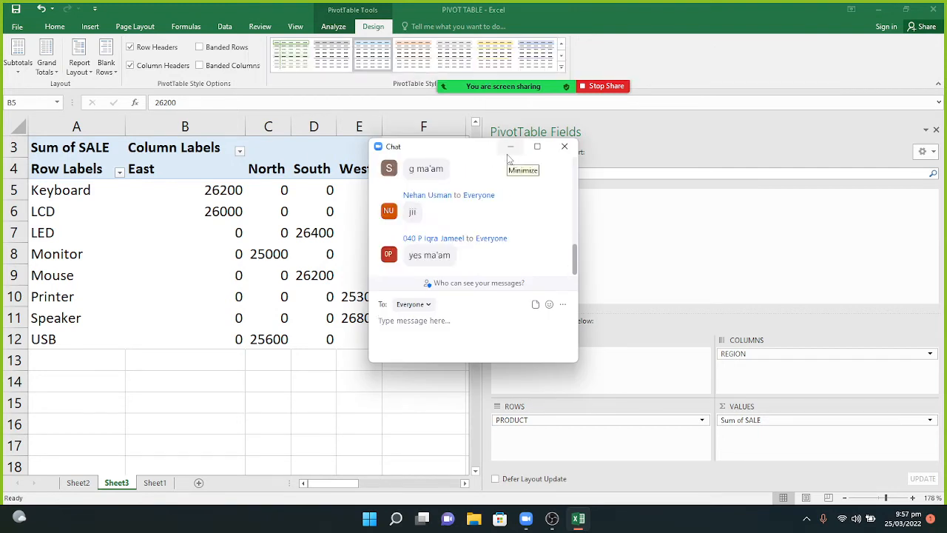
pyautogui.click(510, 150)
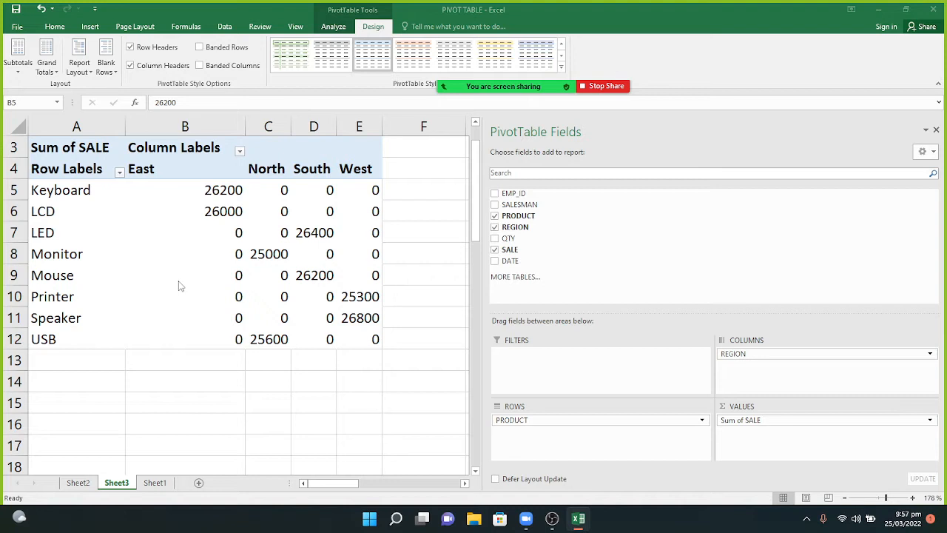
# Set Grand Totals to On for Rows and Columns, restoring the 207500 overall total.
pyautogui.click(49, 67)
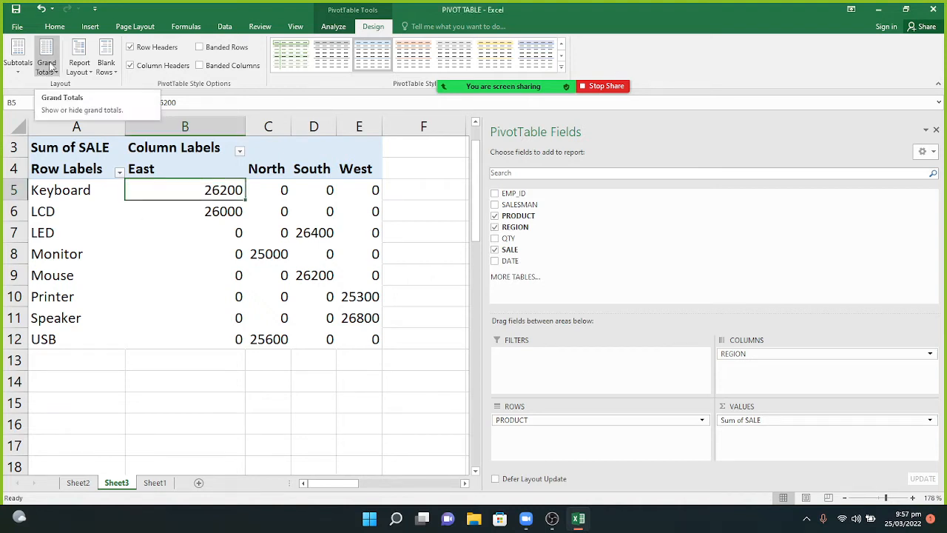
pyautogui.click(49, 66)
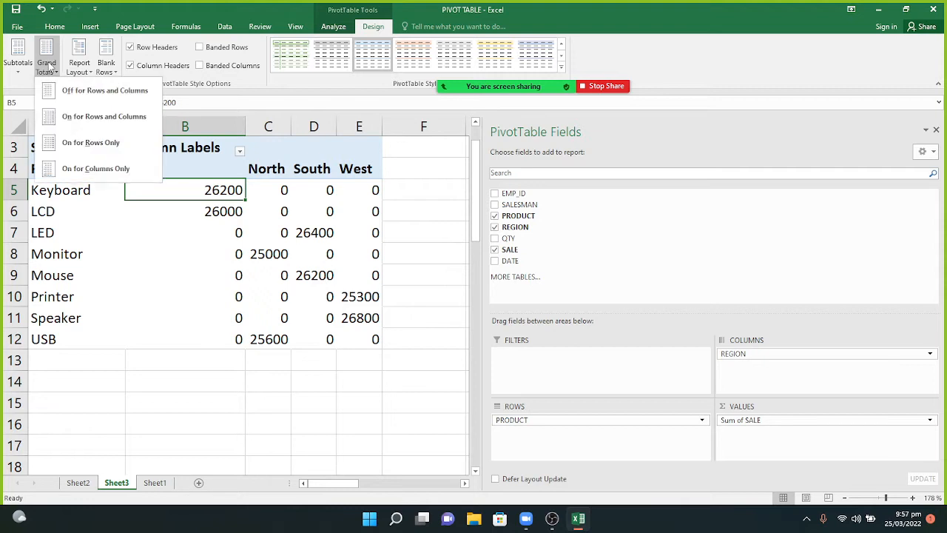
pyautogui.click(79, 121)
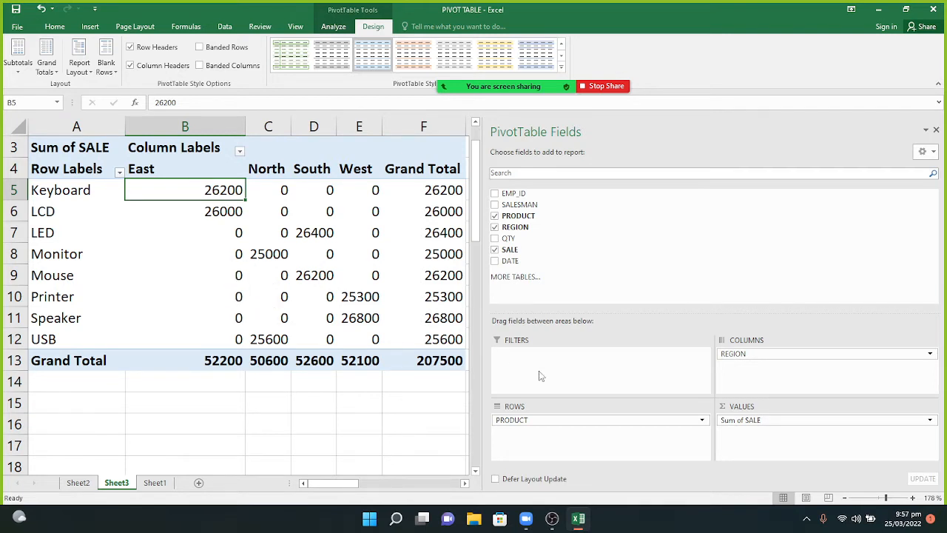
pyautogui.click(334, 27)
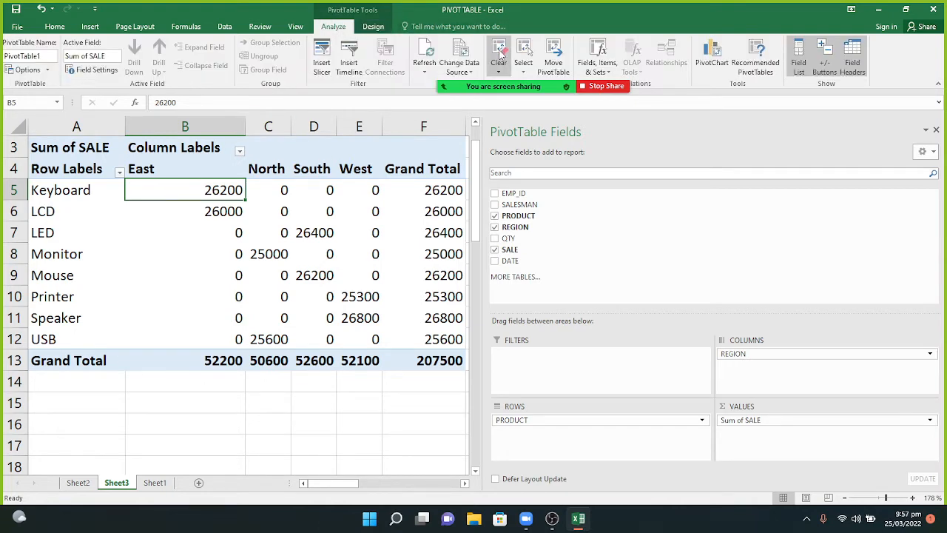
# Clear All from the Sheet3 pivot, then start a new PivotTable from Sheet1's sales table.
pyautogui.click(500, 58)
pyautogui.click(508, 84)
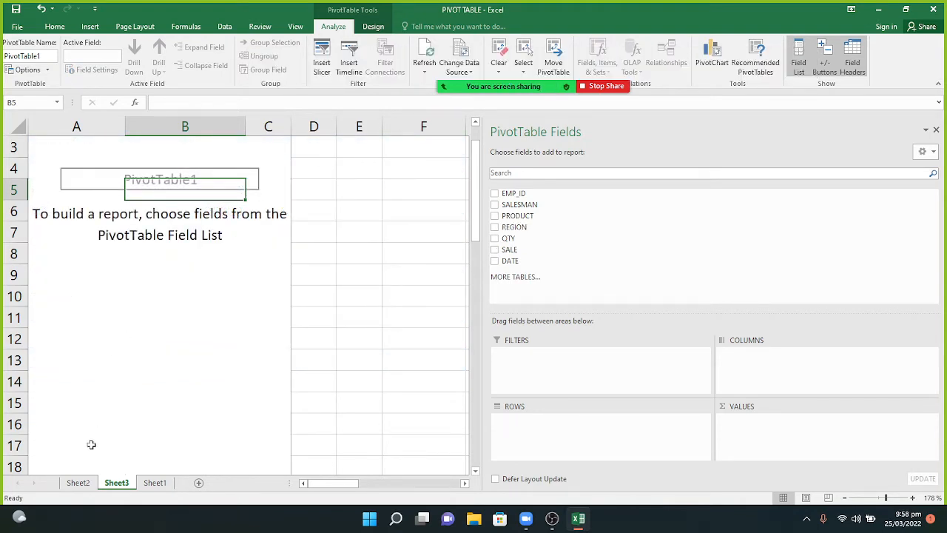
pyautogui.click(155, 483)
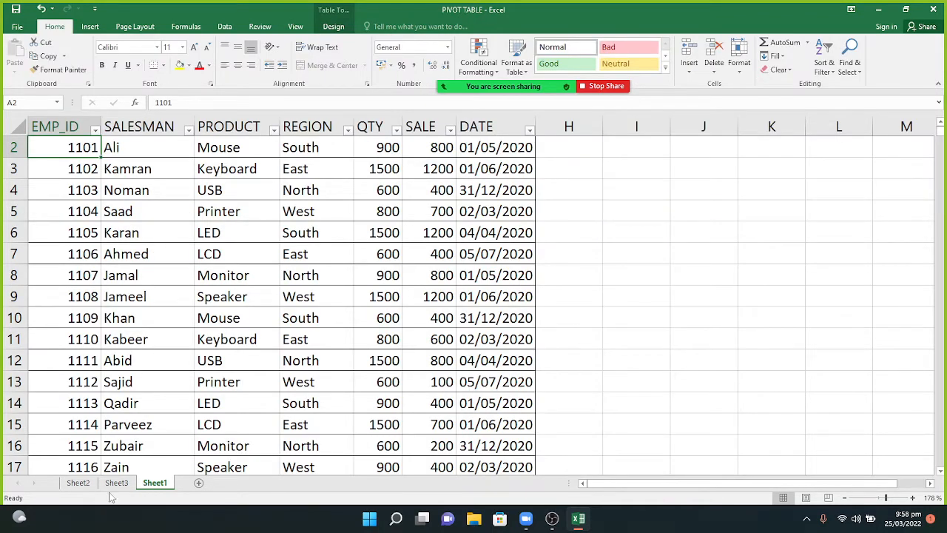
pyautogui.click(77, 484)
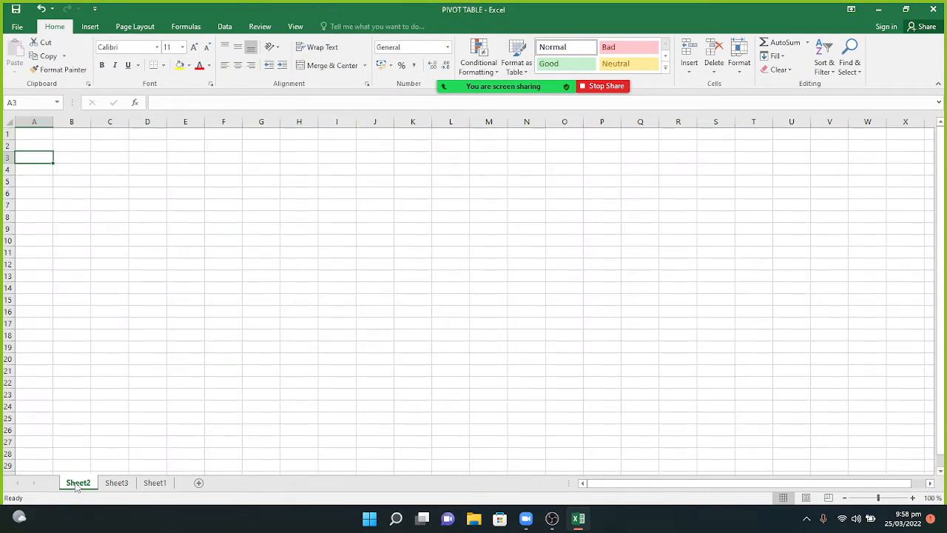
pyautogui.click(147, 485)
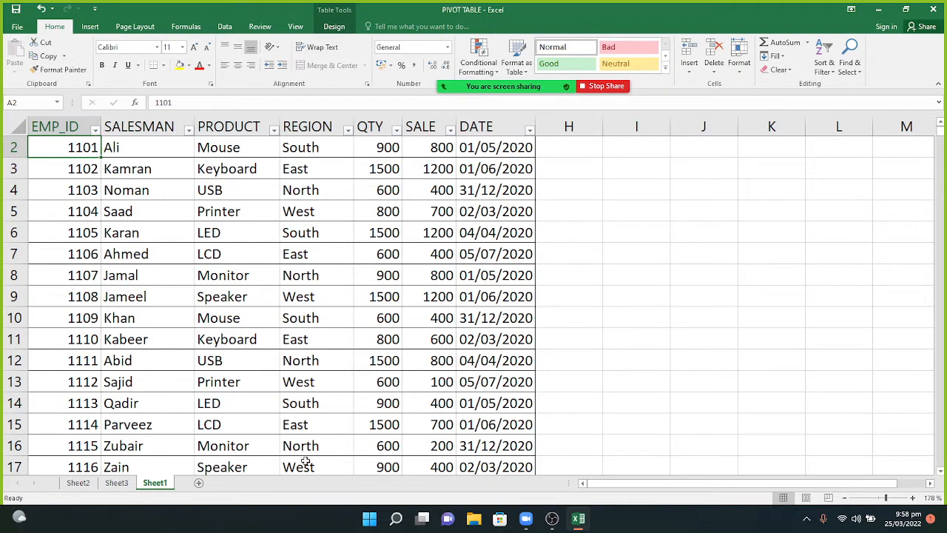
pyautogui.click(90, 26)
pyautogui.click(16, 61)
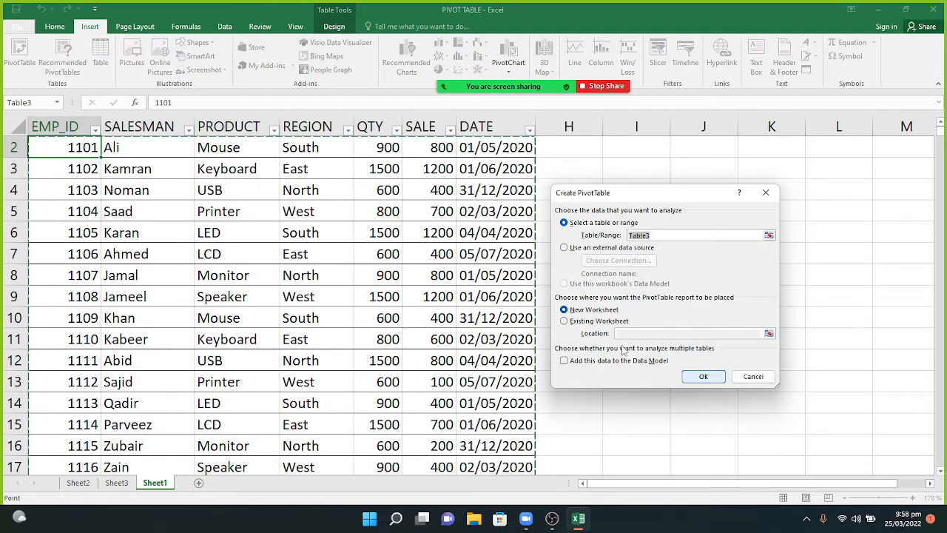
# Cancel the Create PivotTable dialog and return to Sheet3's empty PivotTable1.
pyautogui.click(765, 194)
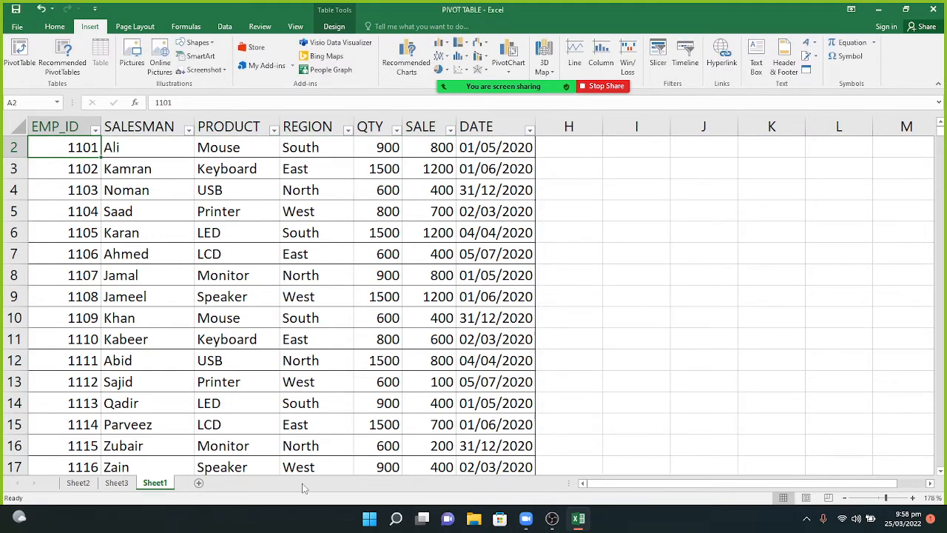
pyautogui.click(122, 484)
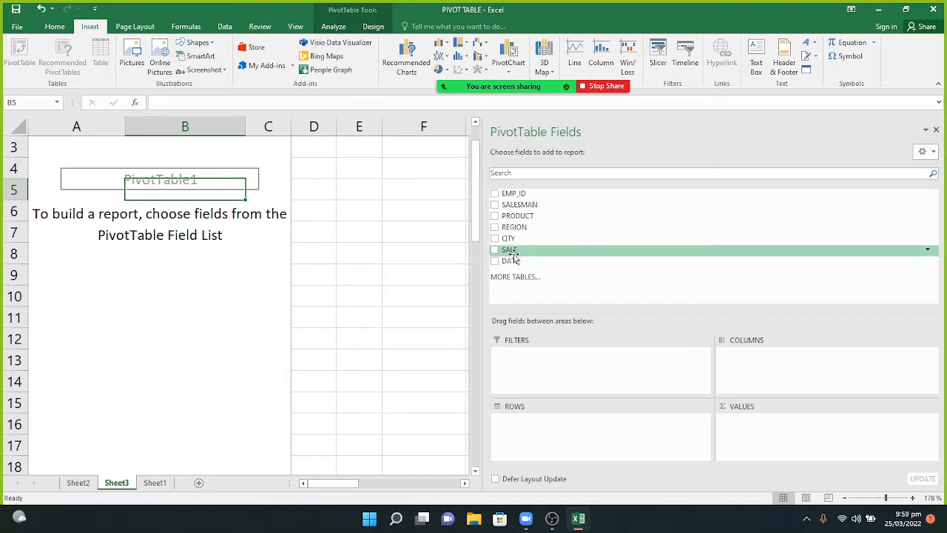
# Place SALE in Values, PRODUCT in Rows and REGION in Columns, then select the Keyboard East cell.
pyautogui.moveTo(509, 254); pyautogui.dragTo(768, 442)
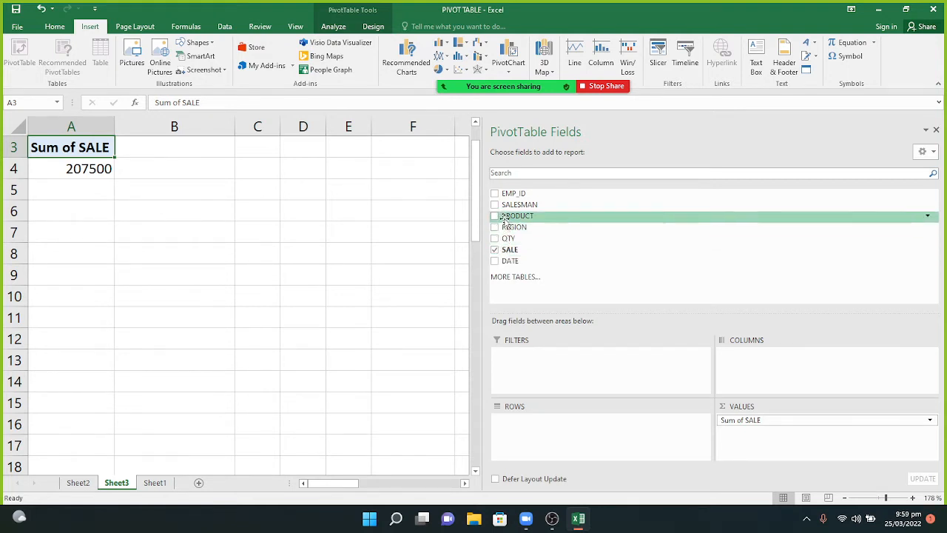
pyautogui.moveTo(505, 216); pyautogui.dragTo(527, 429)
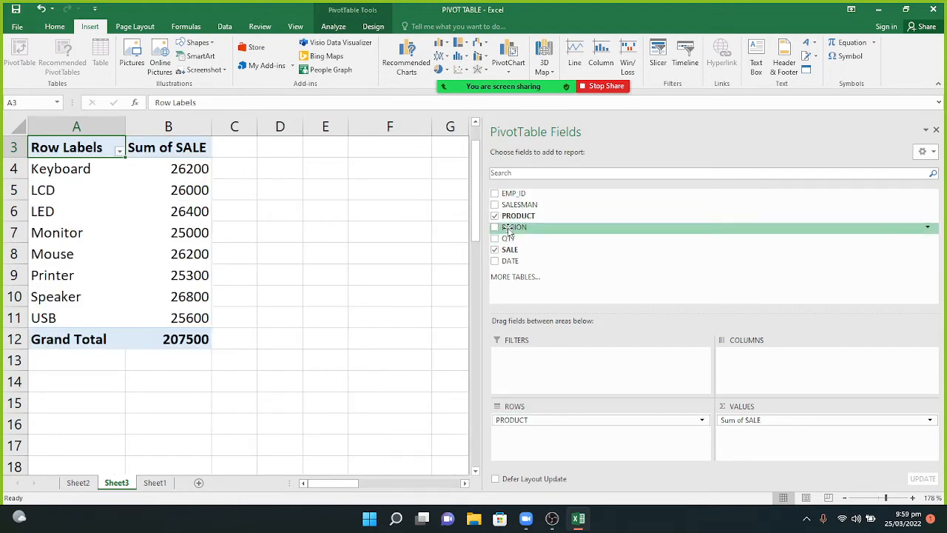
pyautogui.moveTo(512, 227); pyautogui.dragTo(761, 376)
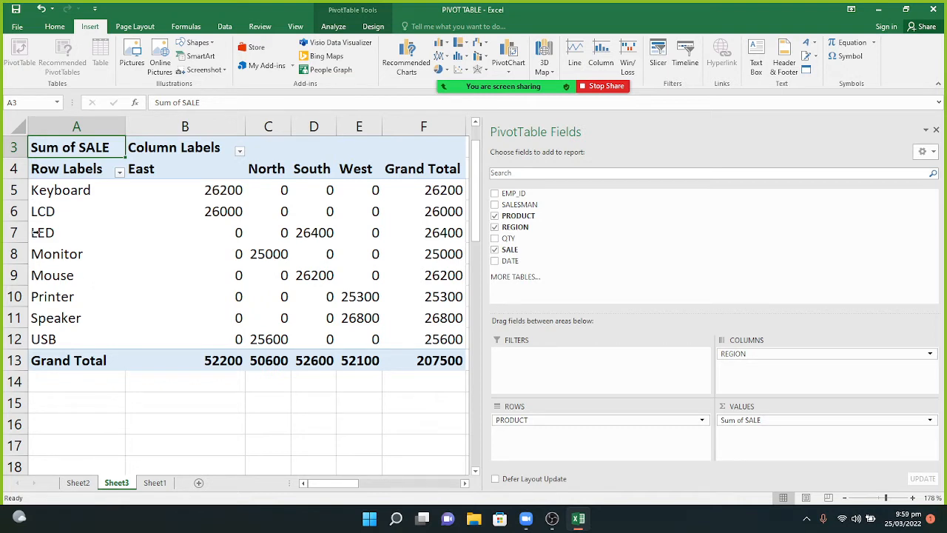
pyautogui.moveTo(128, 229)
pyautogui.moveTo(212, 279)
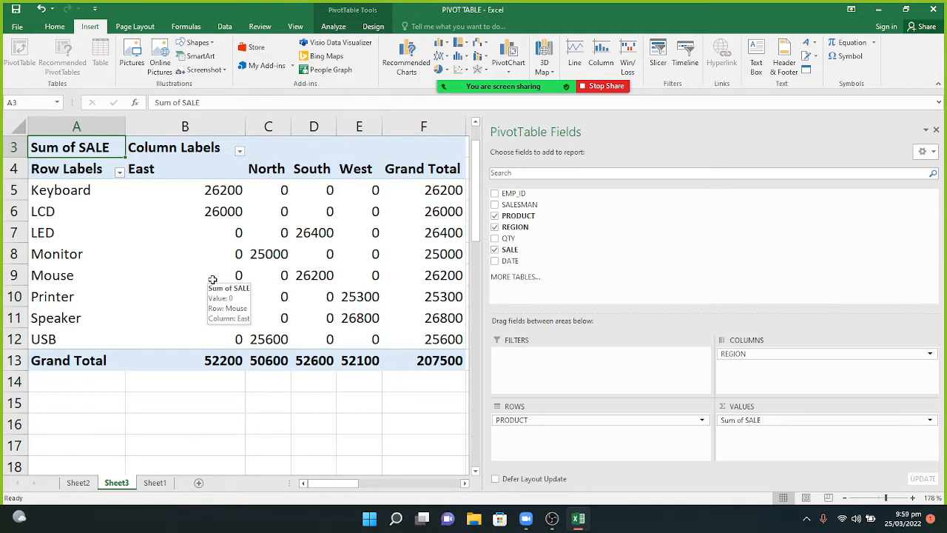
pyautogui.moveTo(213, 231)
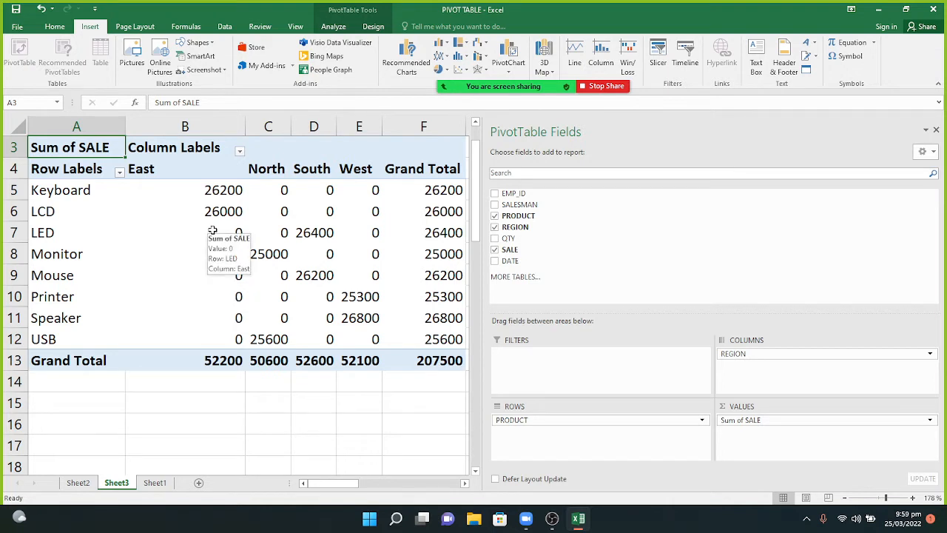
pyautogui.click(207, 196)
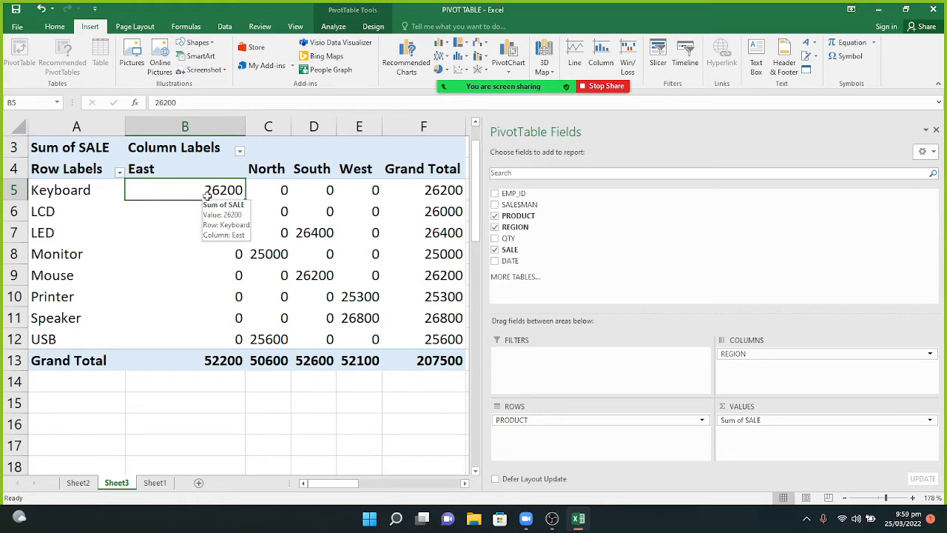
pyautogui.rightClick(208, 196)
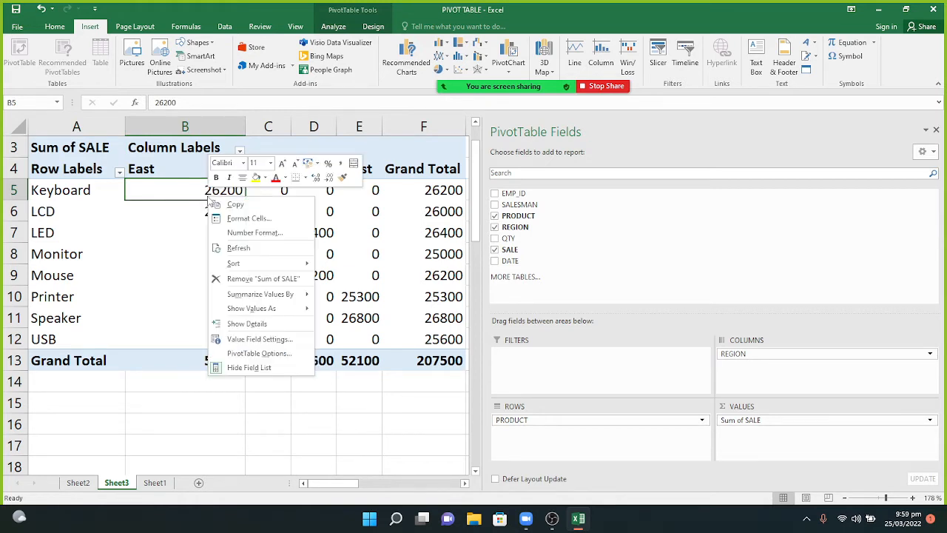
pyautogui.moveTo(257, 312)
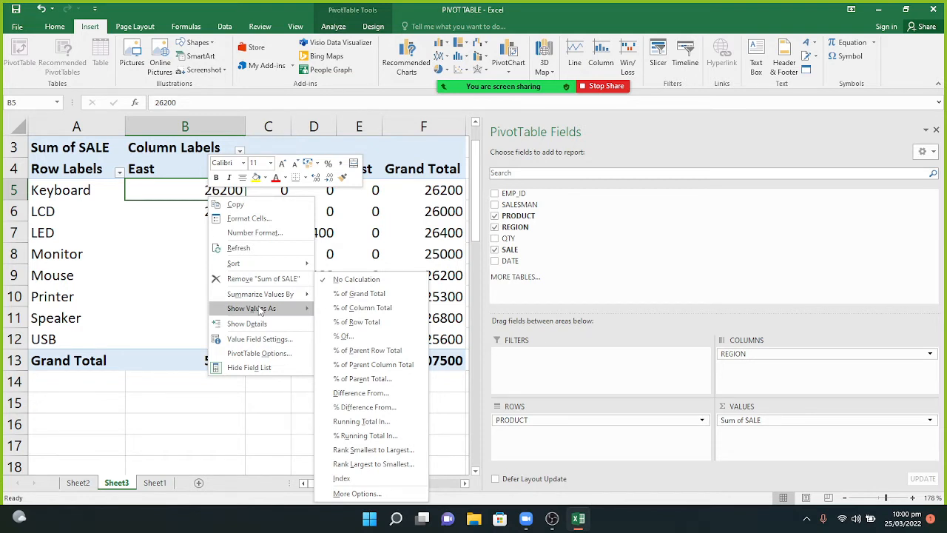
pyautogui.click(344, 309)
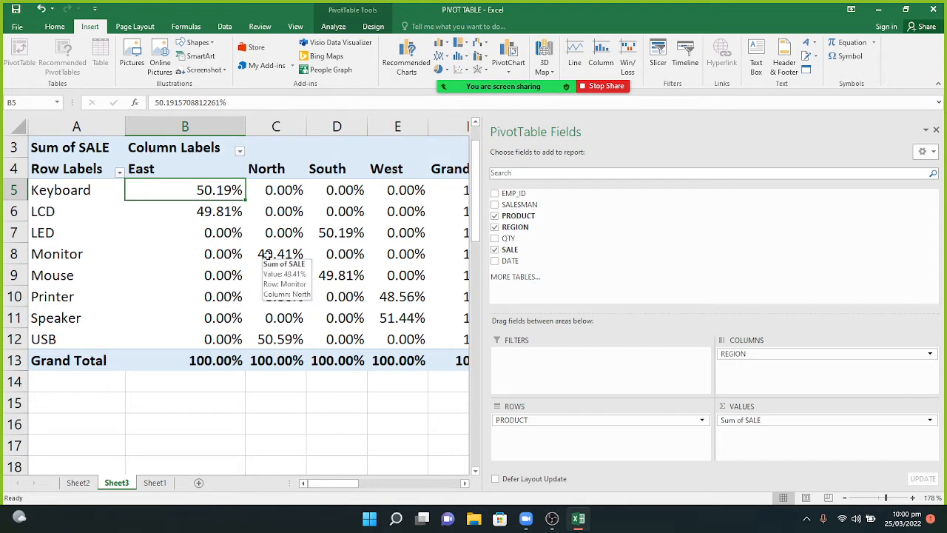
pyautogui.moveTo(450, 347)
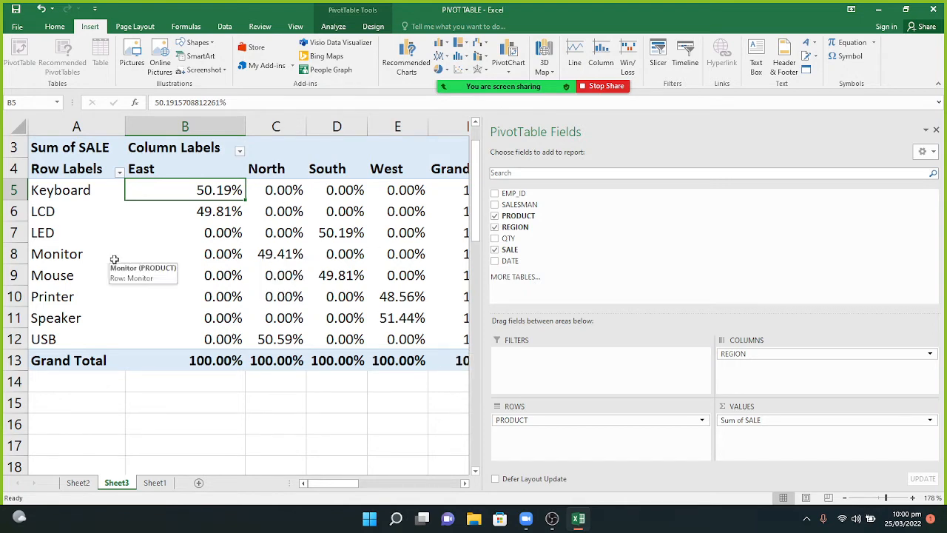
pyautogui.rightClick(186, 195)
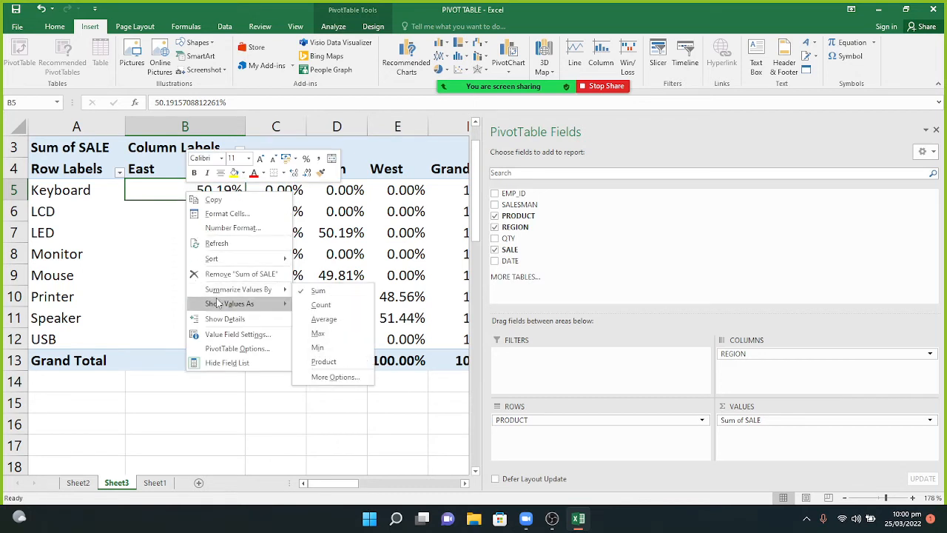
pyautogui.moveTo(217, 303)
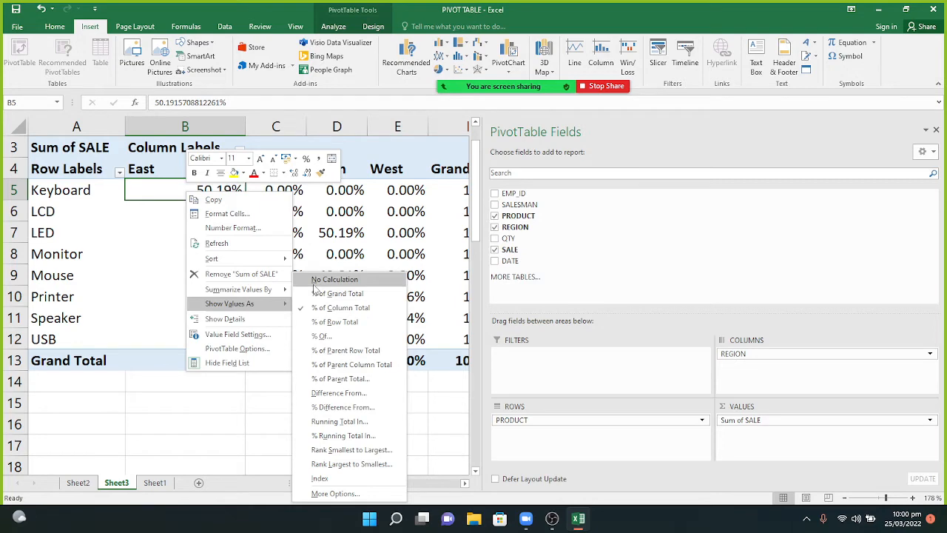
pyautogui.click(313, 286)
pyautogui.rightClick(219, 197)
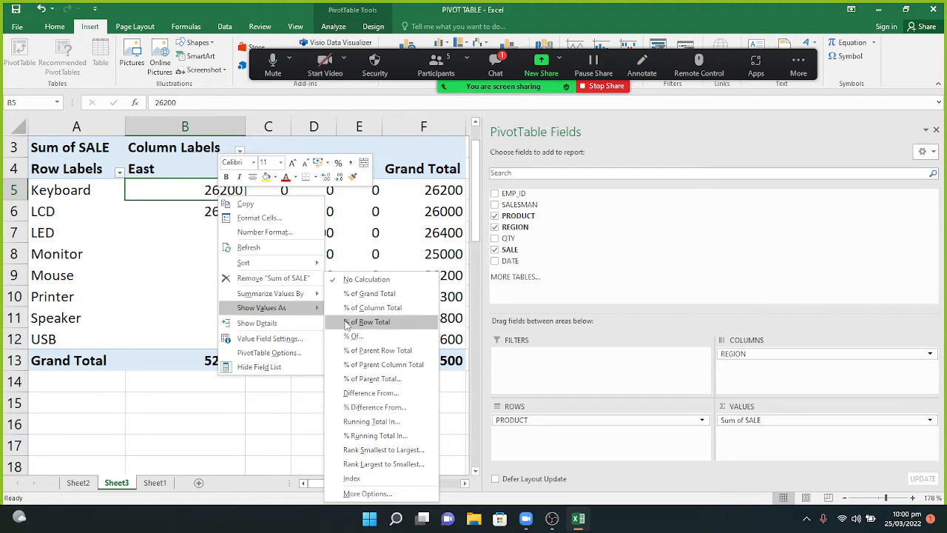
pyautogui.click(350, 307)
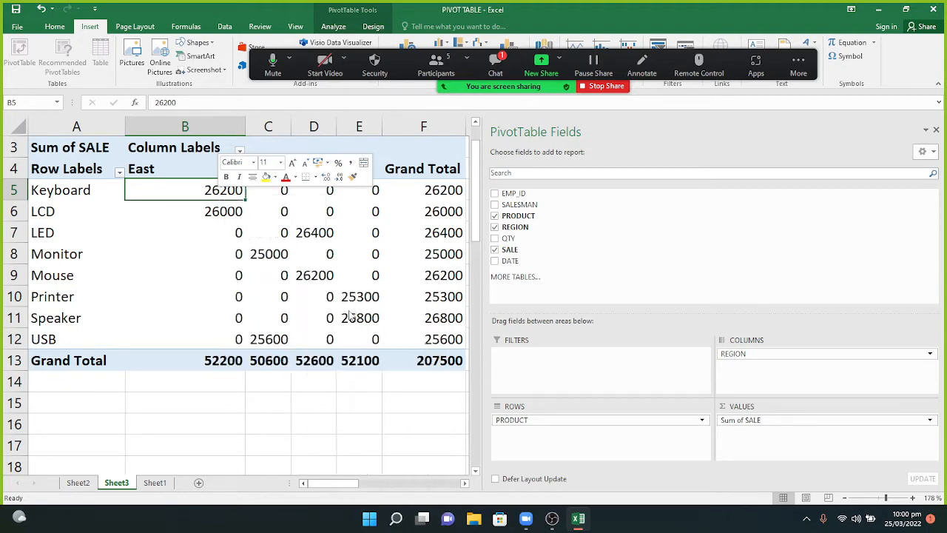
pyautogui.click(496, 65)
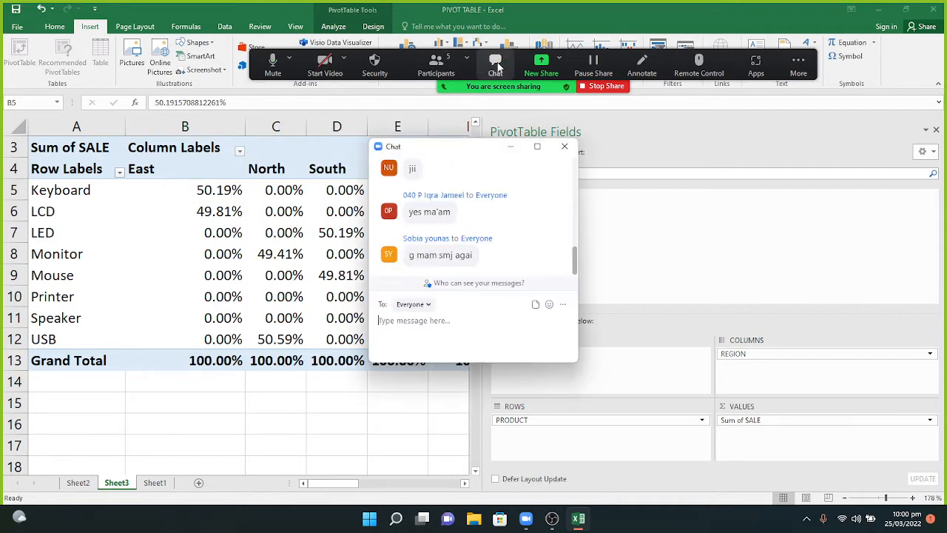
pyautogui.click(510, 148)
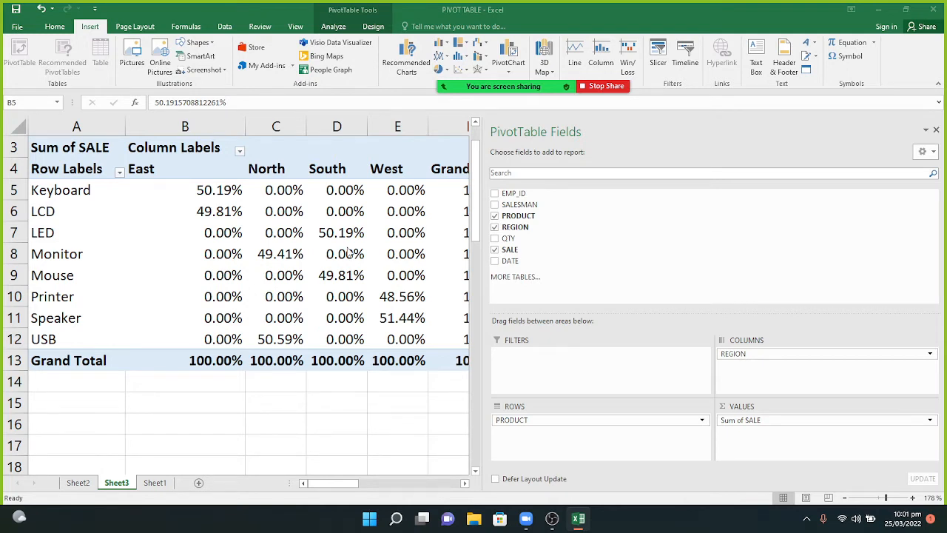
pyautogui.click(226, 191)
pyautogui.rightClick(226, 190)
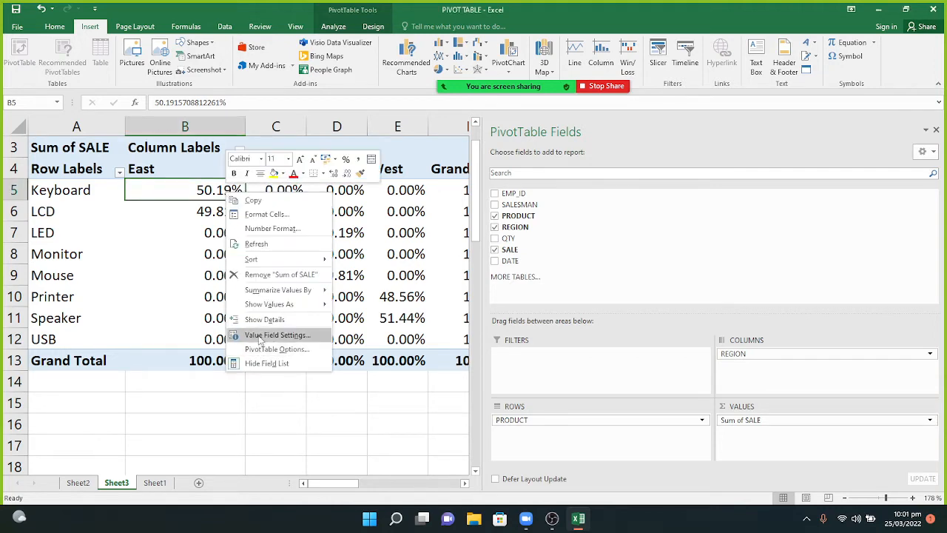
pyautogui.moveTo(296, 304)
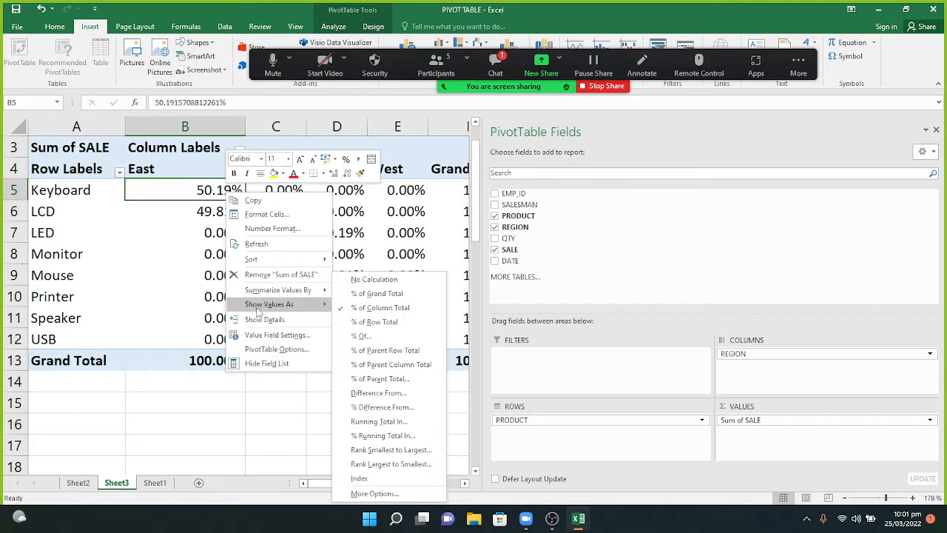
pyautogui.click(352, 279)
pyautogui.click(495, 59)
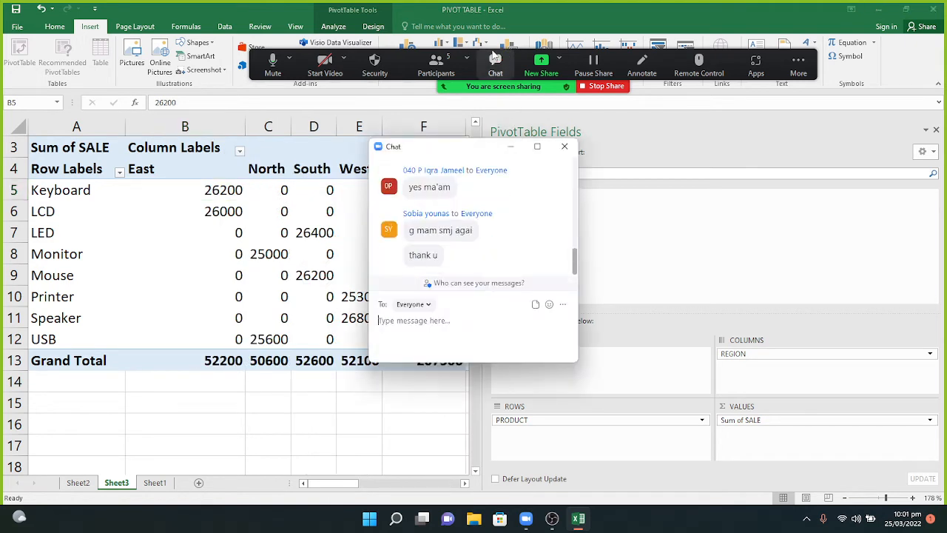
pyautogui.click(509, 147)
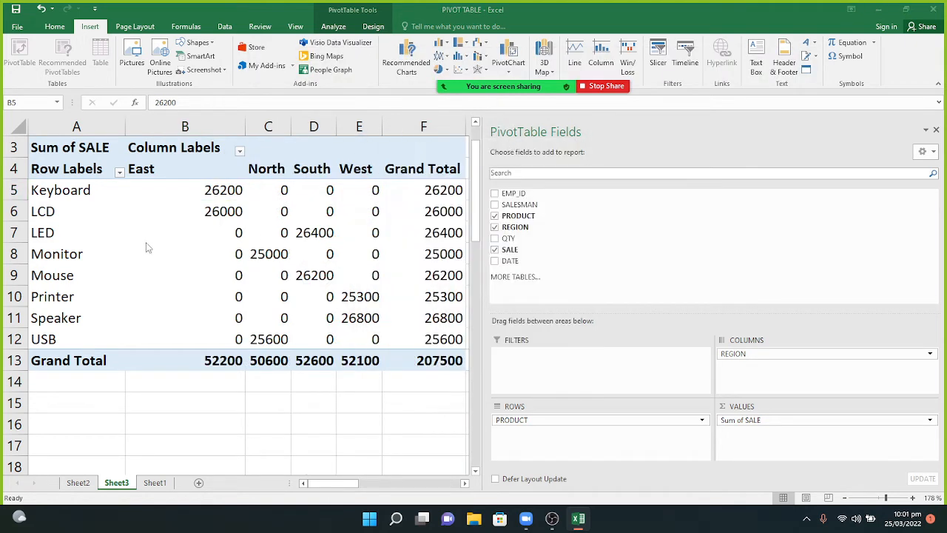
# Try Count and Average for SALE, then set Summarize Values By back to Sum.
pyautogui.click(210, 189)
pyautogui.rightClick(209, 189)
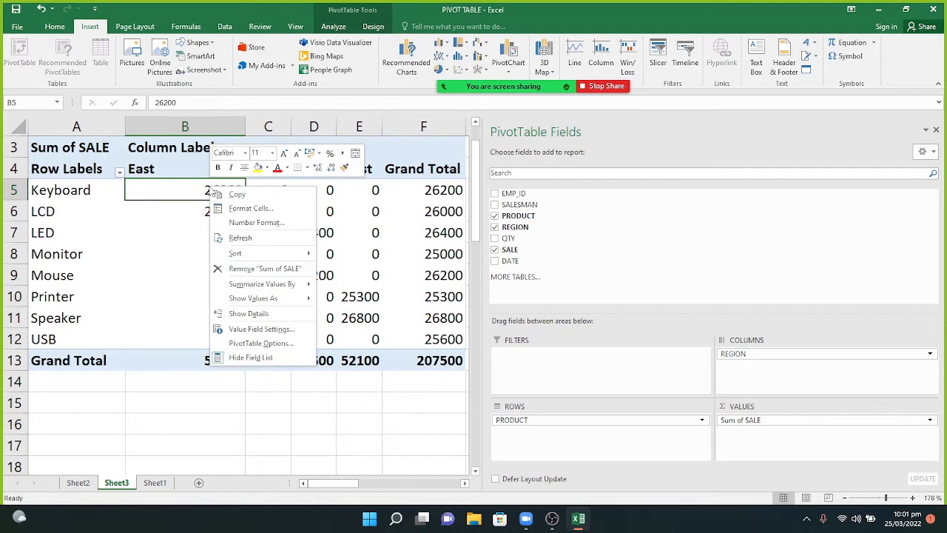
pyautogui.moveTo(237, 287)
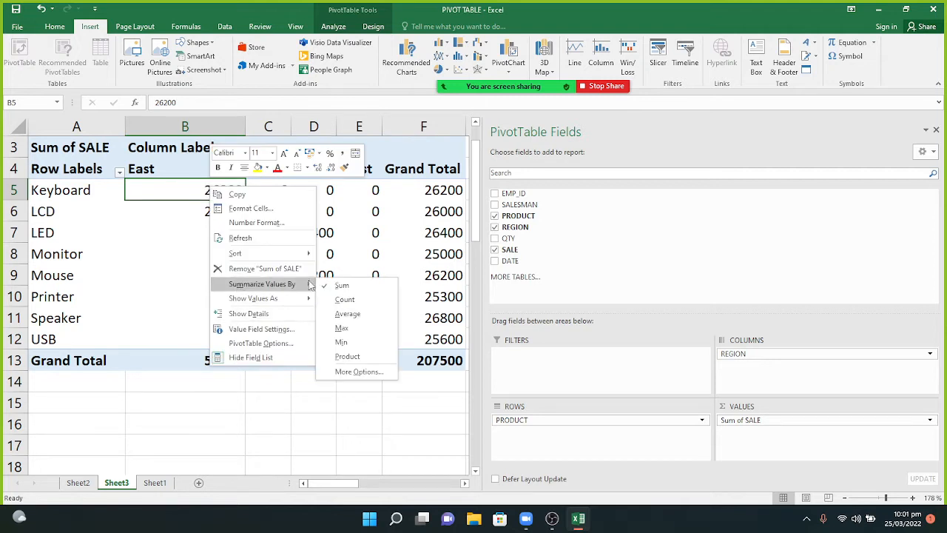
pyautogui.click(359, 300)
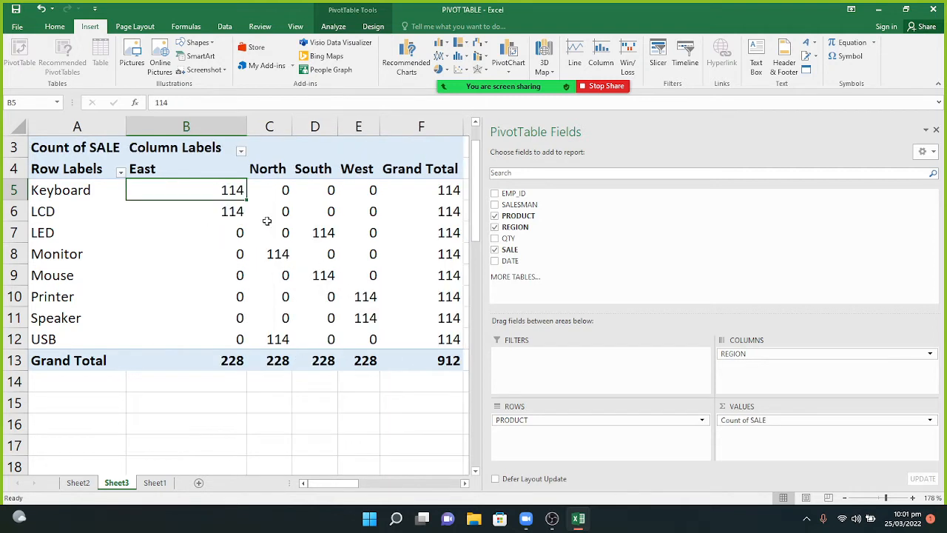
pyautogui.rightClick(234, 194)
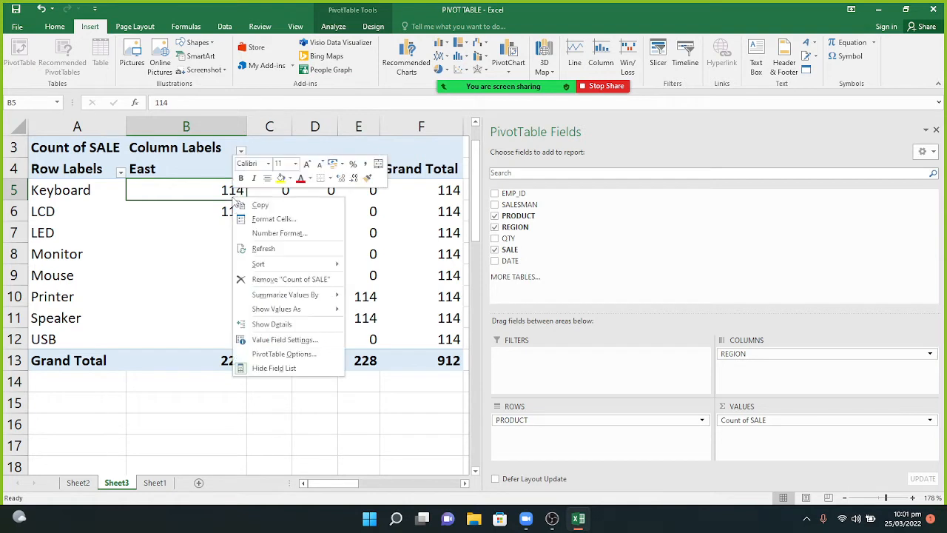
pyautogui.moveTo(253, 295)
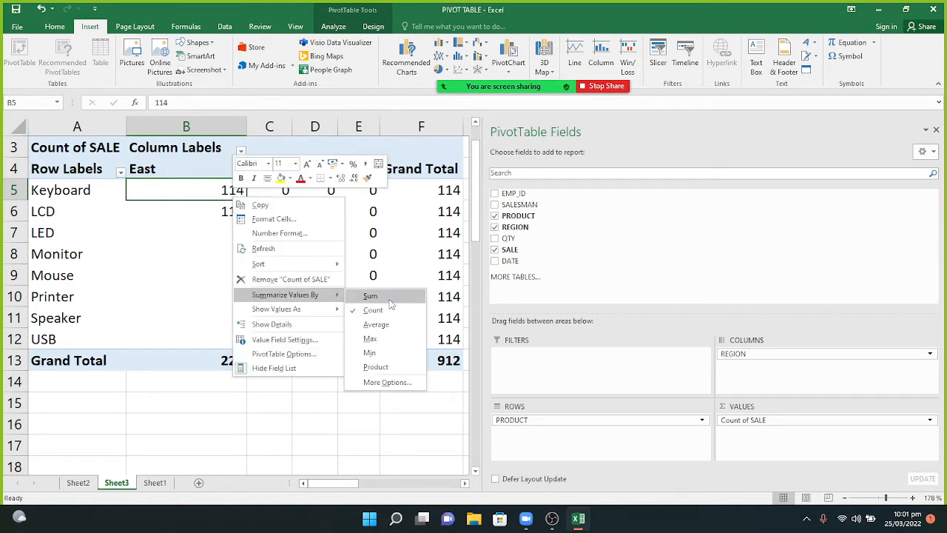
pyautogui.click(392, 324)
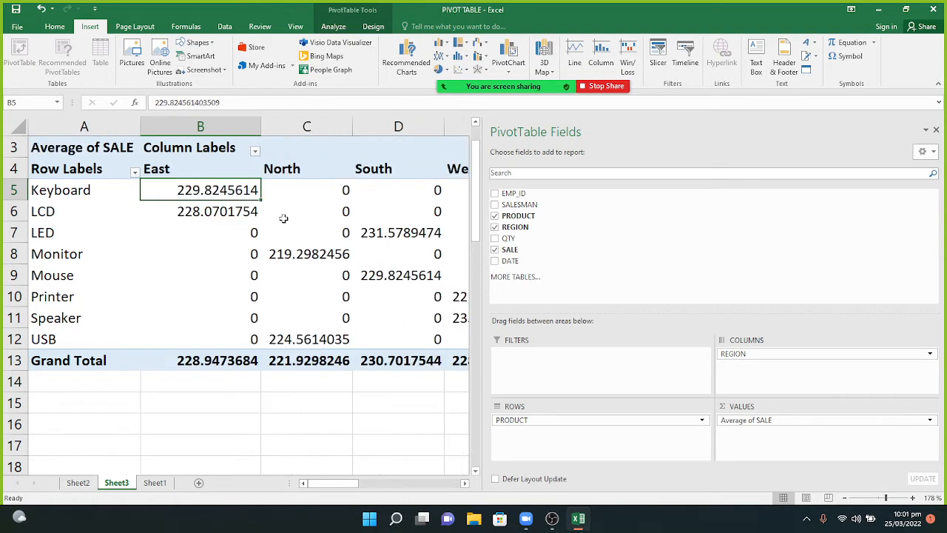
pyautogui.rightClick(227, 196)
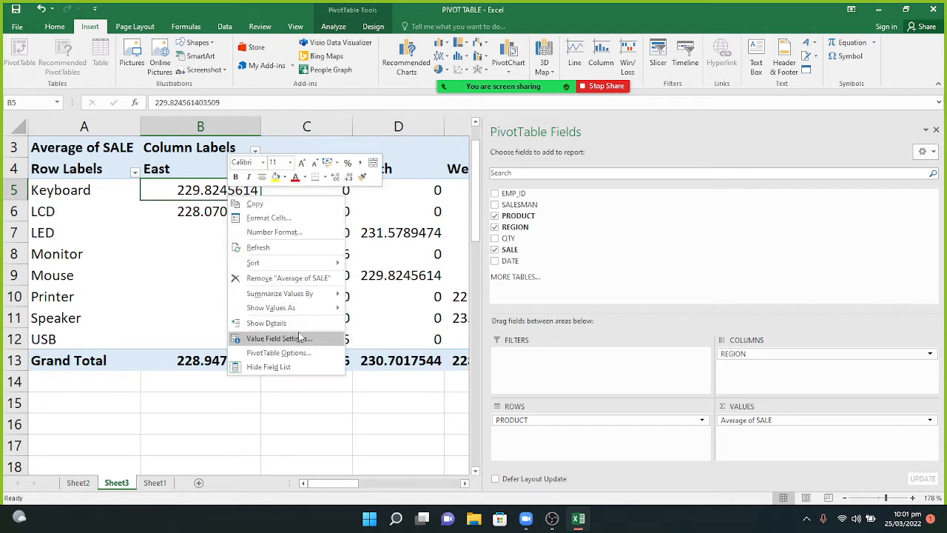
pyautogui.moveTo(292, 294)
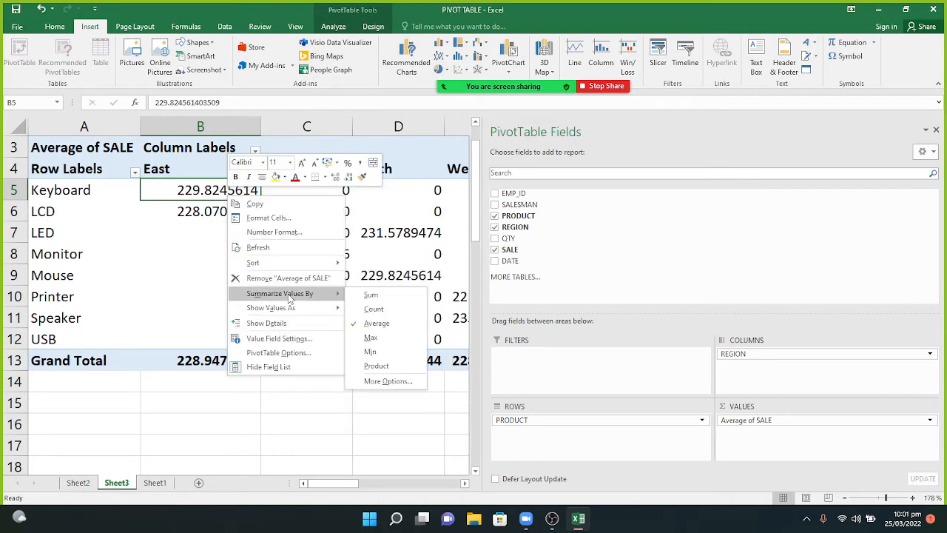
pyautogui.click(365, 296)
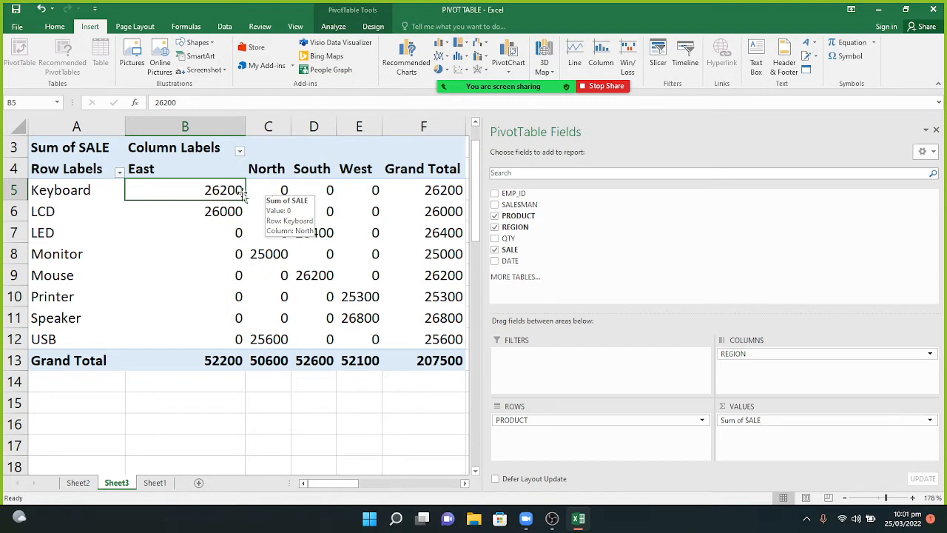
# Show the SALE values as % of Column Total.
pyautogui.rightClick(210, 189)
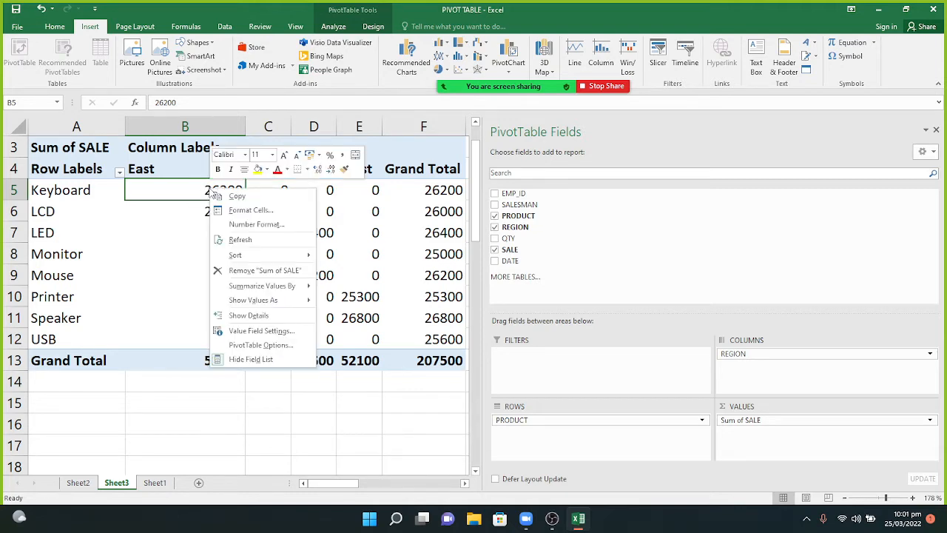
pyautogui.moveTo(254, 301)
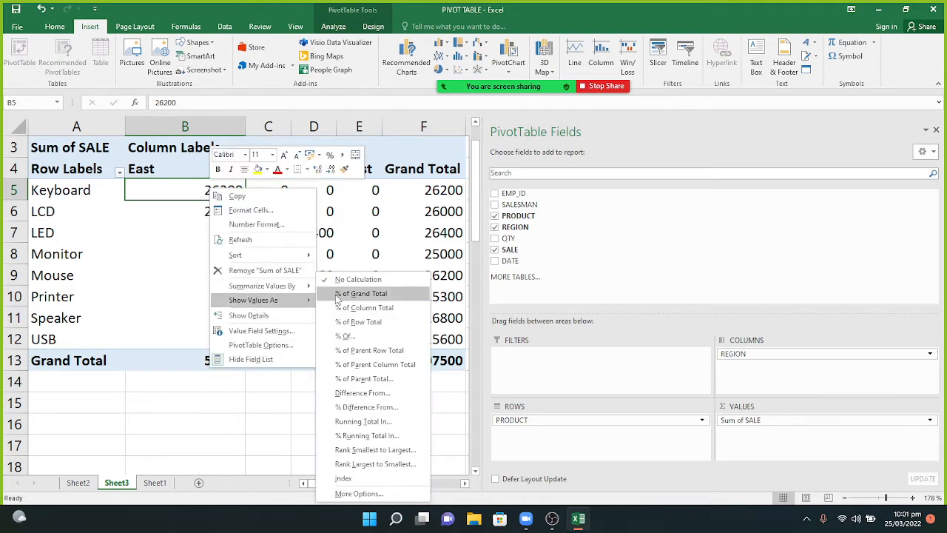
pyautogui.click(355, 308)
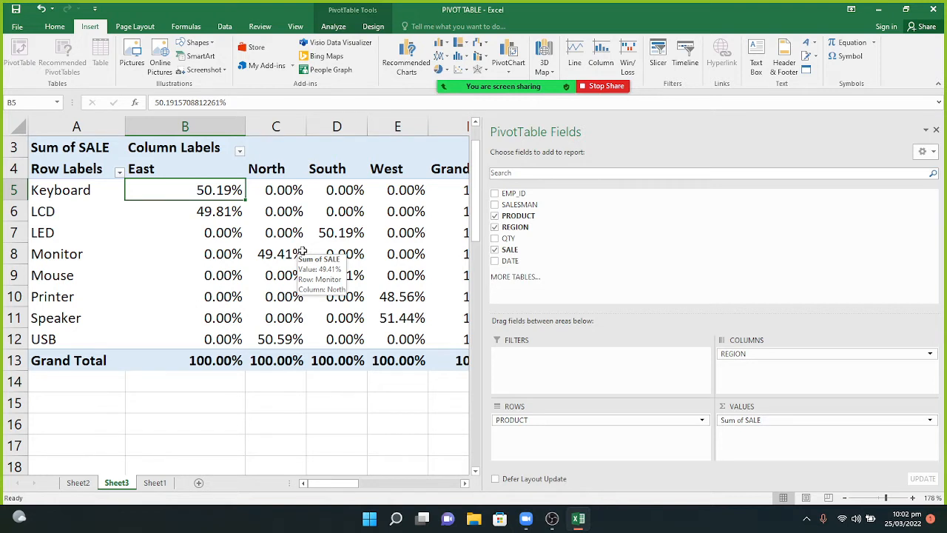
# Review both tabs of the SALE Value Field Settings and confirm them.
pyautogui.rightClick(214, 194)
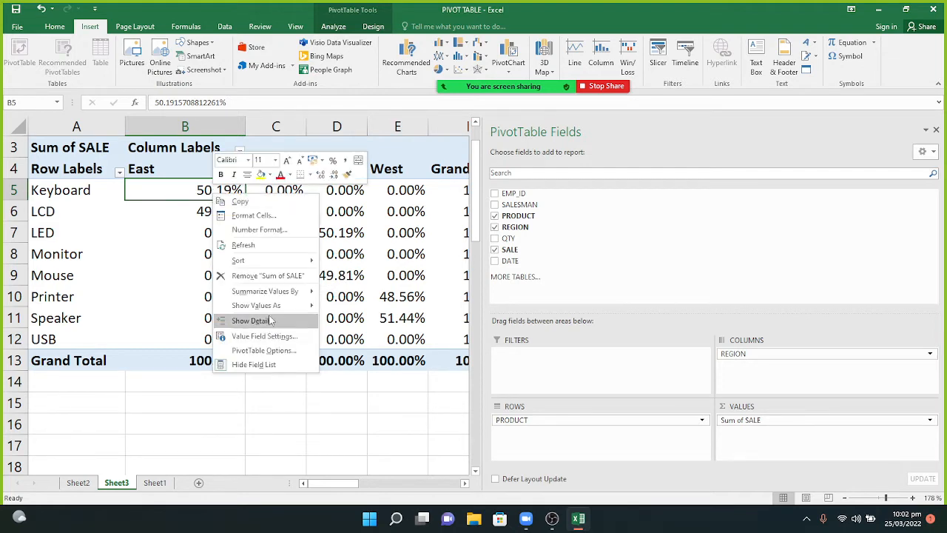
pyautogui.moveTo(268, 311)
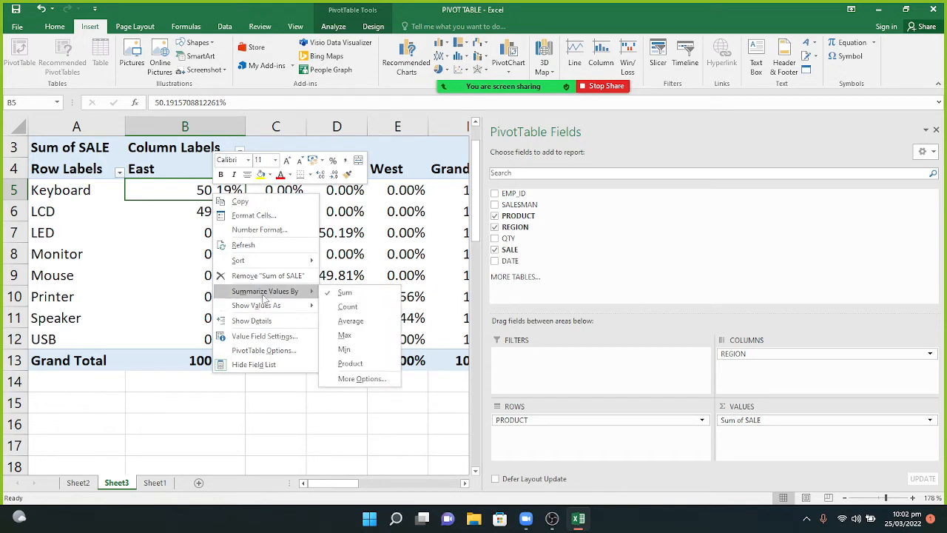
pyautogui.click(359, 379)
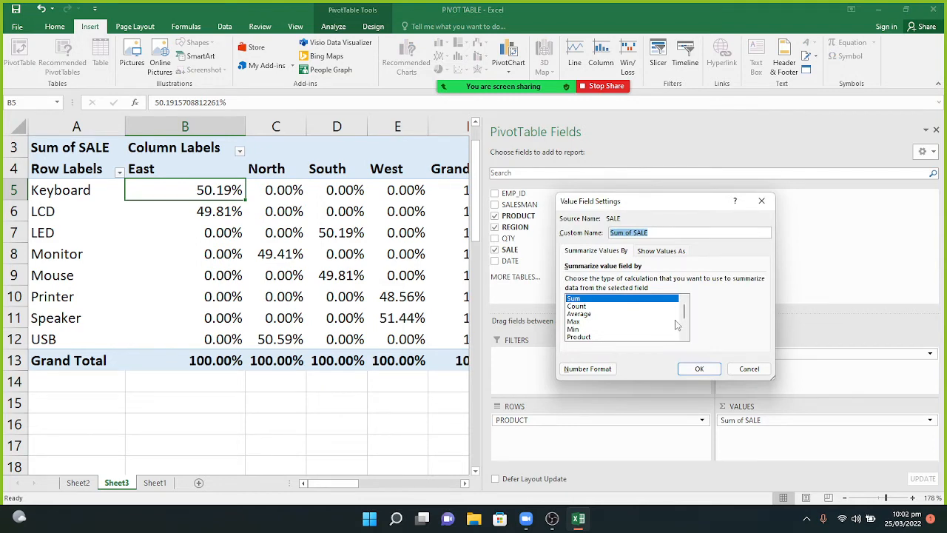
pyautogui.moveTo(685, 316); pyautogui.dragTo(682, 332)
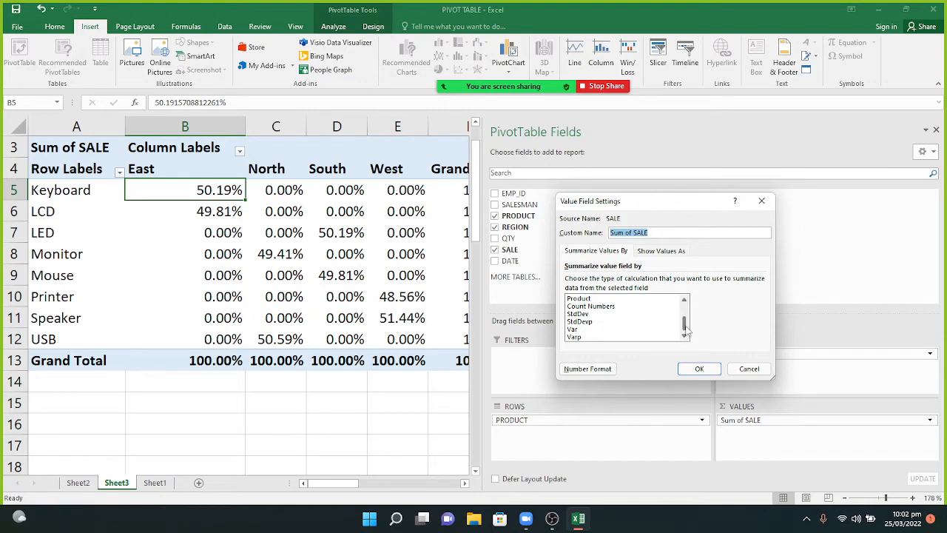
pyautogui.moveTo(685, 331); pyautogui.dragTo(684, 317)
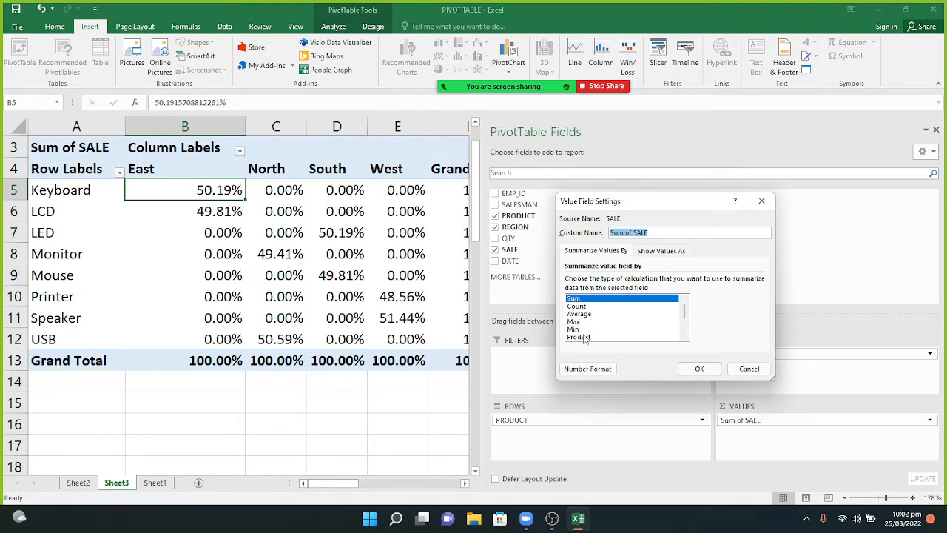
pyautogui.click(669, 252)
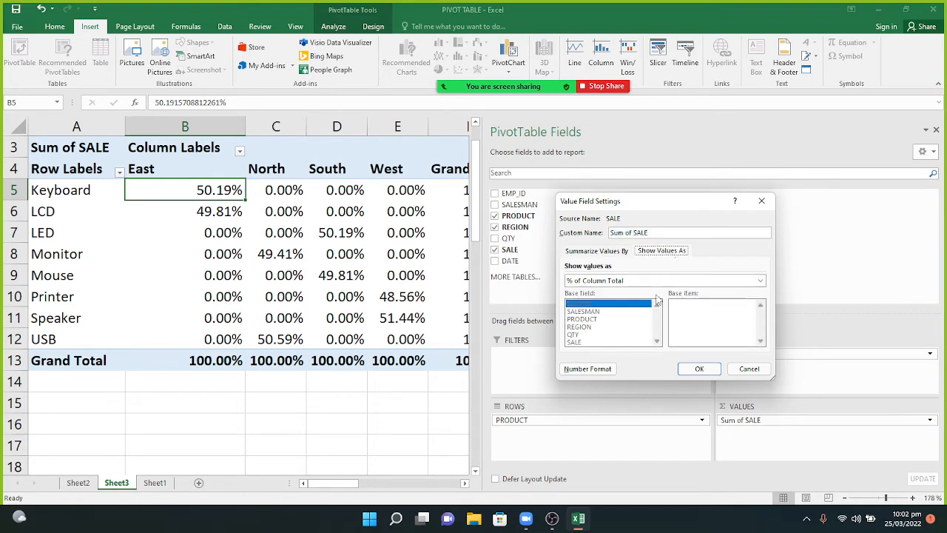
pyautogui.click(588, 252)
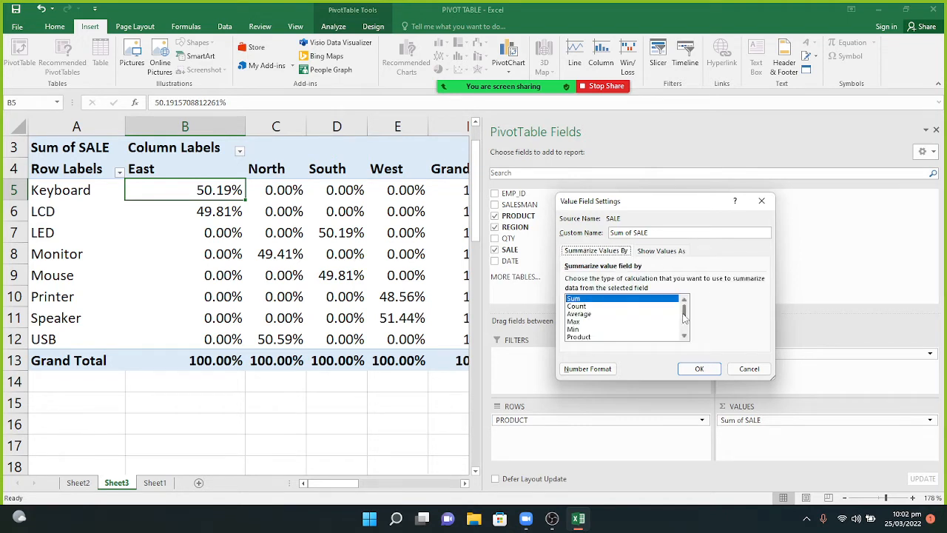
pyautogui.scroll(-2, 685, 316)
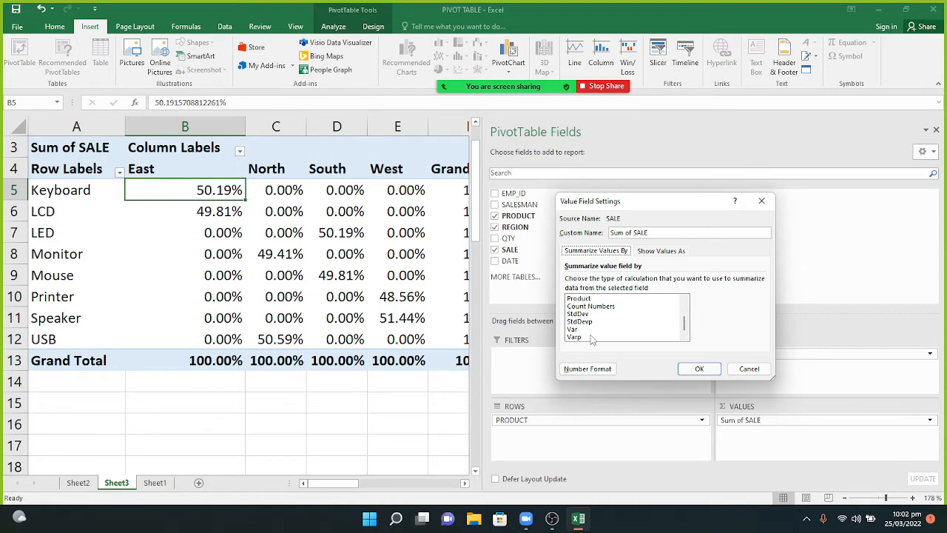
pyautogui.click(698, 370)
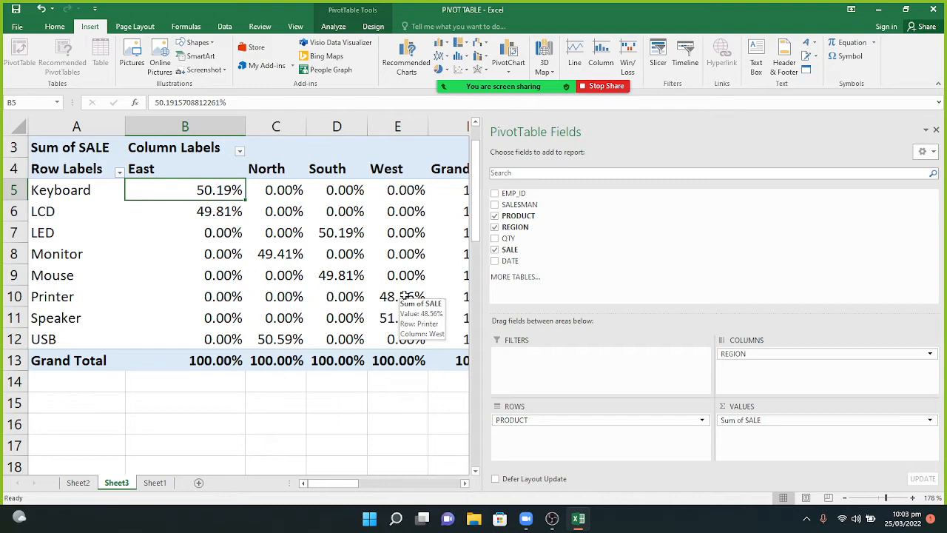
pyautogui.rightClick(208, 195)
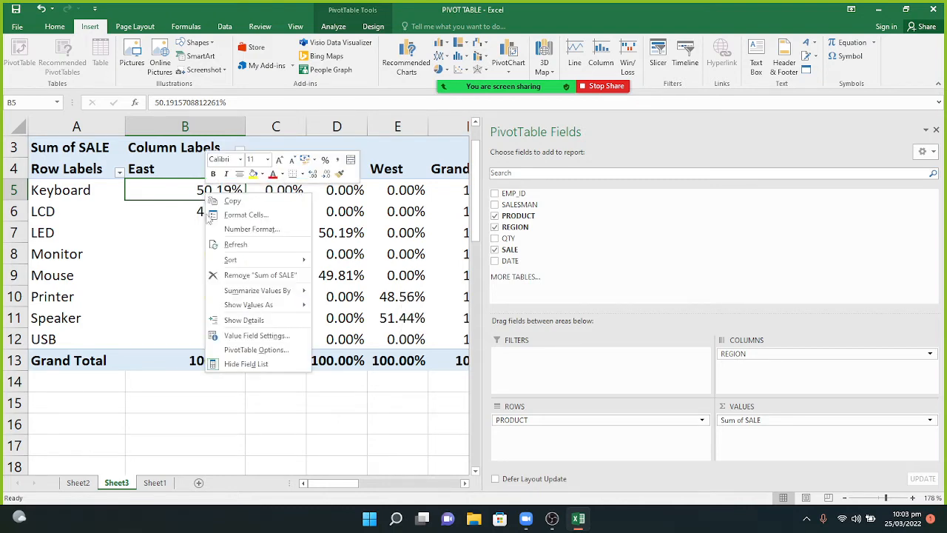
pyautogui.moveTo(243, 293)
pyautogui.click(307, 403)
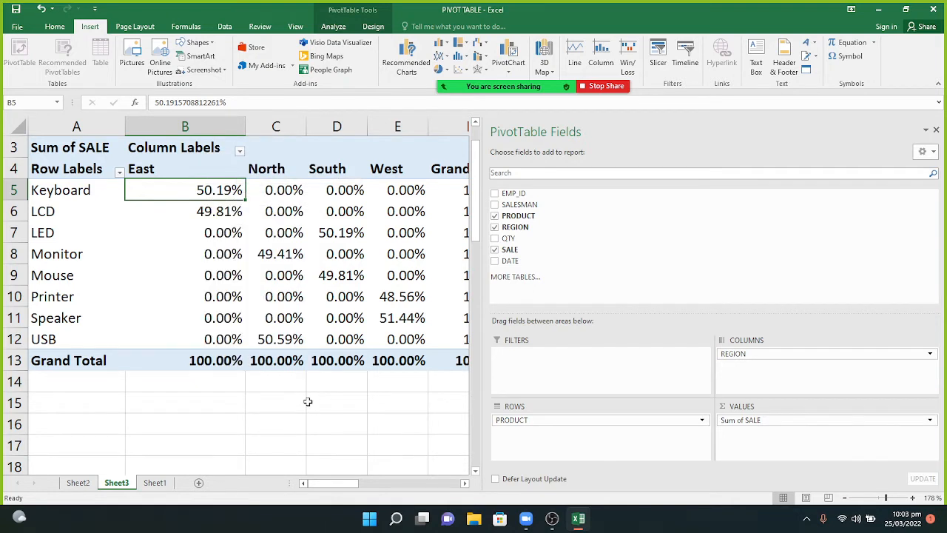
pyautogui.moveTo(296, 317)
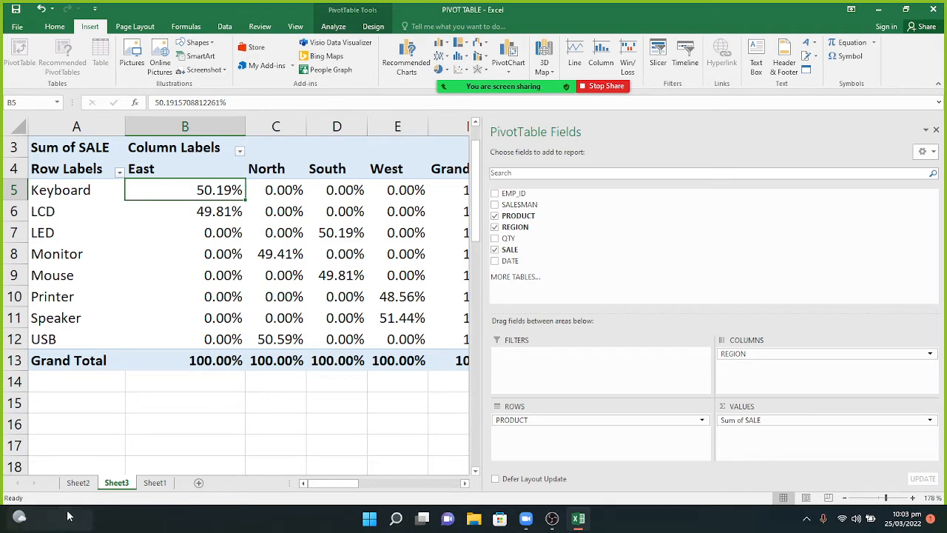
pyautogui.moveTo(70, 516)
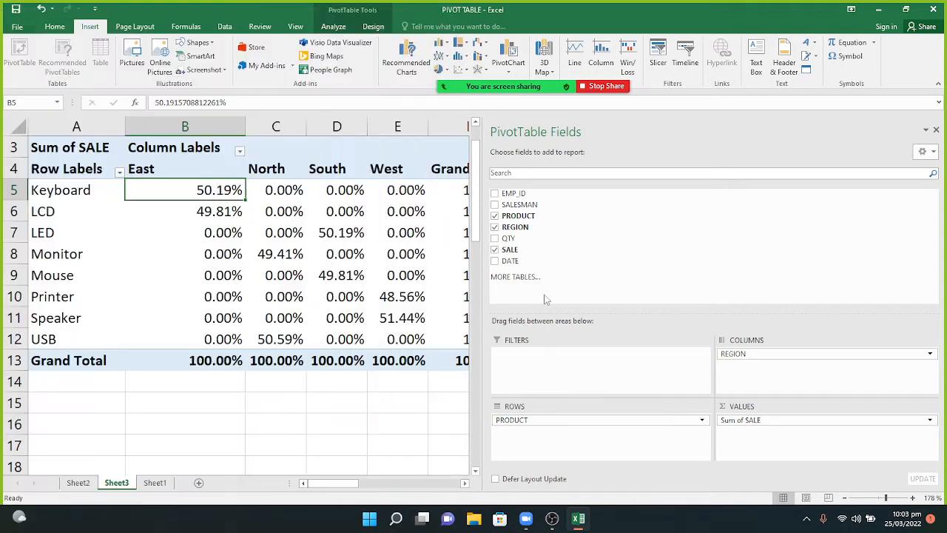
pyautogui.click(155, 483)
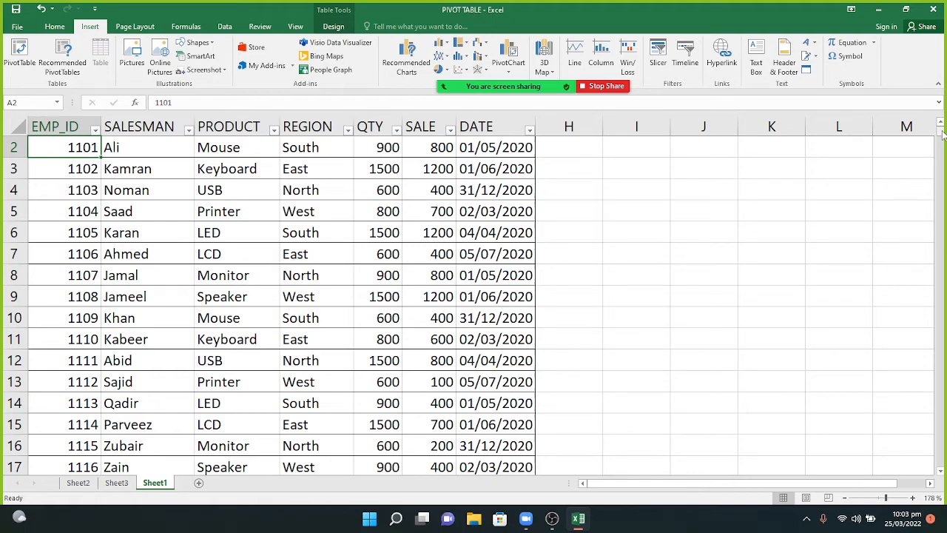
pyautogui.moveTo(942, 134); pyautogui.dragTo(944, 109)
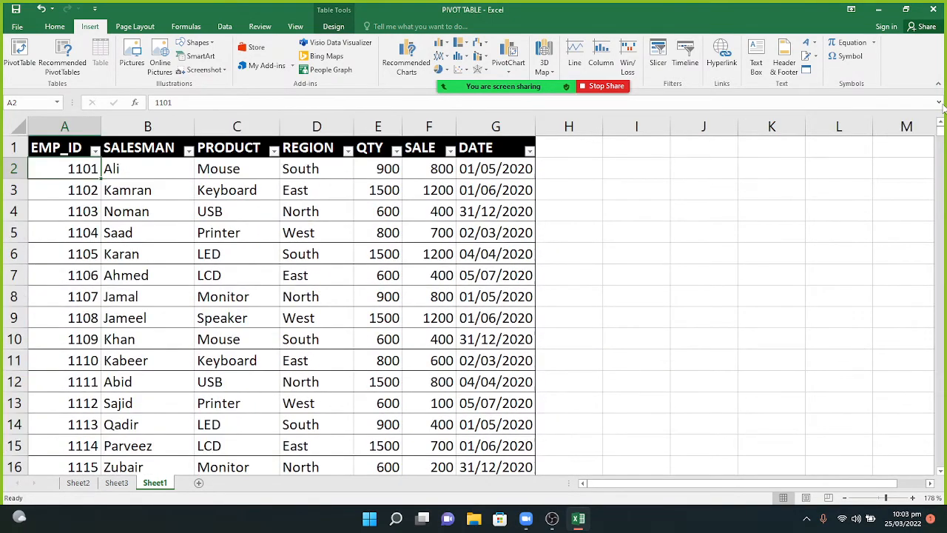
pyautogui.click(116, 483)
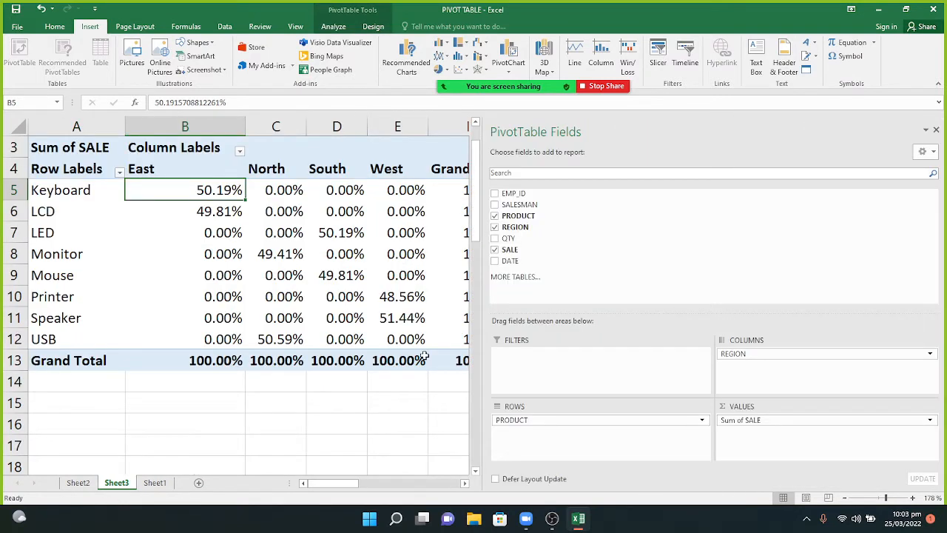
# Remove all fields from PivotTable1 with Clear All, leaving a blank report.
pyautogui.moveTo(425, 357)
pyautogui.click(340, 26)
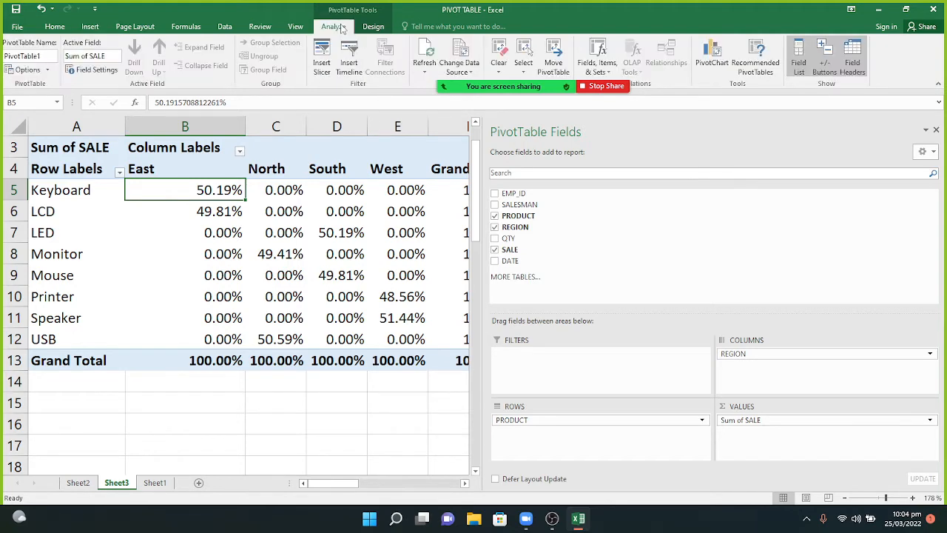
pyautogui.click(496, 65)
pyautogui.click(501, 86)
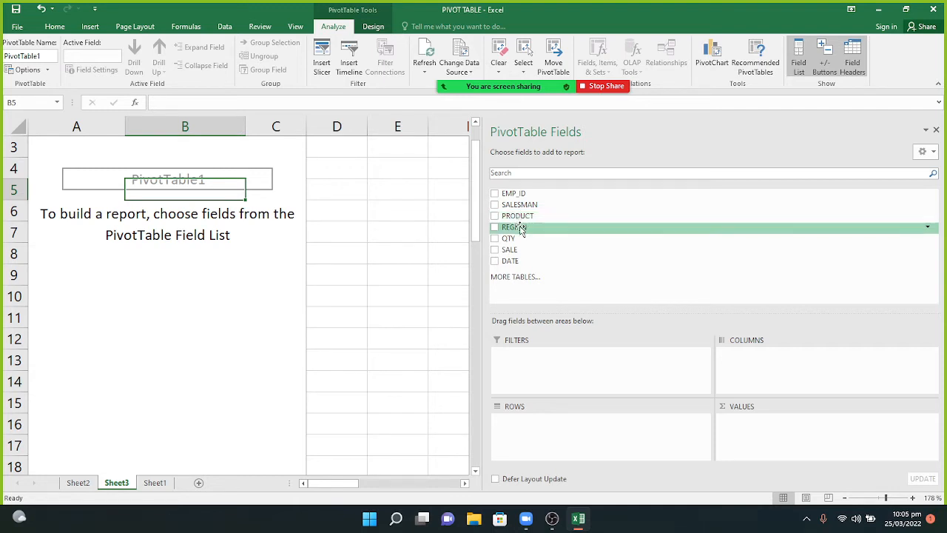
# Put REGION in Columns, PRODUCT then SALESMAN in Rows, and Sum of SALE in Values.
pyautogui.moveTo(517, 227); pyautogui.dragTo(737, 360)
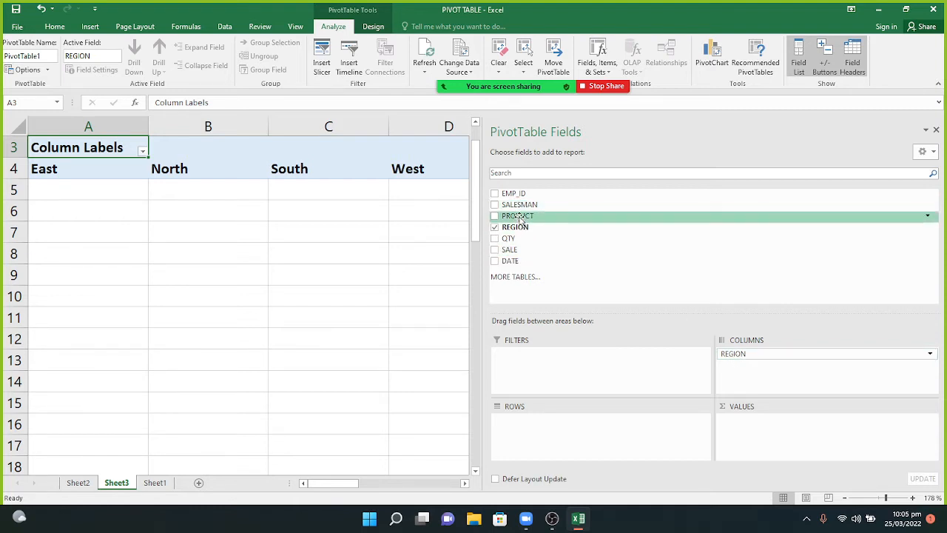
pyautogui.moveTo(520, 218); pyautogui.dragTo(539, 440)
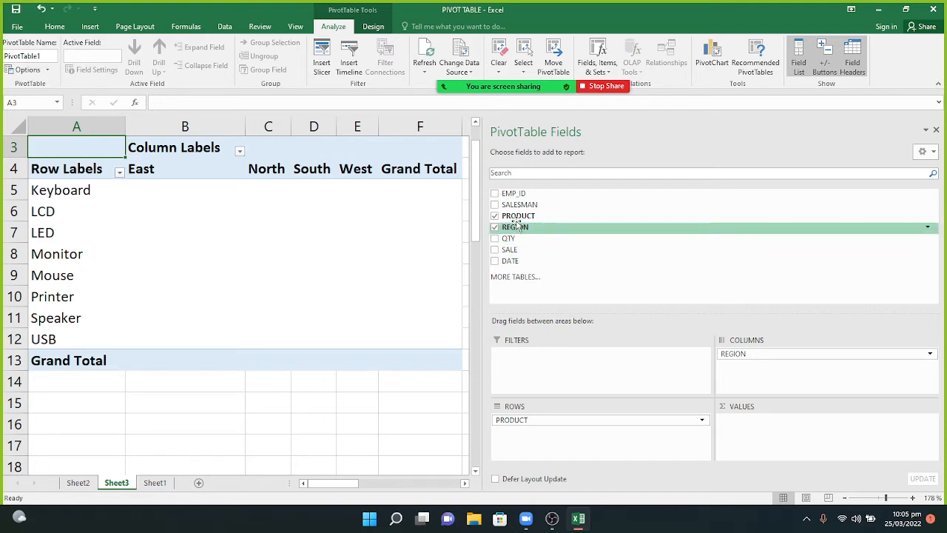
pyautogui.moveTo(518, 205); pyautogui.dragTo(527, 435)
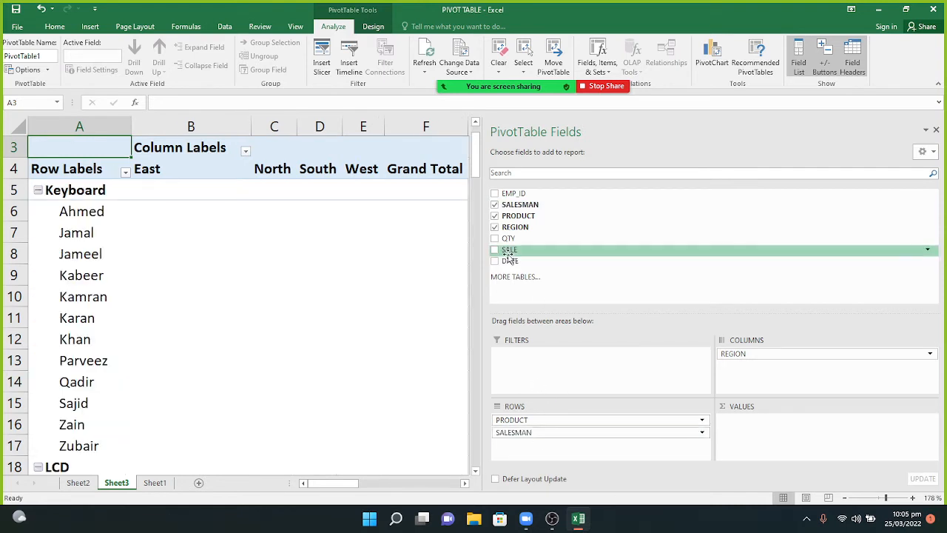
pyautogui.moveTo(509, 256); pyautogui.dragTo(787, 438)
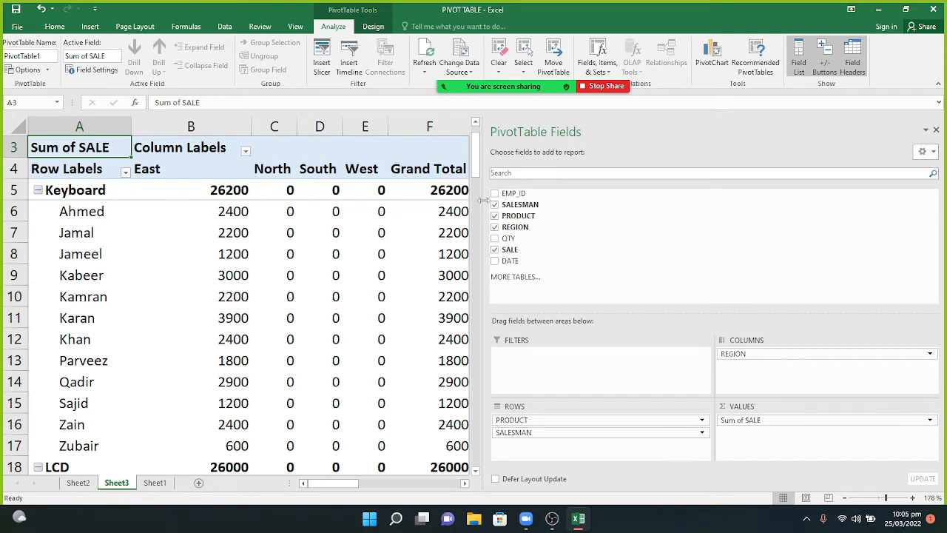
pyautogui.moveTo(483, 205); pyautogui.dragTo(784, 208)
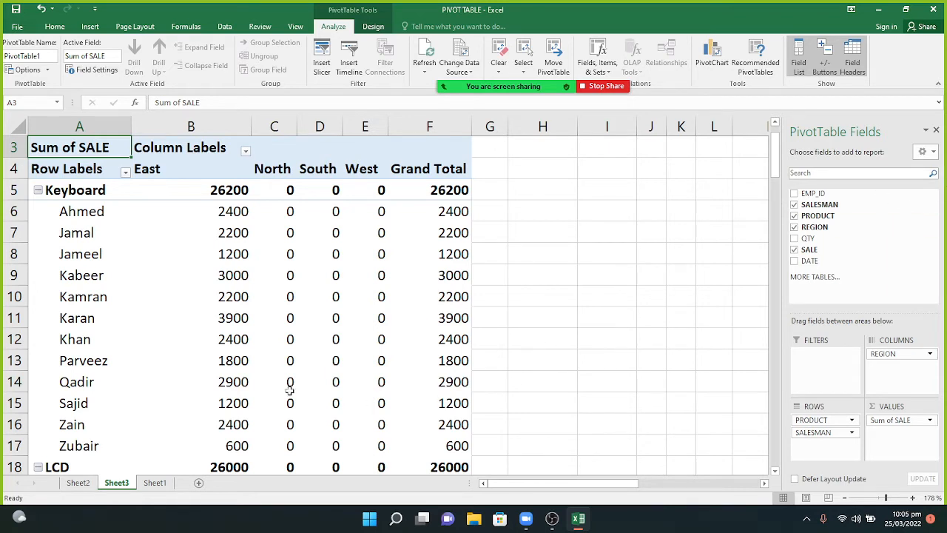
pyautogui.press('Down')
pyautogui.press('Down')
pyautogui.press('Down')
pyautogui.press('Down')
pyautogui.press('Down')
pyautogui.press('Down')
pyautogui.press('Down')
pyautogui.press('Down')
pyautogui.press('Down')
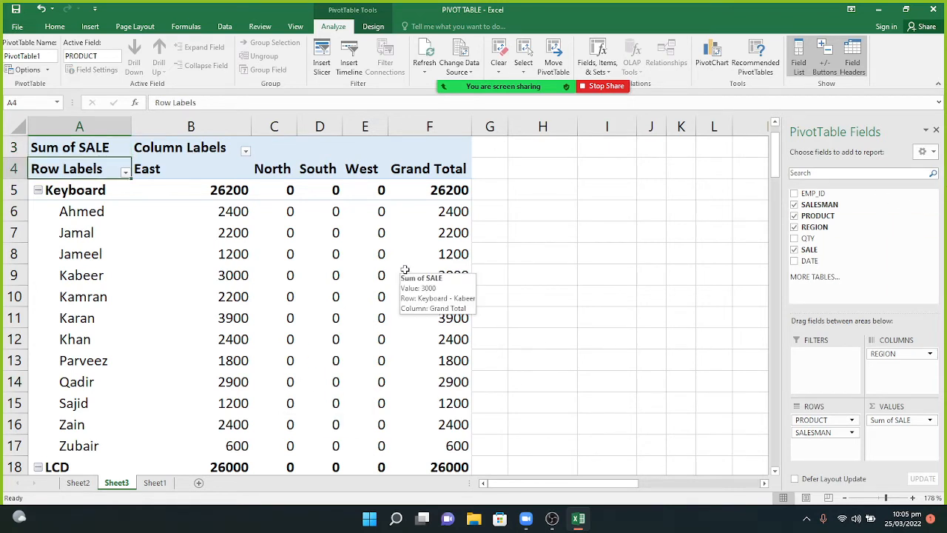
pyautogui.press('Down')
pyautogui.press('Down')
pyautogui.press('Down')
pyautogui.press('Down')
pyautogui.press('Down')
pyautogui.press('Down')
pyautogui.press('Down')
pyautogui.press('Down')
pyautogui.press('Down')
pyautogui.press('Down')
pyautogui.press('Down')
pyautogui.press('Down')
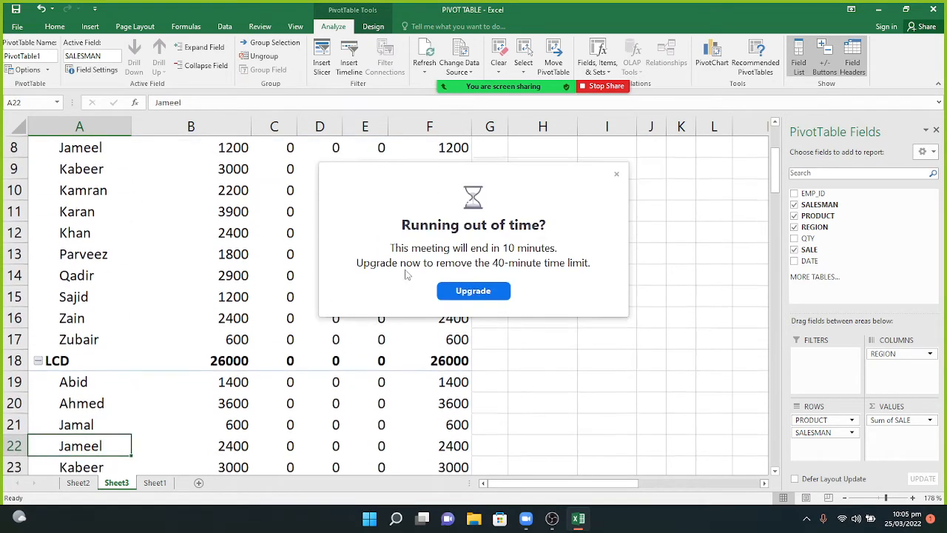
pyautogui.press('Down')
pyautogui.press('Down')
pyautogui.press('Down')
pyautogui.press('Down')
pyautogui.press('Down')
pyautogui.press('Down')
pyautogui.press('Down')
pyautogui.press('Down')
pyautogui.press('Down')
pyautogui.press('Down')
pyautogui.press('Down')
pyautogui.press('Down')
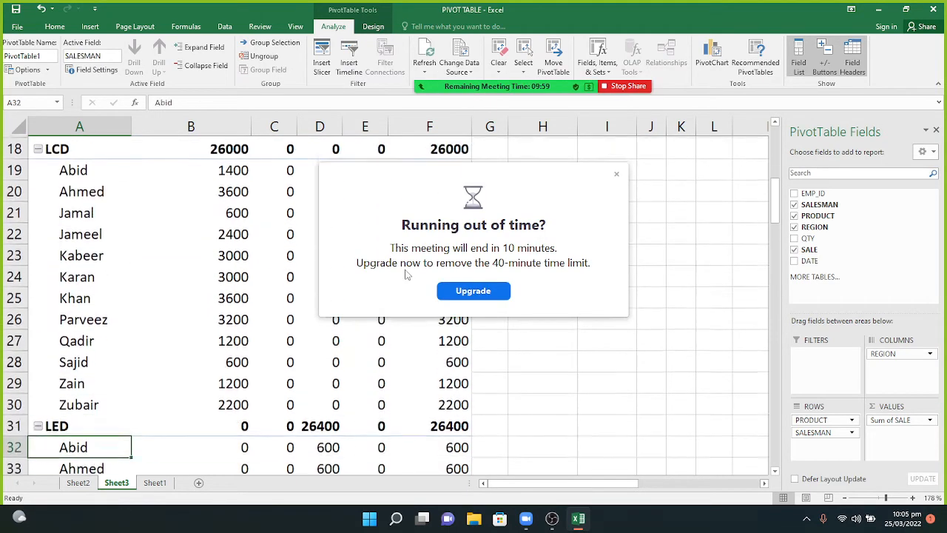
pyautogui.press('Down')
pyautogui.press('Down')
pyautogui.press('Down')
pyautogui.press('Down')
pyautogui.press('Down')
pyautogui.press('Down')
pyautogui.press('Down')
pyautogui.press('Down')
pyautogui.press('Down')
pyautogui.press('Down')
pyautogui.press('Down')
pyautogui.press('Down')
pyautogui.press('Down')
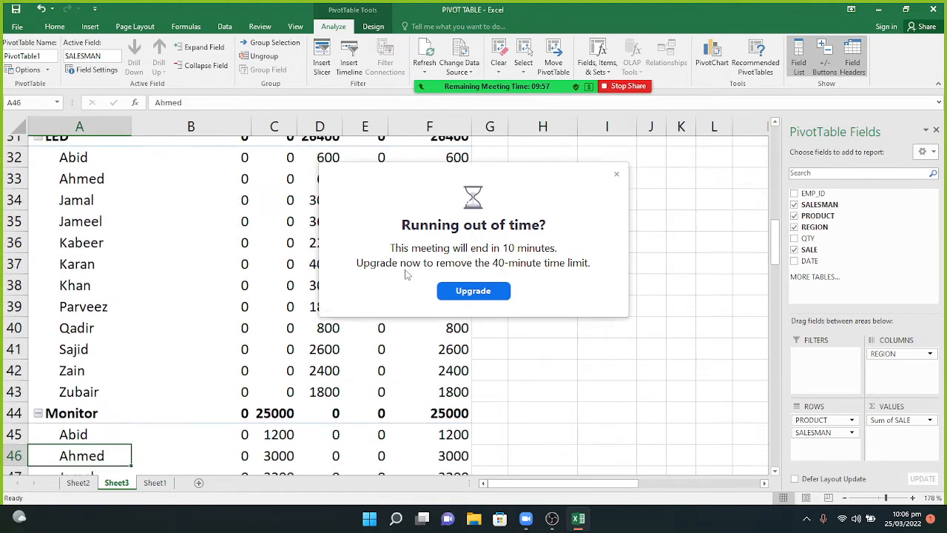
pyautogui.press('Down')
pyautogui.press('Down')
pyautogui.press('Down')
pyautogui.press('Down')
pyautogui.press('Down')
pyautogui.press('Down')
pyautogui.press('Down')
pyautogui.press('Down')
pyautogui.press('Down')
pyautogui.press('Down')
pyautogui.press('Down')
pyautogui.press('Down')
pyautogui.press('Down')
pyautogui.press('Down')
pyautogui.press('Down')
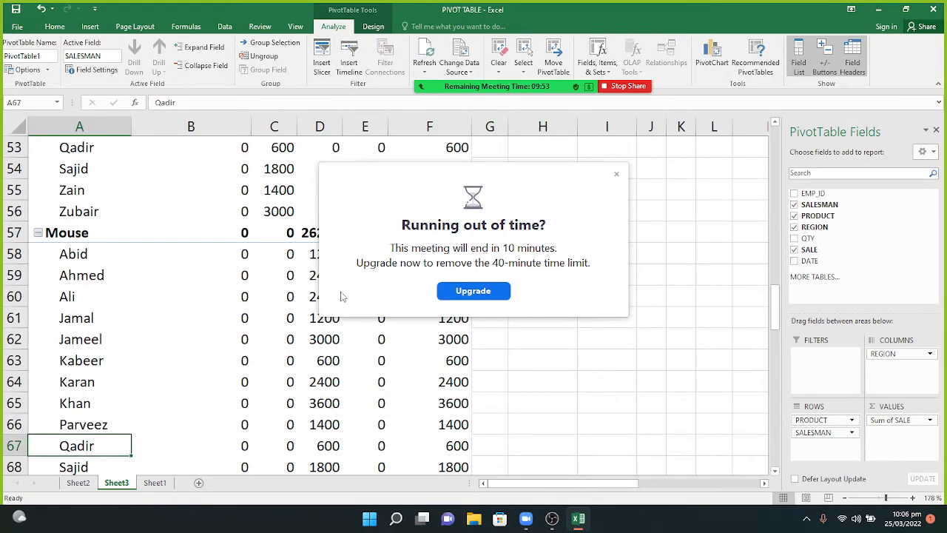
pyautogui.press('Down')
pyautogui.press('Down')
pyautogui.press('Down')
pyautogui.press('Down')
pyautogui.press('Down')
pyautogui.press('Down')
pyautogui.press('Down')
pyautogui.press('Down')
pyautogui.press('Down')
pyautogui.press('Down')
pyautogui.press('Down')
pyautogui.press('Down')
pyautogui.press('Down')
pyautogui.press('Down')
pyautogui.press('Down')
pyautogui.press('Down')
pyautogui.press('Down')
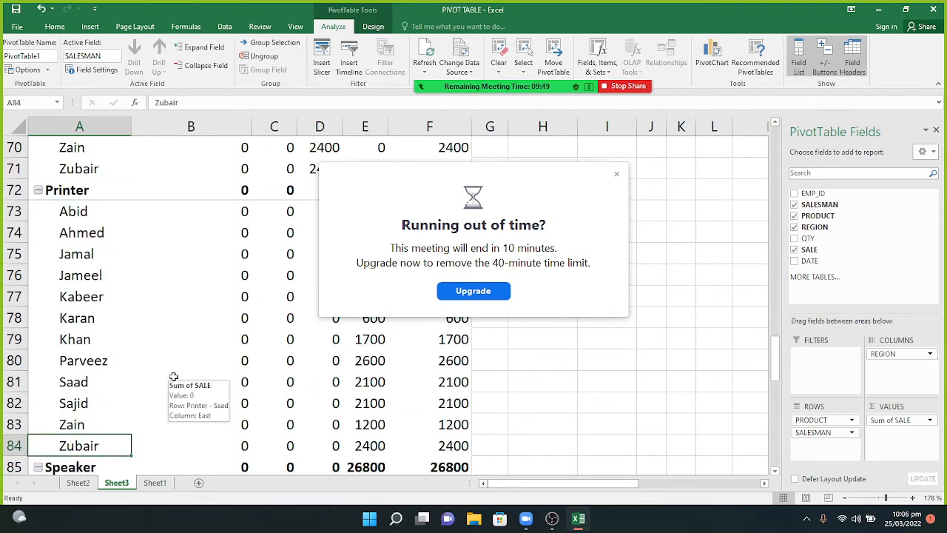
pyautogui.press('Down')
pyautogui.press('Down')
pyautogui.press('Down')
pyautogui.press('Down')
pyautogui.press('Down')
pyautogui.press('Down')
pyautogui.press('Down')
pyautogui.press('Down')
pyautogui.press('Down')
pyautogui.press('Down')
pyautogui.press('Down')
pyautogui.press('Down')
pyautogui.press('Down')
pyautogui.press('Down')
pyautogui.press('Down')
pyautogui.press('Down')
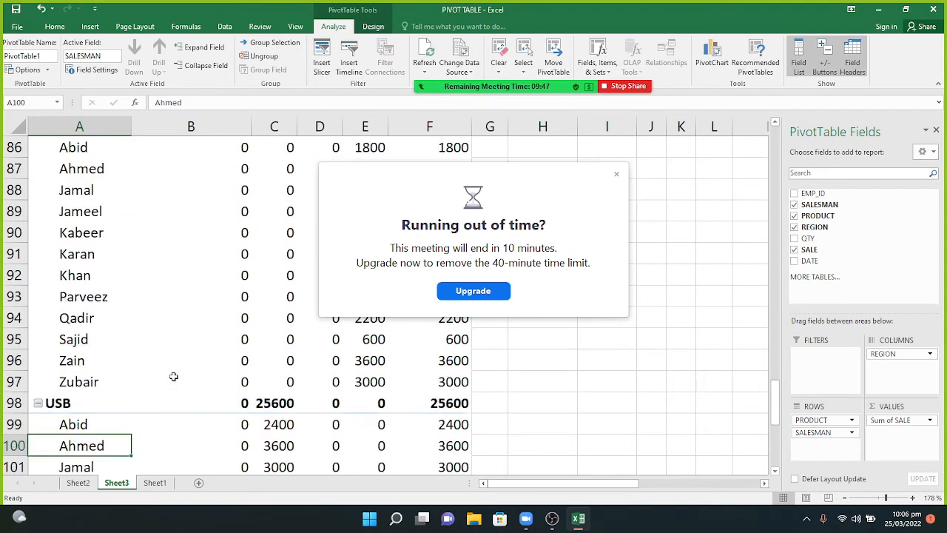
pyautogui.press('Down')
pyautogui.press('Down')
pyautogui.press('Down')
pyautogui.press('Down')
pyautogui.press('Down')
pyautogui.press('Down')
pyautogui.press('Down')
pyautogui.press('Down')
pyautogui.press('Down')
pyautogui.press('Down')
pyautogui.press('Down')
pyautogui.press('Down')
pyautogui.press('Down')
pyautogui.press('Down')
pyautogui.press('Down')
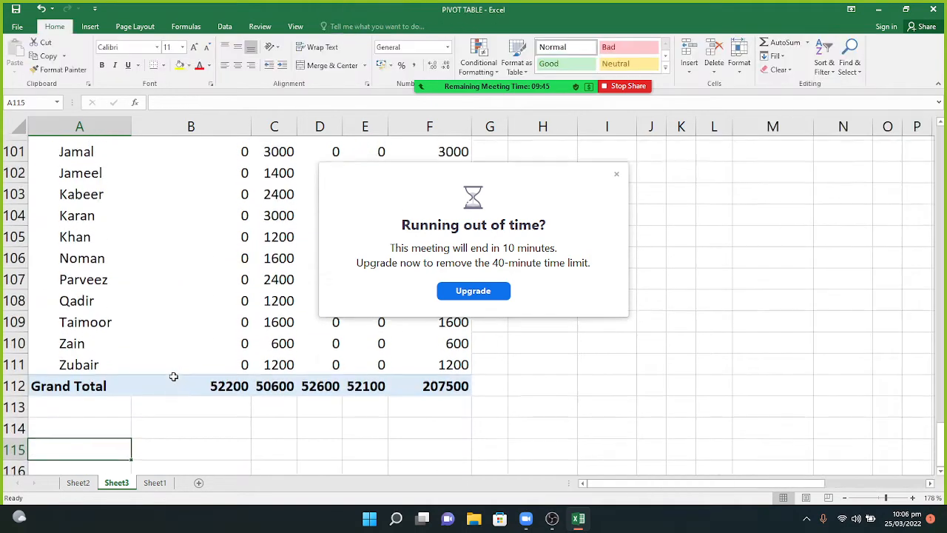
pyautogui.press('Up')
pyautogui.press('Up')
pyautogui.press('Up')
pyautogui.press('Up')
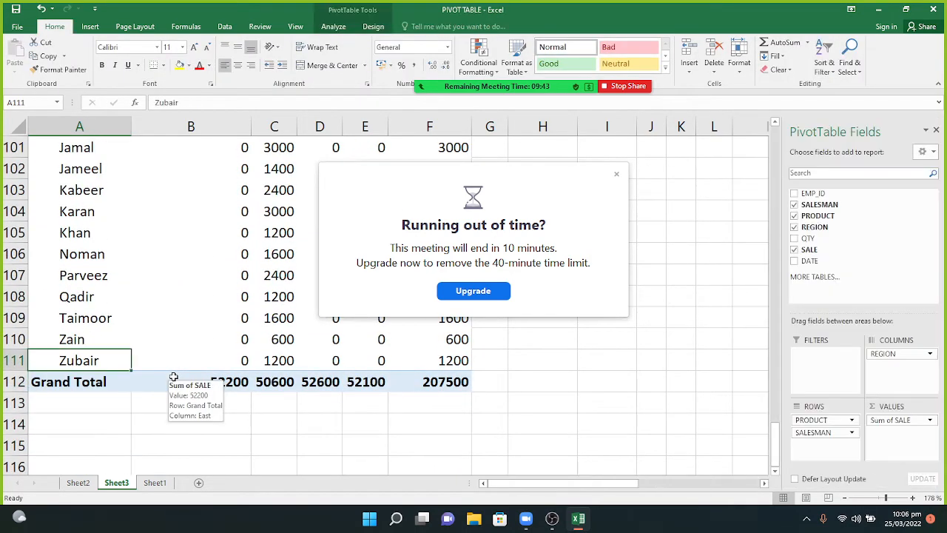
pyautogui.click(617, 174)
pyautogui.press('Up')
pyautogui.press('Up')
pyautogui.press('Up')
pyautogui.press('Up')
pyautogui.press('Up')
pyautogui.press('Up')
pyautogui.press('Up')
pyautogui.press('Up')
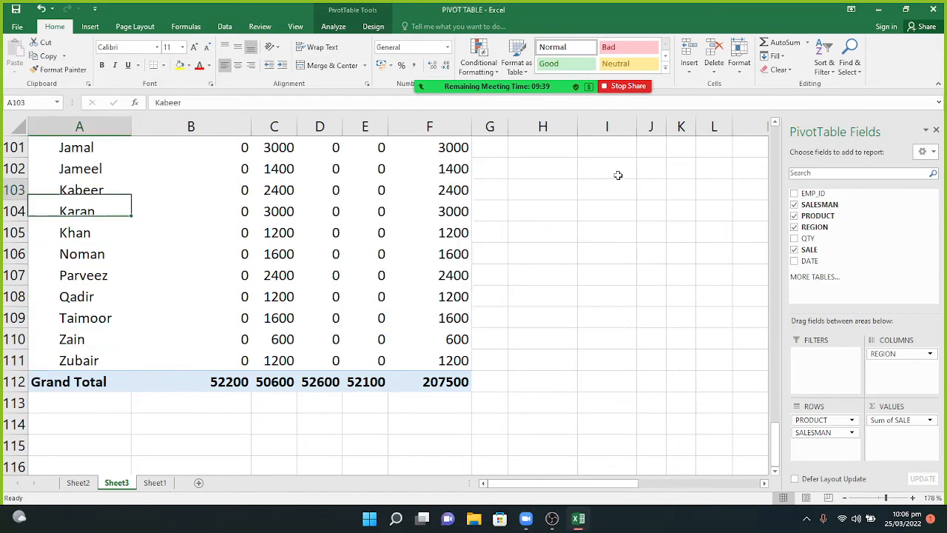
pyautogui.press('Up')
pyautogui.press('Up')
pyautogui.press('Up')
pyautogui.press('Up')
pyautogui.press('Up')
pyautogui.press('Up')
pyautogui.press('Up')
pyautogui.press('Up')
pyautogui.press('Up')
pyautogui.press('Up')
pyautogui.press('Up')
pyautogui.press('Up')
pyautogui.press('Up')
pyautogui.press('Up')
pyautogui.press('Up')
pyautogui.press('Up')
pyautogui.press('Up')
pyautogui.press('Up')
pyautogui.press('Up')
pyautogui.press('Up')
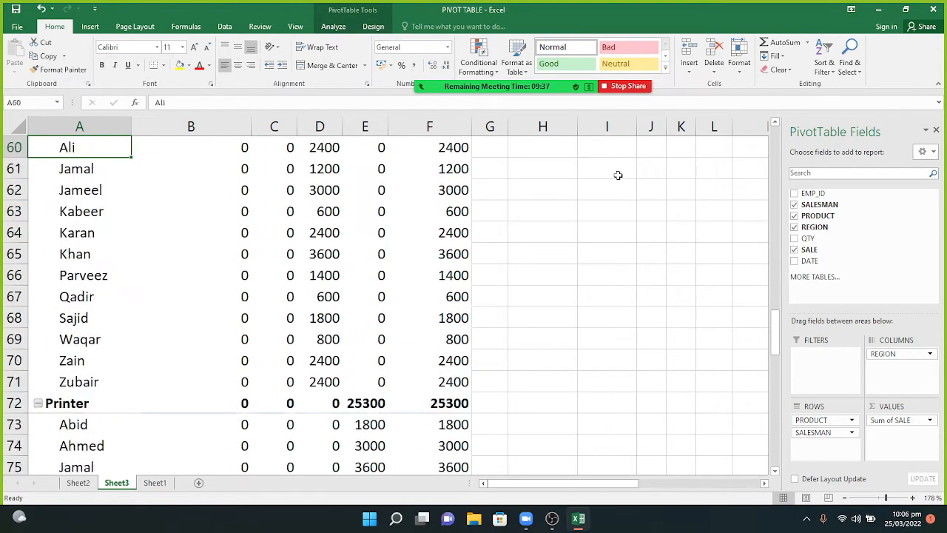
pyautogui.press('Up')
pyautogui.press('Up')
pyautogui.press('Up')
pyautogui.press('Up')
pyautogui.press('Up')
pyautogui.press('Up')
pyautogui.press('Up')
pyautogui.press('Up')
pyautogui.press('Up')
pyautogui.press('Up')
pyautogui.press('Up')
pyautogui.press('Up')
pyautogui.press('Up')
pyautogui.press('Up')
pyautogui.press('Up')
pyautogui.press('Up')
pyautogui.press('Up')
pyautogui.press('Up')
pyautogui.press('Up')
pyautogui.press('Up')
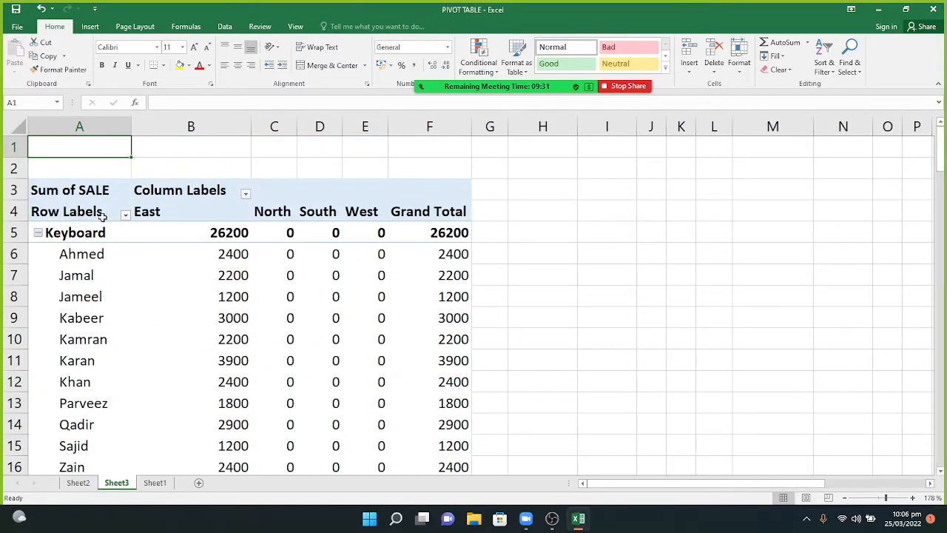
pyautogui.press('Down')
pyautogui.press('Down')
pyautogui.press('Down')
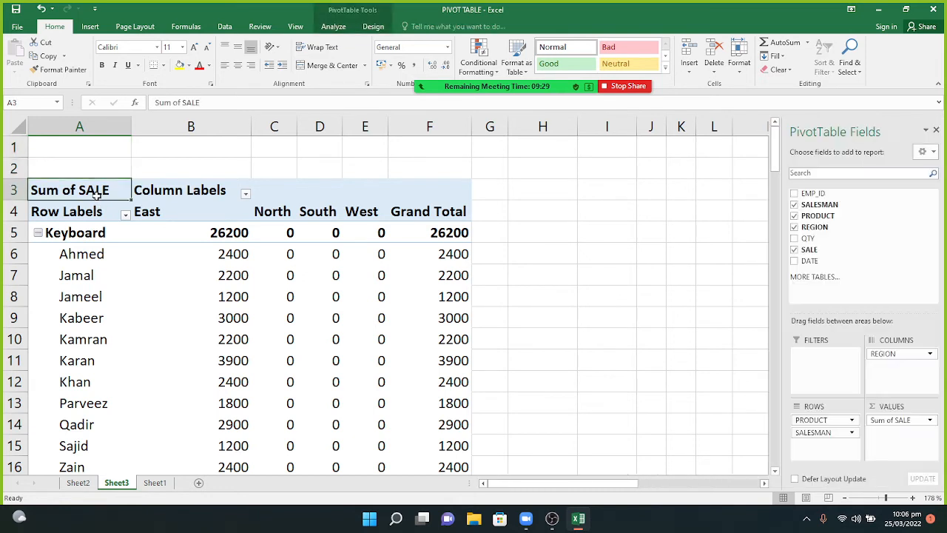
pyautogui.press('Up')
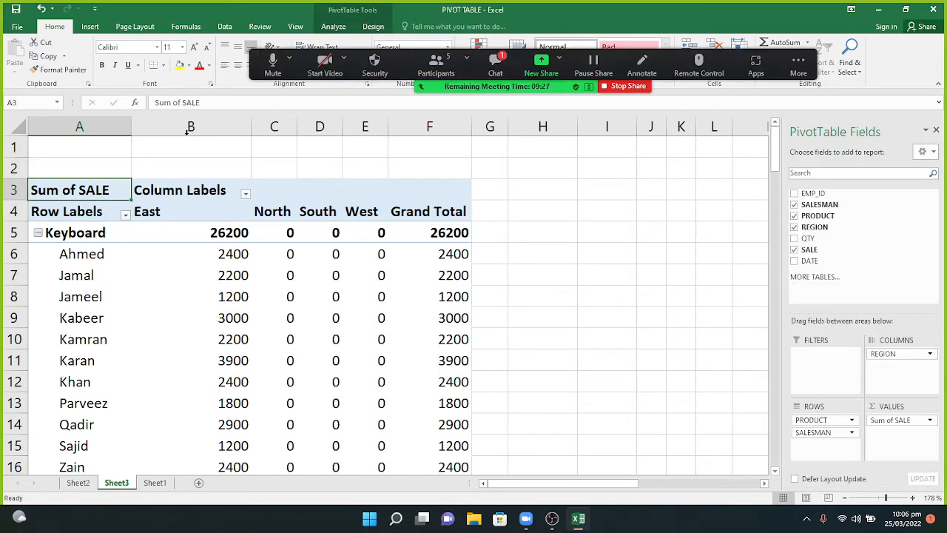
pyautogui.click(494, 69)
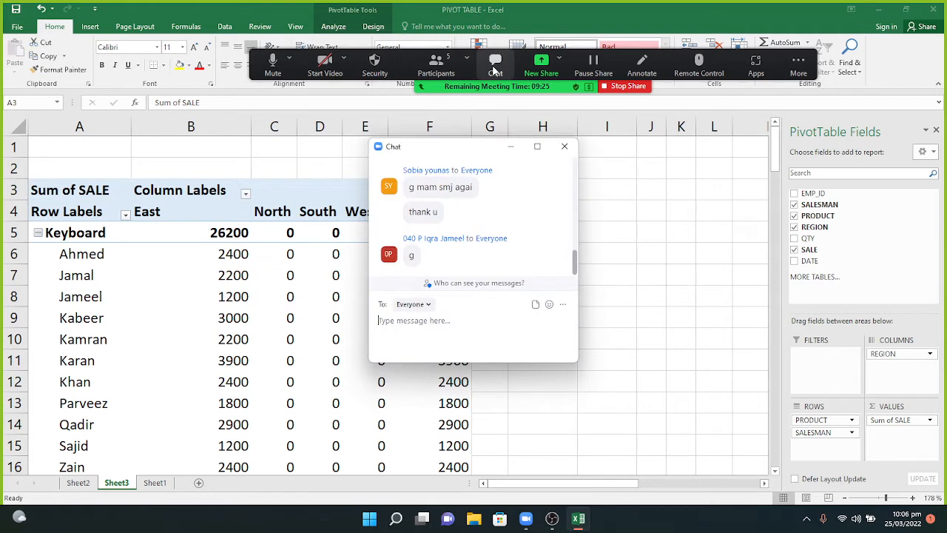
pyautogui.click(512, 148)
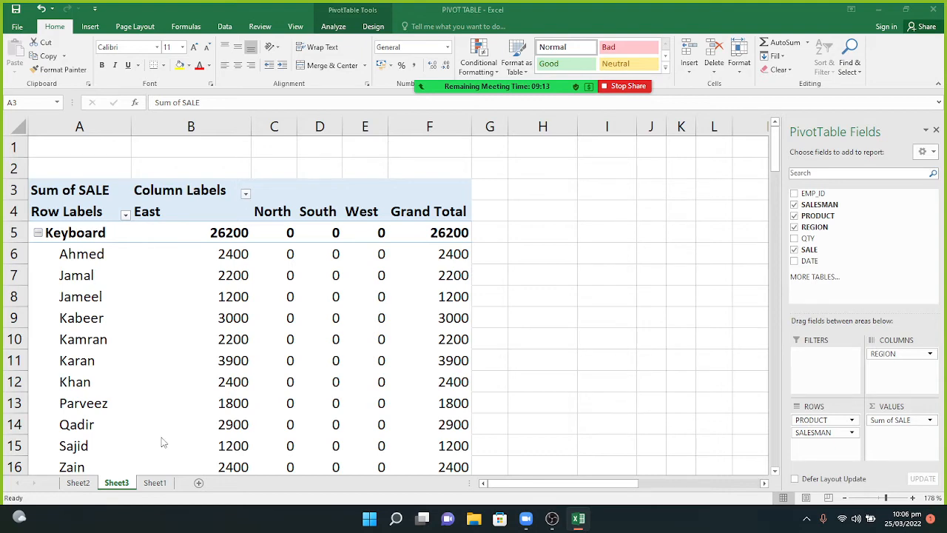
# Move down through the product and salesman rows to below the Grand Total.
pyautogui.press('Down')
pyautogui.press('Down')
pyautogui.press('Down')
pyautogui.press('Down')
pyautogui.press('Down')
pyautogui.press('Down')
pyautogui.press('Down')
pyautogui.press('Down')
pyautogui.press('Down')
pyautogui.press('Down')
pyautogui.press('Down')
pyautogui.press('Down')
pyautogui.press('Down')
pyautogui.press('Down')
pyautogui.press('Down')
pyautogui.press('Down')
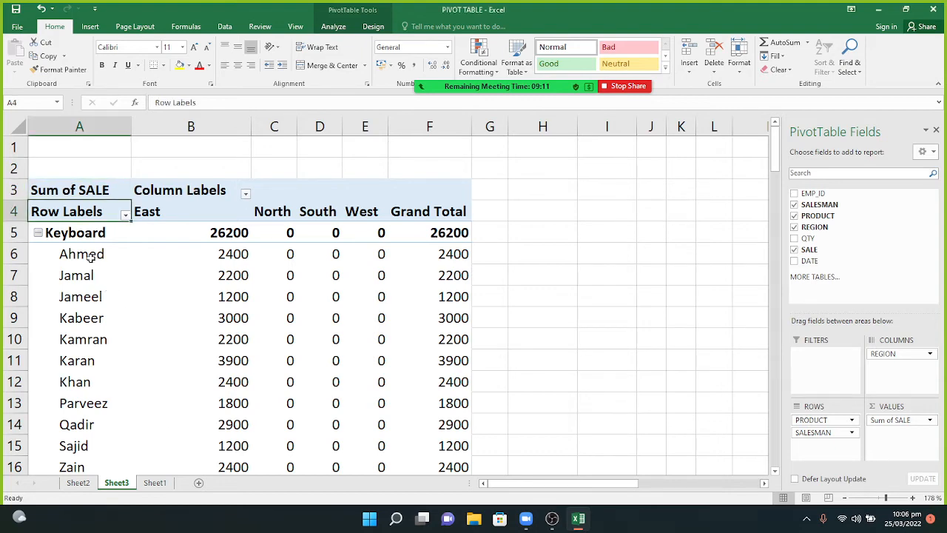
pyautogui.press('Down')
pyautogui.press('Down')
pyautogui.press('Down')
pyautogui.press('Down')
pyautogui.press('Down')
pyautogui.press('Down')
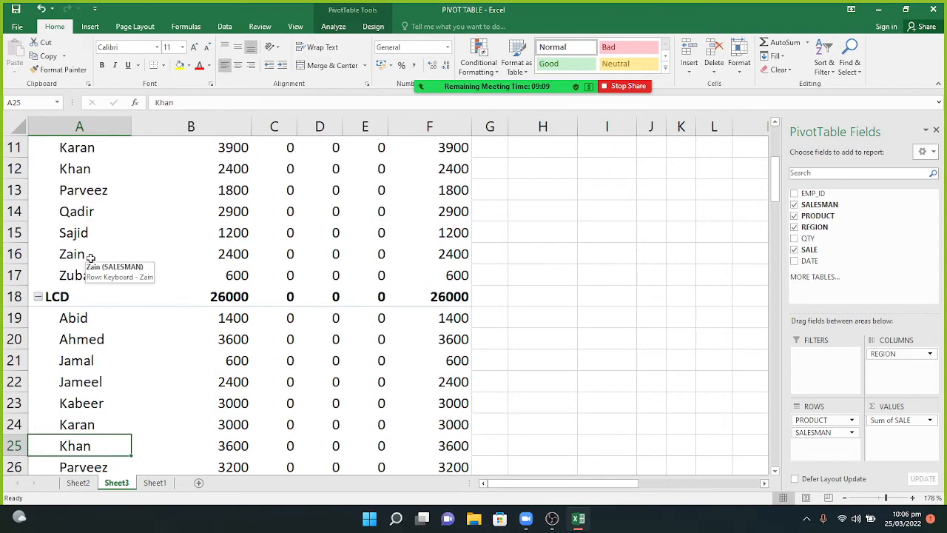
pyautogui.press('Down')
pyautogui.press('Down')
pyautogui.press('Down')
pyautogui.press('Down')
pyautogui.press('Down')
pyautogui.press('Down')
pyautogui.press('Down')
pyautogui.press('Down')
pyautogui.press('Down')
pyautogui.press('Down')
pyautogui.press('Down')
pyautogui.press('Down')
pyautogui.press('Down')
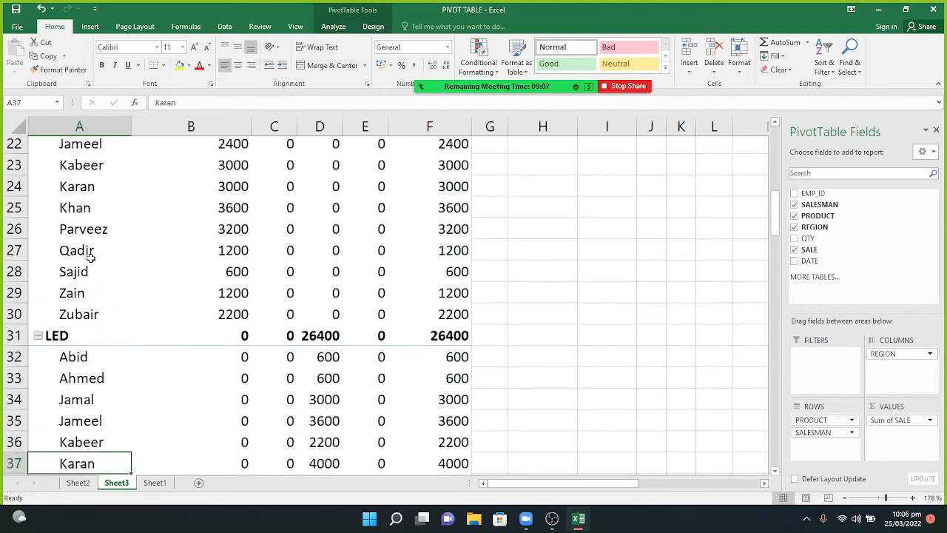
pyautogui.press('Down')
pyautogui.press('Down')
pyautogui.press('Down')
pyautogui.press('Down')
pyautogui.press('Down')
pyautogui.press('Down')
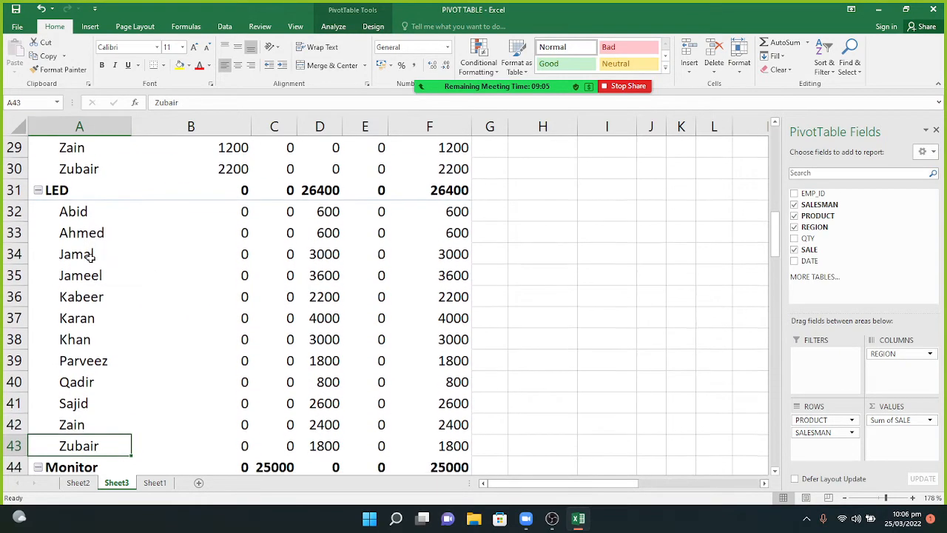
pyautogui.press('Down')
pyautogui.press('Down')
pyautogui.press('Down')
pyautogui.press('Down')
pyautogui.press('Down')
pyautogui.press('Down')
pyautogui.press('Down')
pyautogui.press('Down')
pyautogui.press('Down')
pyautogui.press('Down')
pyautogui.press('Down')
pyautogui.press('Down')
pyautogui.press('Down')
pyautogui.press('Down')
pyautogui.press('Down')
pyautogui.press('Down')
pyautogui.press('Down')
pyautogui.press('Down')
pyautogui.press('Down')
pyautogui.press('Down')
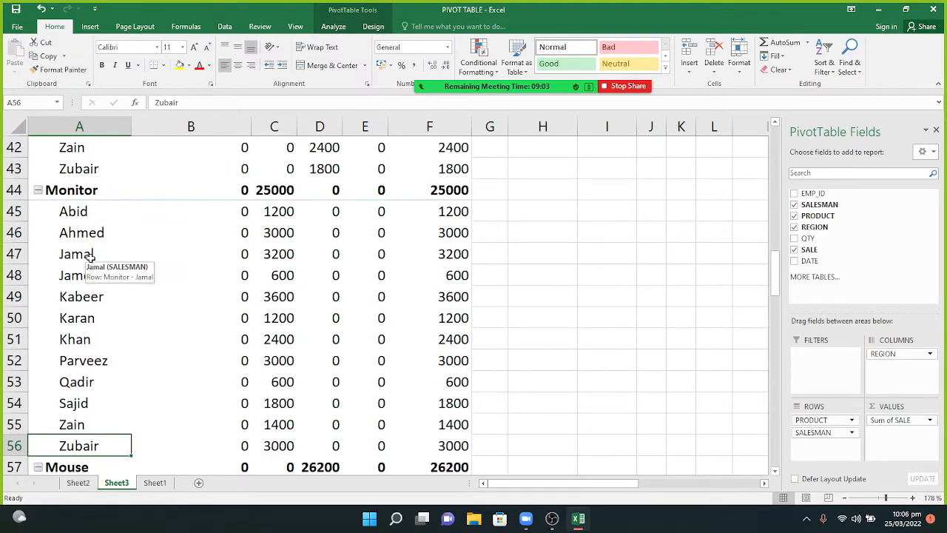
pyautogui.press('Down')
pyautogui.press('Down')
pyautogui.press('Down')
pyautogui.press('Down')
pyautogui.press('Down')
pyautogui.press('Down')
pyautogui.press('Down')
pyautogui.press('Down')
pyautogui.press('Down')
pyautogui.press('Down')
pyautogui.press('Down')
pyautogui.press('Down')
pyautogui.press('Down')
pyautogui.press('Down')
pyautogui.press('Down')
pyautogui.press('Down')
pyautogui.press('Down')
pyautogui.press('Down')
pyautogui.press('Down')
pyautogui.press('Down')
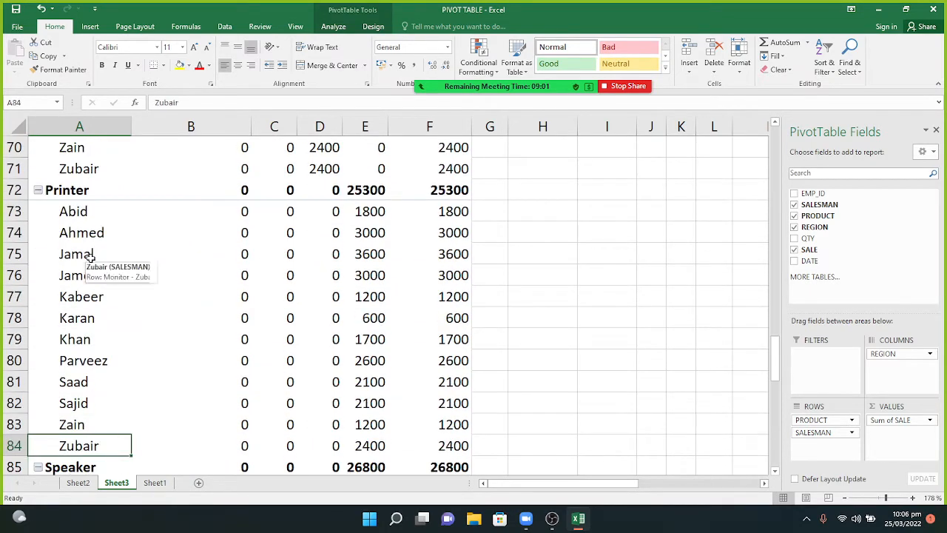
pyautogui.press('Down')
pyautogui.press('Down')
pyautogui.press('Down')
pyautogui.press('Down')
pyautogui.press('Down')
pyautogui.press('Down')
pyautogui.press('Down')
pyautogui.press('Down')
pyautogui.press('Down')
pyautogui.press('Down')
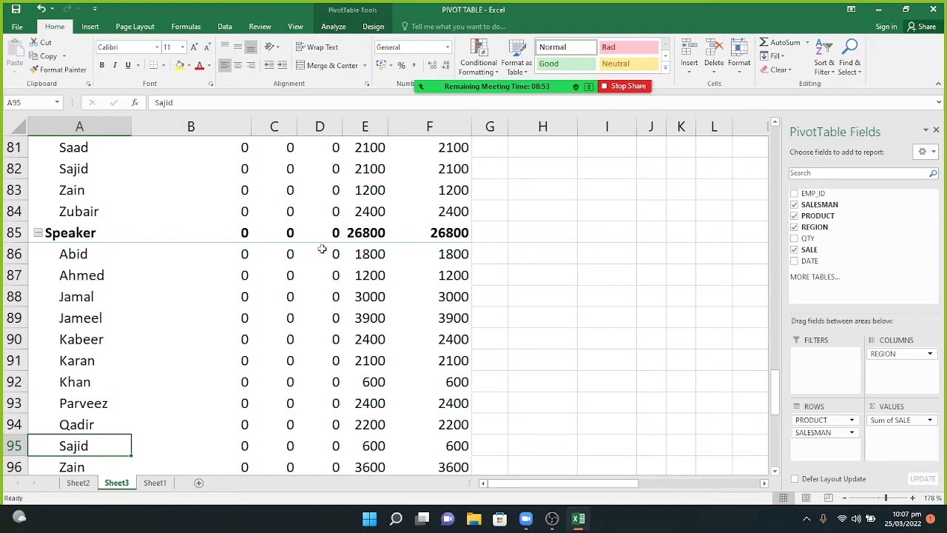
pyautogui.moveTo(426, 248)
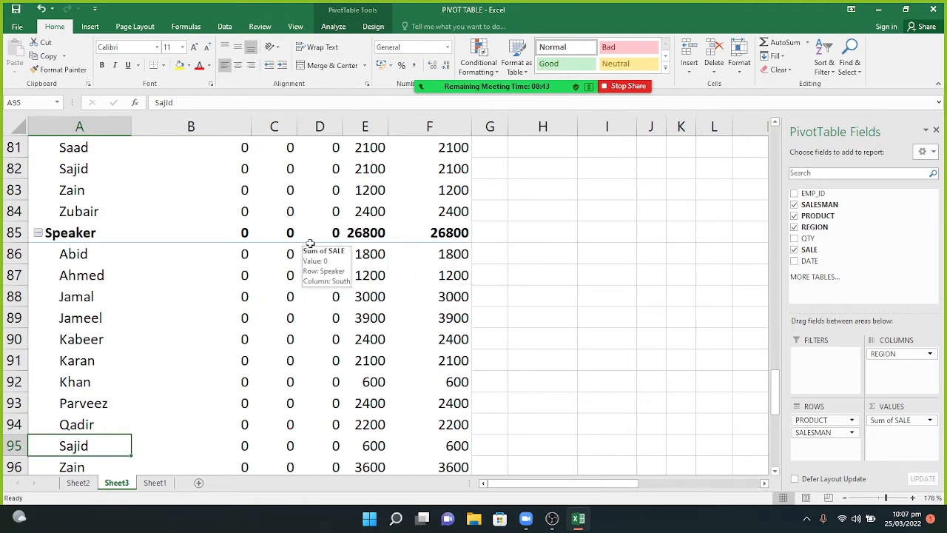
pyautogui.press('Down')
pyautogui.press('Down')
pyautogui.press('Down')
pyautogui.press('Down')
pyautogui.press('Down')
pyautogui.press('Down')
pyautogui.press('Down')
pyautogui.press('Down')
pyautogui.press('Down')
pyautogui.press('Down')
pyautogui.press('Down')
pyautogui.press('Down')
pyautogui.press('Down')
pyautogui.press('Down')
pyautogui.press('Down')
pyautogui.press('Down')
pyautogui.press('Down')
pyautogui.press('Down')
pyautogui.press('Down')
pyautogui.press('Down')
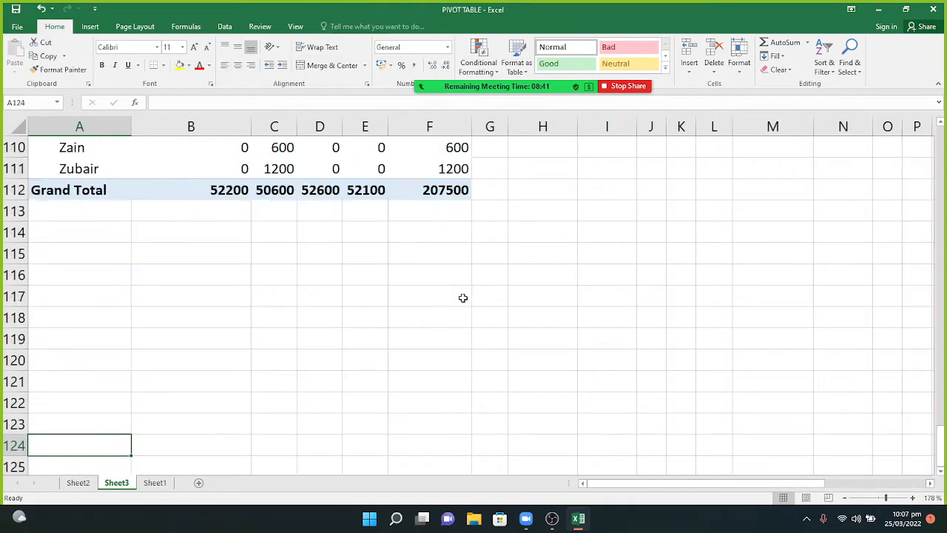
pyautogui.press('Down')
# Move back up through the pivot rows to the top of the sheet.
pyautogui.press('Up')
pyautogui.press('Up')
pyautogui.press('Up')
pyautogui.press('Up')
pyautogui.press('Up')
pyautogui.press('Up')
pyautogui.press('Up')
pyautogui.press('Up')
pyautogui.press('Up')
pyautogui.press('Up')
pyautogui.press('Up')
pyautogui.press('Up')
pyautogui.press('Up')
pyautogui.press('Up')
pyautogui.press('Up')
pyautogui.press('Up')
pyautogui.press('Up')
pyautogui.press('Up')
pyautogui.press('Up')
pyautogui.press('Up')
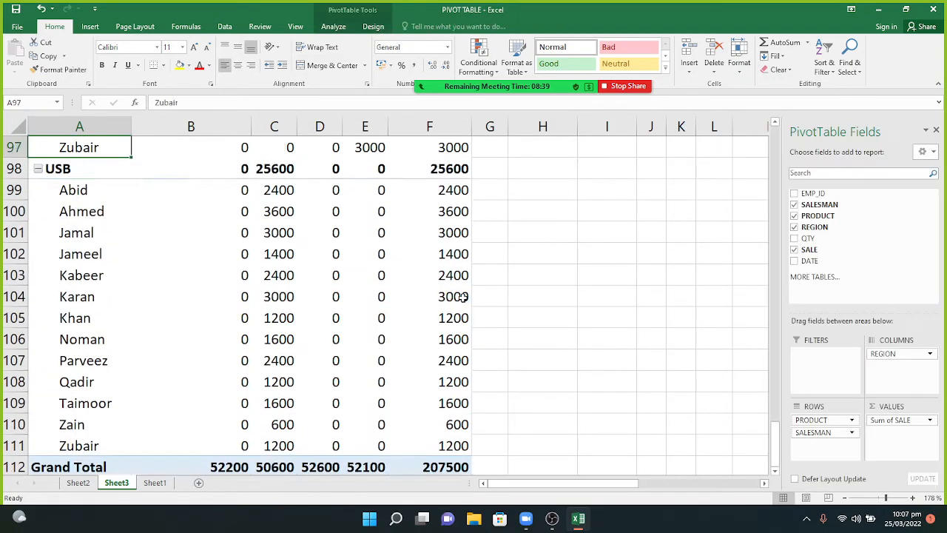
pyautogui.press('Up')
pyautogui.press('Up')
pyautogui.press('Up')
pyautogui.press('Up')
pyautogui.press('Up')
pyautogui.press('Up')
pyautogui.press('Up')
pyautogui.press('Up')
pyautogui.press('Up')
pyautogui.press('Up')
pyautogui.press('Up')
pyautogui.press('Up')
pyautogui.press('Up')
pyautogui.press('Up')
pyautogui.press('Up')
pyautogui.press('Up')
pyautogui.press('Up')
pyautogui.press('Up')
pyautogui.press('Up')
pyautogui.press('Up')
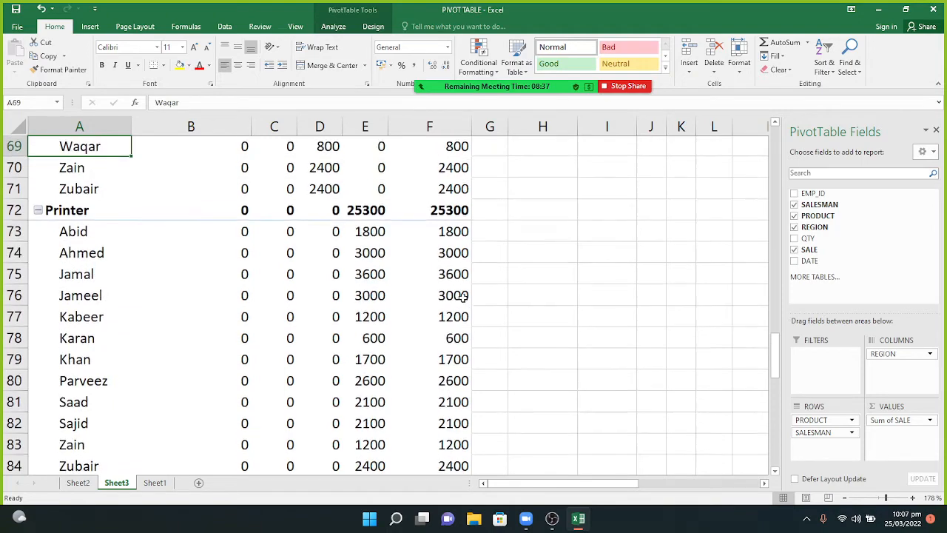
pyautogui.press('Up')
pyautogui.press('Up')
pyautogui.press('Up')
pyautogui.press('Up')
pyautogui.press('Up')
pyautogui.press('Up')
pyautogui.press('Up')
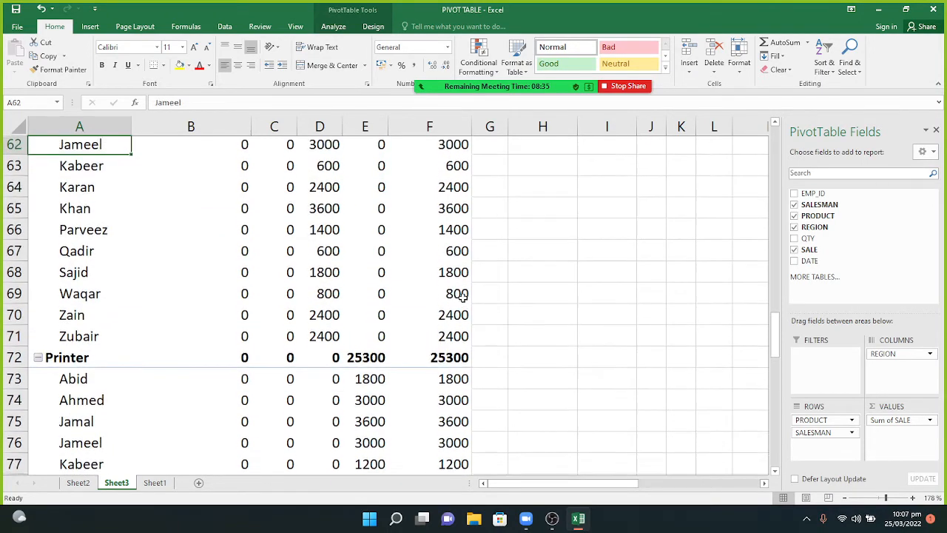
pyautogui.press('Up')
pyautogui.press('Up')
pyautogui.press('Up')
pyautogui.press('Up')
pyautogui.press('Up')
pyautogui.press('Up')
pyautogui.press('Up')
pyautogui.press('Up')
pyautogui.press('Up')
pyautogui.press('Up')
pyautogui.press('Up')
pyautogui.press('Up')
pyautogui.press('Up')
pyautogui.press('Up')
pyautogui.press('Up')
pyautogui.press('Up')
pyautogui.press('Up')
pyautogui.press('Up')
pyautogui.press('Up')
pyautogui.press('Up')
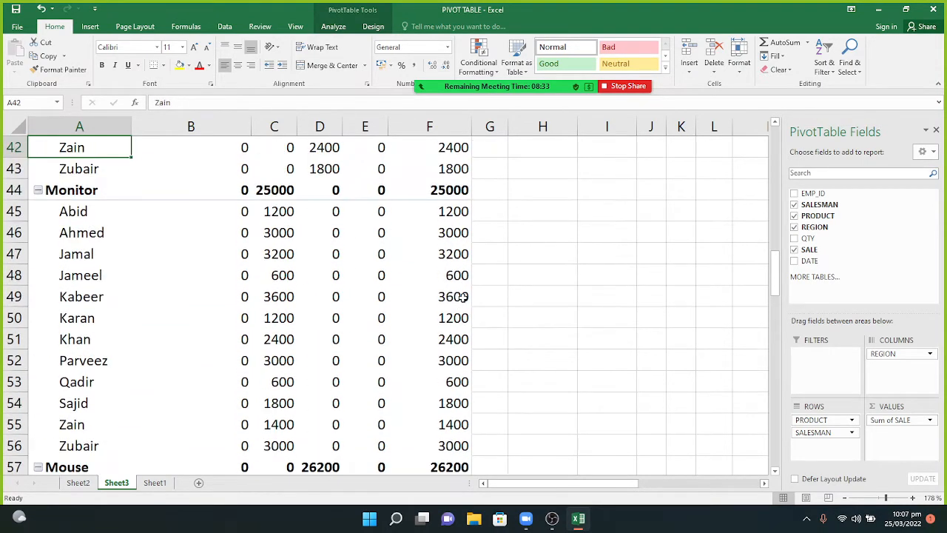
pyautogui.press('Up')
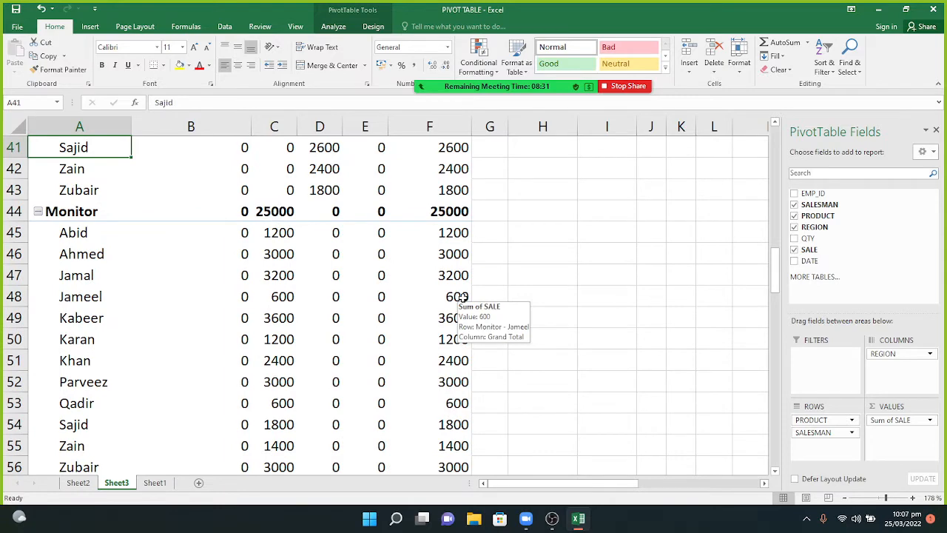
pyautogui.press('Up')
pyautogui.press('Up')
pyautogui.press('Up')
pyautogui.press('Up')
pyautogui.press('Up')
pyautogui.press('Up')
pyautogui.press('Up')
pyautogui.press('Up')
pyautogui.press('Up')
pyautogui.press('Up')
pyautogui.press('Up')
pyautogui.press('Up')
pyautogui.press('Up')
pyautogui.press('Up')
pyautogui.press('Up')
pyautogui.press('Up')
pyautogui.press('Up')
pyautogui.press('Up')
pyautogui.press('Up')
pyautogui.press('Up')
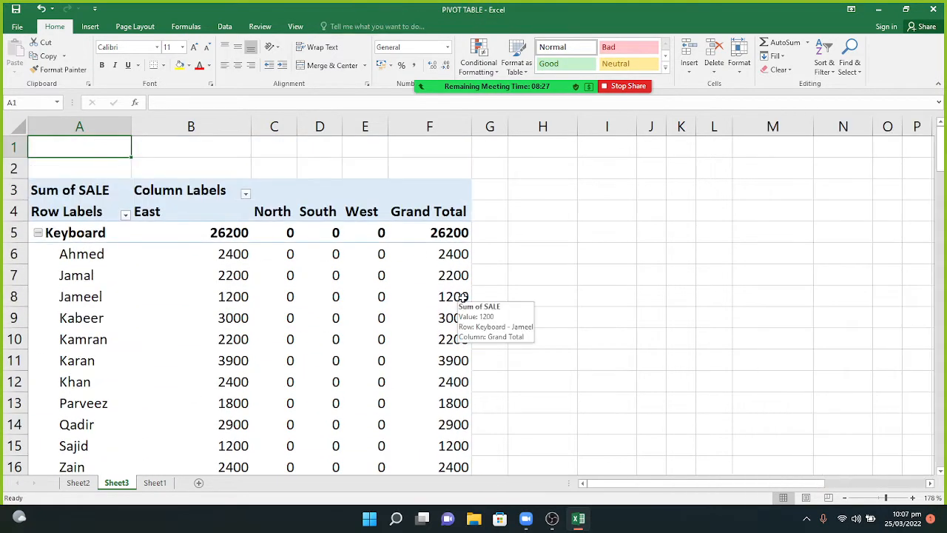
# Uncheck Subtotal "PRODUCT" from the Keyboard row's context menu and review the rows below.
pyautogui.click(106, 237)
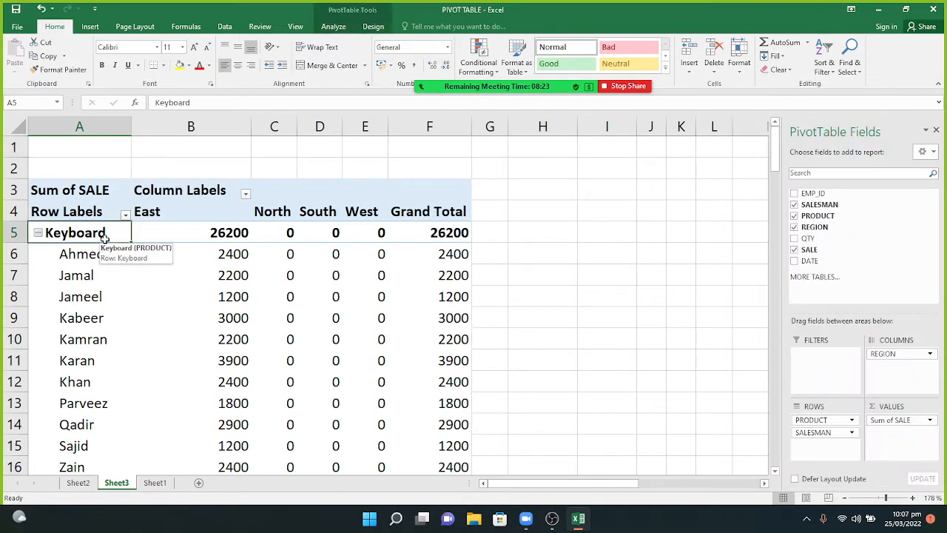
pyautogui.rightClick(105, 238)
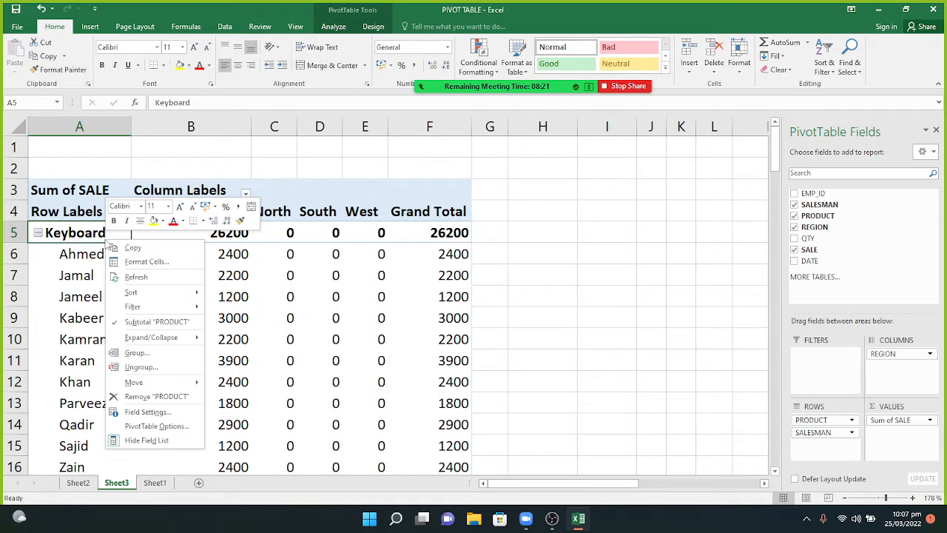
pyautogui.click(118, 326)
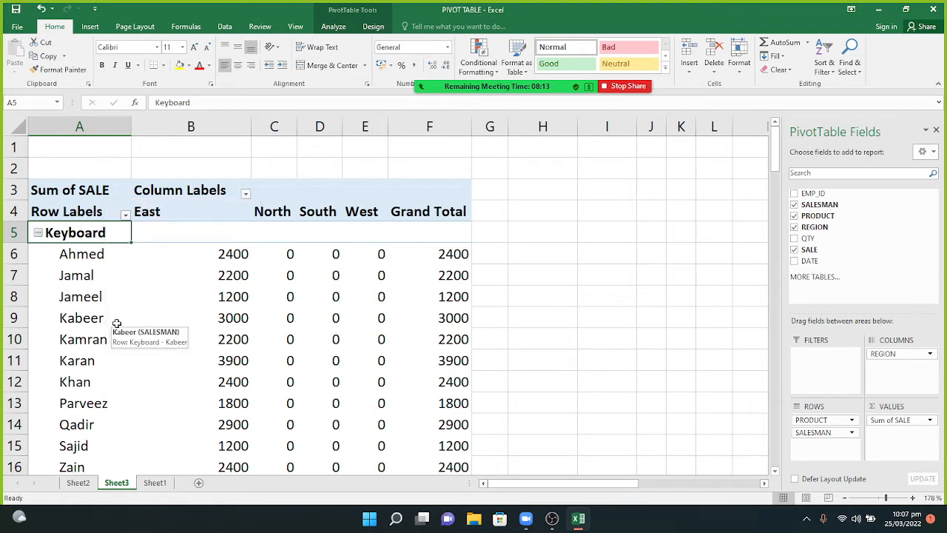
pyautogui.press('Down')
pyautogui.press('Down')
pyautogui.press('Down')
pyautogui.press('Down')
pyautogui.press('Down')
pyautogui.press('Down')
pyautogui.press('Down')
pyautogui.press('Down')
pyautogui.press('Down')
pyautogui.press('Down')
pyautogui.press('Down')
pyautogui.press('Down')
pyautogui.press('Down')
pyautogui.press('Down')
pyautogui.press('Down')
pyautogui.press('Down')
pyautogui.press('Down')
pyautogui.press('Down')
pyautogui.press('Down')
pyautogui.press('Down')
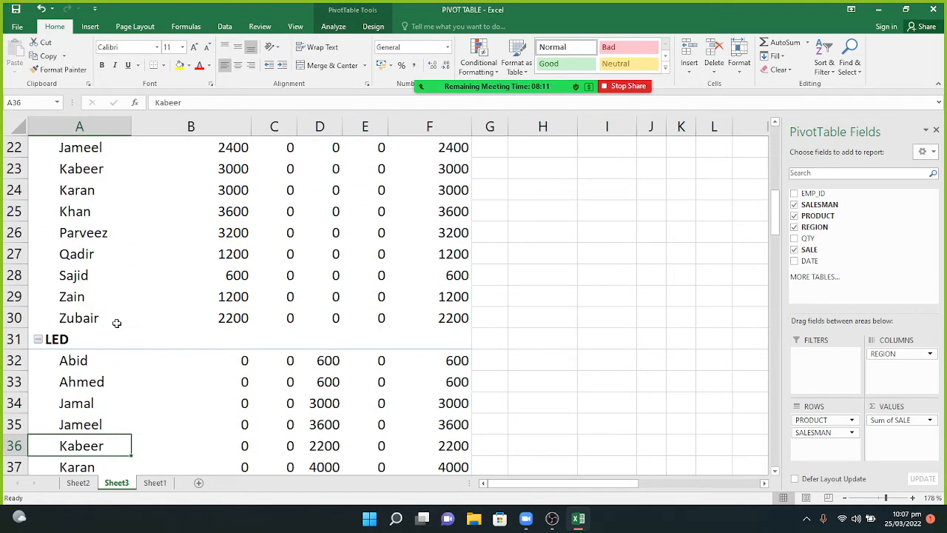
pyautogui.press('Down')
pyautogui.press('Down')
pyautogui.press('Down')
pyautogui.press('Down')
pyautogui.press('Down')
pyautogui.press('Down')
pyautogui.press('Up')
pyautogui.press('Up')
pyautogui.press('Up')
pyautogui.press('Up')
pyautogui.press('Up')
pyautogui.press('Up')
pyautogui.press('Up')
pyautogui.press('Up')
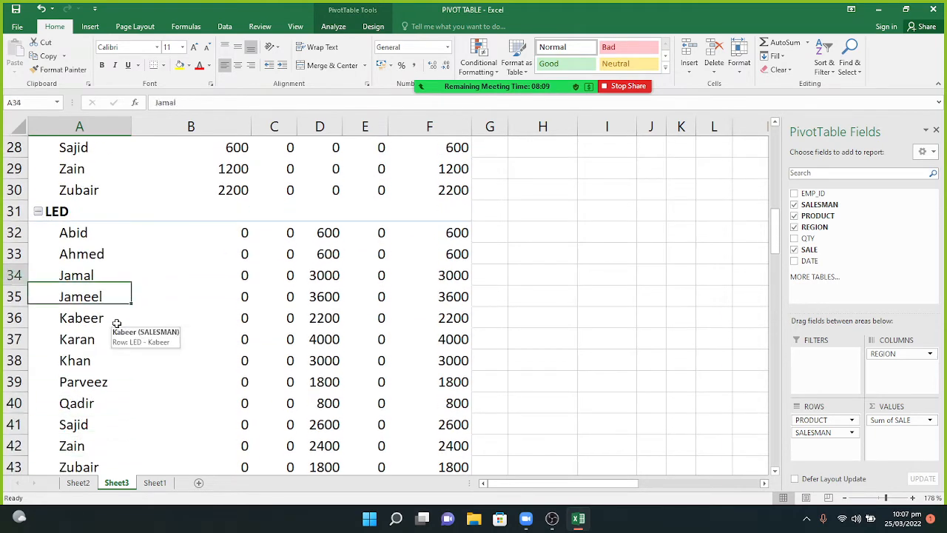
pyautogui.press('Up')
pyautogui.press('Up')
pyautogui.press('Up')
pyautogui.press('Up')
pyautogui.press('Up')
pyautogui.press('Up')
pyautogui.press('Up')
pyautogui.press('Up')
pyautogui.press('Up')
pyautogui.press('Up')
pyautogui.press('Up')
pyautogui.press('Up')
pyautogui.press('Up')
pyautogui.press('Up')
pyautogui.press('Up')
pyautogui.press('Up')
pyautogui.press('Up')
pyautogui.press('Up')
pyautogui.press('Up')
pyautogui.press('Up')
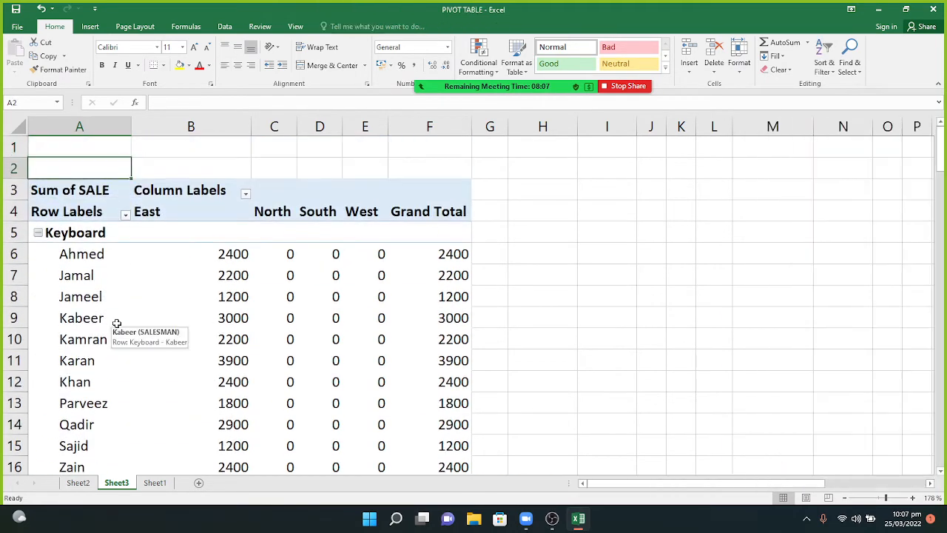
# Turn PRODUCT subtotals back on, then off again, leaving the Keyboard heading row blank.
pyautogui.press('Down')
pyautogui.press('Down')
pyautogui.press('Down')
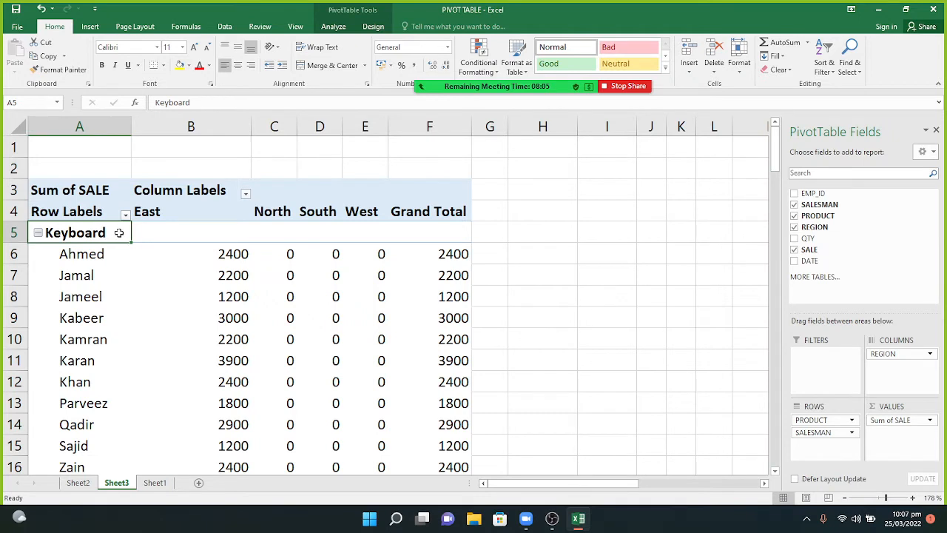
pyautogui.rightClick(119, 233)
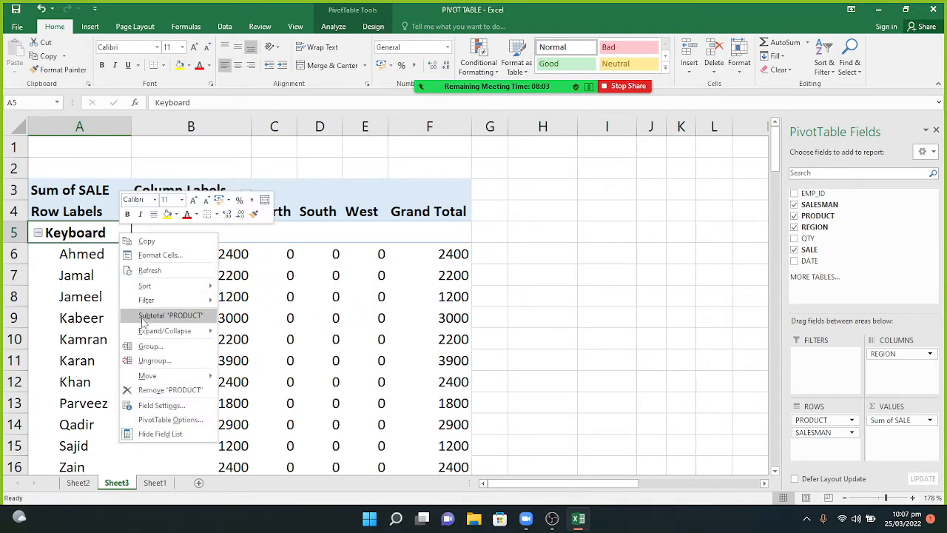
pyautogui.click(142, 320)
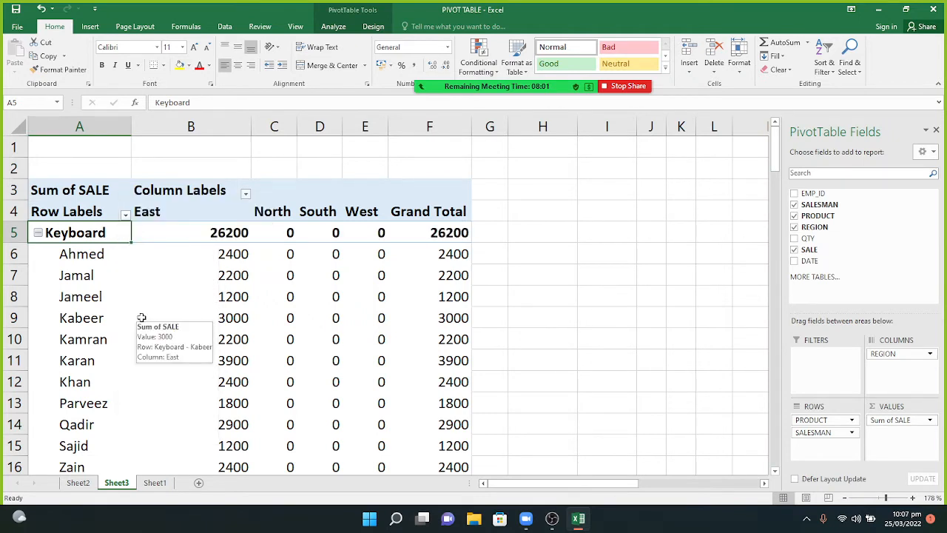
pyautogui.rightClick(109, 234)
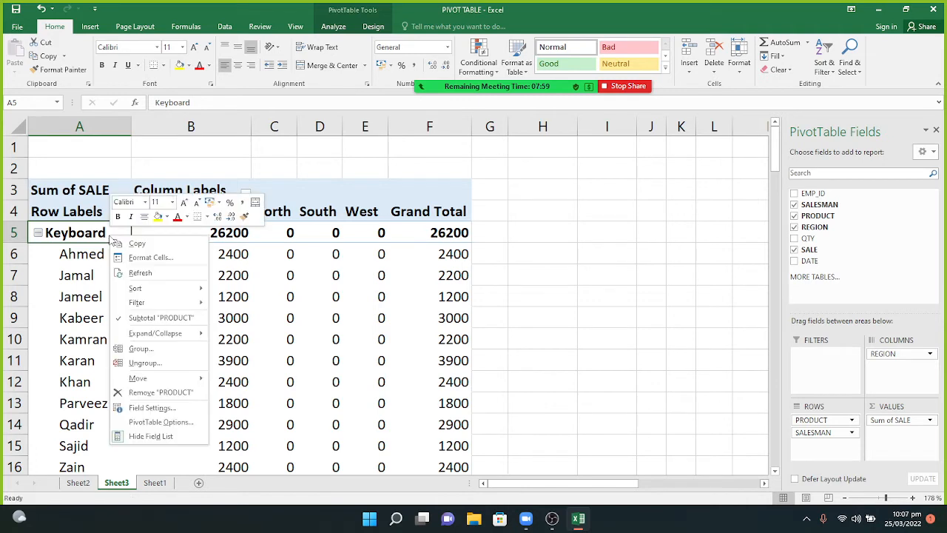
pyautogui.click(123, 318)
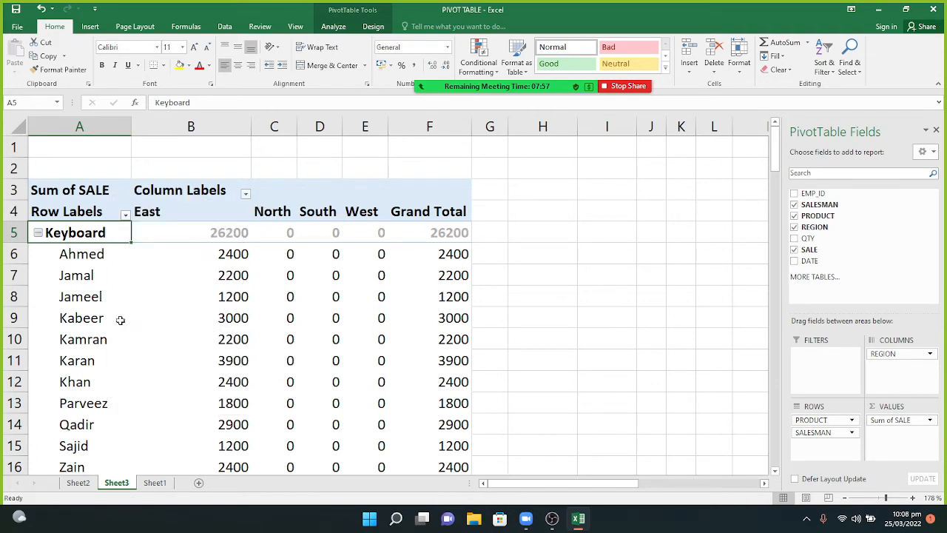
pyautogui.click(568, 279)
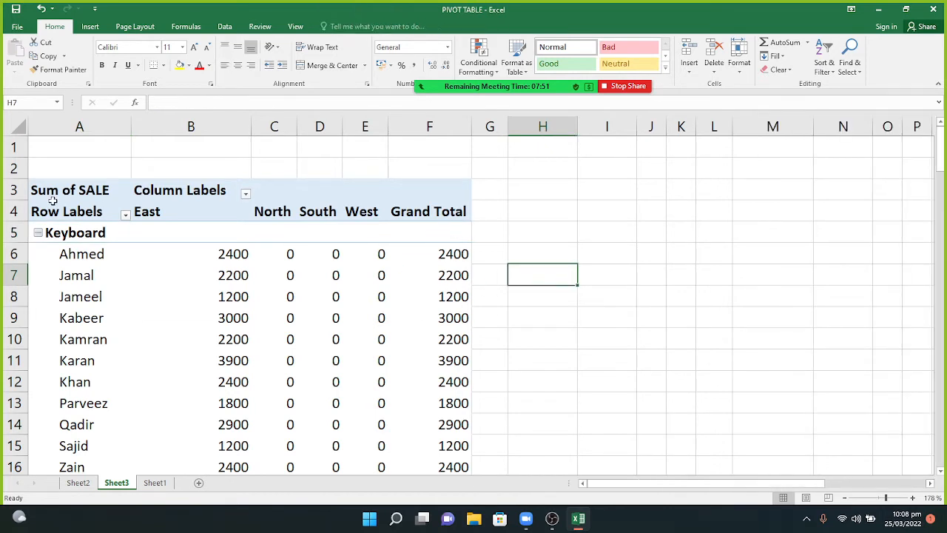
pyautogui.click(79, 255)
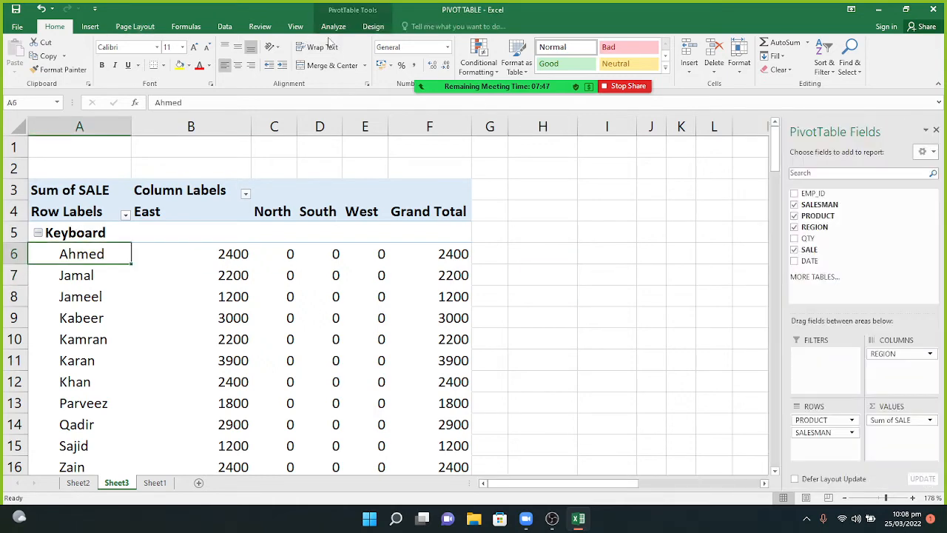
# Set Grand Totals to Off for Rows and Columns in the Design tab.
pyautogui.click(372, 27)
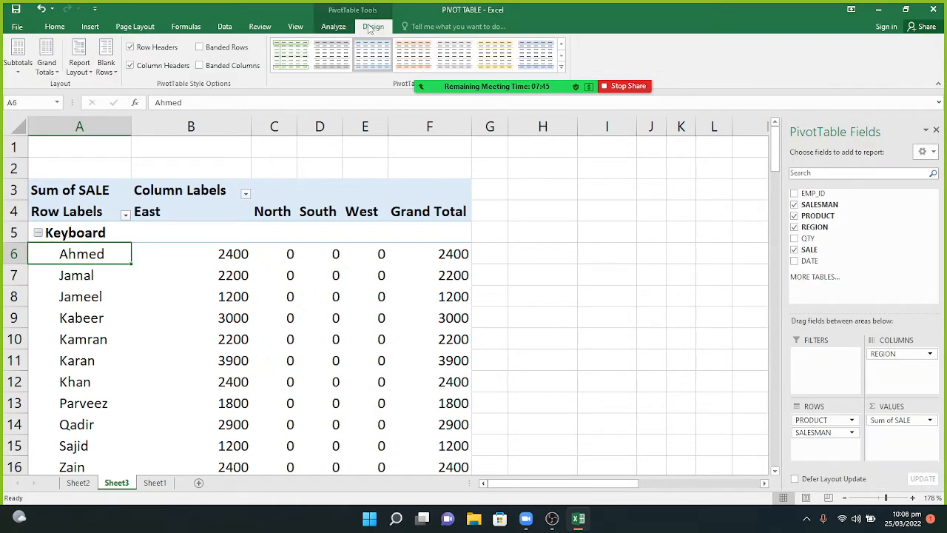
pyautogui.click(46, 64)
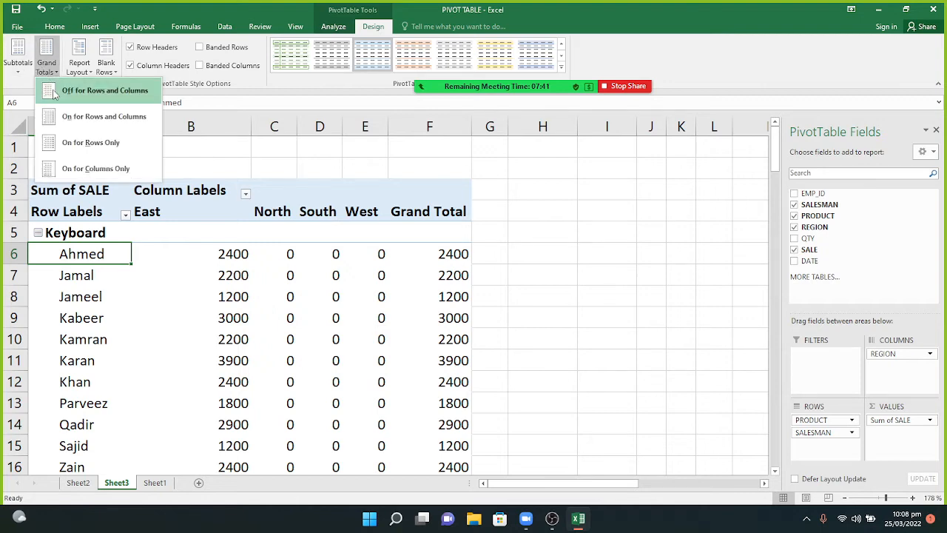
pyautogui.click(53, 92)
pyautogui.click(458, 250)
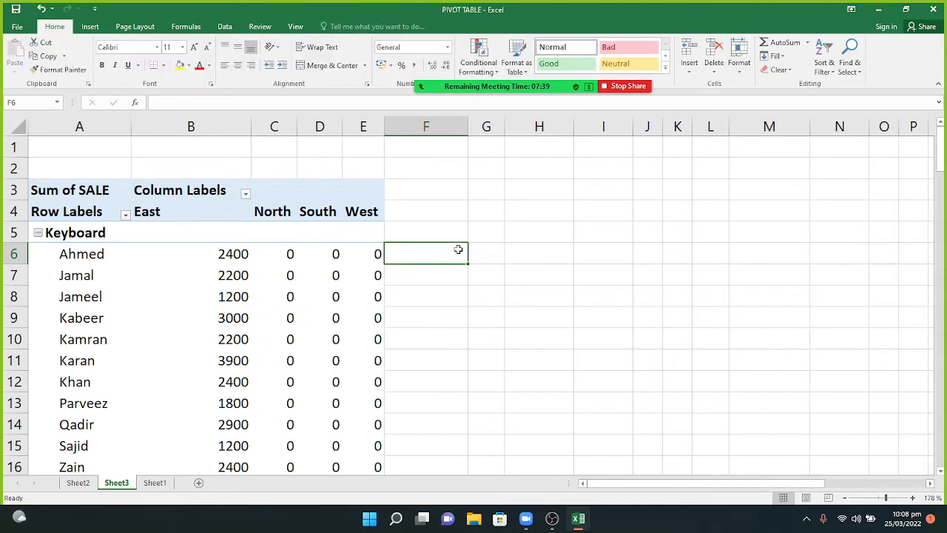
# Check the pivot's headers to confirm no Grand Total column follows West.
pyautogui.press('Down')
pyautogui.press('Down')
pyautogui.press('Down')
pyautogui.press('Down')
pyautogui.press('Down')
pyautogui.press('Down')
pyautogui.press('Down')
pyautogui.press('Down')
pyautogui.press('Down')
pyautogui.press('Down')
pyautogui.press('Down')
pyautogui.press('Down')
pyautogui.press('Down')
pyautogui.press('Down')
pyautogui.press('Down')
pyautogui.press('Down')
pyautogui.press('Down')
pyautogui.press('Down')
pyautogui.press('Down')
pyautogui.press('Down')
pyautogui.press('Up')
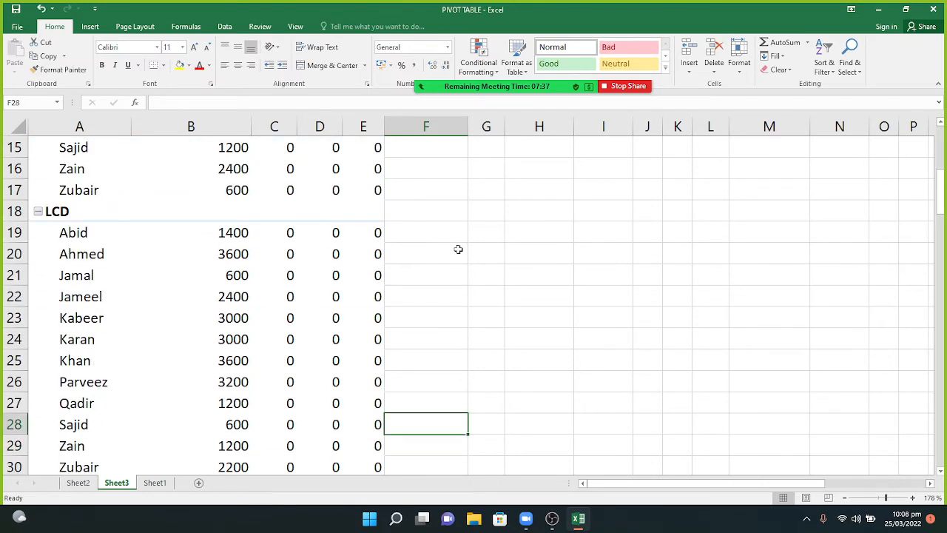
pyautogui.press('Up')
pyautogui.press('Up')
pyautogui.press('Up')
pyautogui.press('Up')
pyautogui.press('Up')
pyautogui.press('Up')
pyautogui.press('Up')
pyautogui.press('Up')
pyautogui.press('Up')
pyautogui.press('Up')
pyautogui.press('Up')
pyautogui.press('Up')
pyautogui.press('Up')
pyautogui.press('Up')
pyautogui.press('Up')
pyautogui.press('Up')
pyautogui.press('Up')
pyautogui.press('Up')
pyautogui.press('Up')
pyautogui.press('Up')
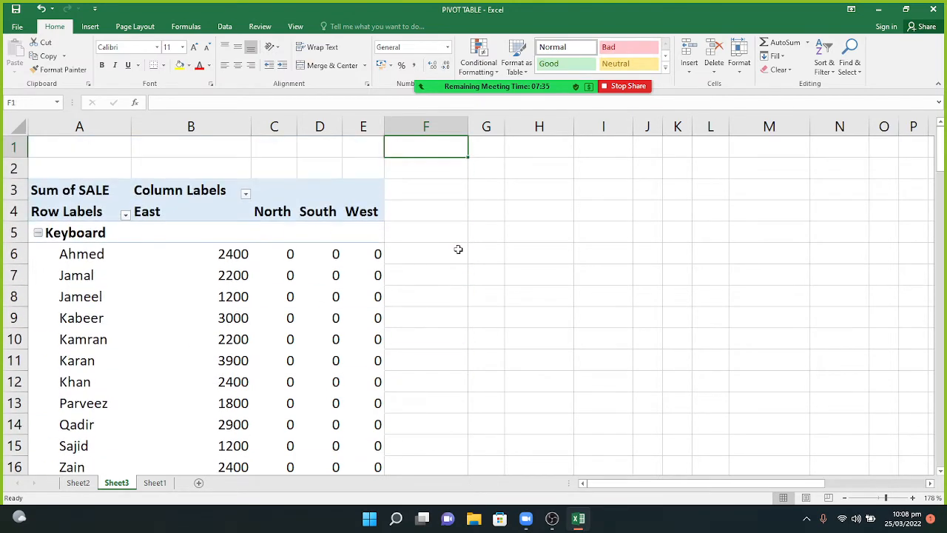
pyautogui.press('Down')
pyautogui.press('Down')
pyautogui.press('Left')
pyautogui.press('Down')
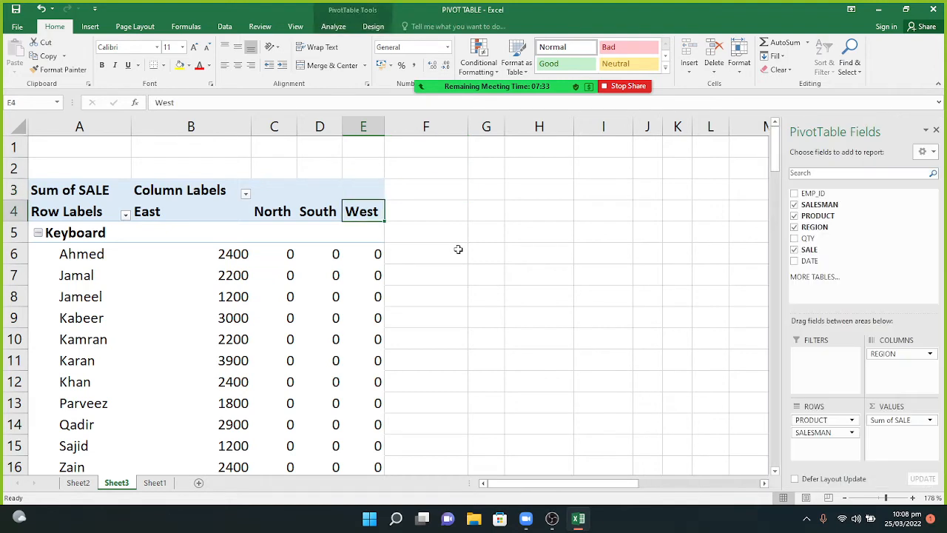
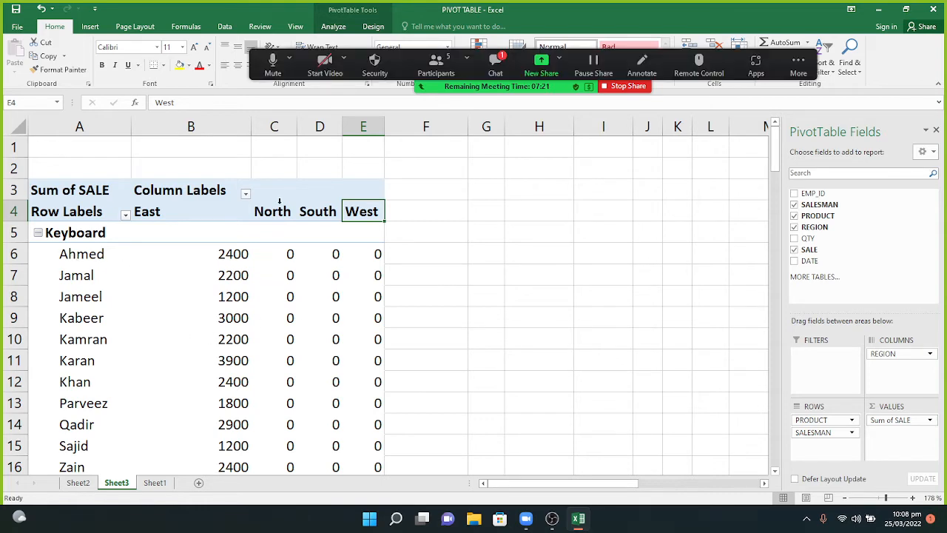
# Open and minimize the meeting chat, twice.
pyautogui.click(495, 63)
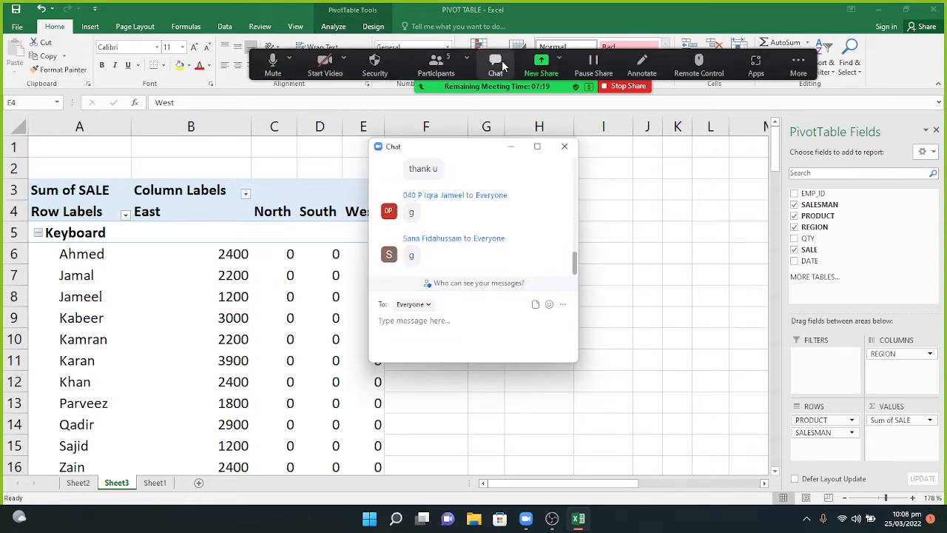
pyautogui.click(511, 151)
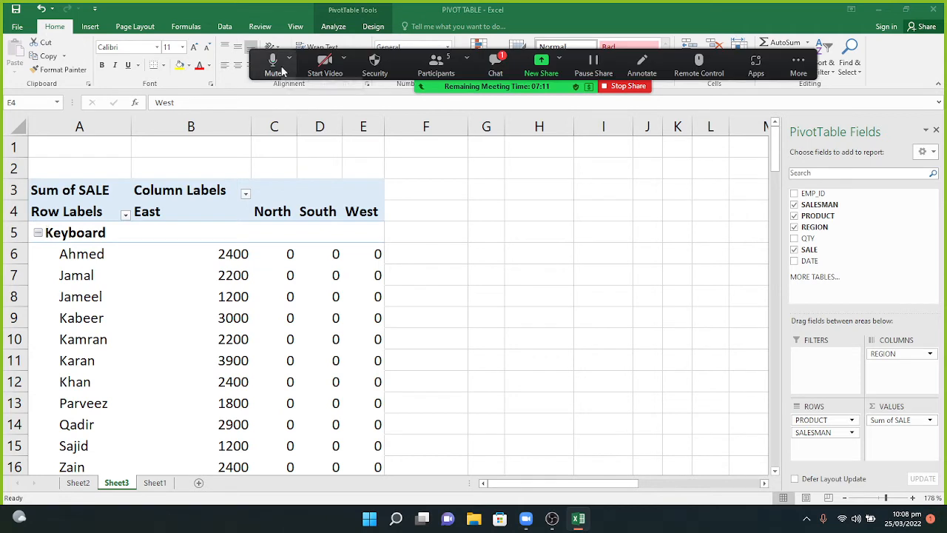
pyautogui.click(497, 68)
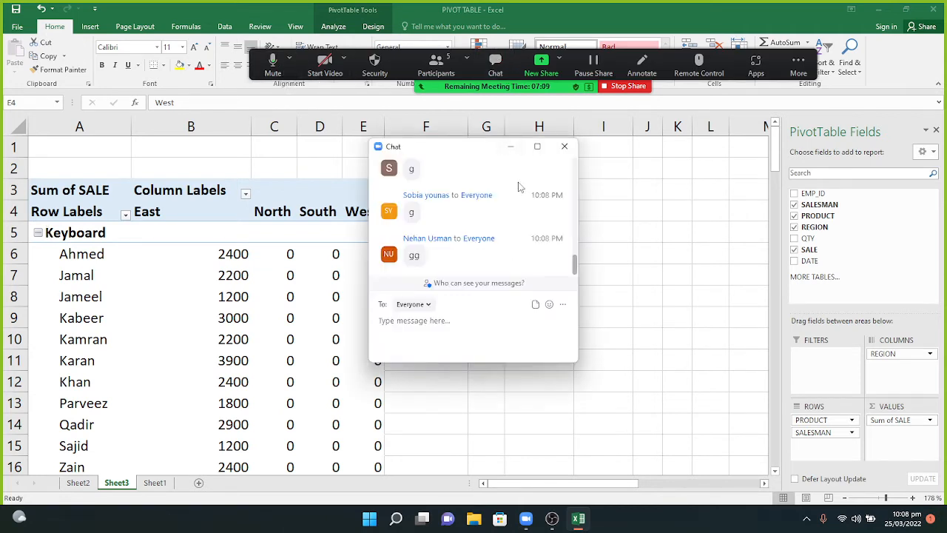
pyautogui.click(510, 147)
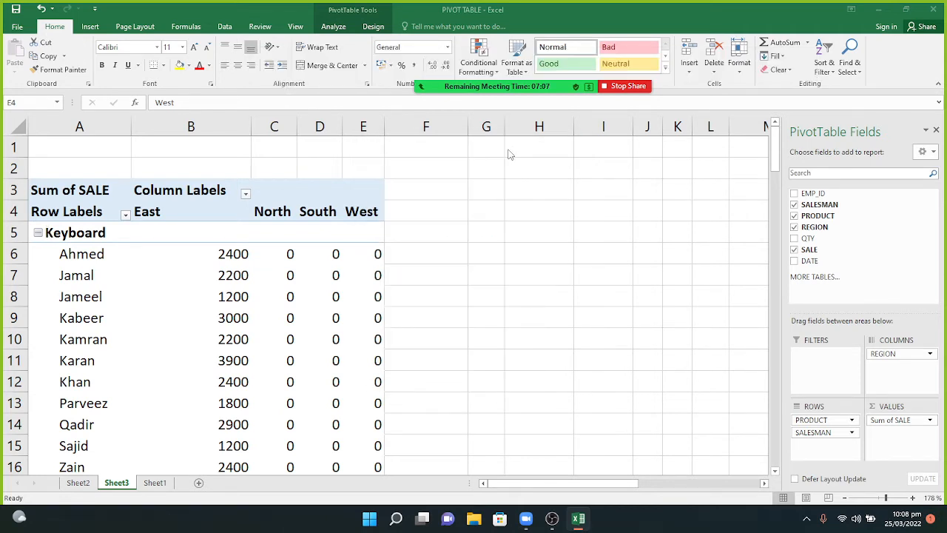
# Collapse the Keyboard product group to its regional totals.
pyautogui.click(81, 234)
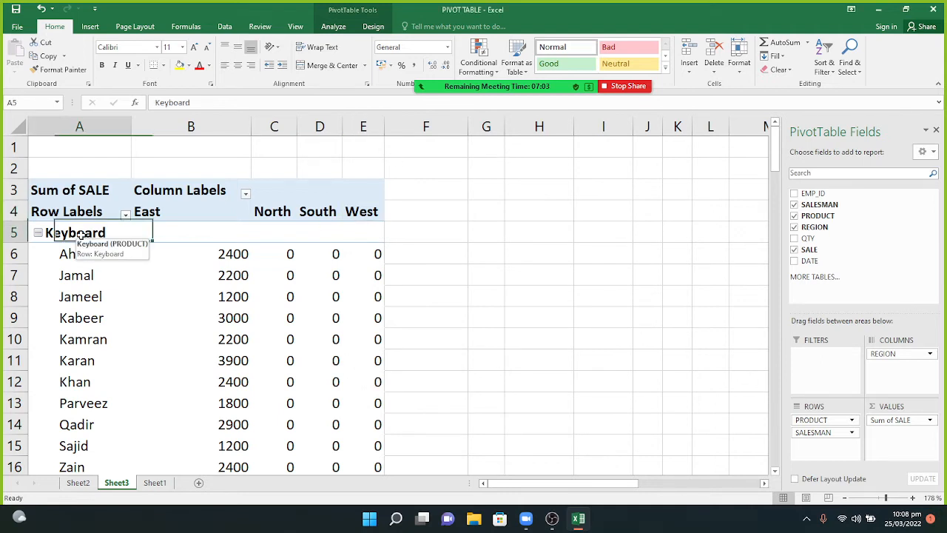
pyautogui.rightClick(82, 236)
pyautogui.moveTo(128, 335)
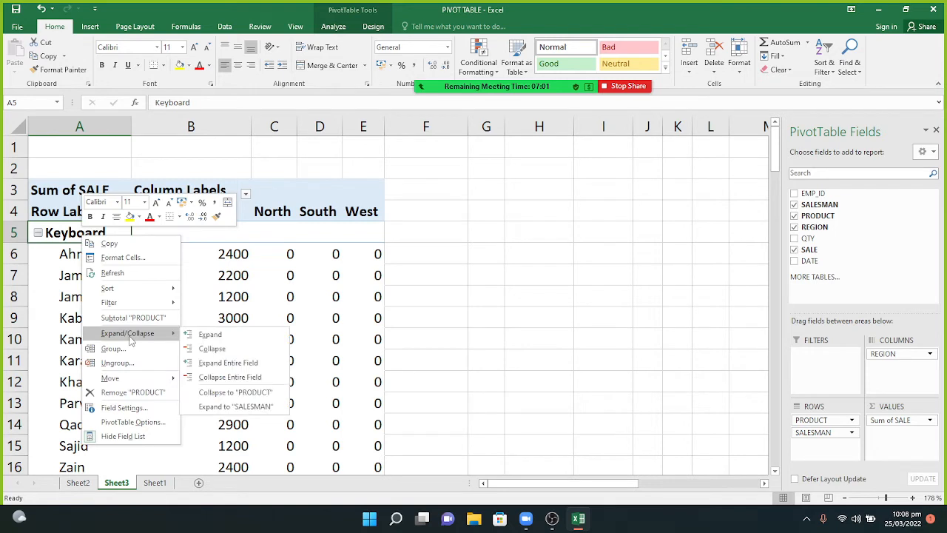
pyautogui.click(212, 349)
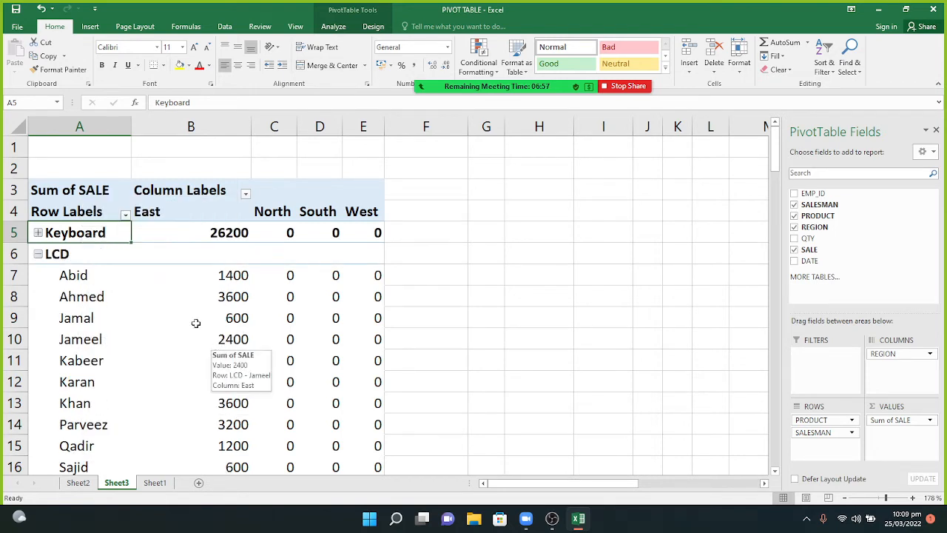
# Select the product labels and collapse all products, Keyboard through USB, to their totals.
pyautogui.click(74, 259)
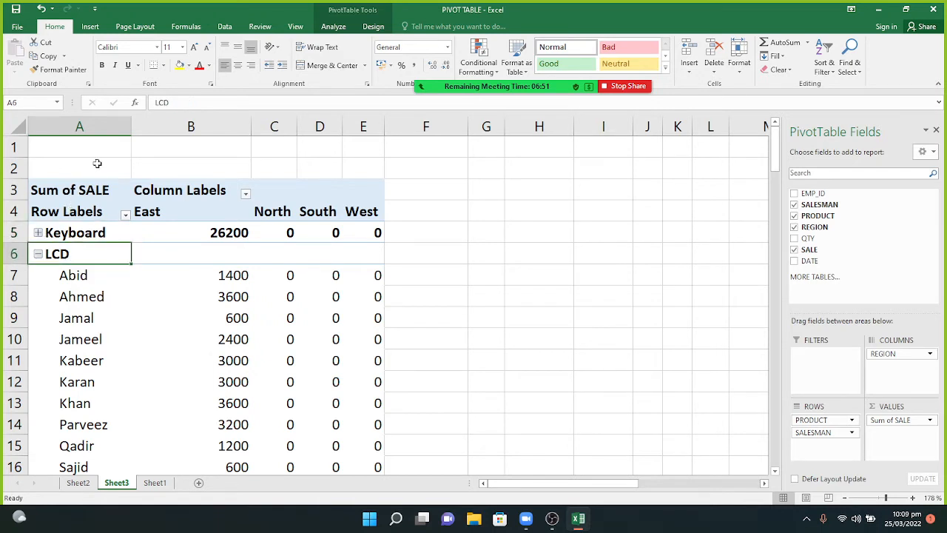
pyautogui.click(102, 118)
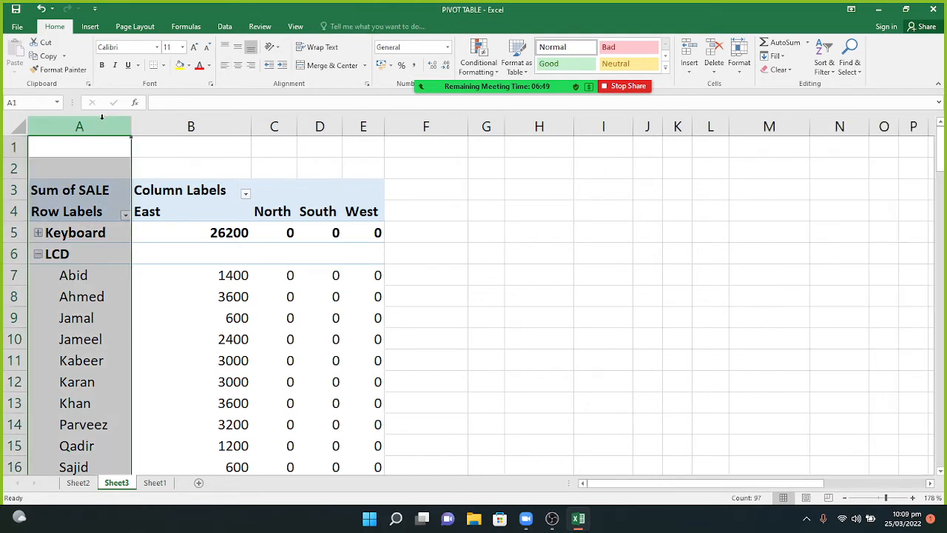
pyautogui.rightClick(103, 122)
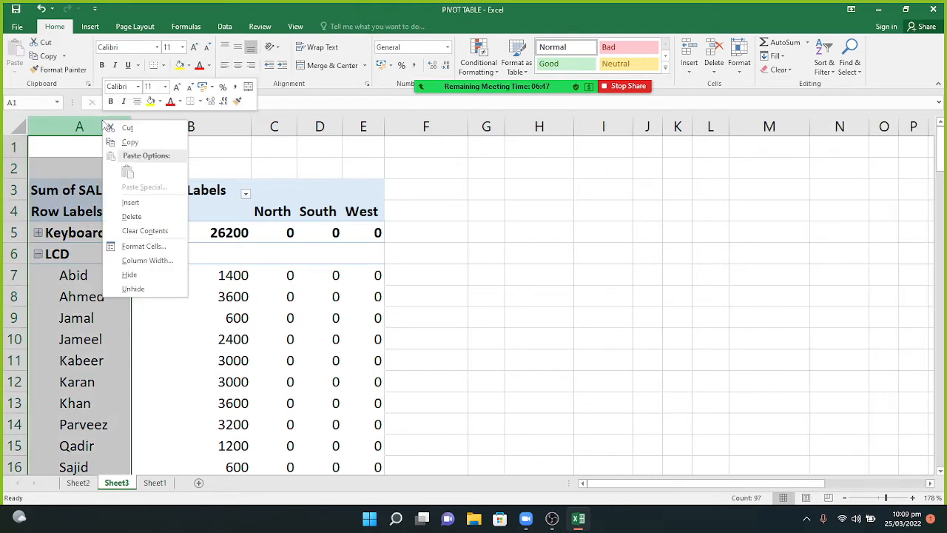
pyautogui.click(88, 128)
pyautogui.click(97, 195)
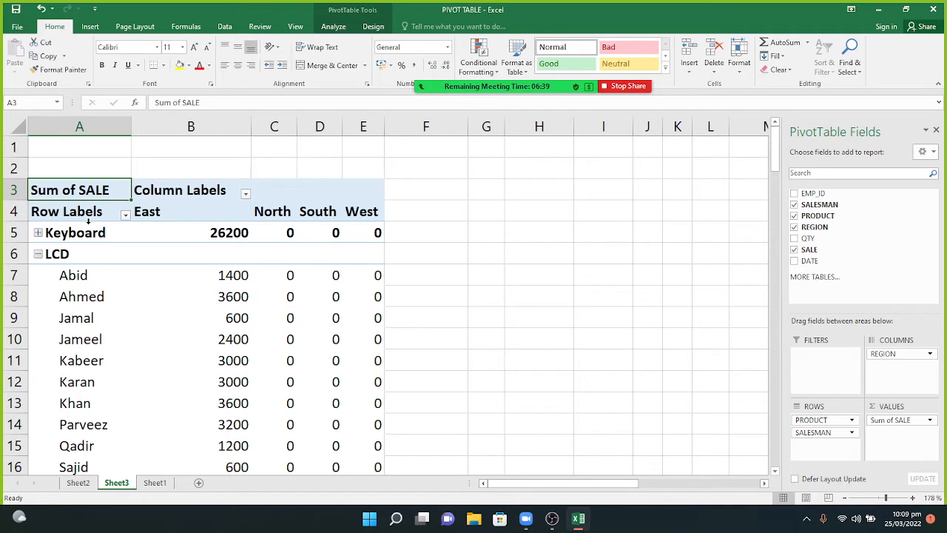
pyautogui.click(88, 221)
pyautogui.rightClick(88, 222)
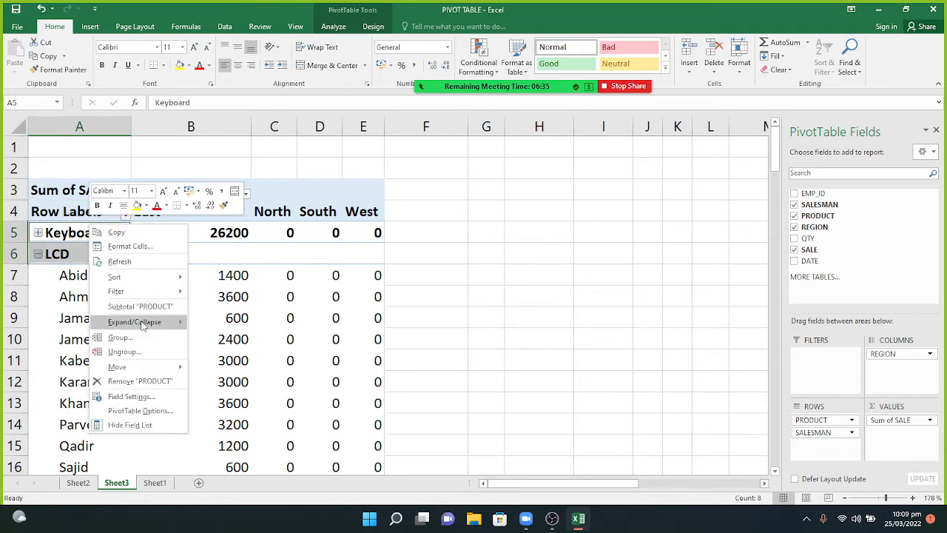
pyautogui.moveTo(143, 326)
pyautogui.click(214, 338)
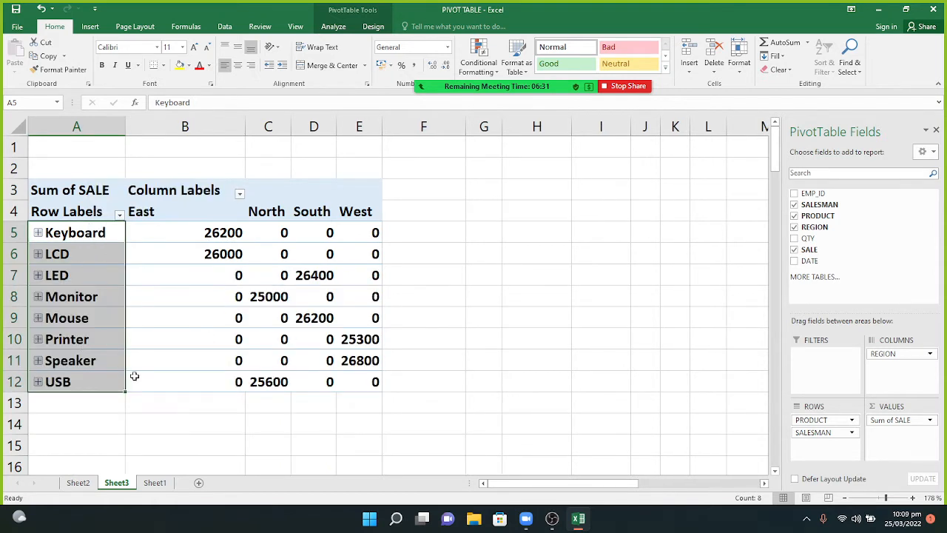
pyautogui.moveTo(135, 377)
pyautogui.click(84, 219)
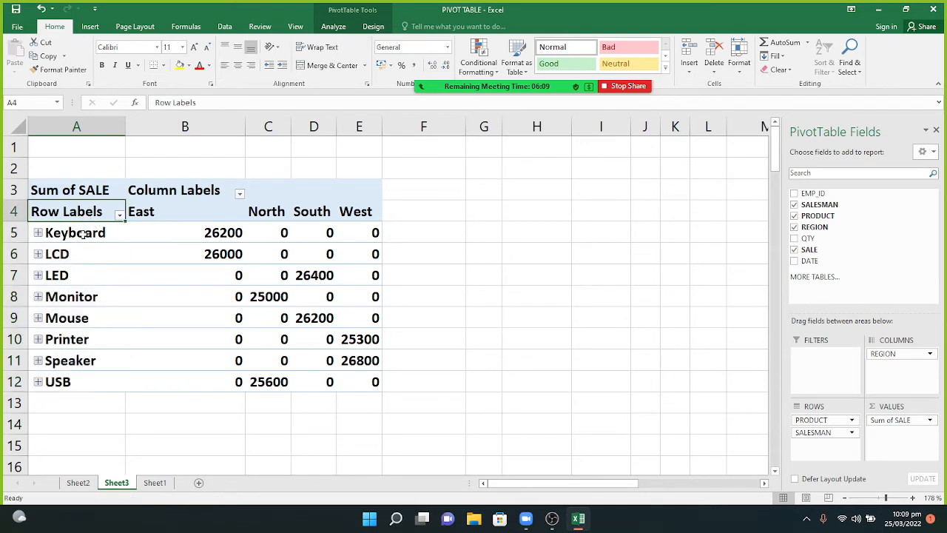
pyautogui.click(83, 234)
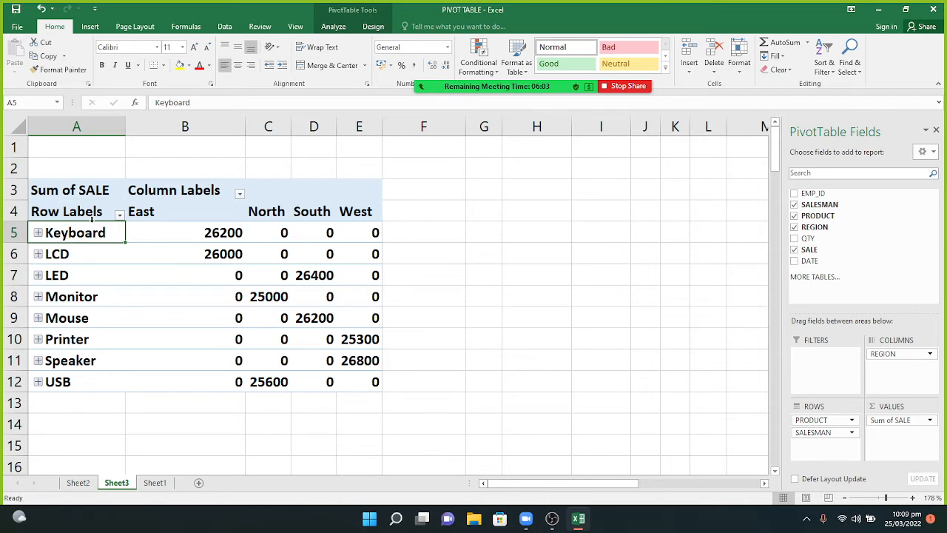
pyautogui.click(38, 233)
pyautogui.click(38, 233)
pyautogui.click(39, 233)
pyautogui.click(39, 233)
pyautogui.click(38, 254)
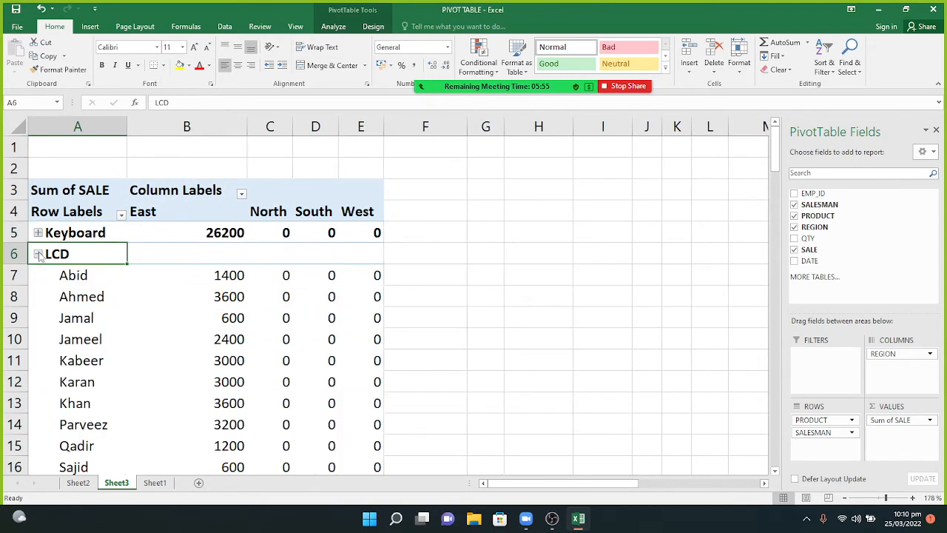
pyautogui.click(38, 254)
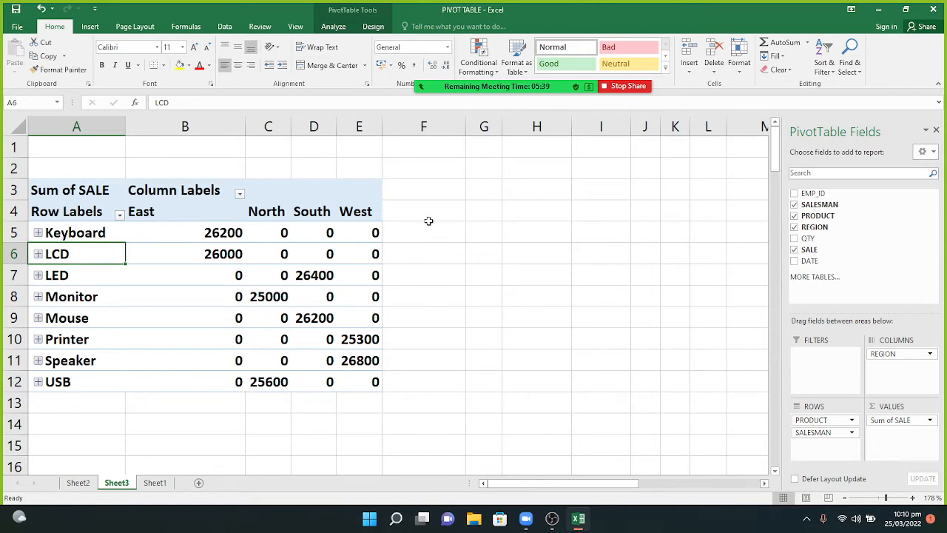
pyautogui.moveTo(292, 270)
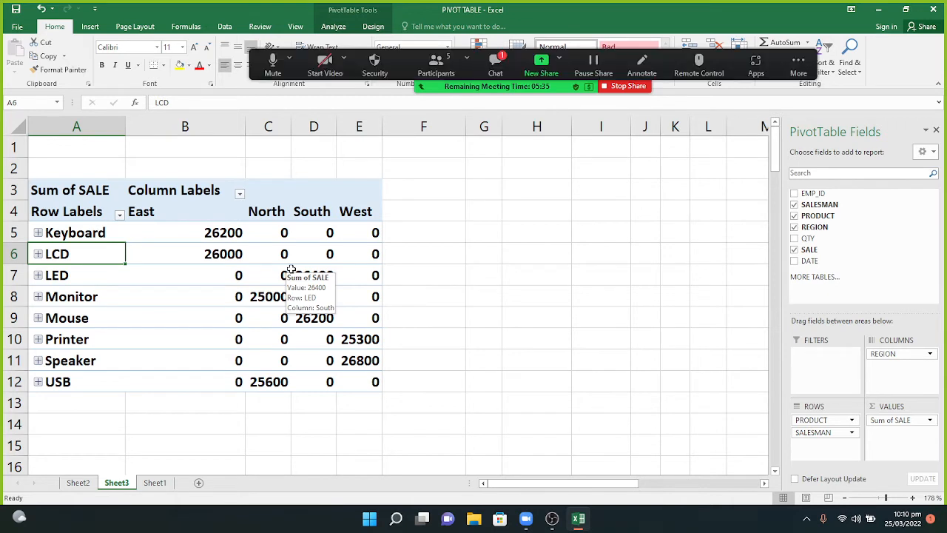
pyautogui.click(495, 68)
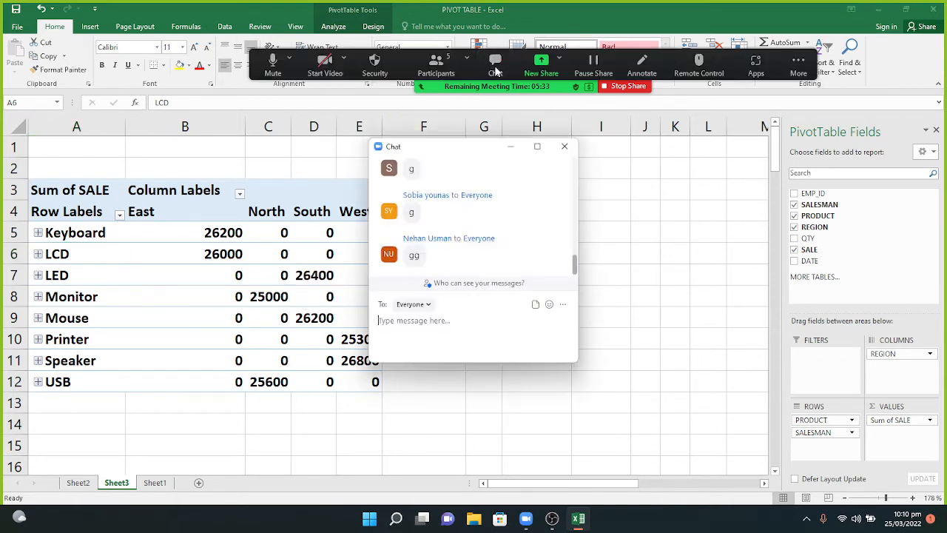
pyautogui.click(511, 148)
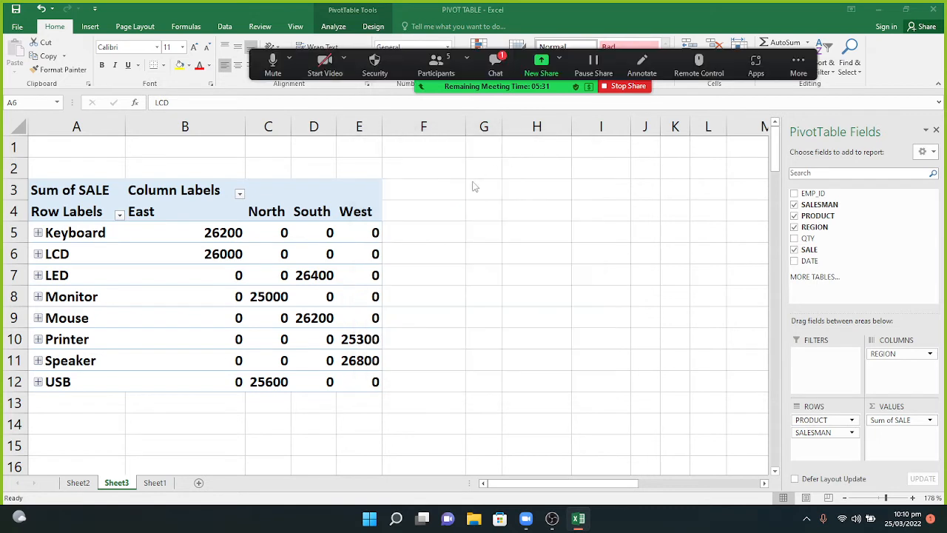
pyautogui.click(498, 68)
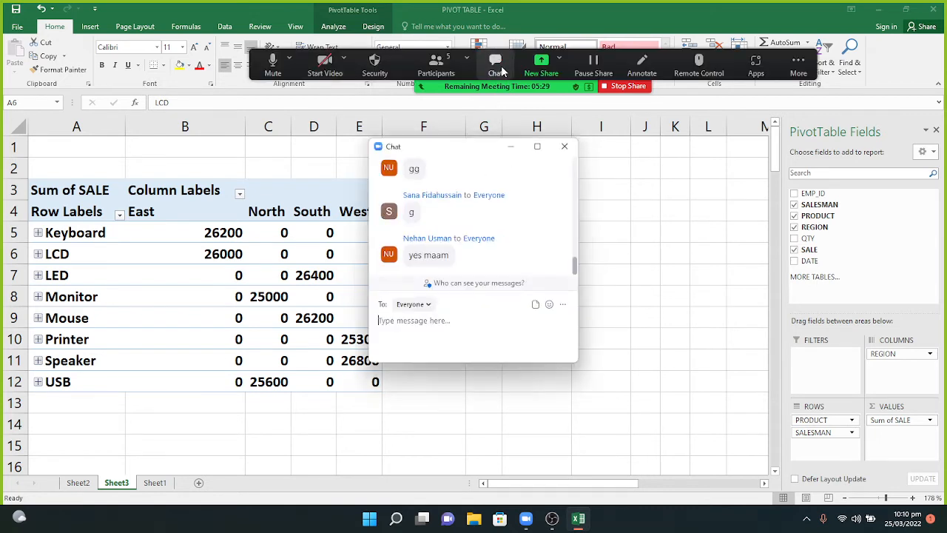
pyautogui.click(515, 151)
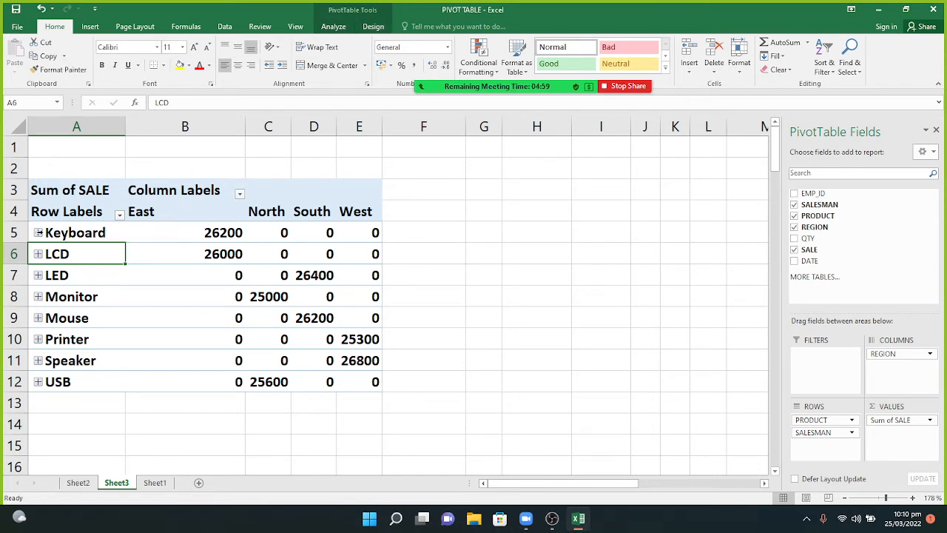
# Expand Keyboard so its salesmen are listed again.
pyautogui.click(40, 235)
pyautogui.click(38, 233)
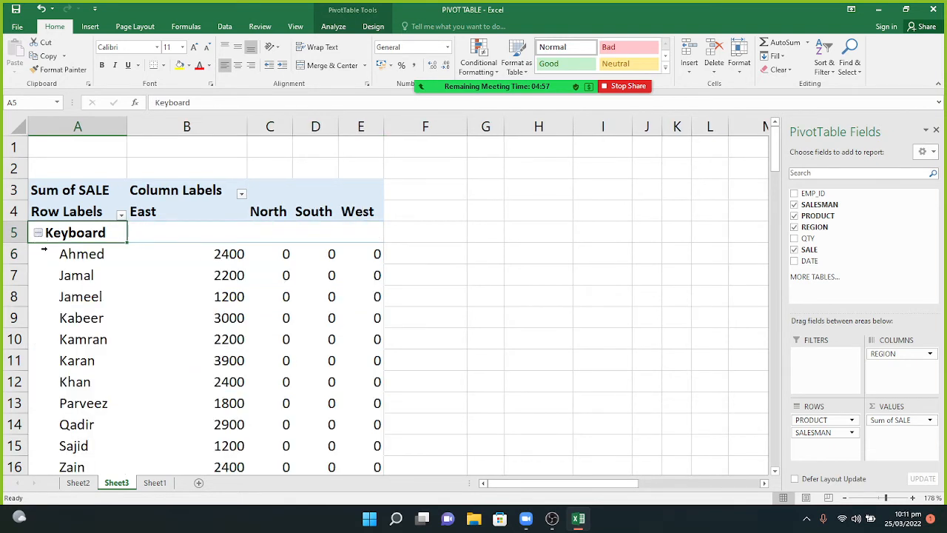
pyautogui.click(44, 251)
# Tick Classic PivotTable layout on the Display tab of PivotTable Options.
pyautogui.rightClick(48, 253)
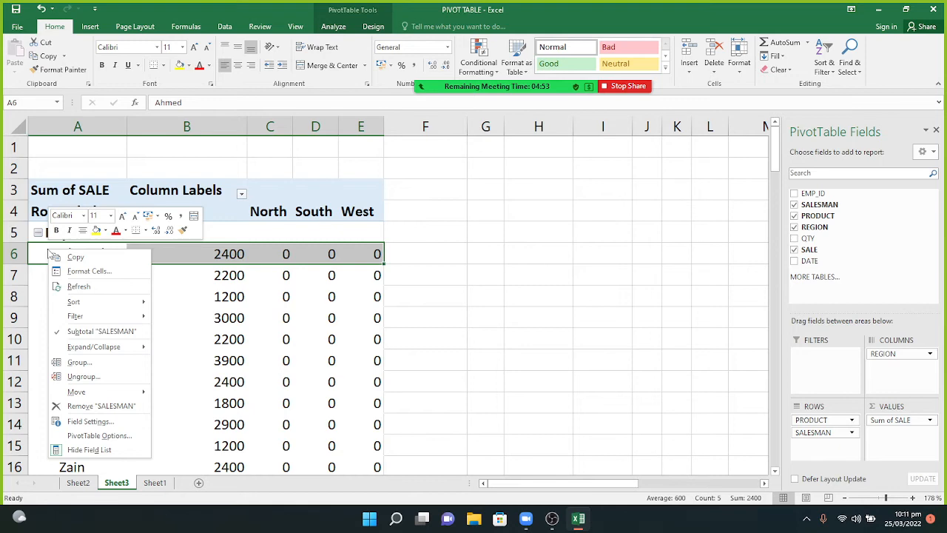
pyautogui.click(92, 435)
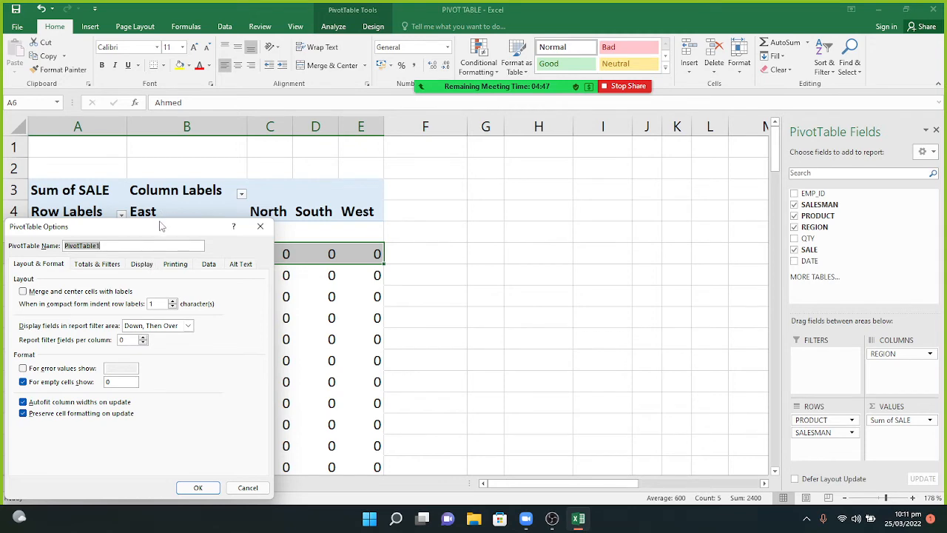
pyautogui.moveTo(161, 226); pyautogui.dragTo(493, 169)
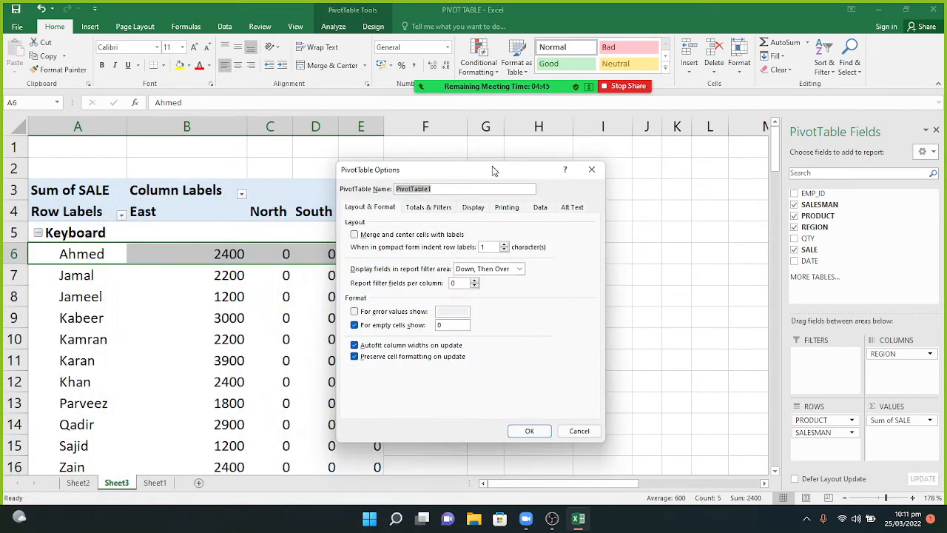
pyautogui.click(473, 208)
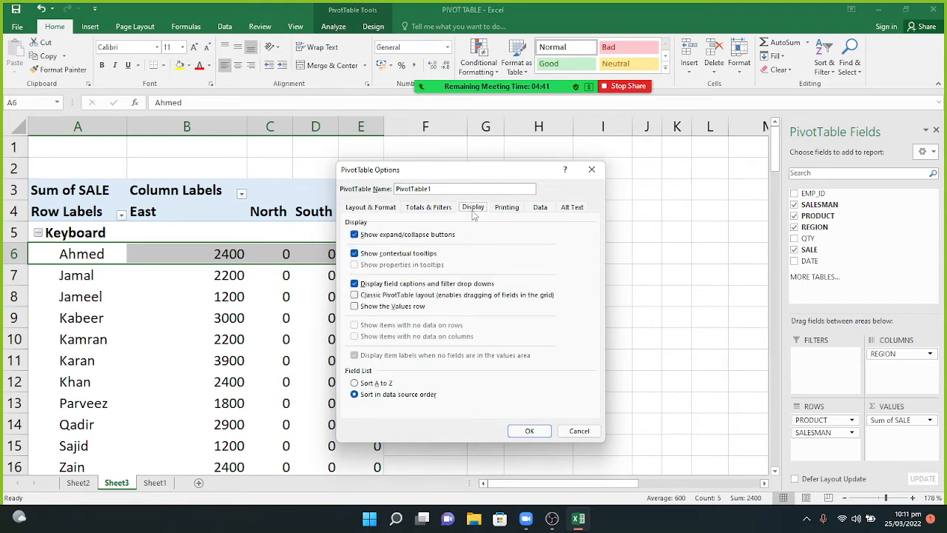
pyautogui.click(355, 295)
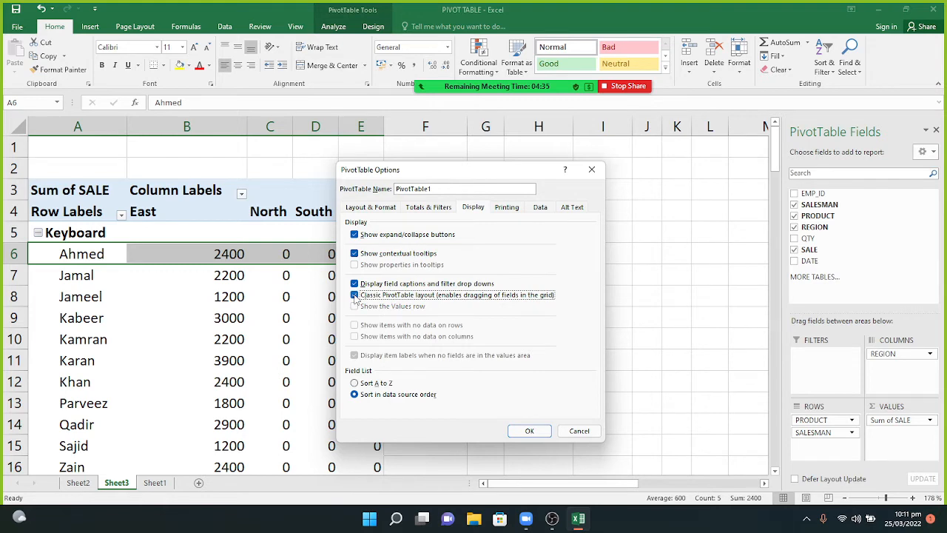
pyautogui.click(517, 431)
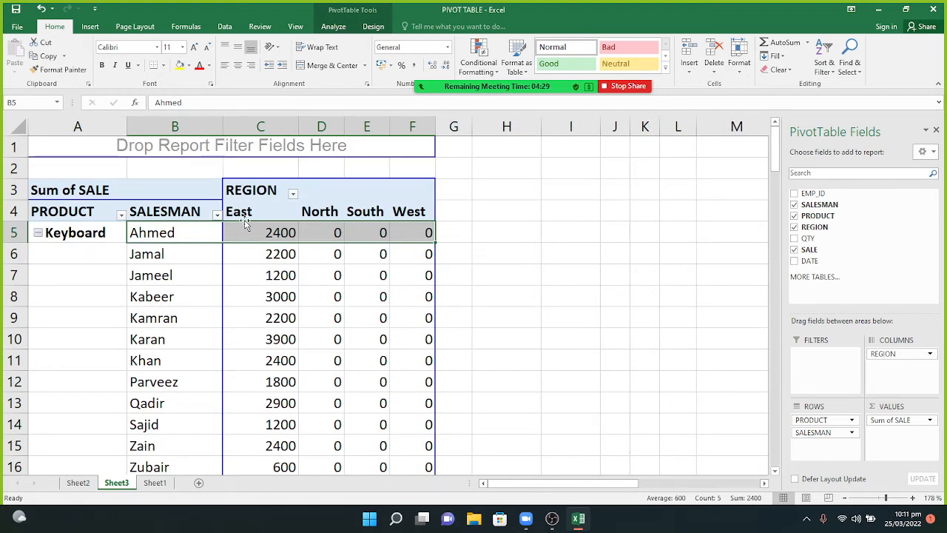
# Use Clear All on PivotTable Analyze to remove every field from the pivot.
pyautogui.click(333, 27)
pyautogui.click(499, 64)
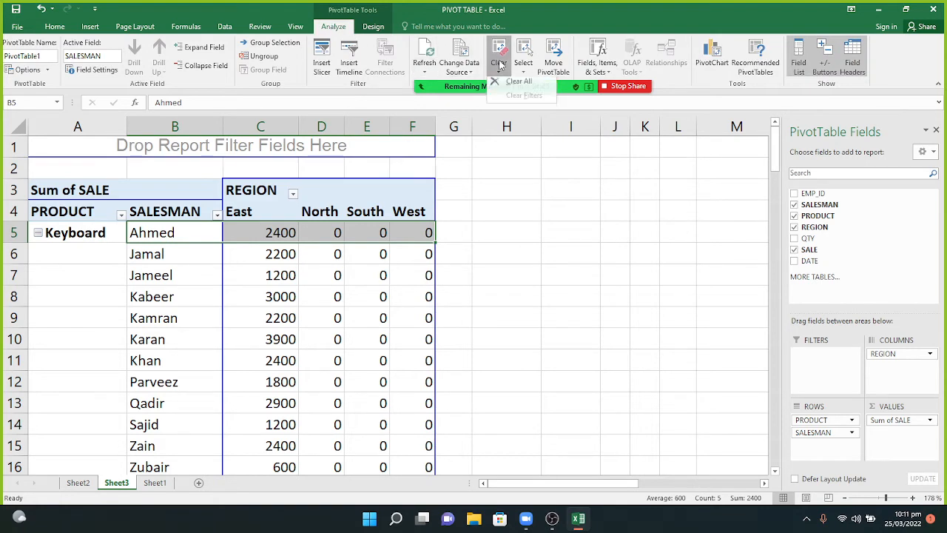
pyautogui.click(506, 85)
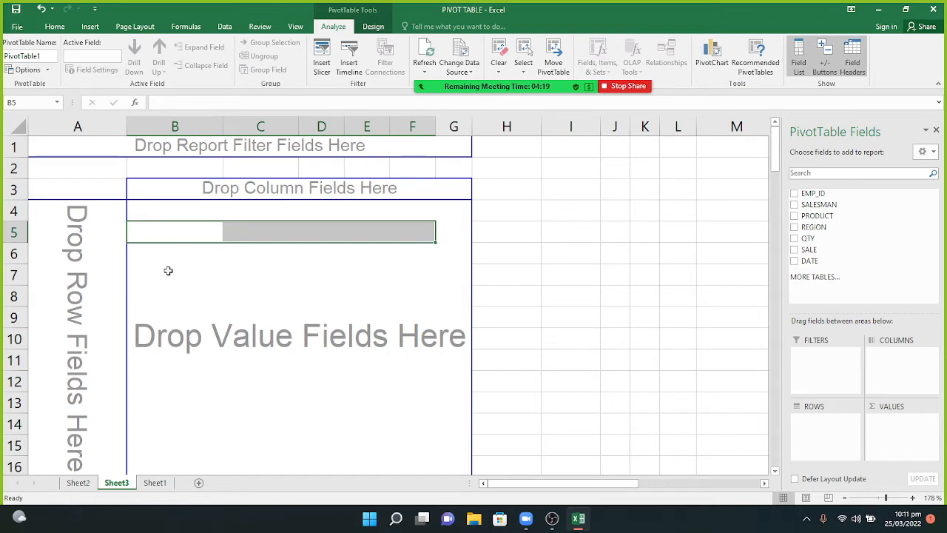
# Untick Classic PivotTable layout in PivotTable Options' Display settings.
pyautogui.rightClick(156, 324)
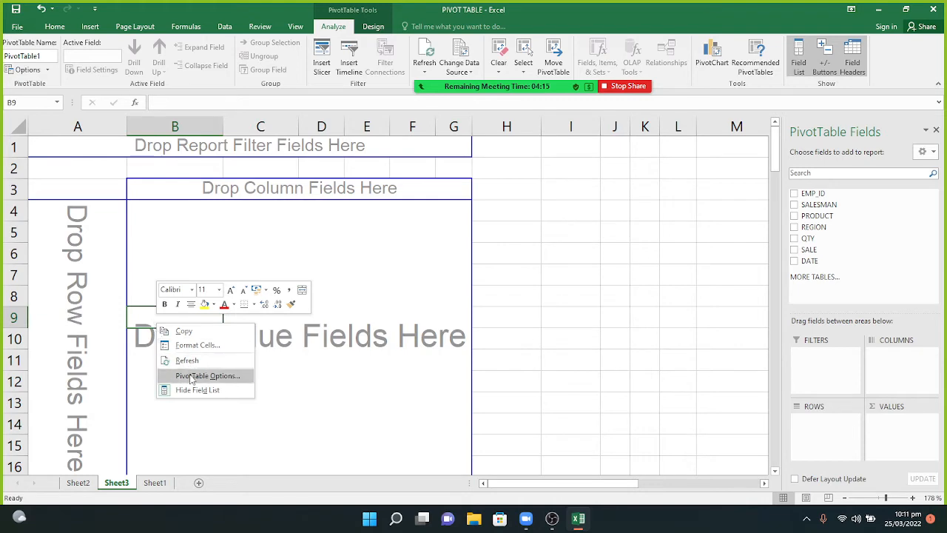
pyautogui.click(191, 376)
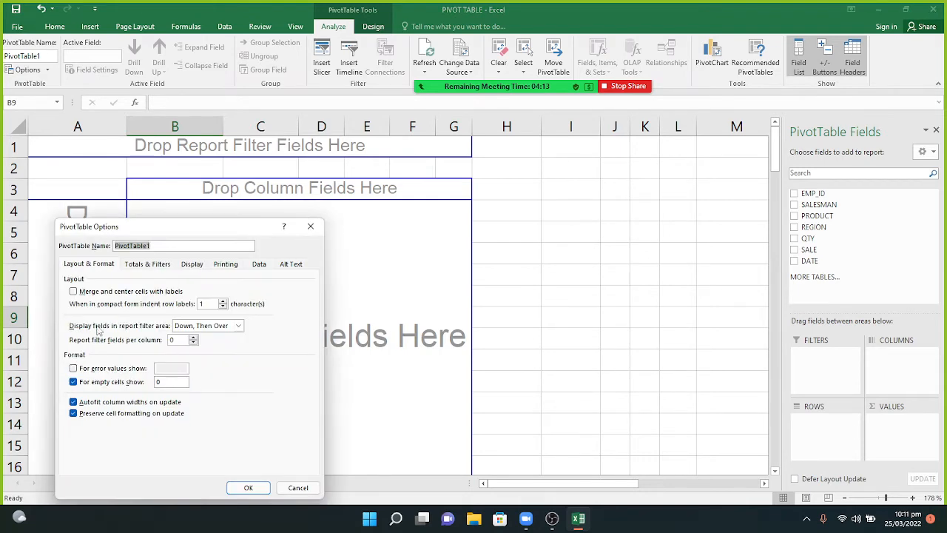
pyautogui.click(194, 266)
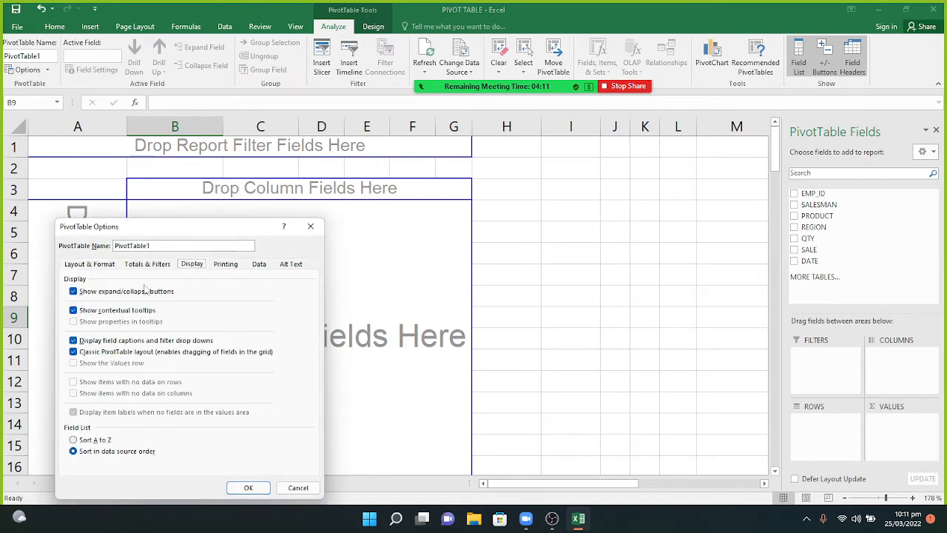
pyautogui.click(73, 352)
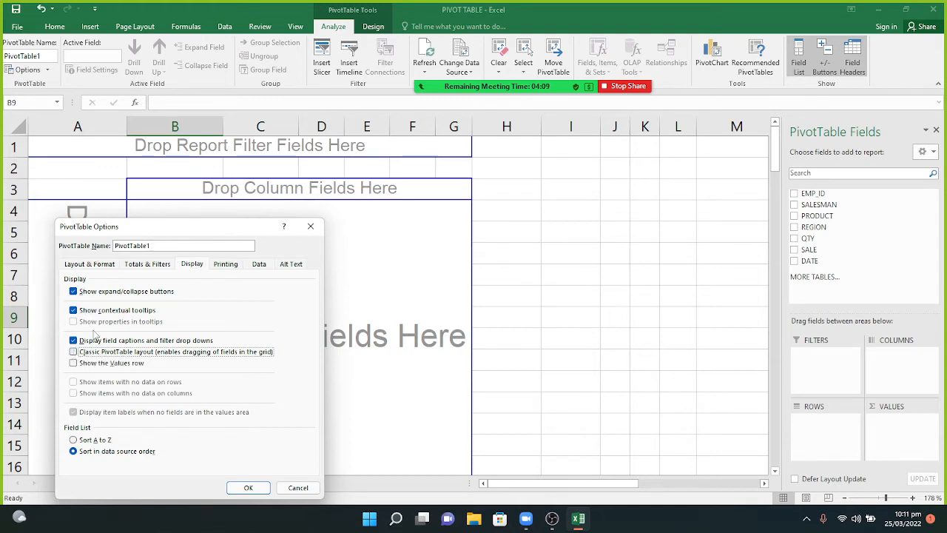
pyautogui.moveTo(195, 229); pyautogui.dragTo(590, 138)
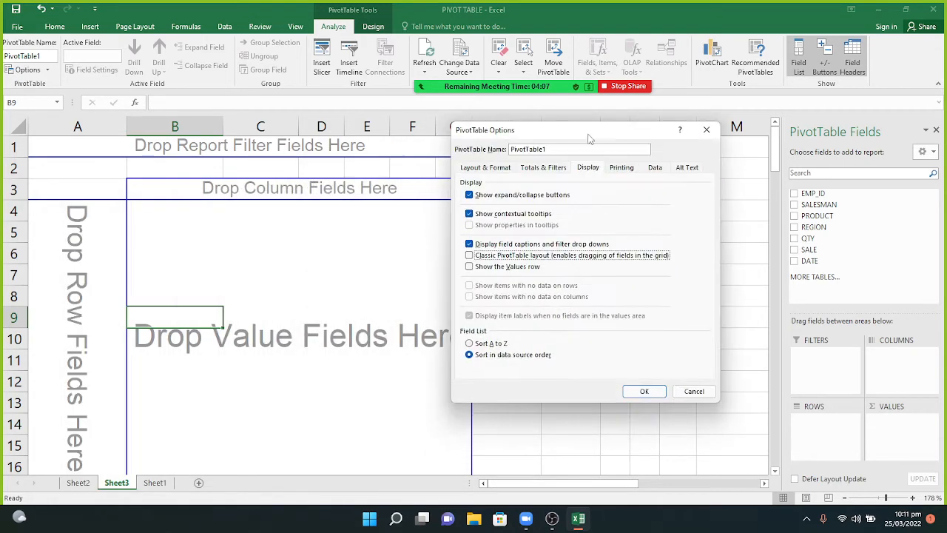
pyautogui.click(645, 391)
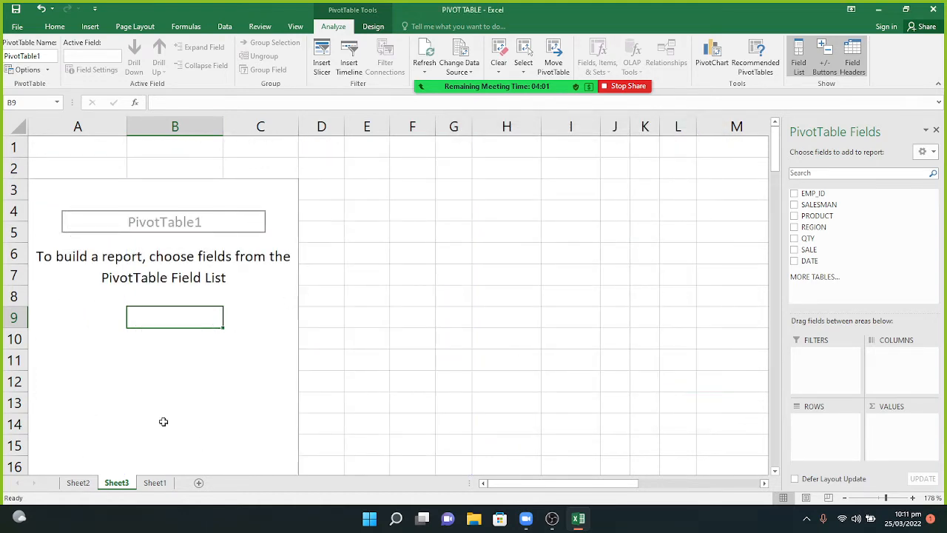
# Re-tick Classic PivotTable layout in PivotTable Options so the drop areas reappear.
pyautogui.rightClick(172, 320)
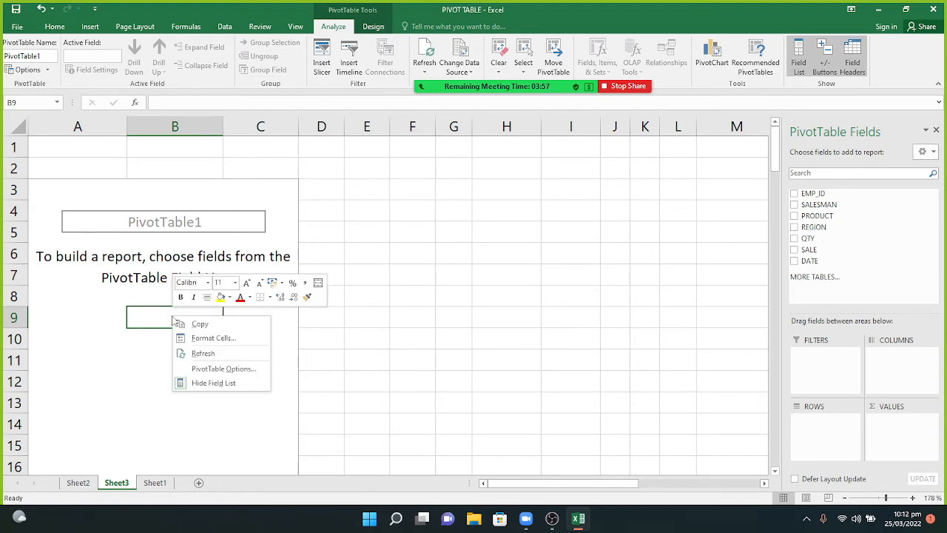
pyautogui.click(206, 368)
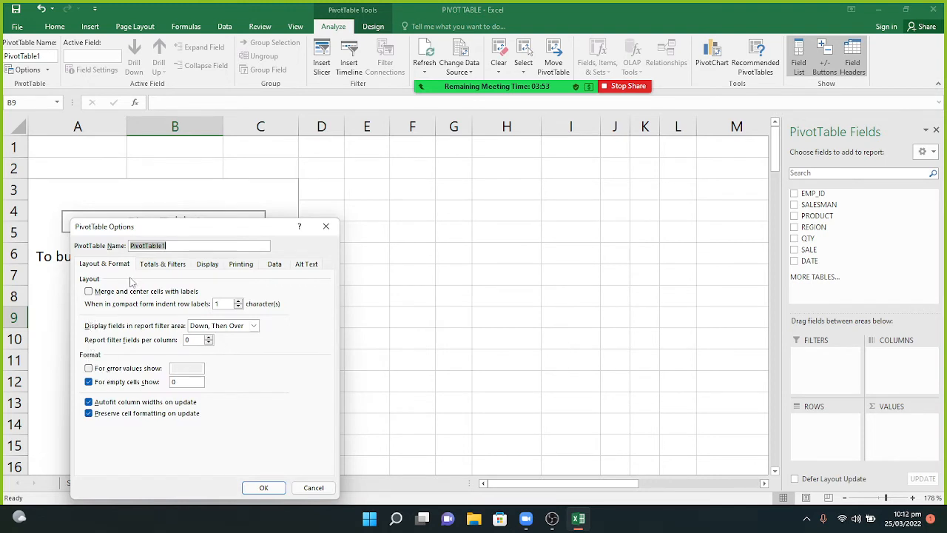
pyautogui.click(208, 265)
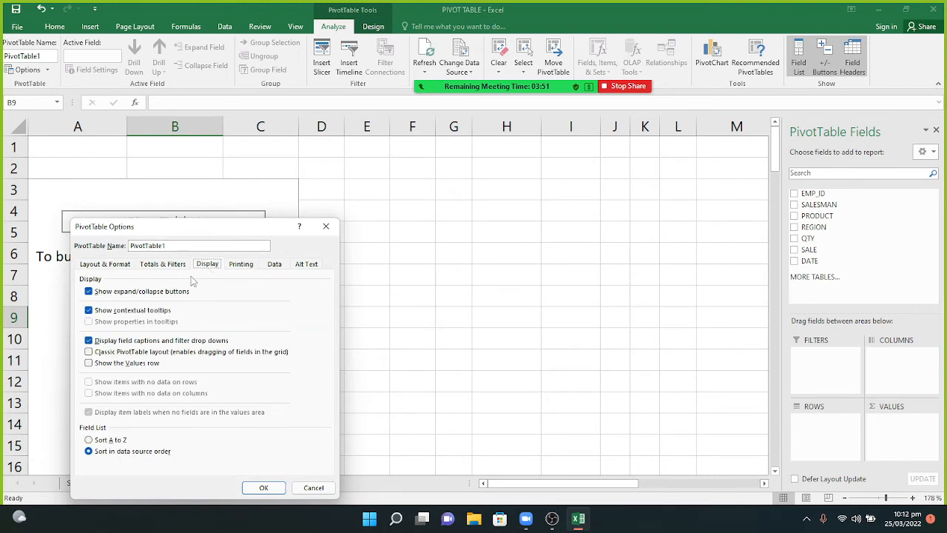
pyautogui.click(97, 356)
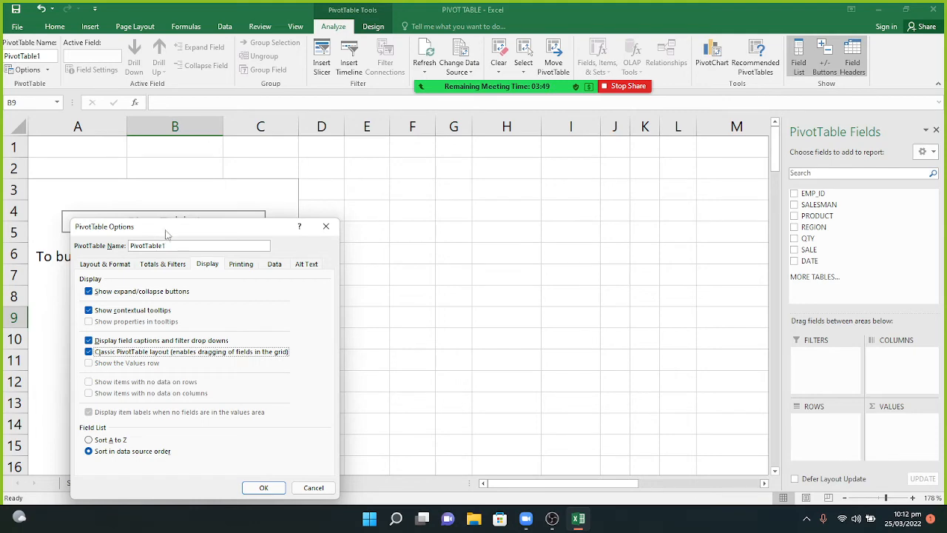
pyautogui.moveTo(169, 234); pyautogui.dragTo(434, 161)
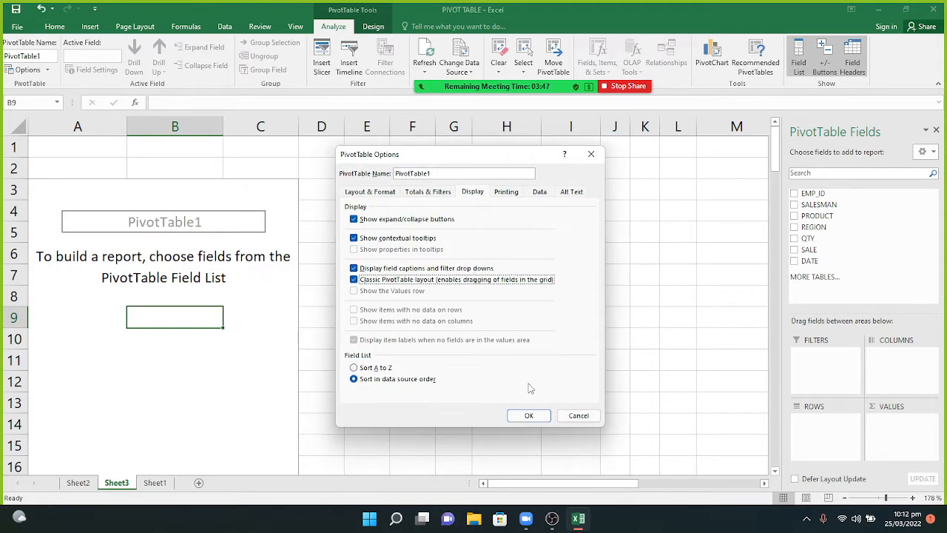
pyautogui.click(528, 415)
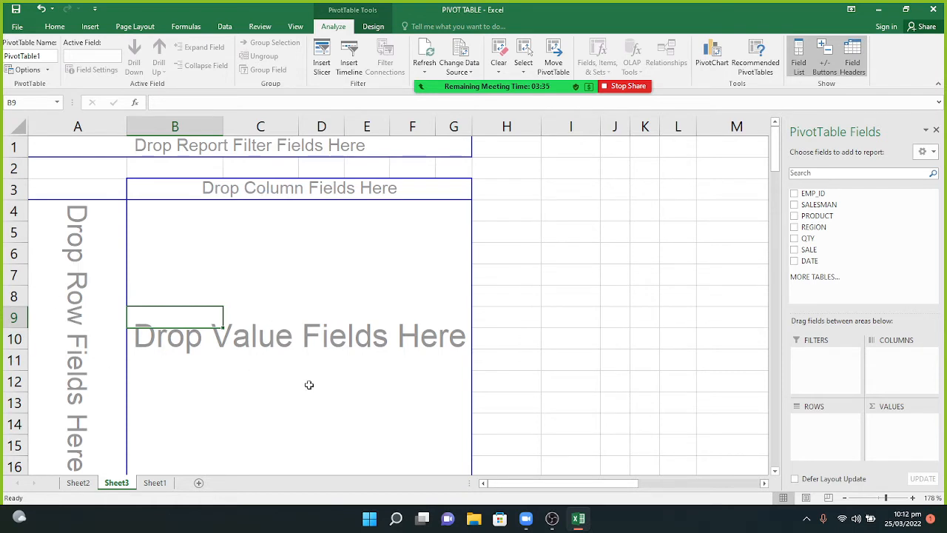
# Drop REGION into columns, QTY into values and PRODUCT into rows.
pyautogui.moveTo(824, 228); pyautogui.dragTo(396, 187)
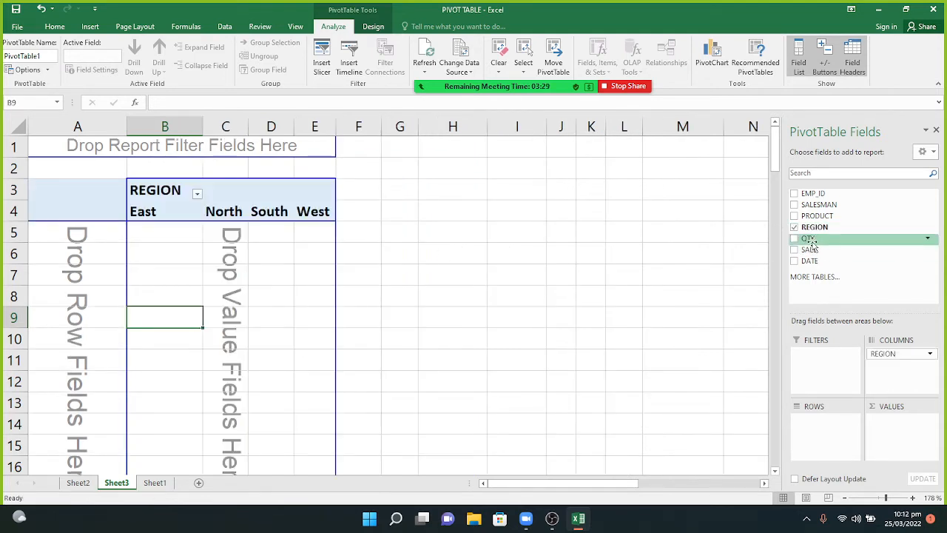
pyautogui.moveTo(810, 244); pyautogui.dragTo(301, 308)
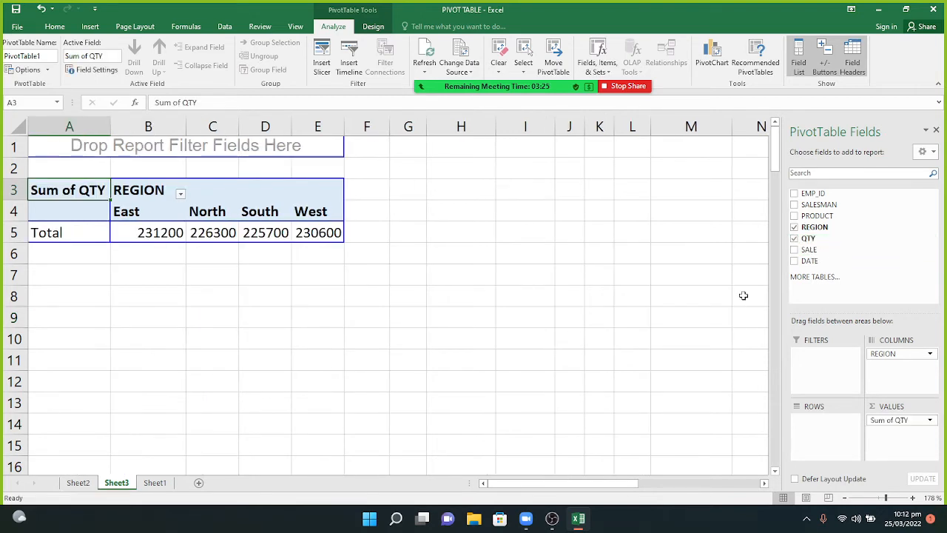
pyautogui.moveTo(810, 216); pyautogui.dragTo(67, 206)
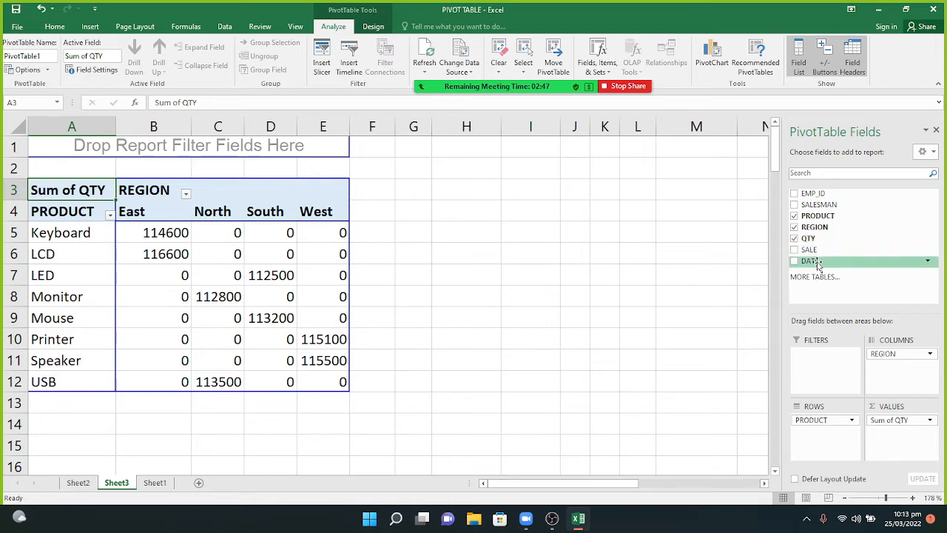
# Add DATE as a report filter and filter it to 01/05/2020.
pyautogui.moveTo(817, 264); pyautogui.dragTo(309, 142)
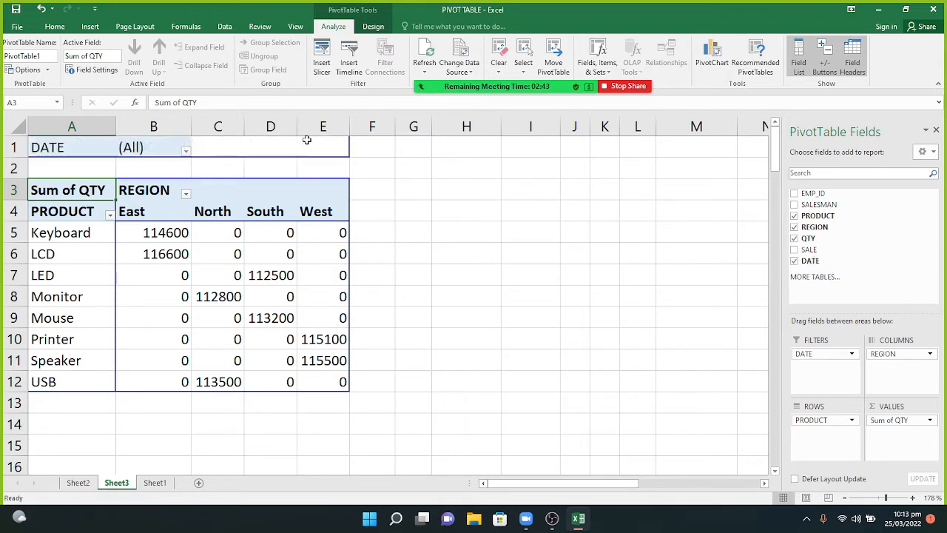
pyautogui.click(186, 151)
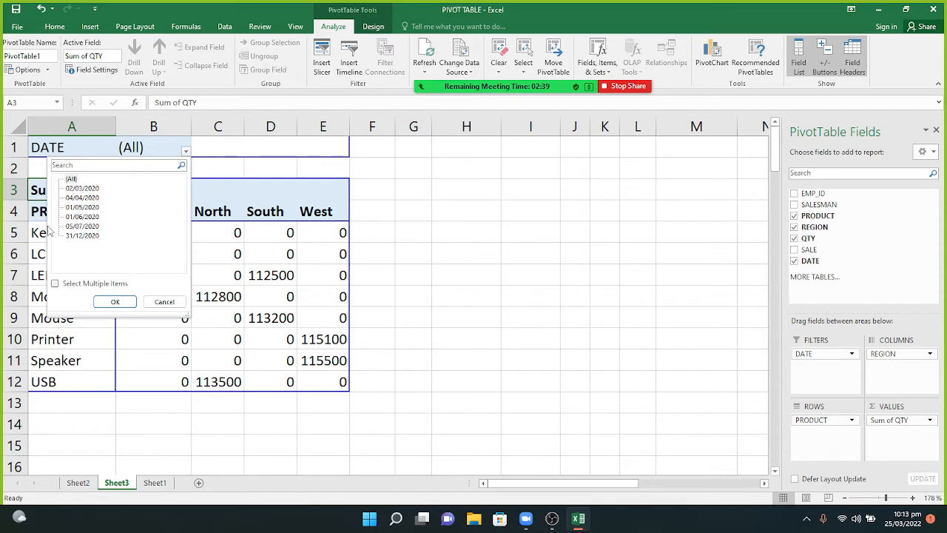
pyautogui.click(86, 208)
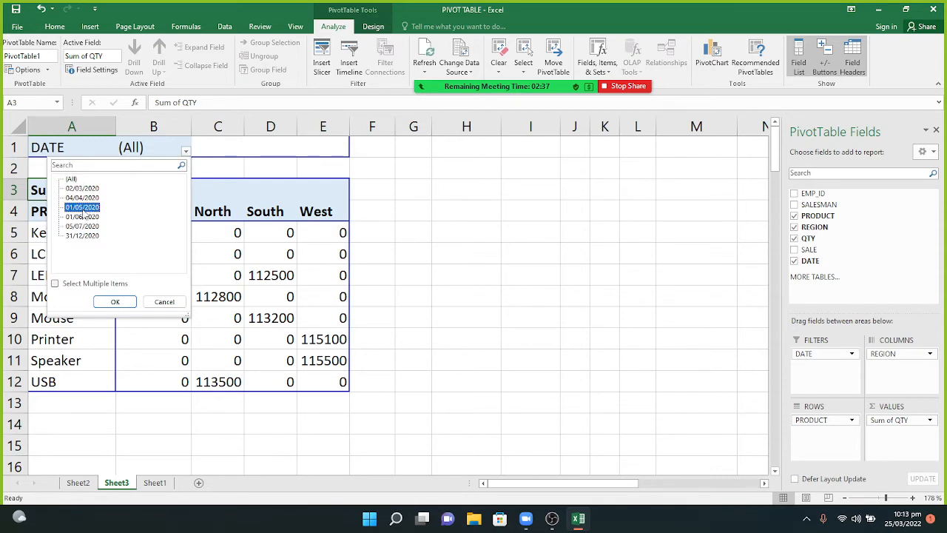
pyautogui.click(115, 300)
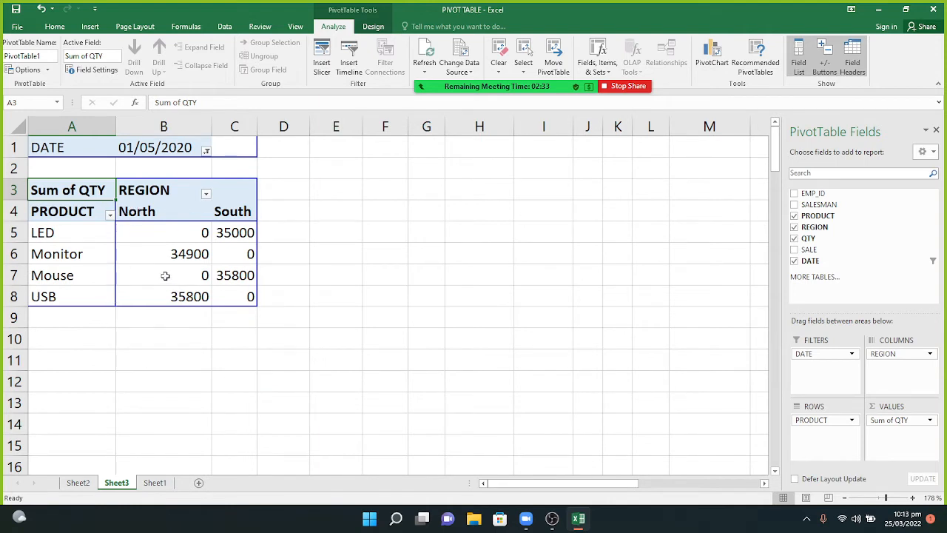
pyautogui.moveTo(165, 276)
# Change the DATE filter to 31/12/2020.
pyautogui.click(206, 151)
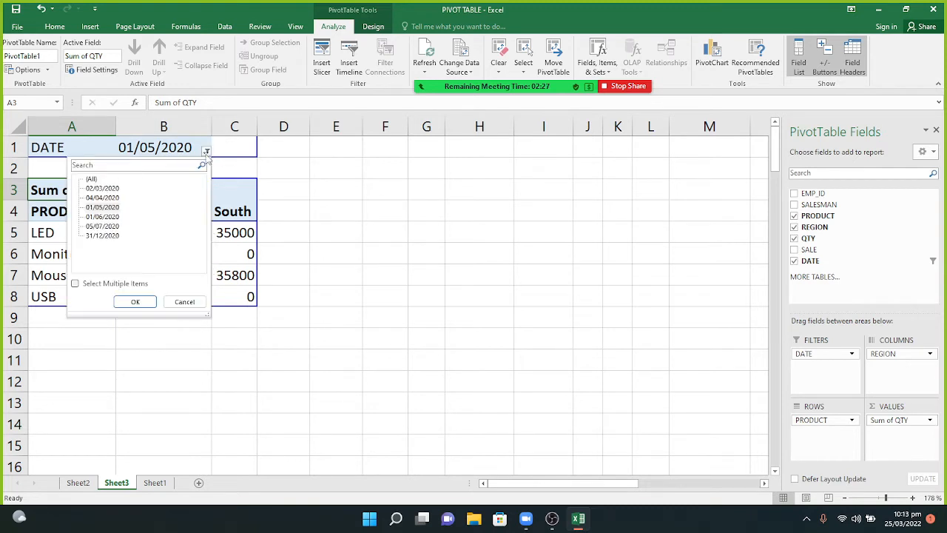
pyautogui.click(113, 236)
pyautogui.click(135, 302)
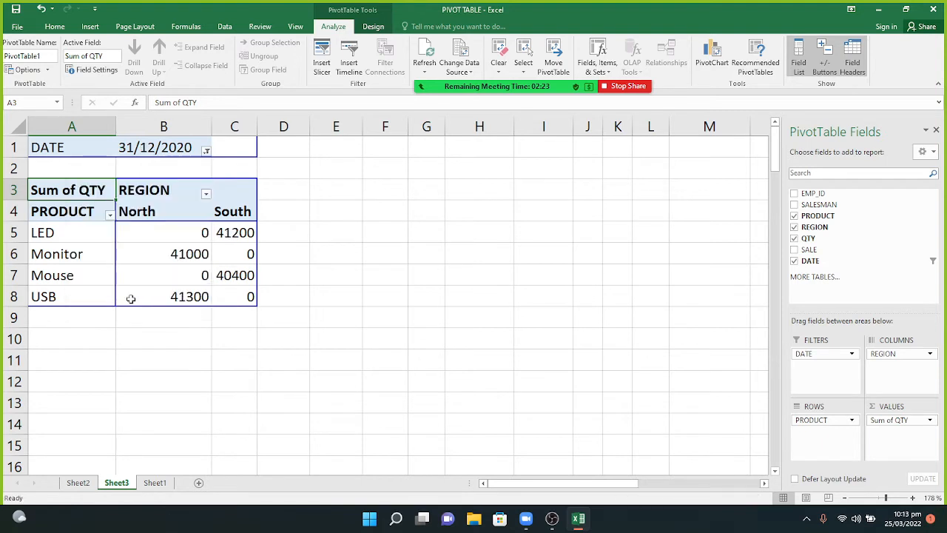
pyautogui.moveTo(253, 300)
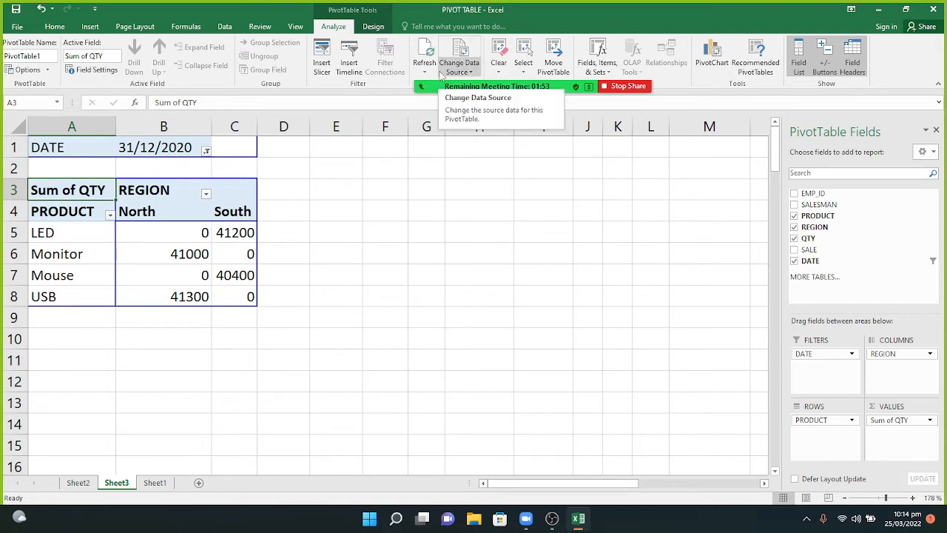
# Minimize the OBS recording window and stop the Zoom screen share.
pyautogui.moveTo(635, 92)
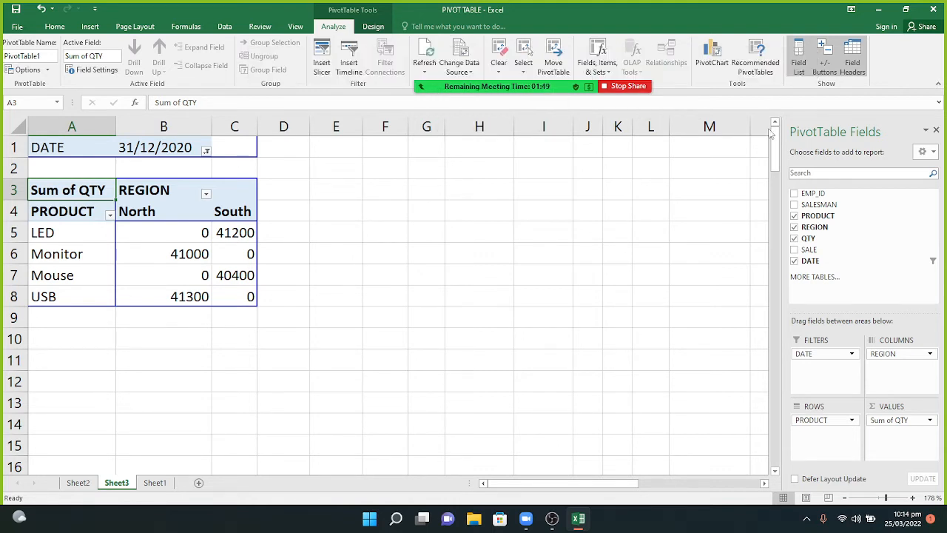
pyautogui.moveTo(552, 518)
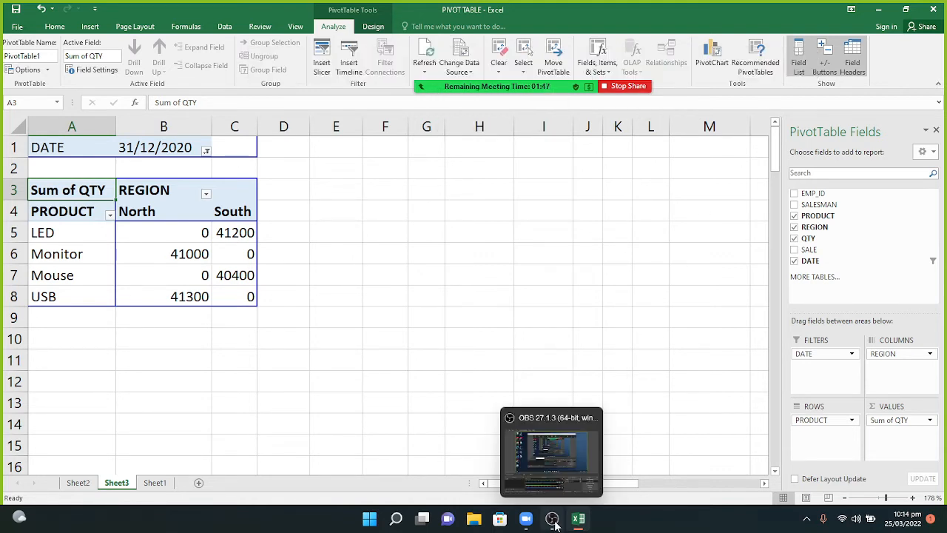
pyautogui.click(555, 467)
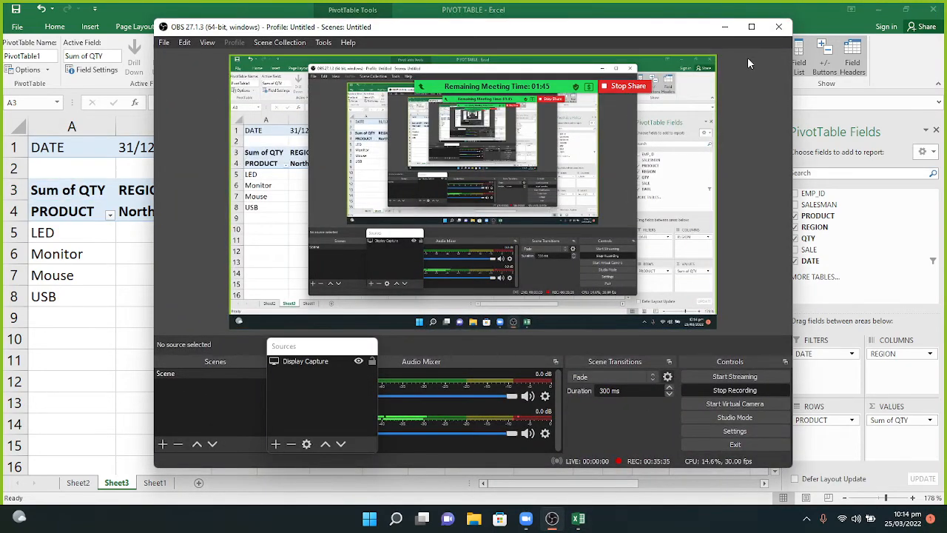
pyautogui.click(725, 28)
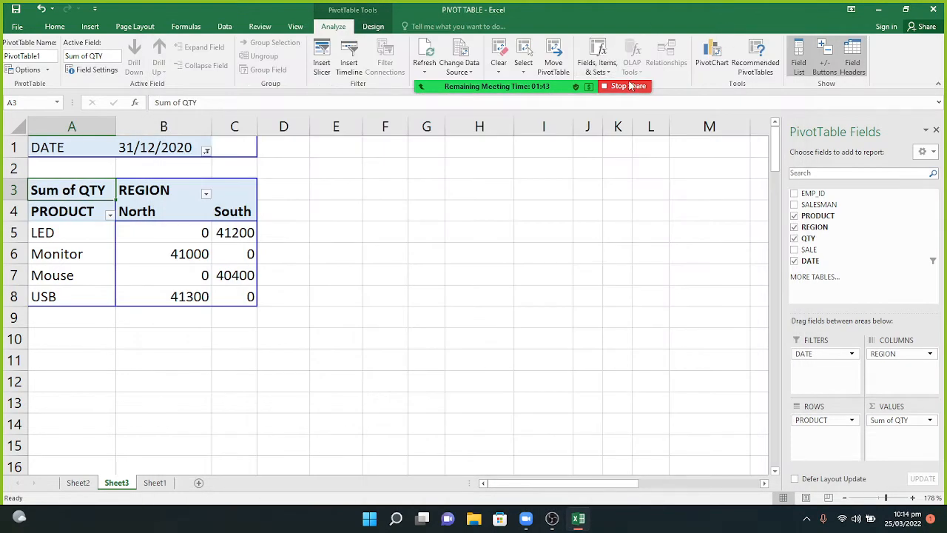
pyautogui.moveTo(527, 89)
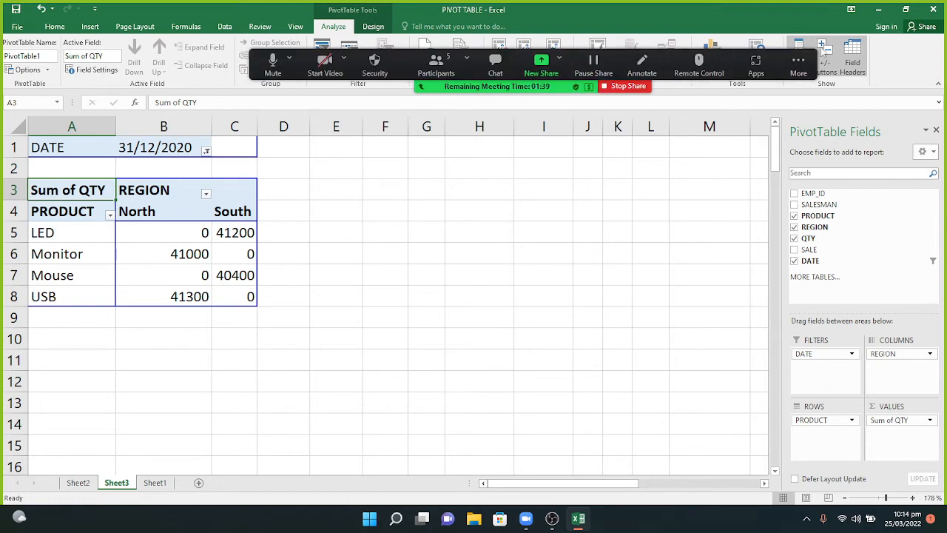
pyautogui.click(648, 87)
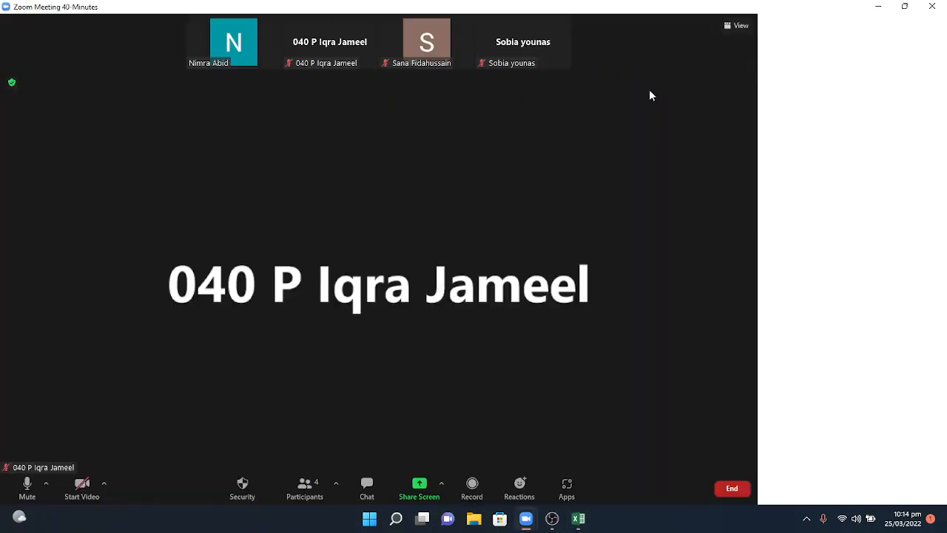
# Start the personal meeting maximized and join with computer audio.
pyautogui.click(731, 491)
pyautogui.press('Escape')
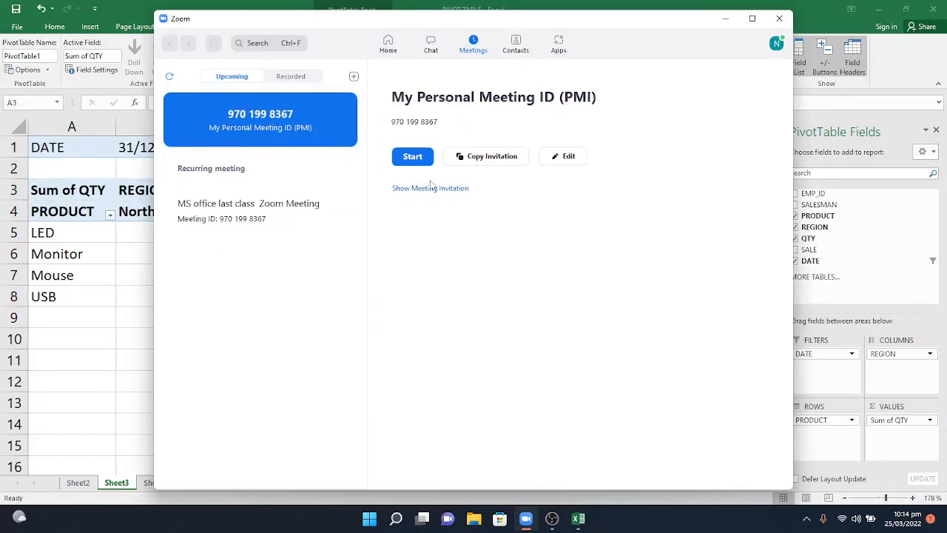
pyautogui.click(418, 161)
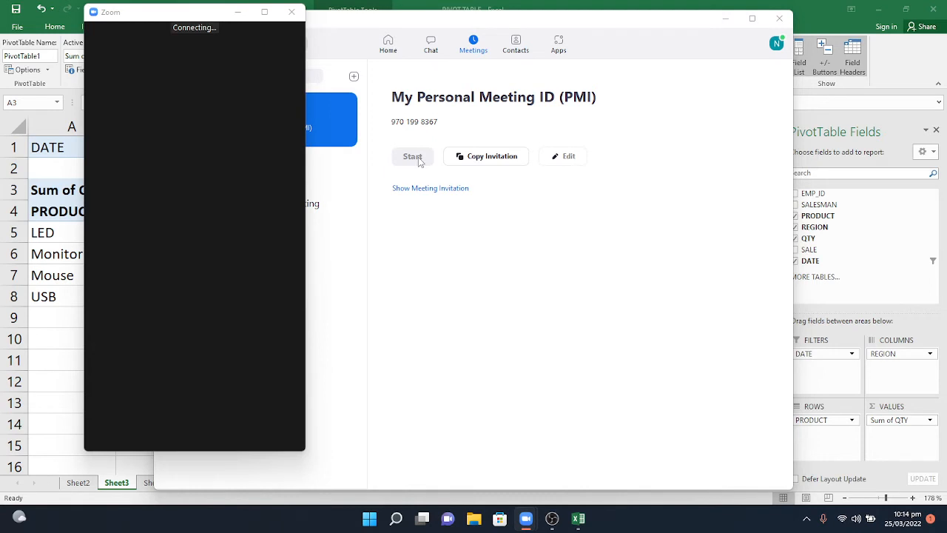
pyautogui.click(726, 20)
pyautogui.click(264, 13)
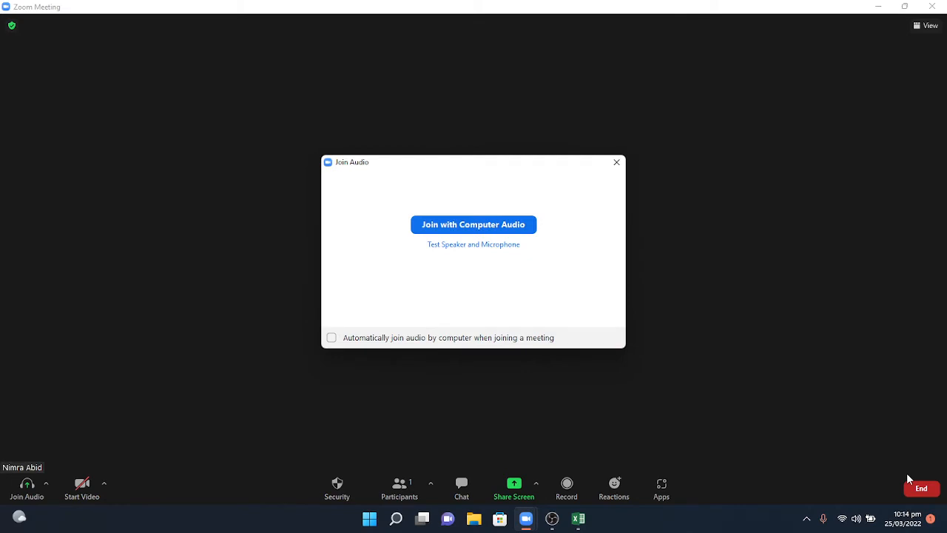
pyautogui.click(514, 231)
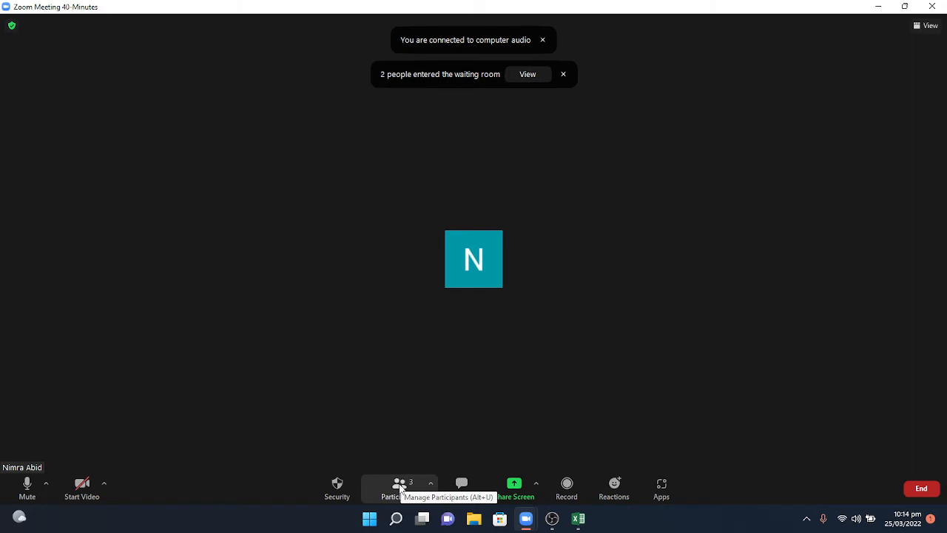
# Admit both waiting participants and share the Excel workbook window.
pyautogui.click(400, 486)
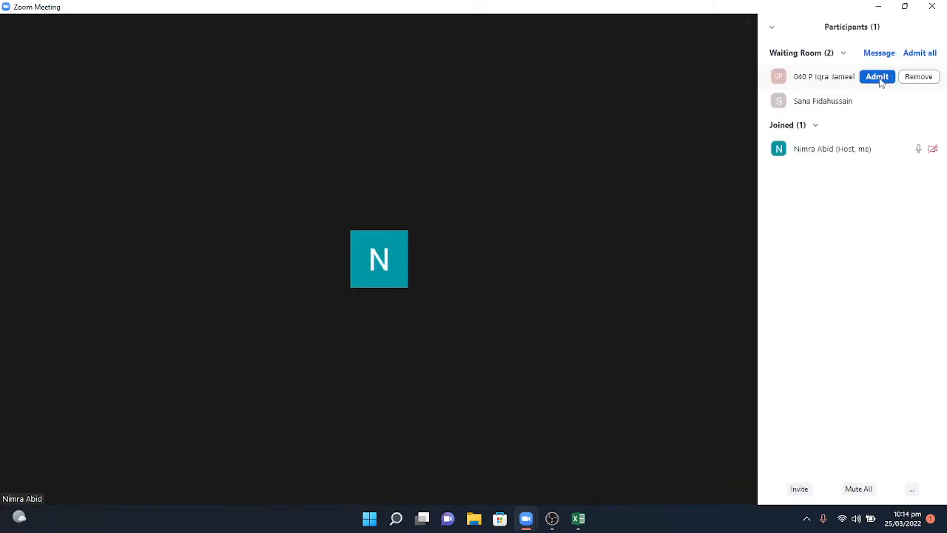
pyautogui.click(880, 78)
pyautogui.click(879, 101)
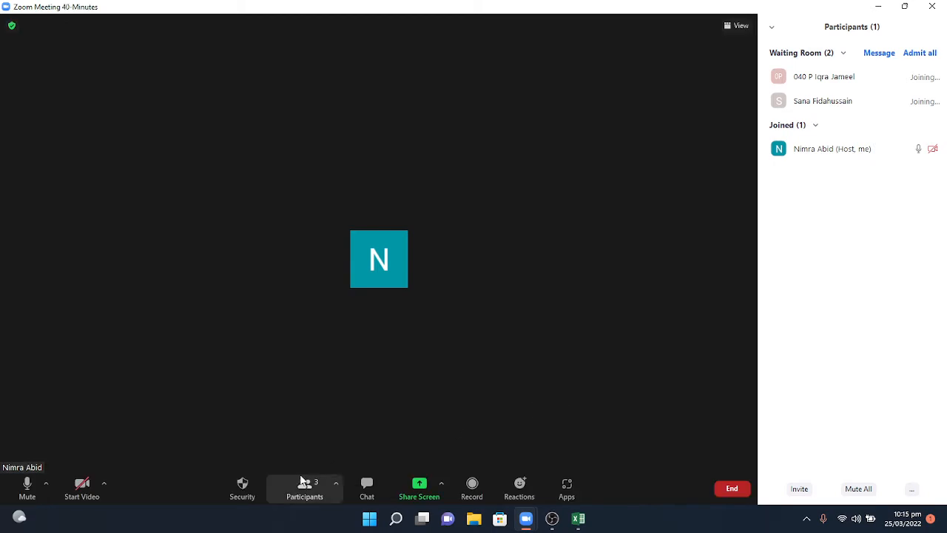
pyautogui.click(412, 486)
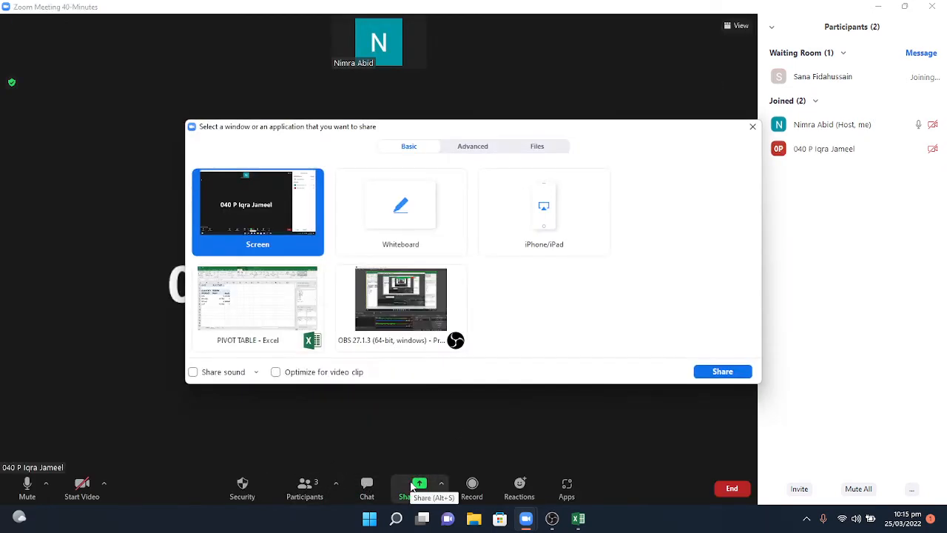
pyautogui.click(727, 374)
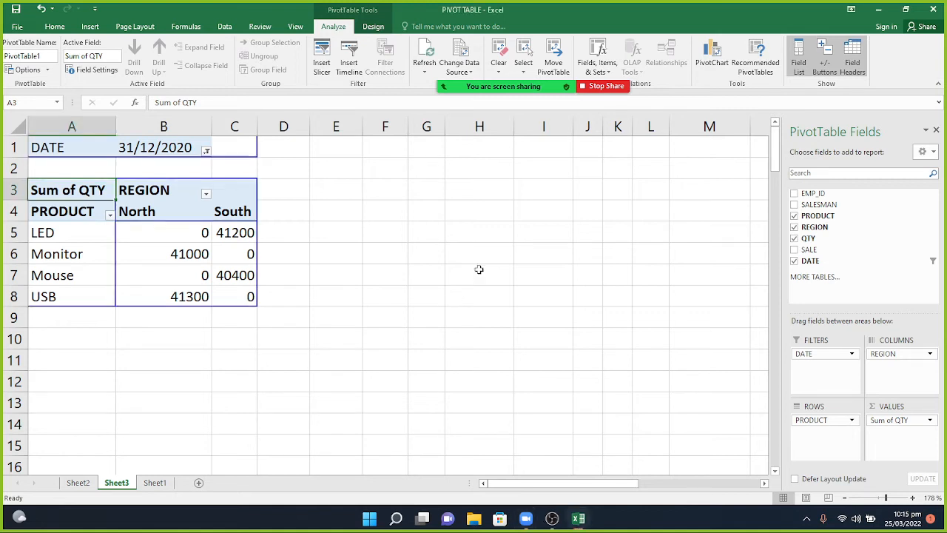
# Return to Excel and select the pivot table.
pyautogui.click(358, 259)
pyautogui.moveTo(516, 86)
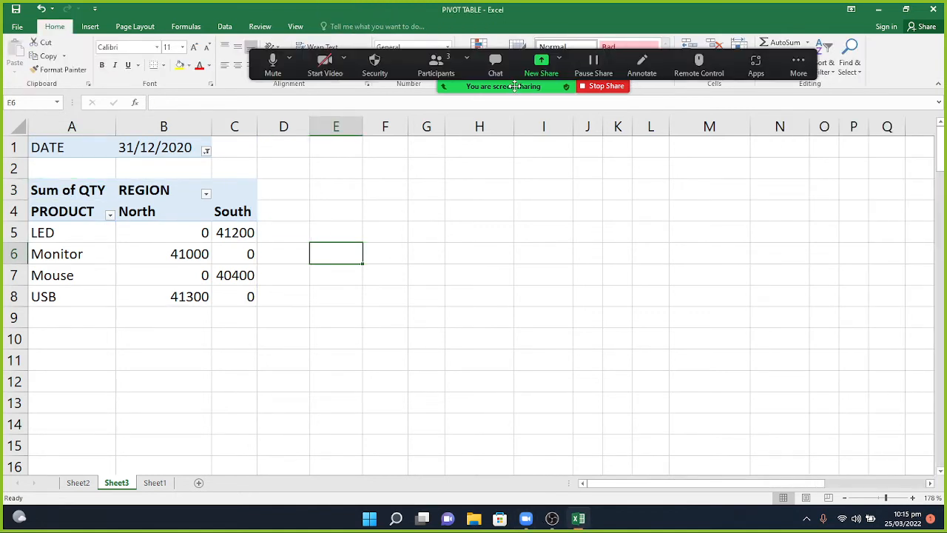
pyautogui.click(151, 196)
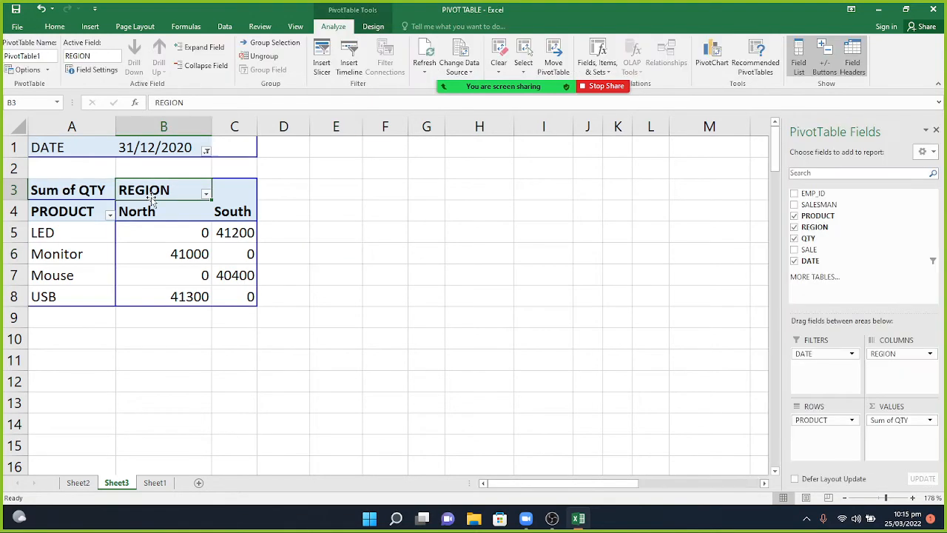
pyautogui.moveTo(541, 87)
# Briefly open and close the meeting chat, then Clear All fields from the pivot.
pyautogui.moveTo(448, 65)
pyautogui.click(505, 71)
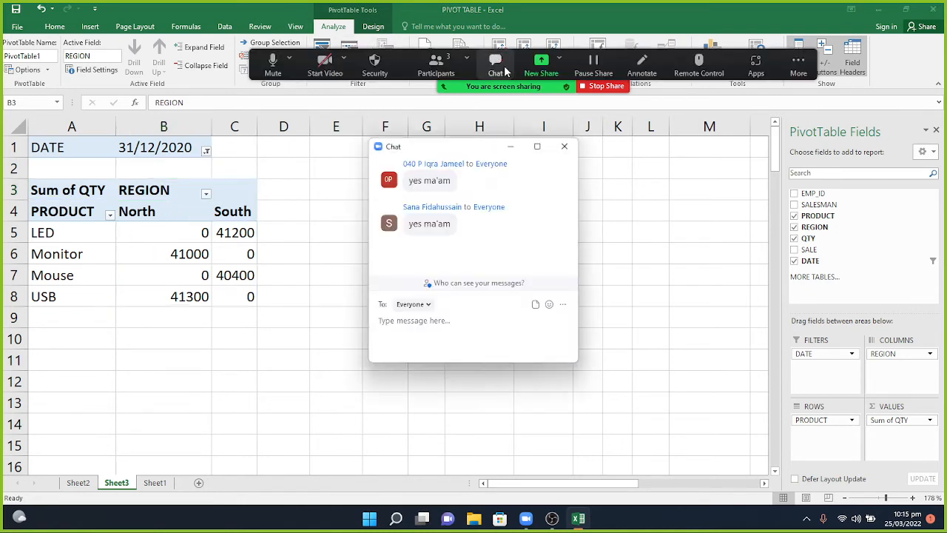
pyautogui.click(513, 148)
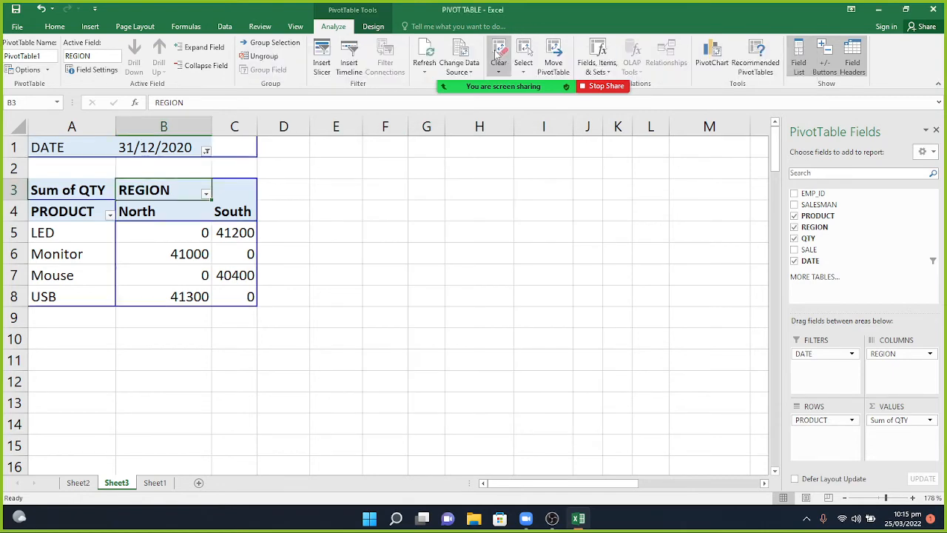
pyautogui.click(499, 68)
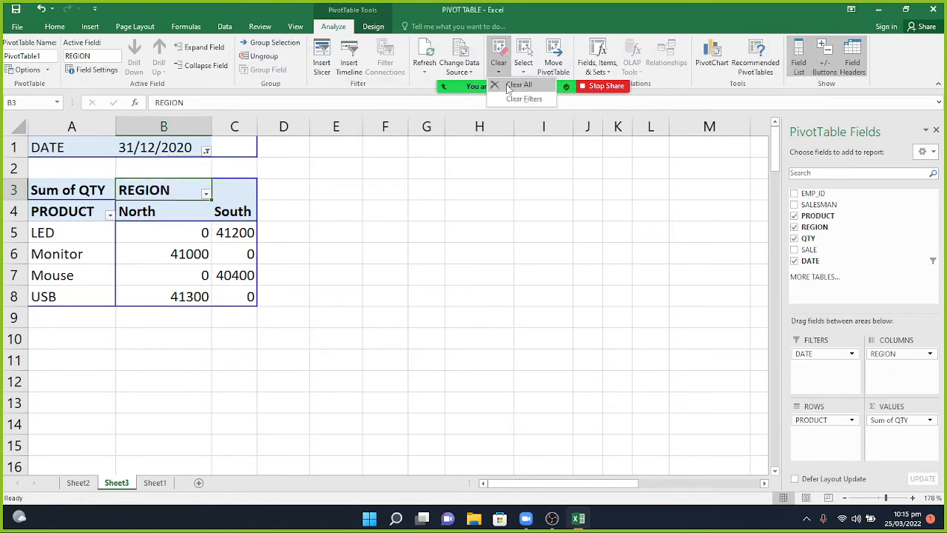
pyautogui.click(511, 85)
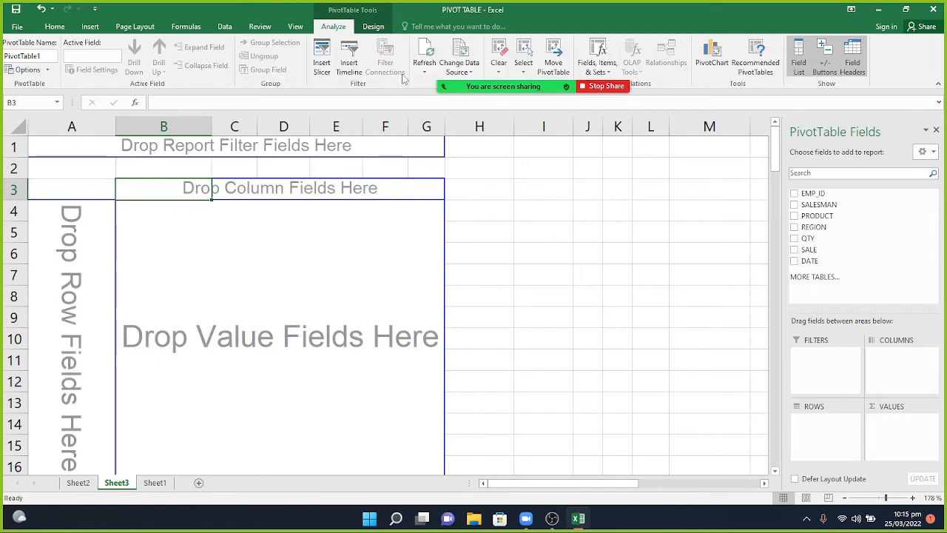
# Untick Classic PivotTable layout on the PivotTable Options Display tab and apply.
pyautogui.rightClick(313, 201)
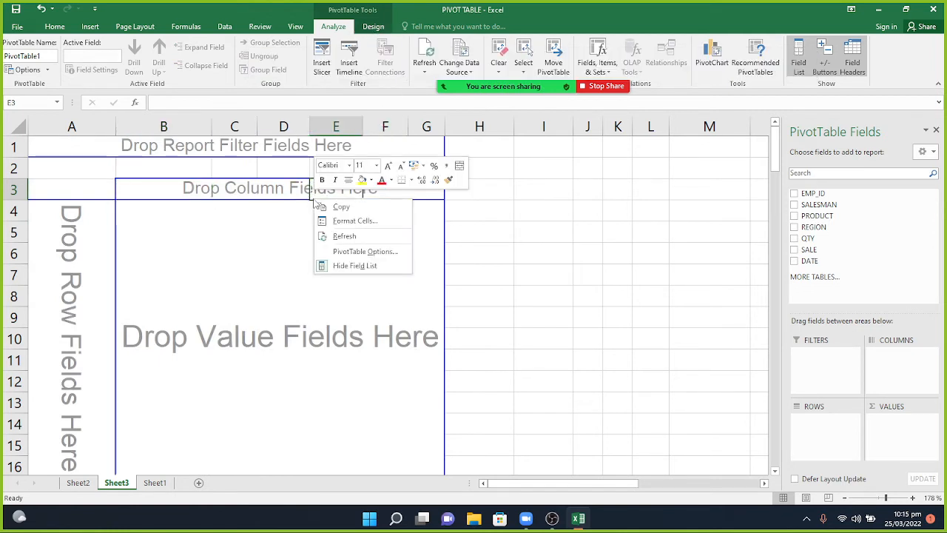
pyautogui.click(333, 252)
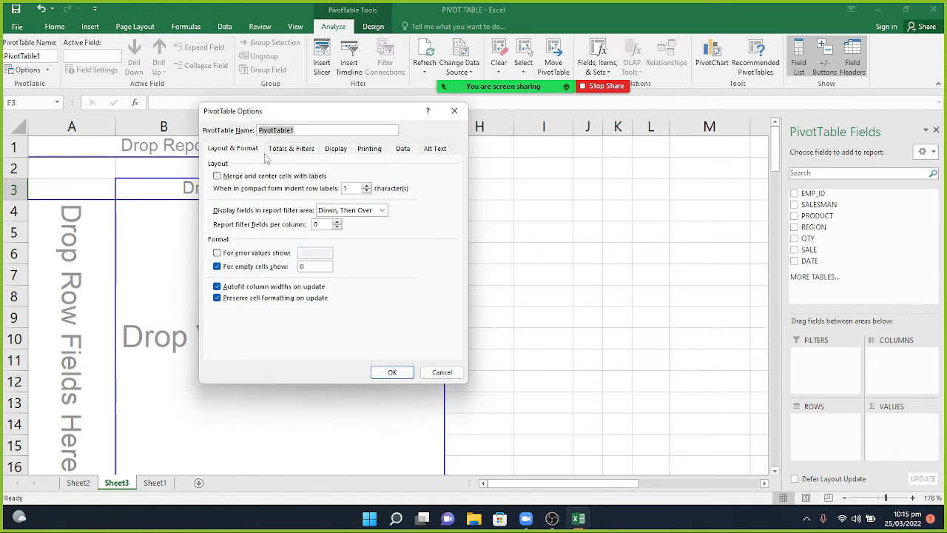
pyautogui.click(337, 149)
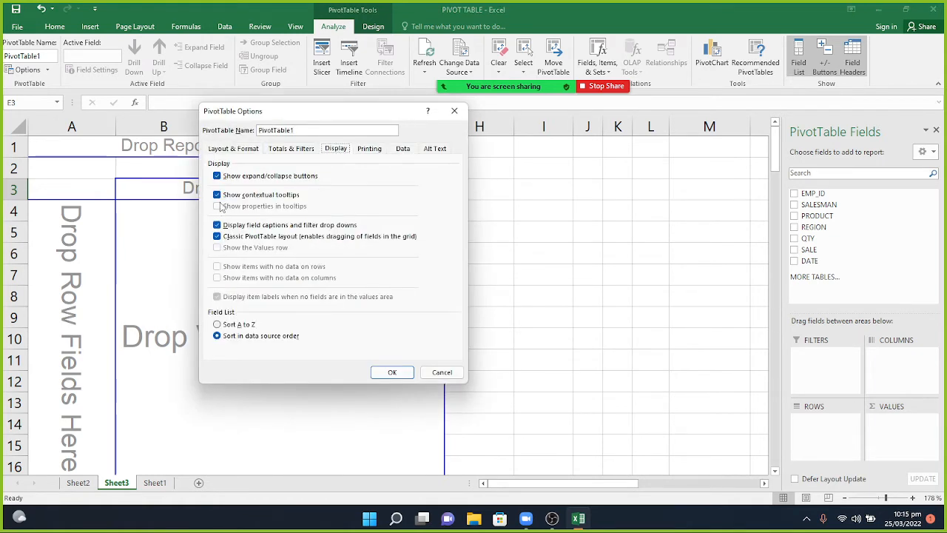
pyautogui.click(218, 237)
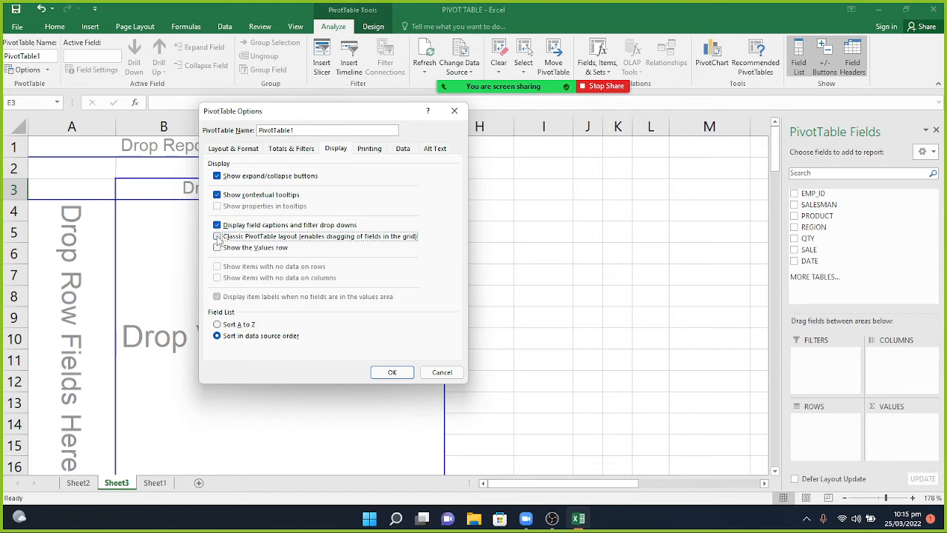
pyautogui.click(393, 372)
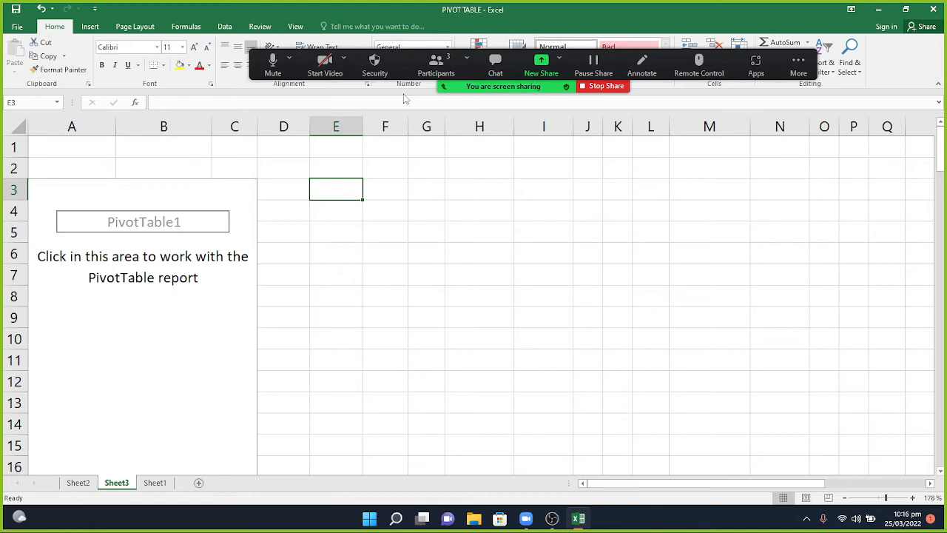
# Lay out the pivot with PRODUCT in Rows, REGION in Columns, SALE in Values and DATE in Filters.
pyautogui.click(170, 222)
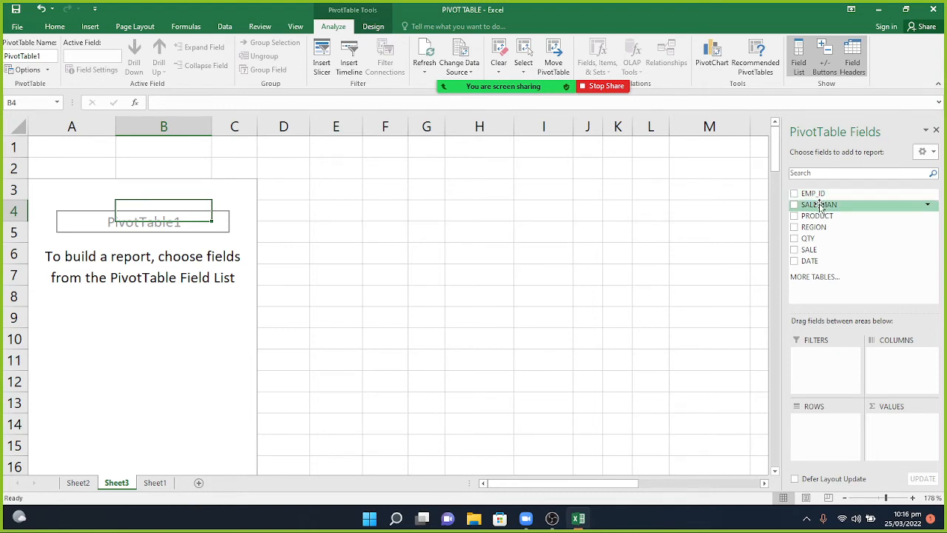
pyautogui.moveTo(817, 216); pyautogui.dragTo(827, 447)
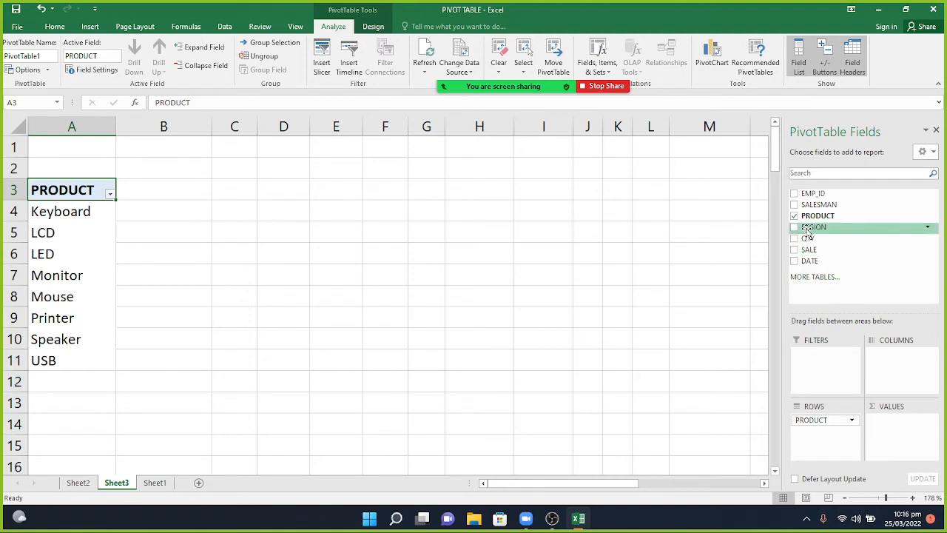
pyautogui.moveTo(807, 228); pyautogui.dragTo(889, 385)
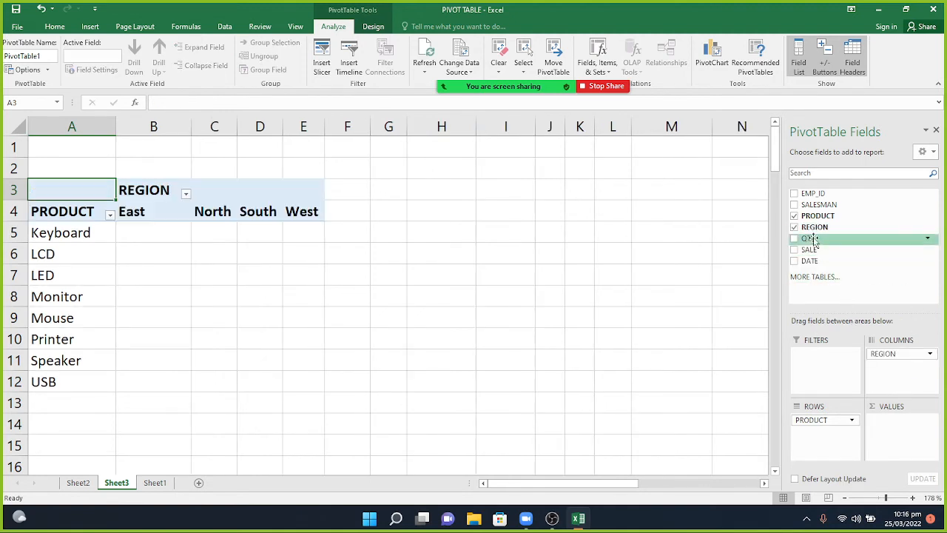
pyautogui.moveTo(808, 252); pyautogui.dragTo(888, 430)
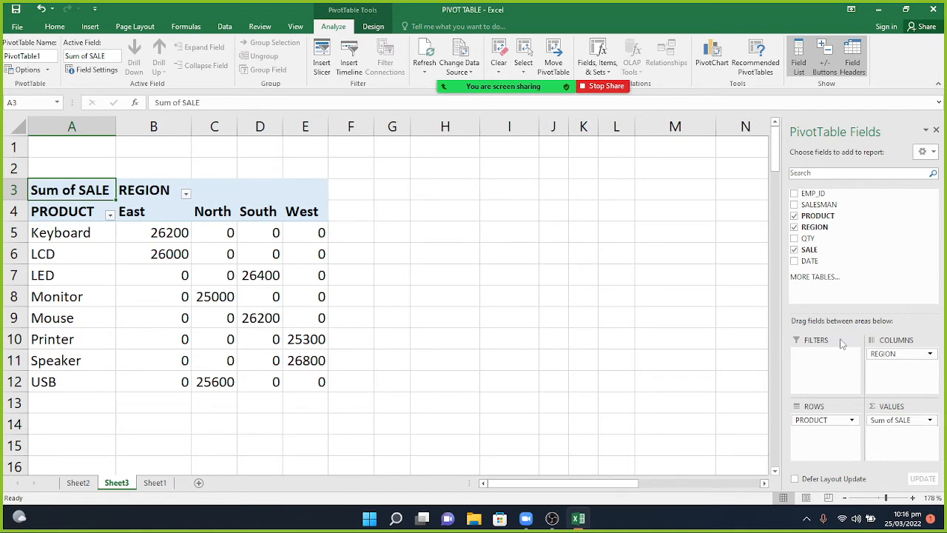
pyautogui.moveTo(811, 260); pyautogui.dragTo(818, 375)
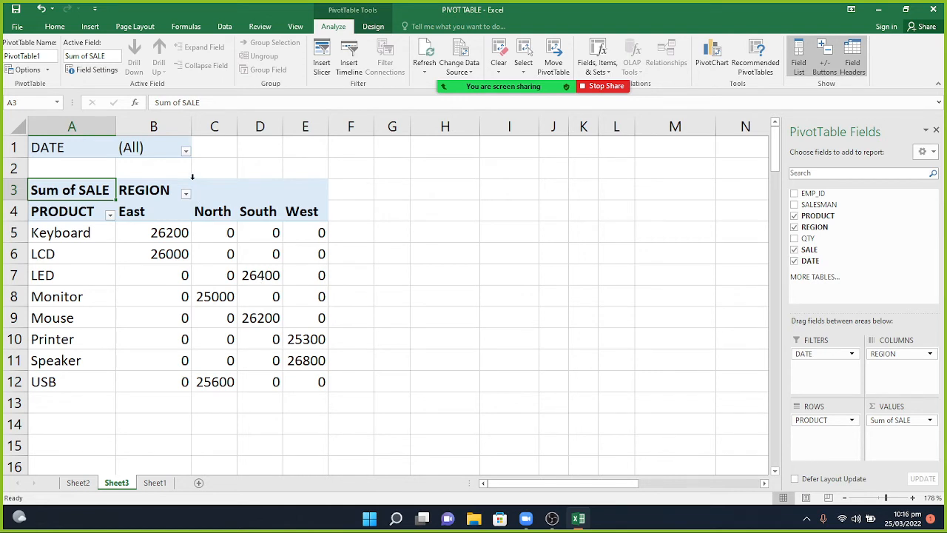
# Filter the pivot by DATE to 02/03/2020, then to 01/05/2020.
pyautogui.click(186, 151)
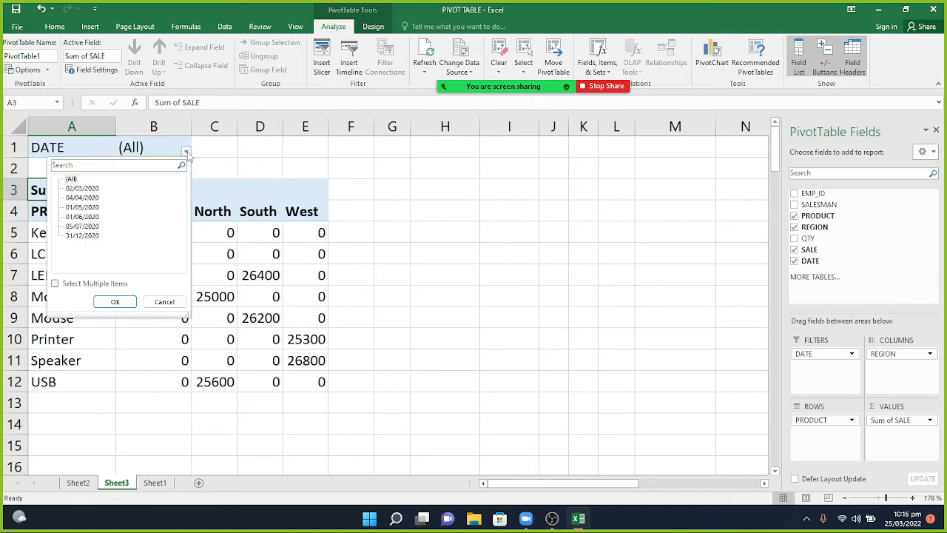
pyautogui.click(93, 190)
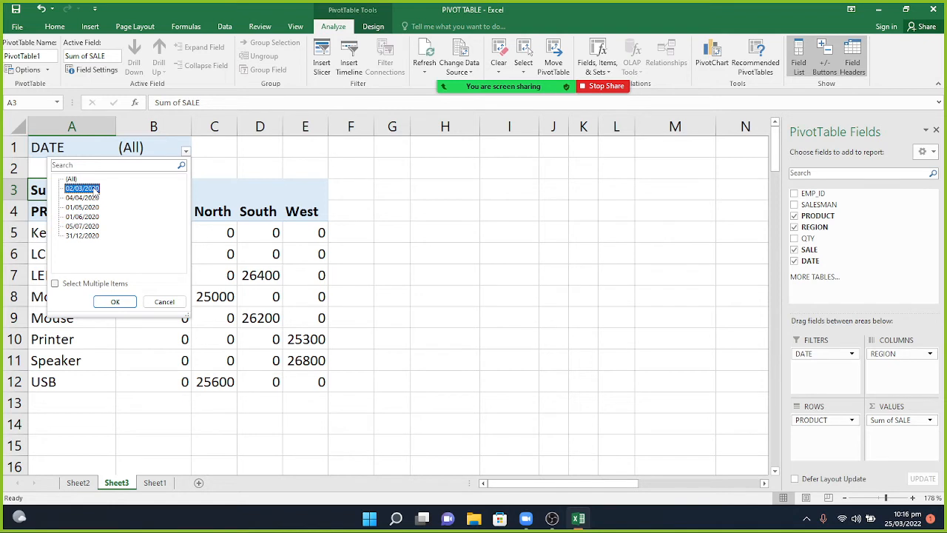
pyautogui.click(115, 302)
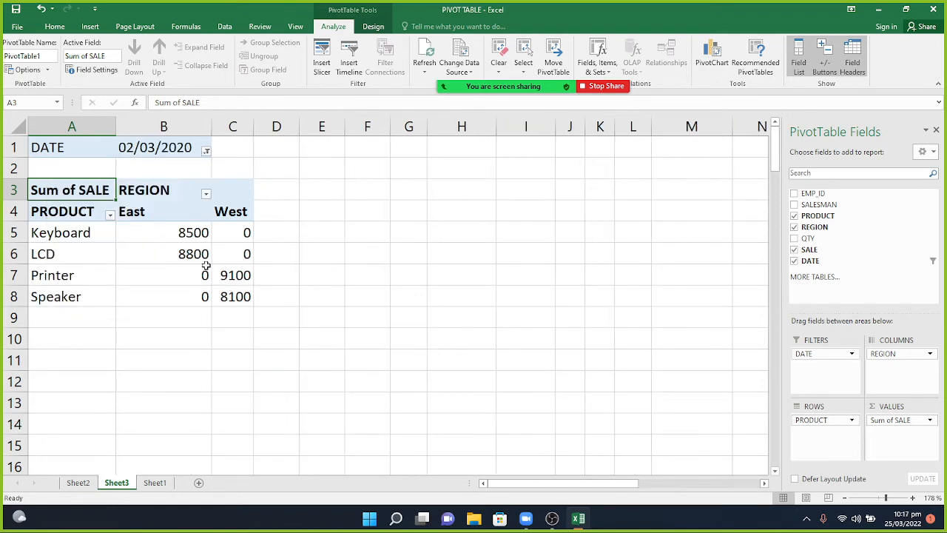
pyautogui.moveTo(167, 254)
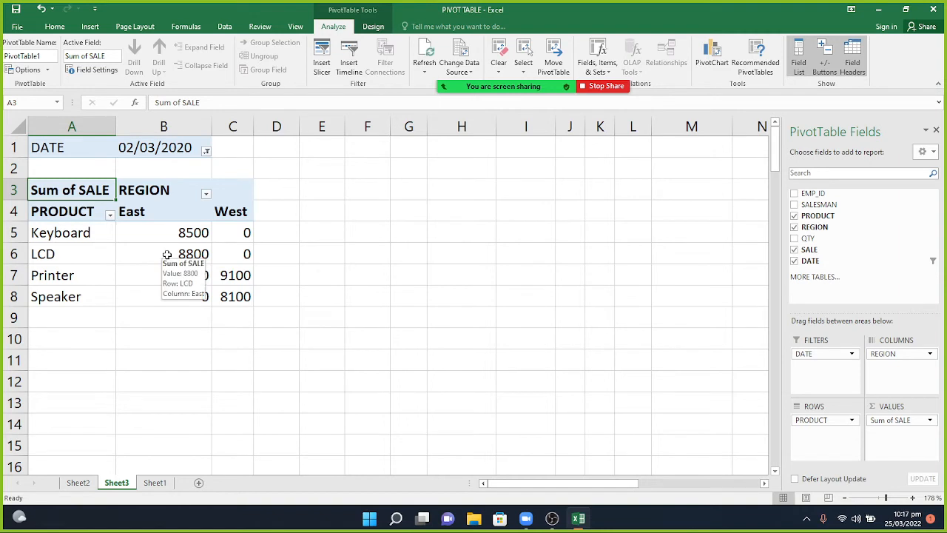
pyautogui.click(208, 151)
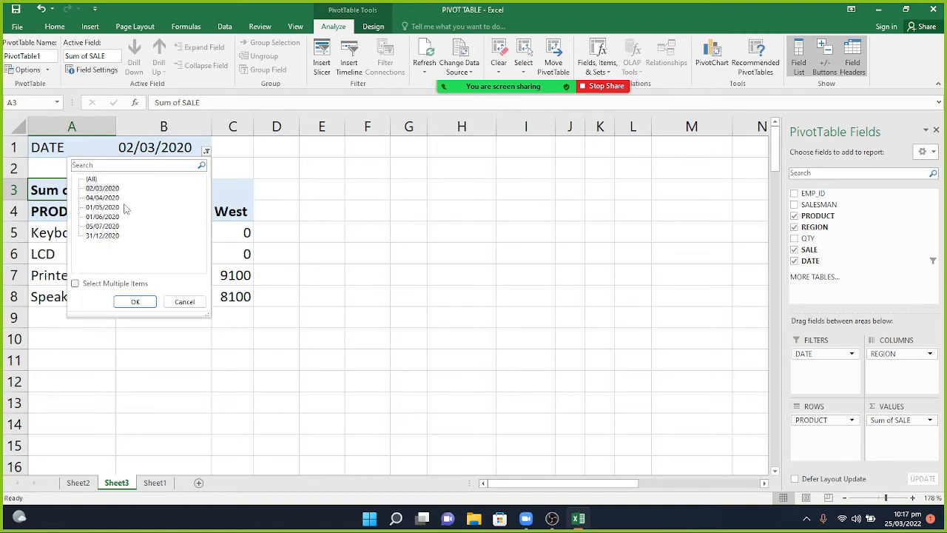
pyautogui.click(105, 208)
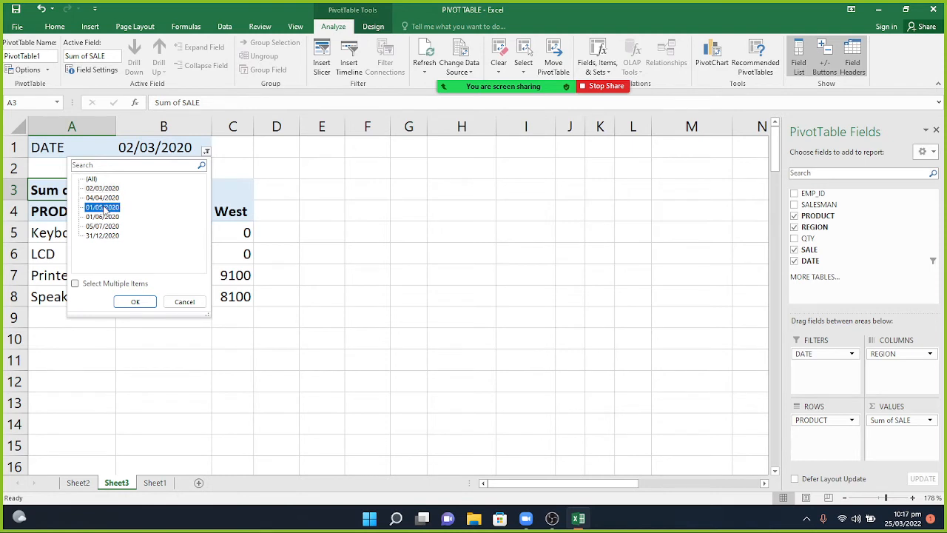
pyautogui.click(134, 303)
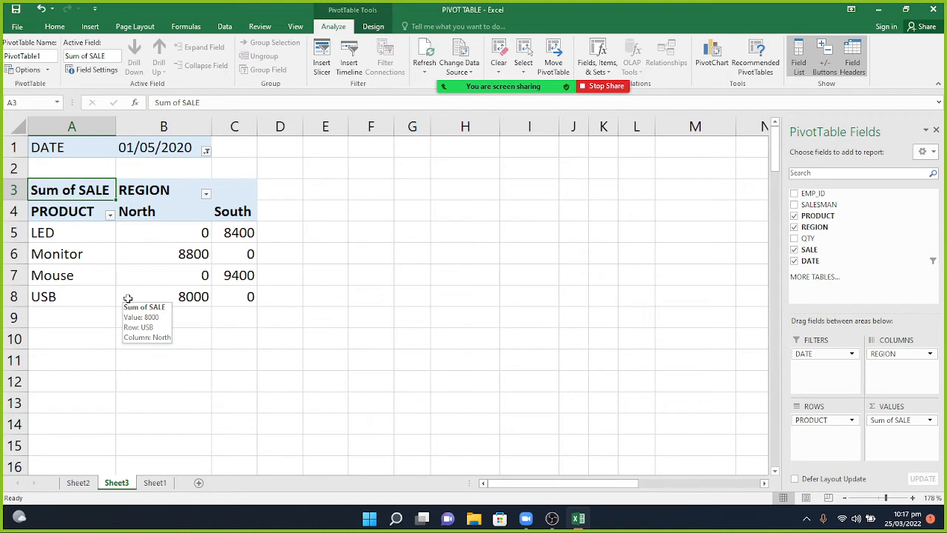
# Reset the DATE filter to (All), then reopen it with Select Multiple Items enabled.
pyautogui.click(207, 151)
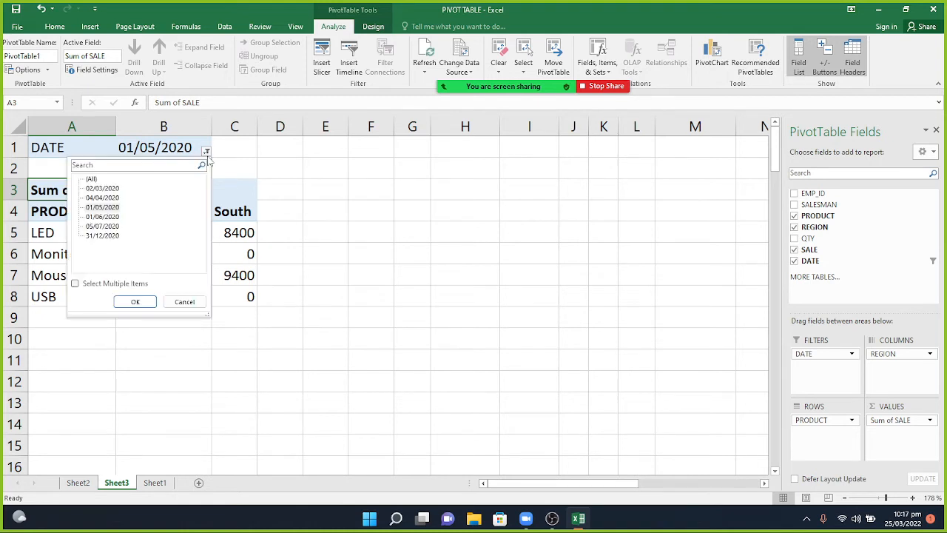
pyautogui.click(91, 179)
pyautogui.click(127, 300)
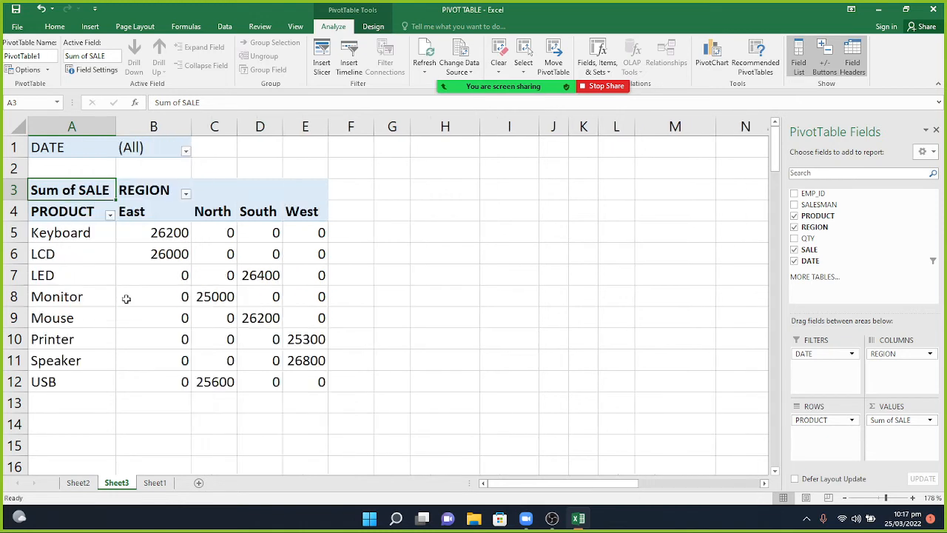
pyautogui.click(186, 152)
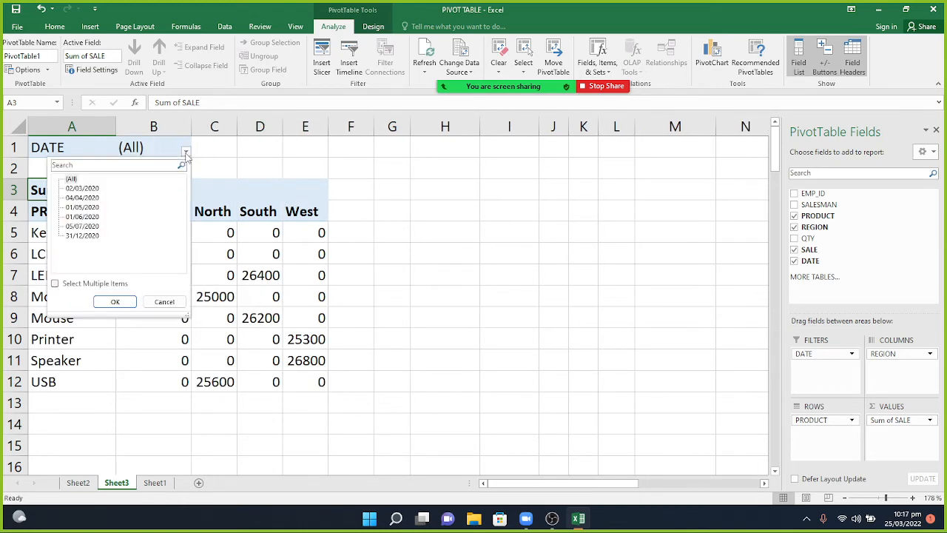
pyautogui.click(54, 283)
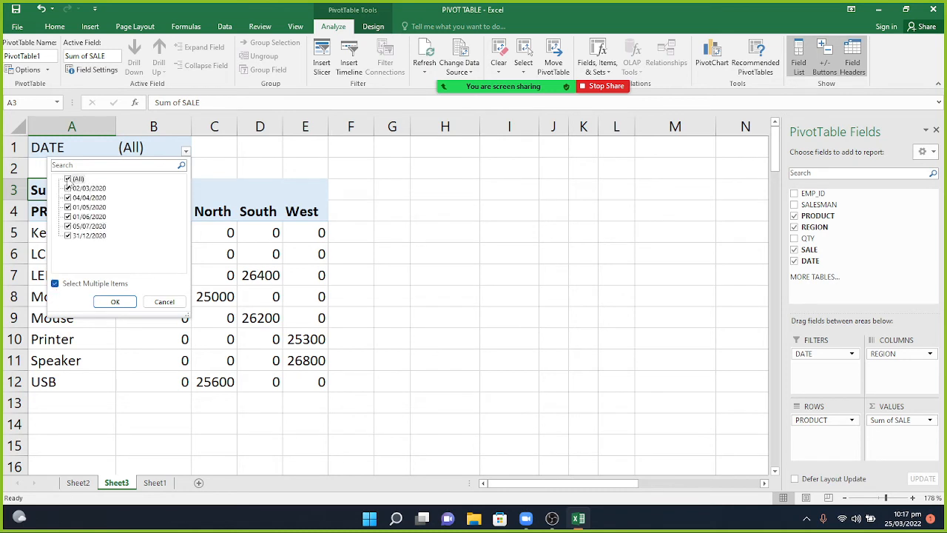
# Untick (All) and keep only 02/03/2020, 01/06/2020 and 31/12/2020 in the DATE filter.
pyautogui.click(67, 179)
pyautogui.click(67, 188)
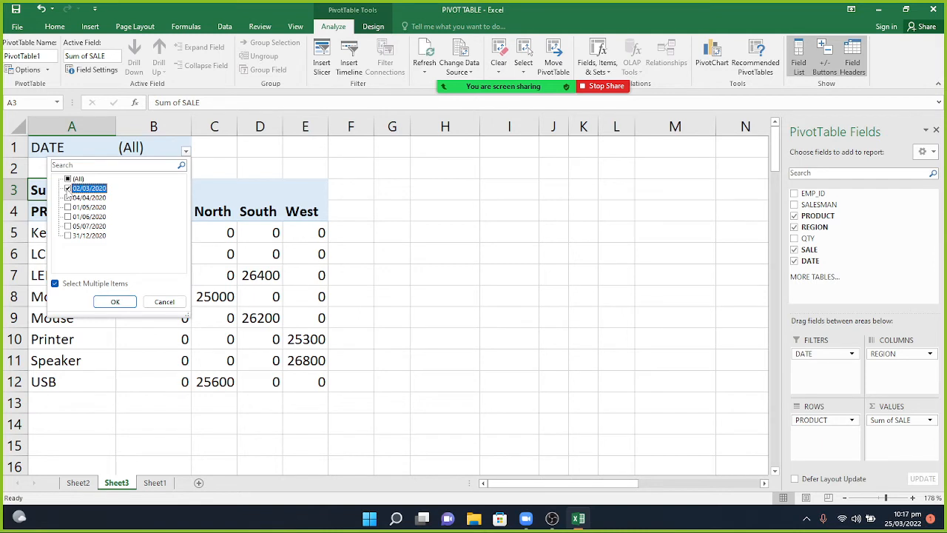
pyautogui.click(67, 216)
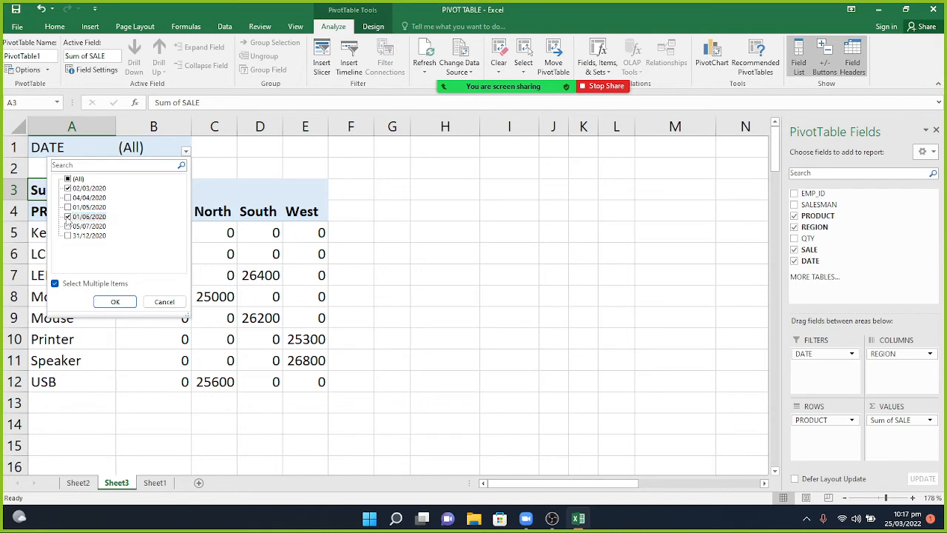
pyautogui.click(67, 235)
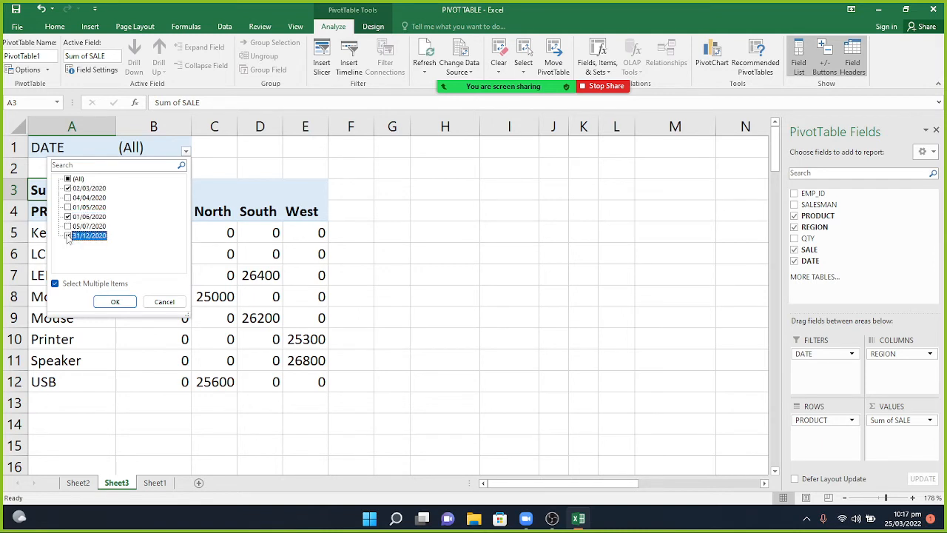
pyautogui.click(117, 302)
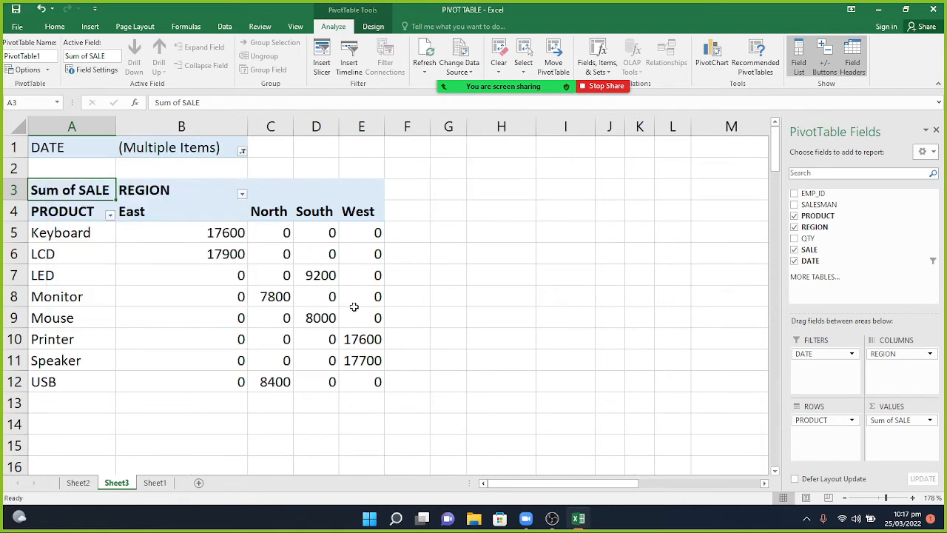
pyautogui.moveTo(337, 284)
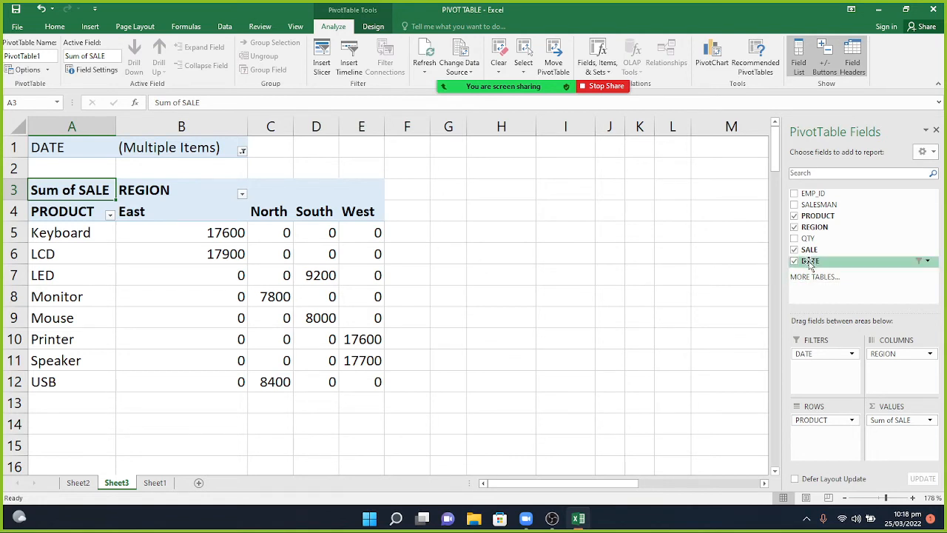
# Move DATE from Filters to Rows and then Columns, then remove DATE and Months from the layout.
pyautogui.moveTo(810, 265); pyautogui.dragTo(839, 441)
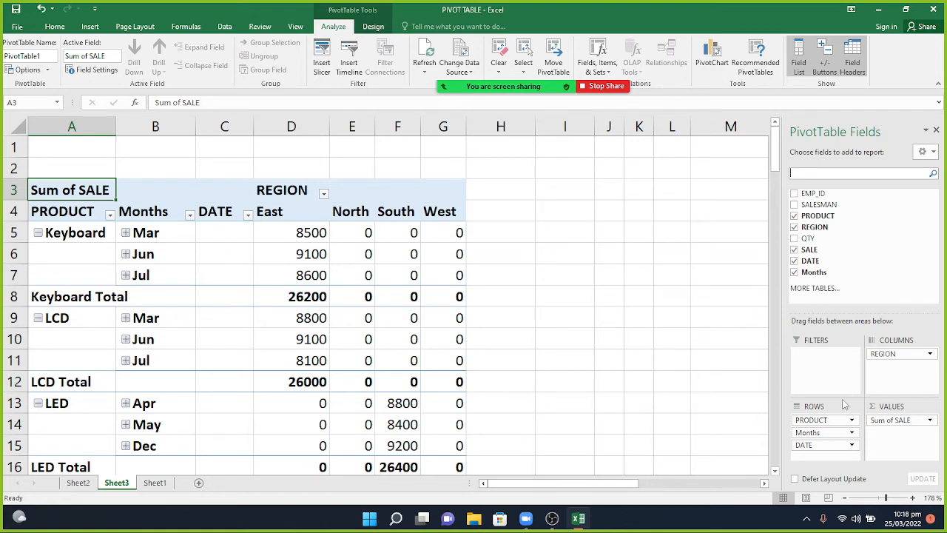
pyautogui.moveTo(824, 449); pyautogui.dragTo(900, 373)
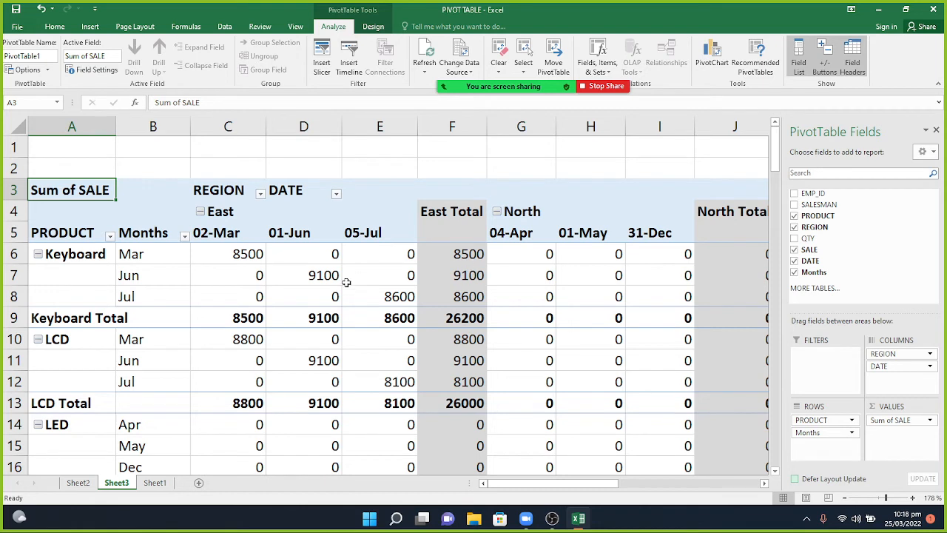
pyautogui.moveTo(345, 283)
pyautogui.moveTo(258, 275)
pyautogui.moveTo(880, 368); pyautogui.dragTo(844, 217)
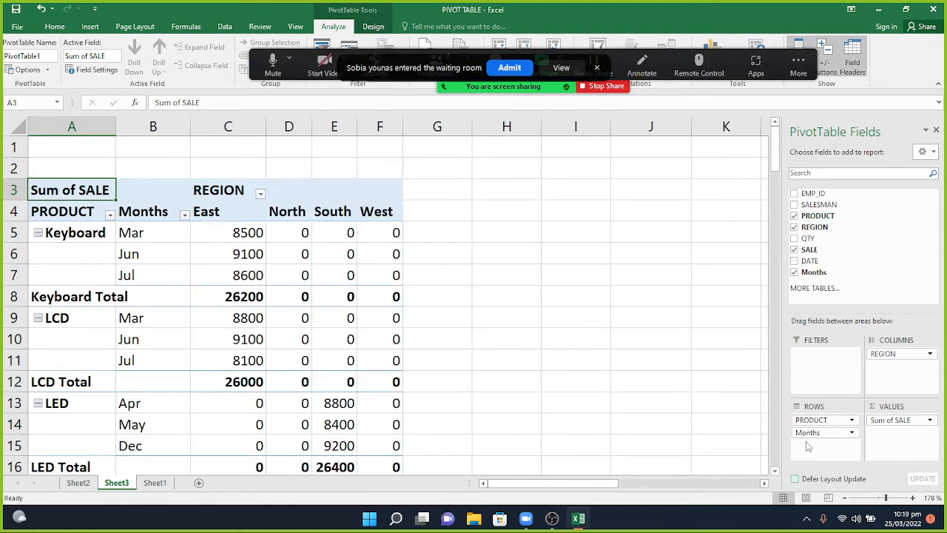
pyautogui.moveTo(806, 439); pyautogui.dragTo(868, 235)
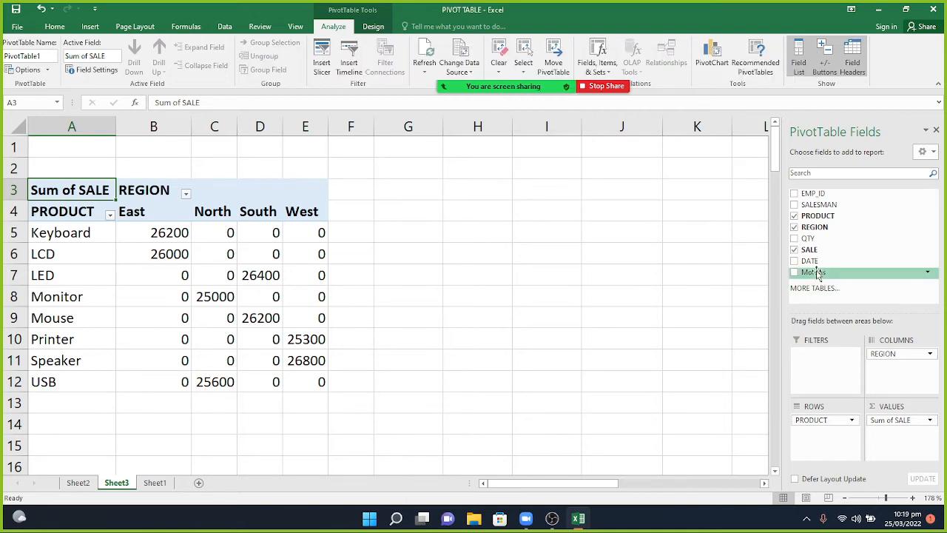
# Move DATE into Filters, then Columns (adding Months), then Rows below PRODUCT.
pyautogui.moveTo(809, 260); pyautogui.dragTo(809, 363)
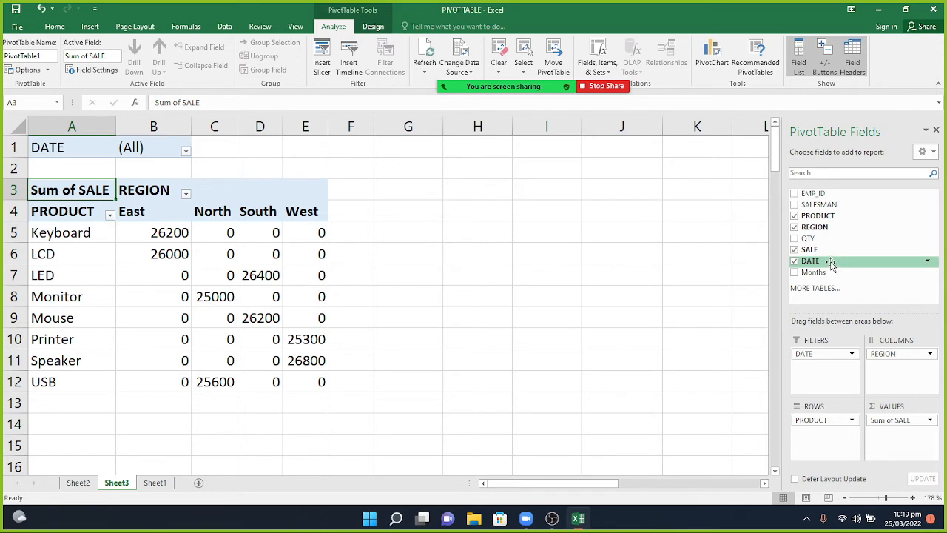
pyautogui.moveTo(831, 263); pyautogui.dragTo(892, 370)
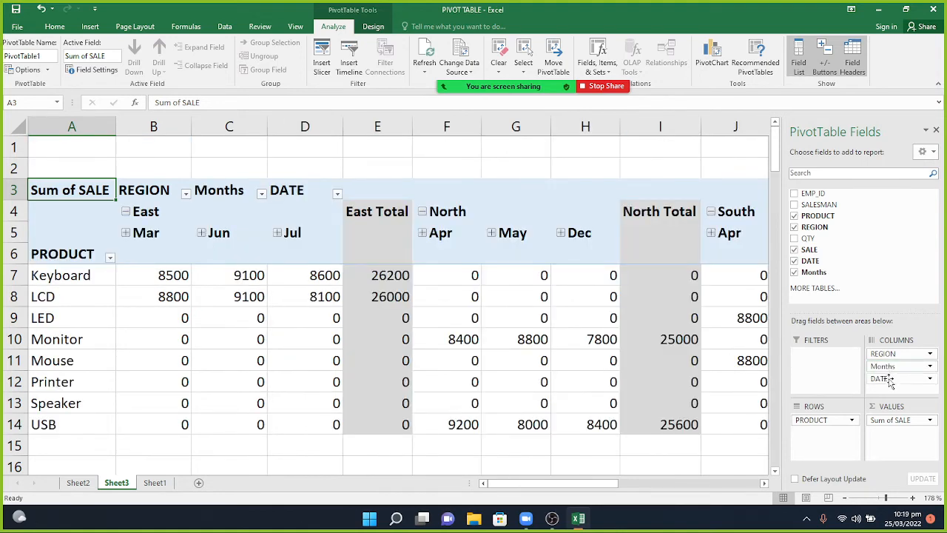
pyautogui.moveTo(890, 381); pyautogui.dragTo(811, 443)
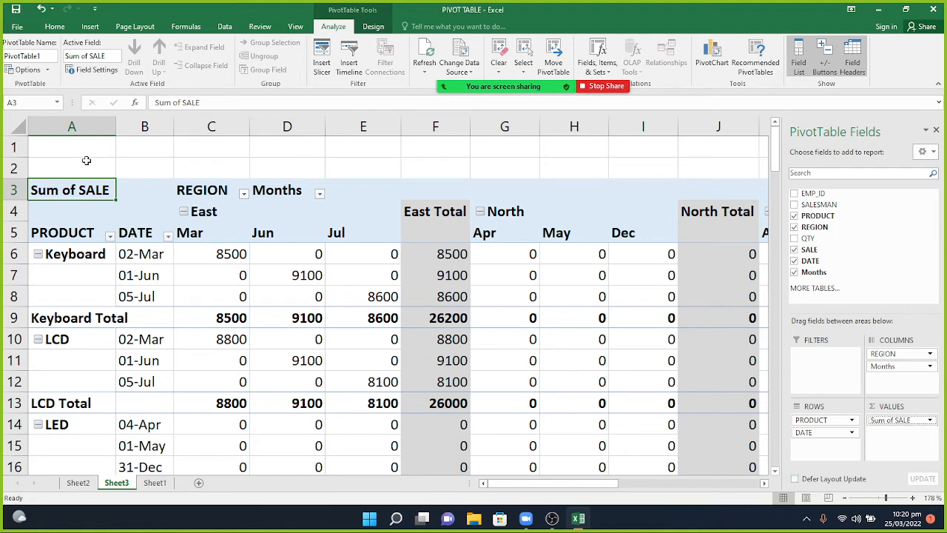
# Dismiss the Sum of SALE options and the meeting chat, then reselect the pivot.
pyautogui.click(930, 420)
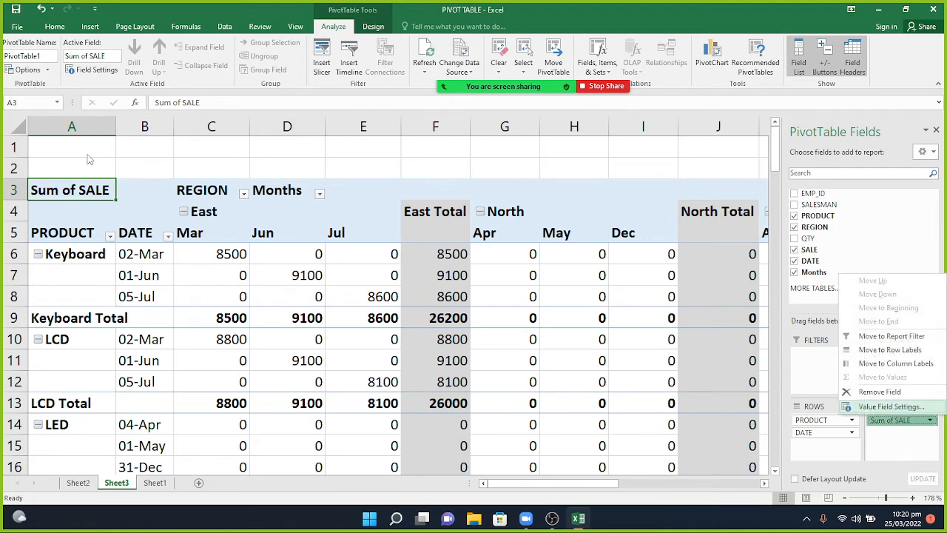
pyautogui.click(86, 153)
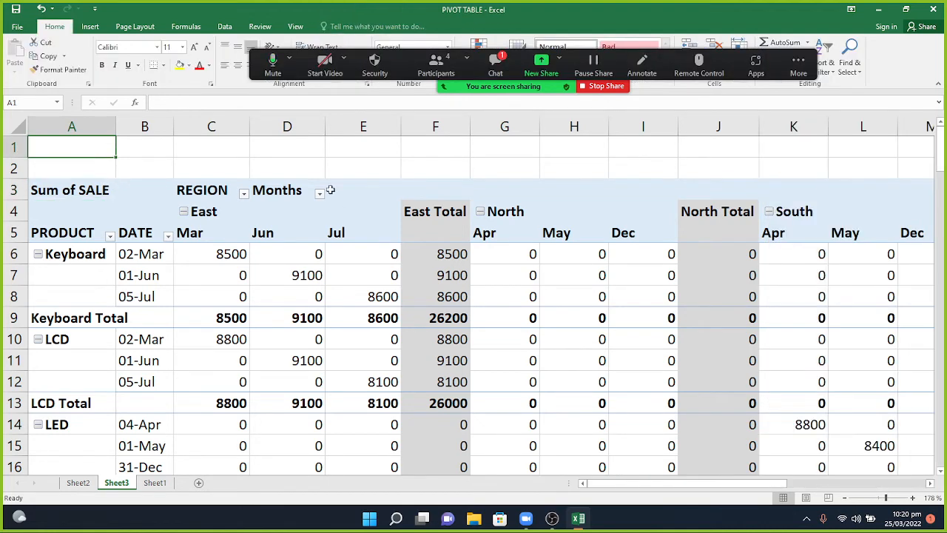
pyautogui.click(502, 63)
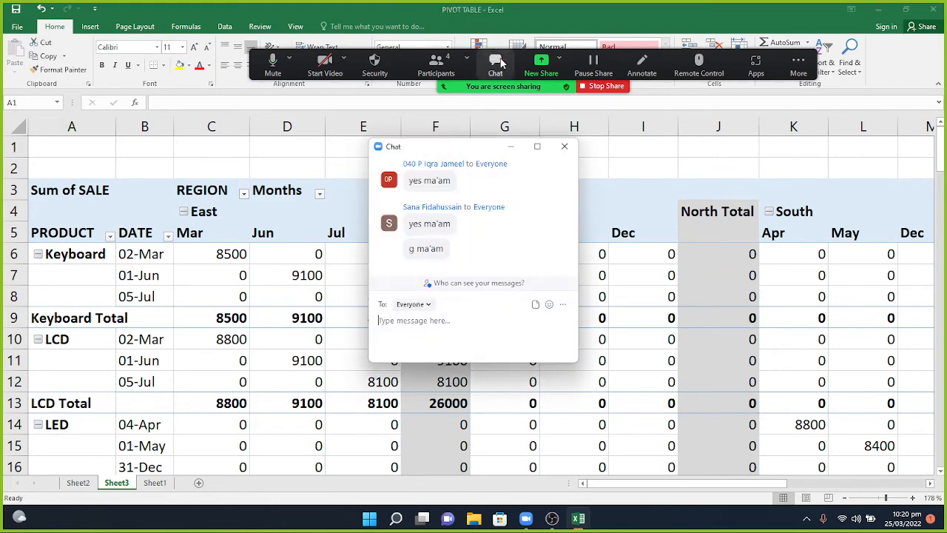
pyautogui.click(510, 147)
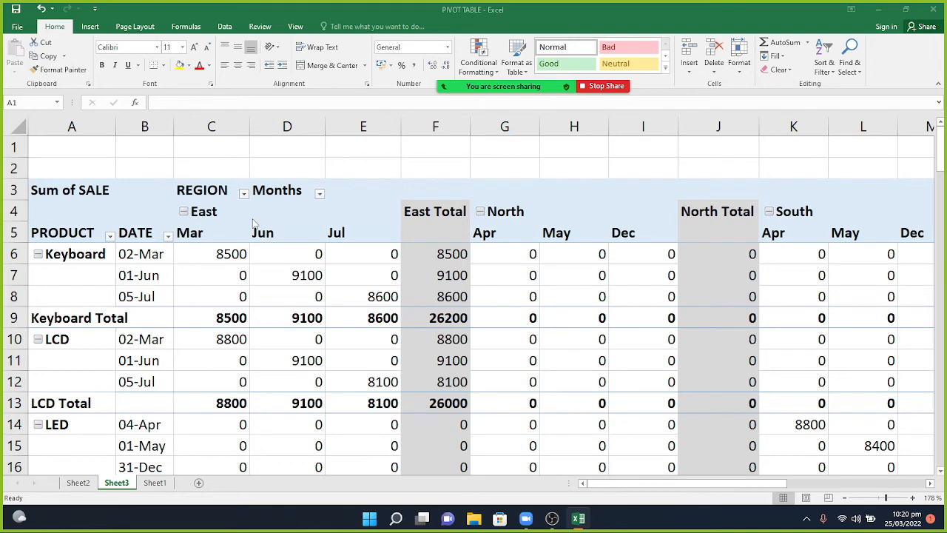
pyautogui.click(140, 196)
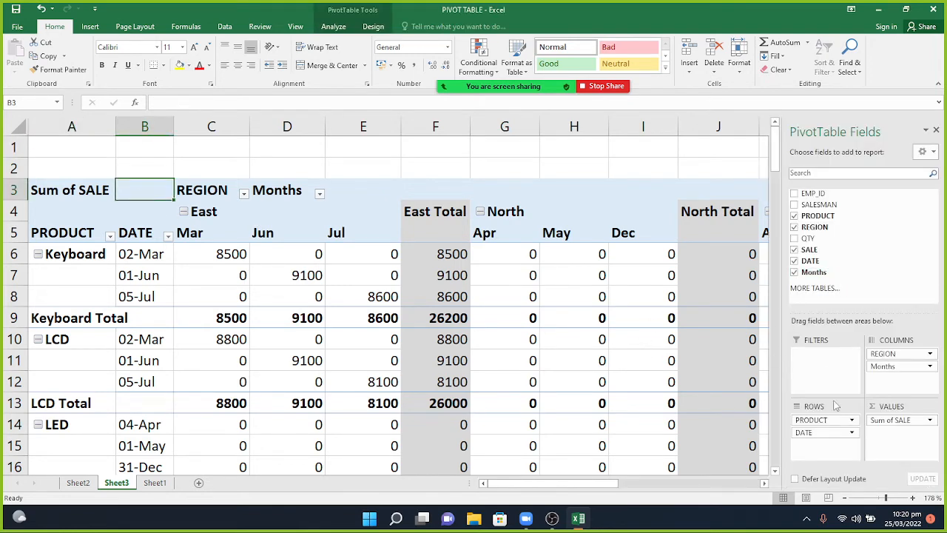
# Remove DATE from Rows and Months from Columns, then add DATE as a report filter.
pyautogui.moveTo(824, 433); pyautogui.dragTo(856, 248)
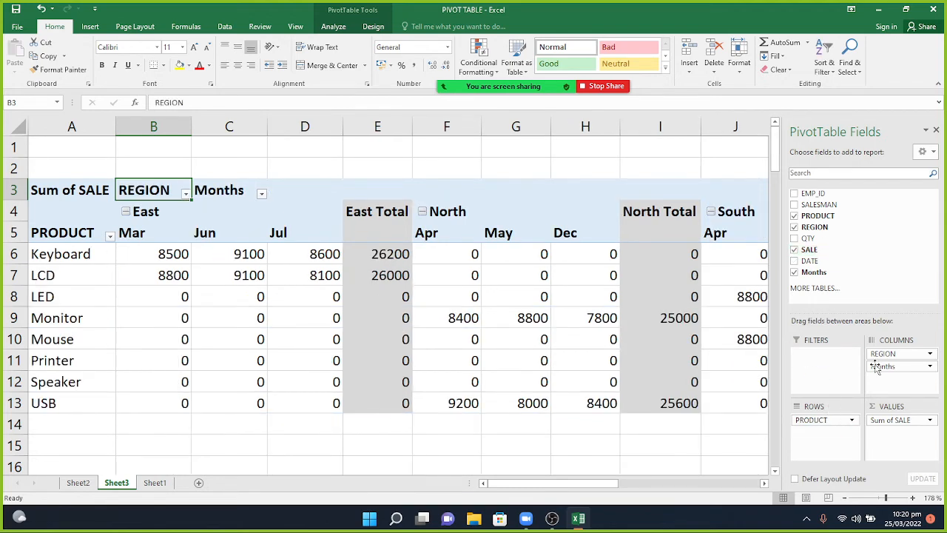
pyautogui.moveTo(891, 369); pyautogui.dragTo(879, 265)
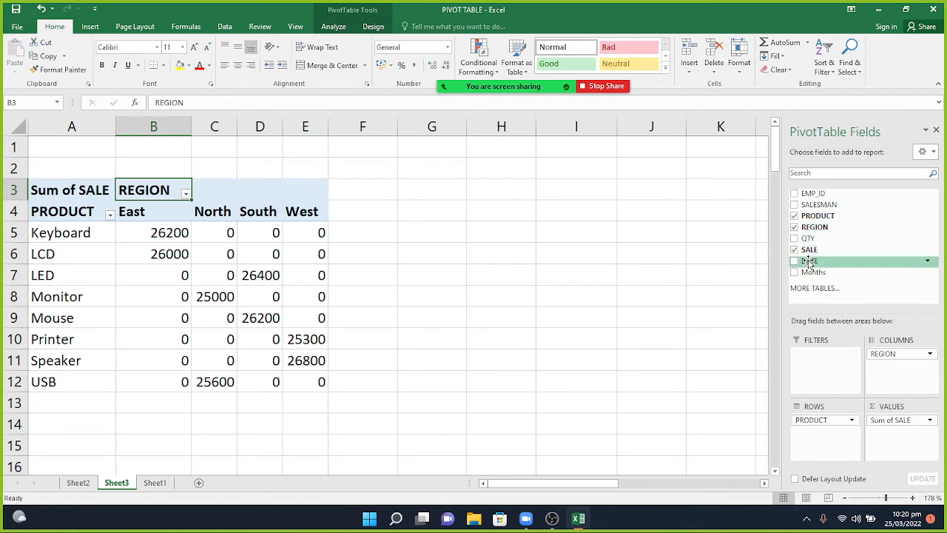
pyautogui.moveTo(810, 261); pyautogui.dragTo(814, 369)
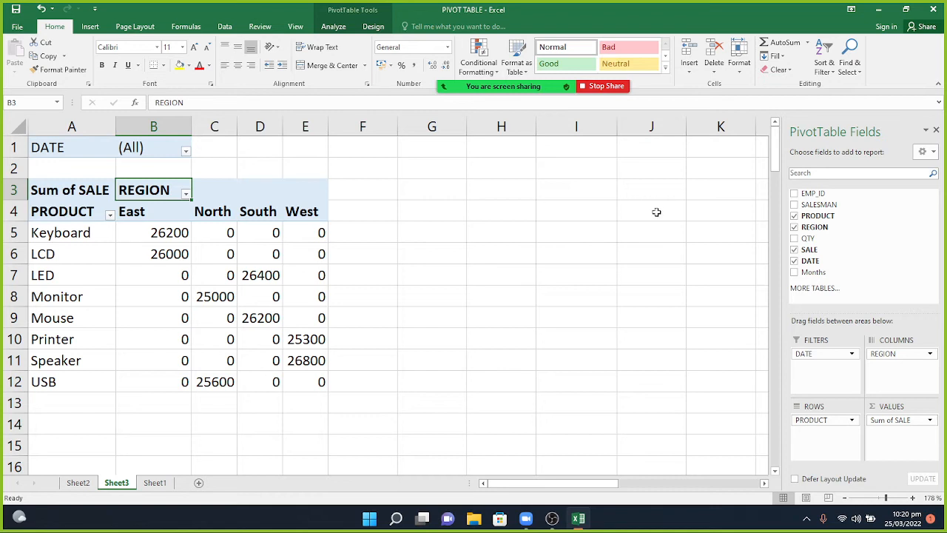
# Add REGION as a second report filter and set it to South.
pyautogui.moveTo(807, 232); pyautogui.dragTo(819, 369)
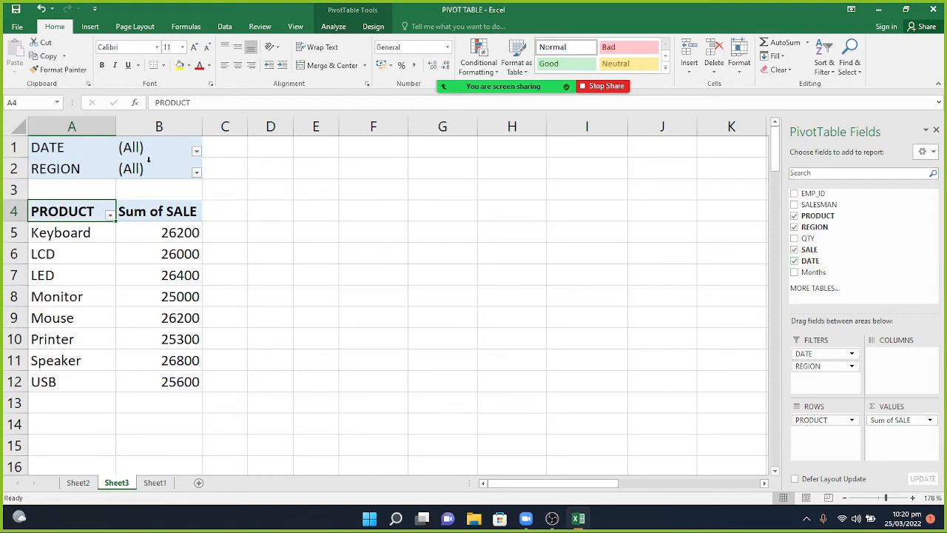
pyautogui.click(196, 172)
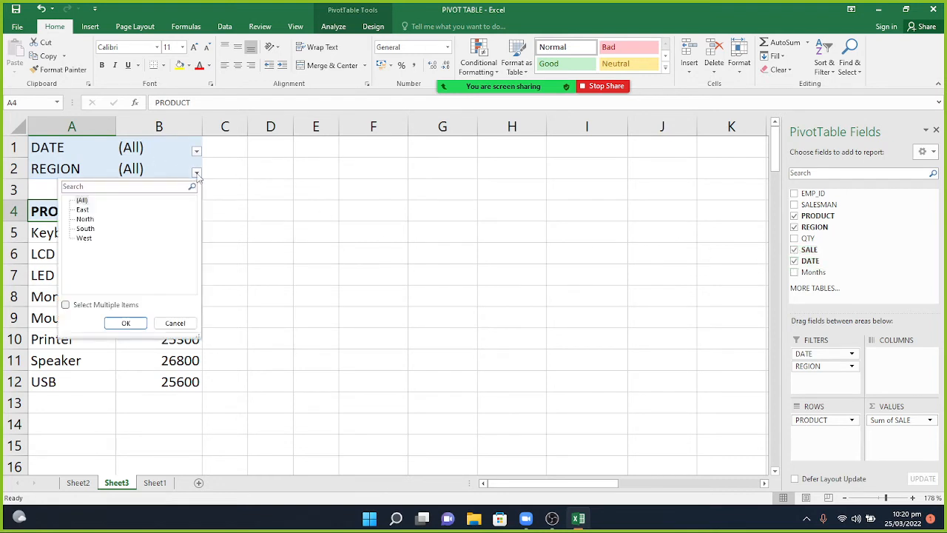
pyautogui.click(79, 231)
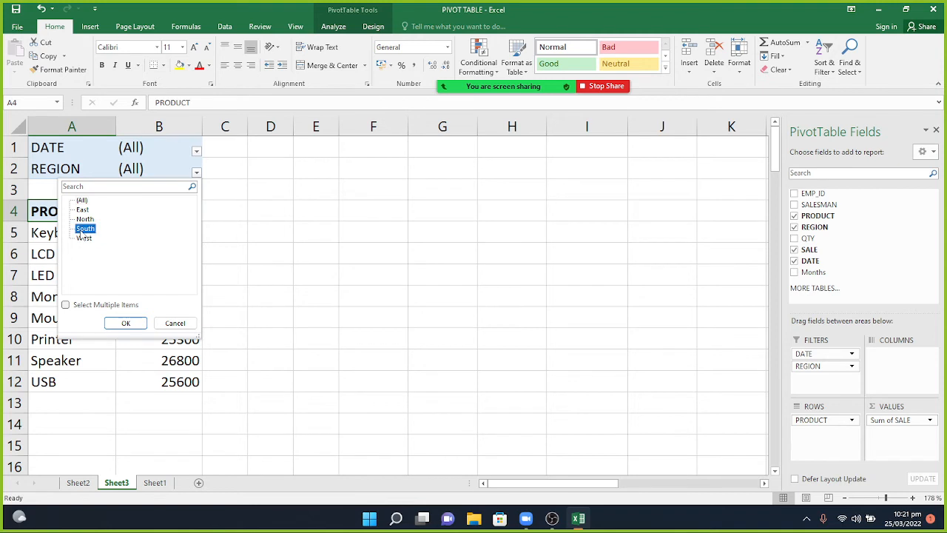
pyautogui.click(126, 323)
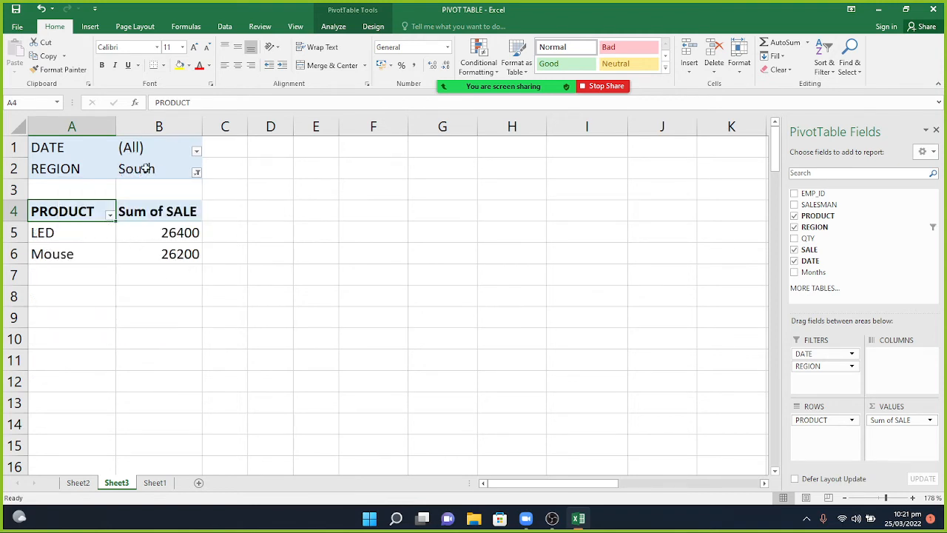
# Filter DATE to only 01-Jan, then add 03-Jan to the selected dates.
pyautogui.click(196, 151)
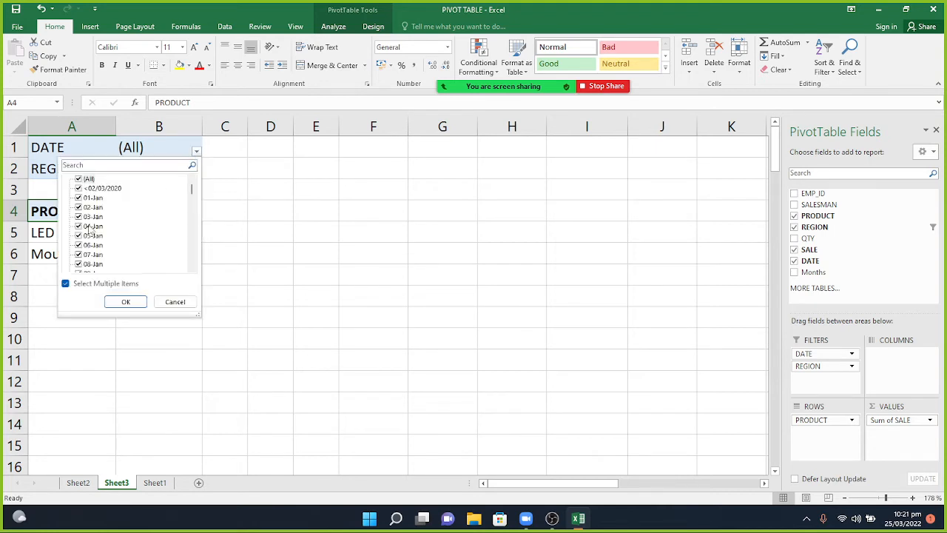
pyautogui.click(79, 179)
pyautogui.click(80, 198)
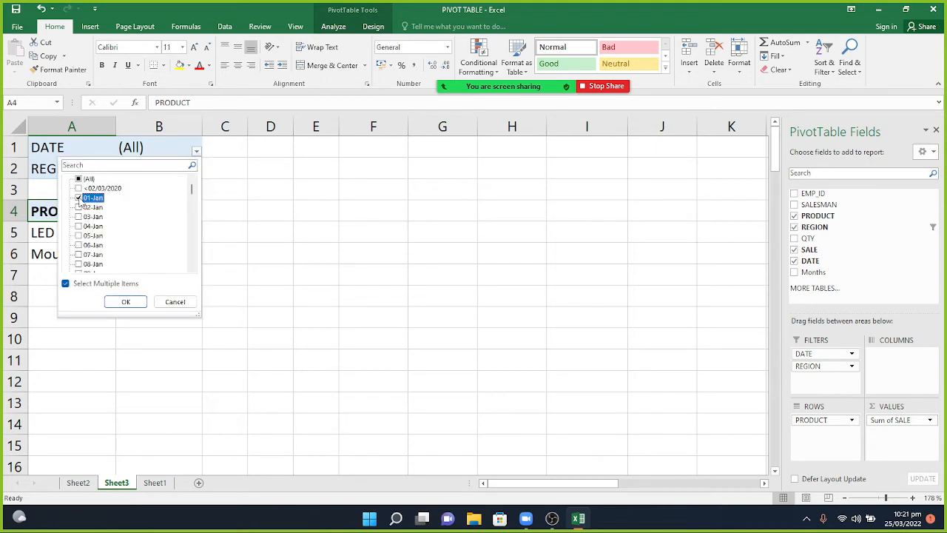
pyautogui.click(126, 302)
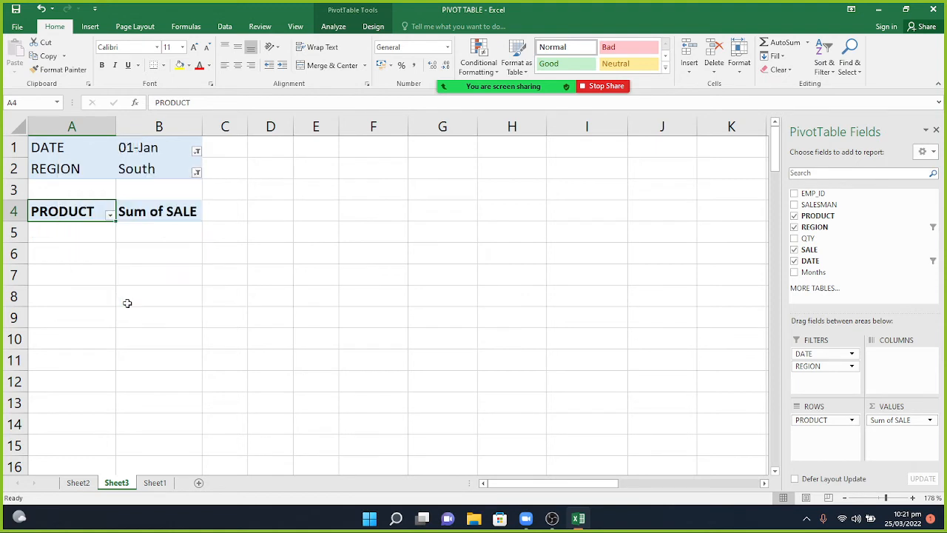
pyautogui.click(196, 151)
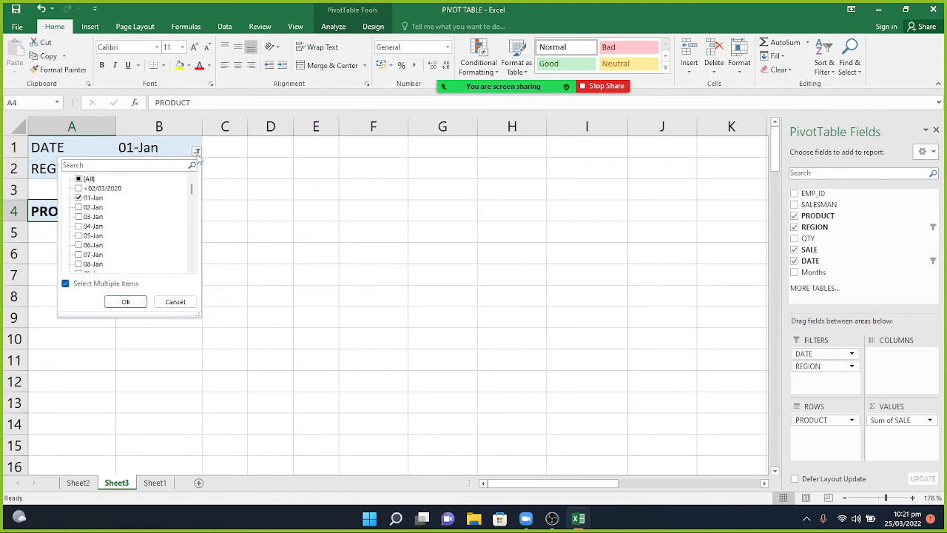
pyautogui.click(94, 217)
pyautogui.click(79, 216)
pyautogui.click(125, 301)
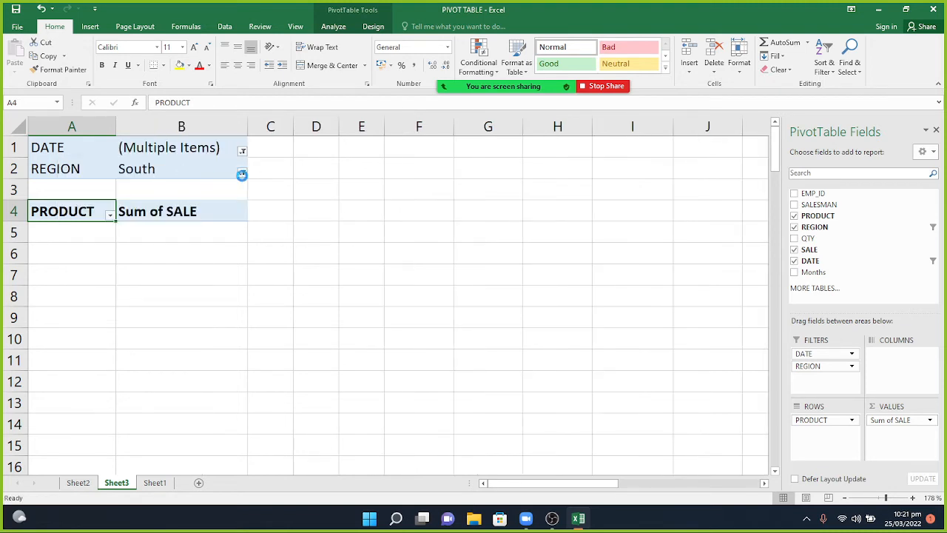
# Switch the REGION filter to West, then North, and reset DATE to all dates.
pyautogui.click(242, 172)
pyautogui.click(130, 237)
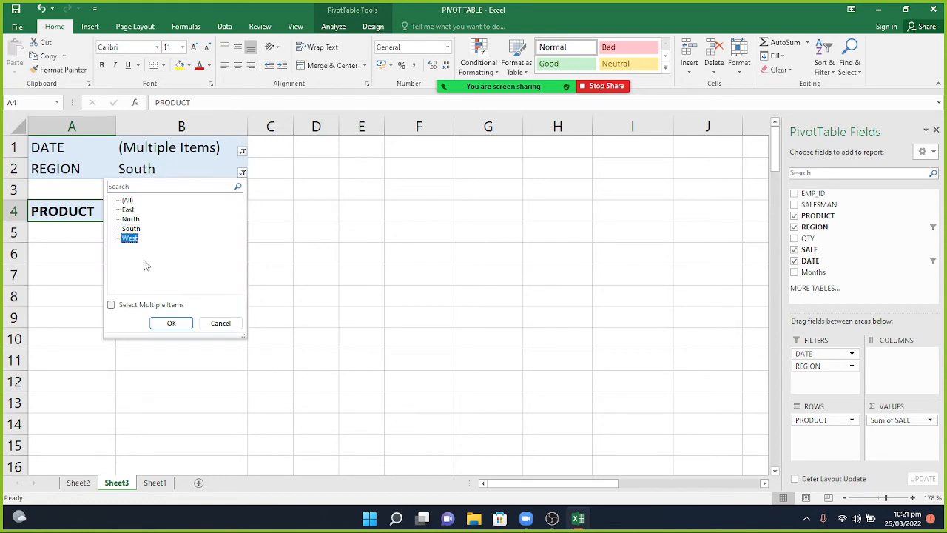
pyautogui.click(172, 323)
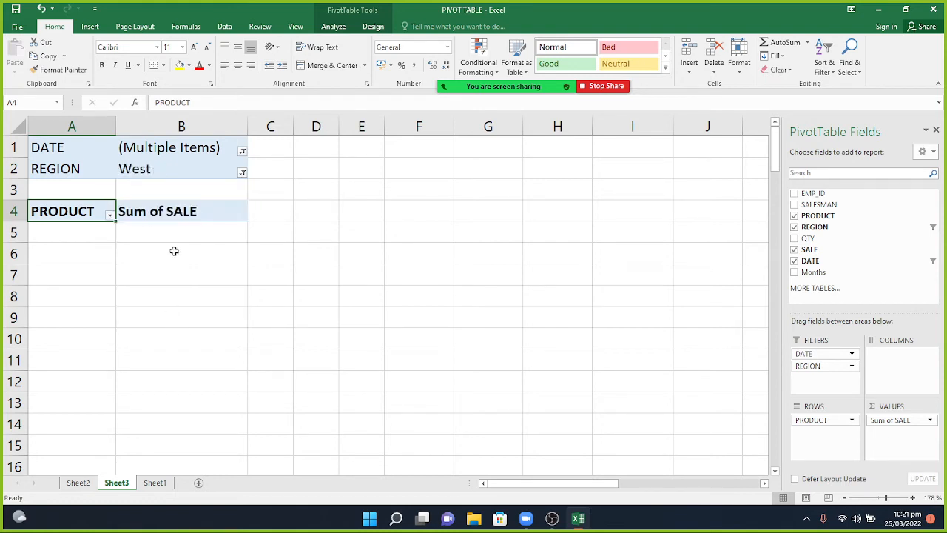
pyautogui.click(242, 172)
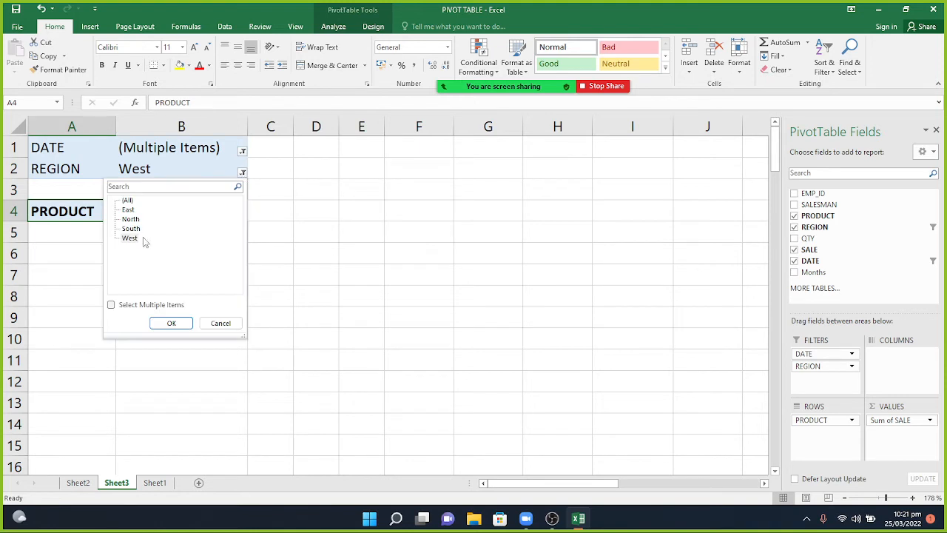
pyautogui.click(132, 219)
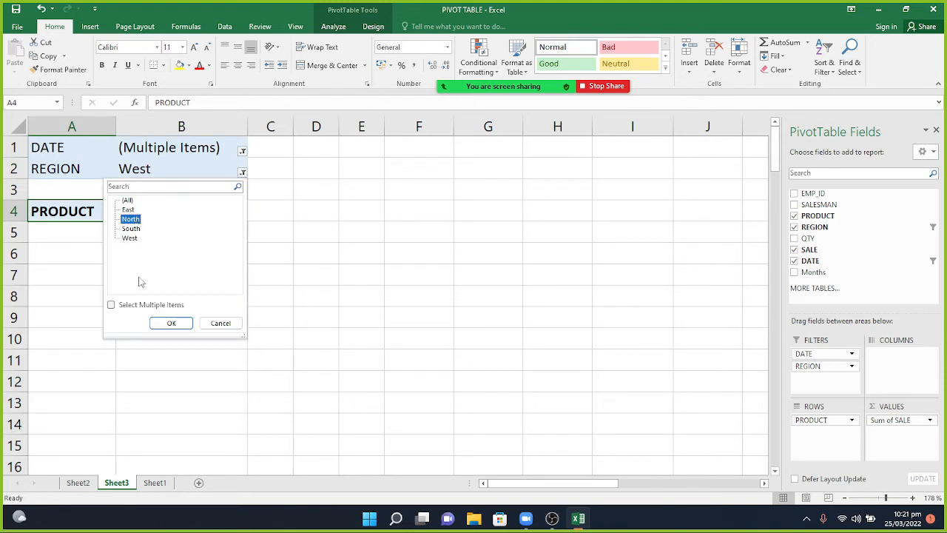
pyautogui.click(171, 323)
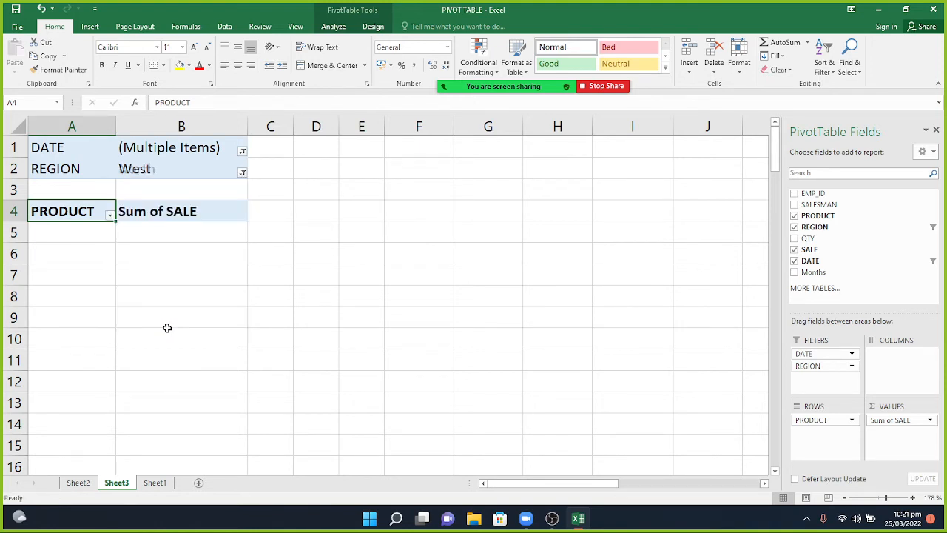
pyautogui.click(242, 151)
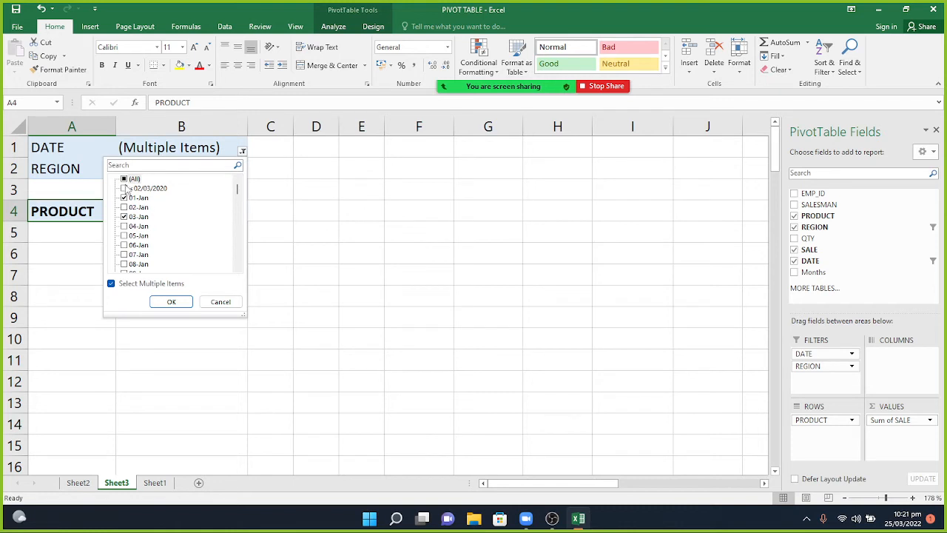
pyautogui.click(170, 301)
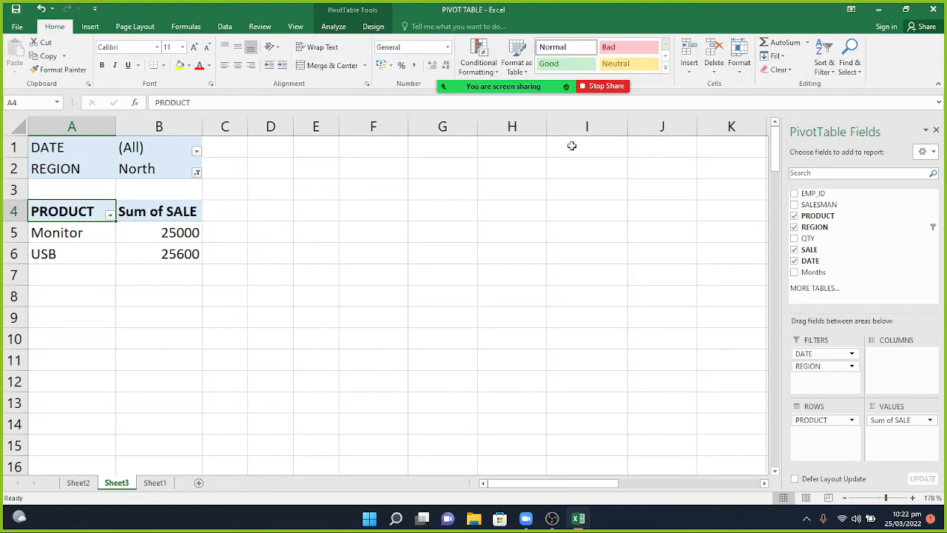
pyautogui.moveTo(528, 86)
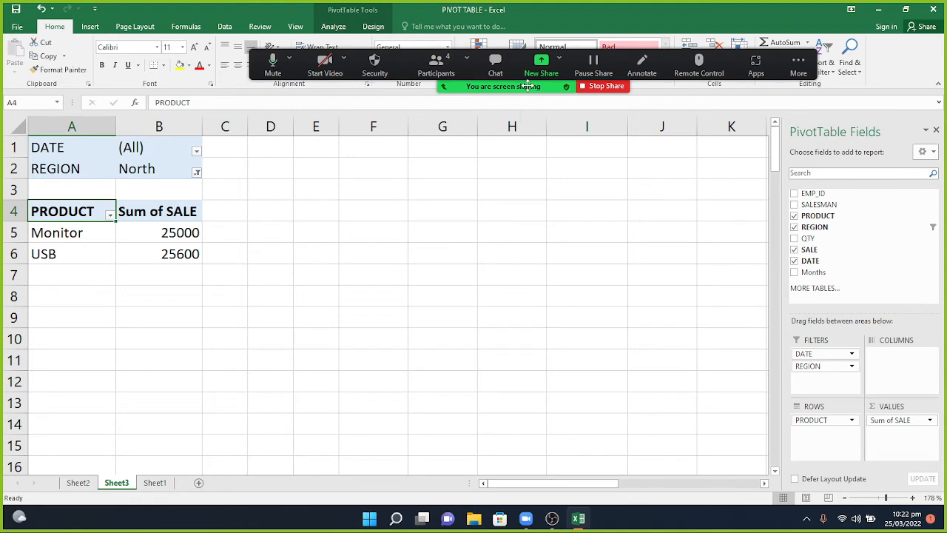
pyautogui.click(496, 63)
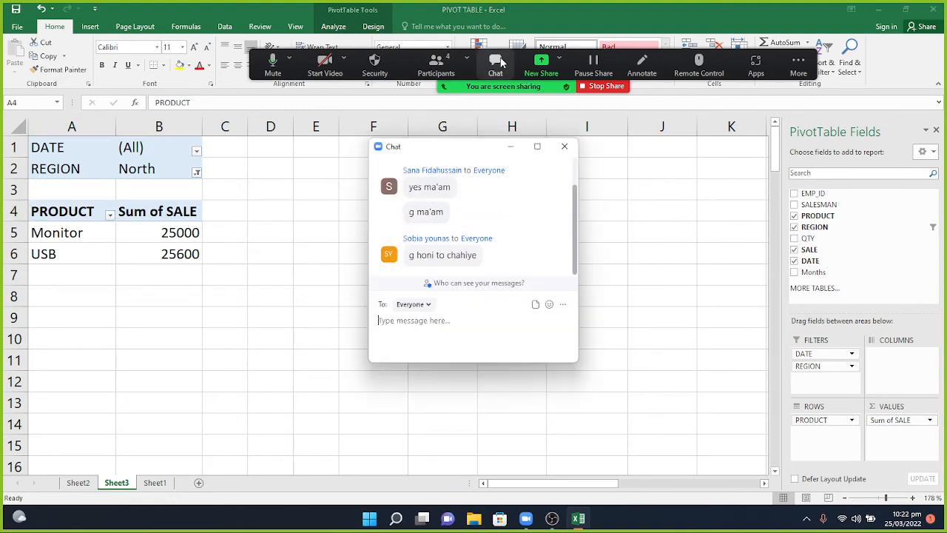
pyautogui.click(511, 148)
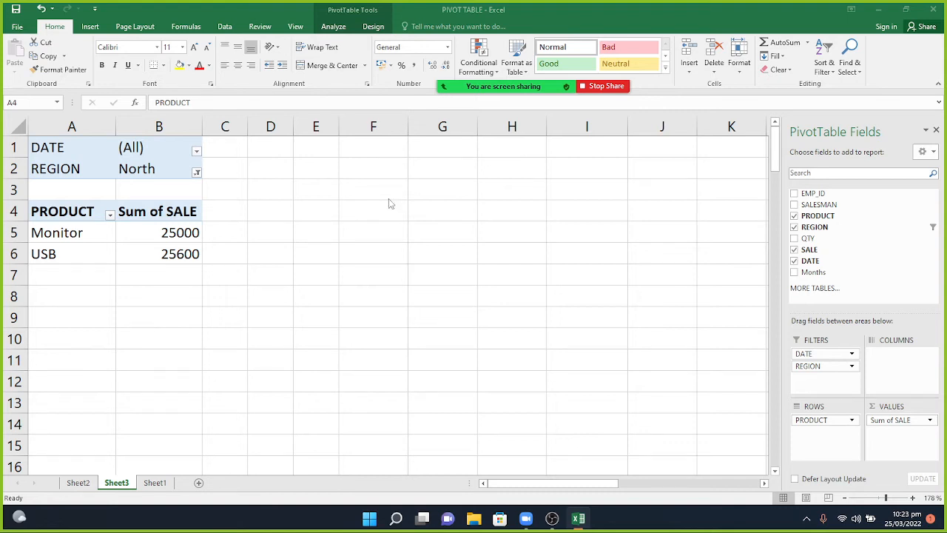
pyautogui.click(154, 485)
# On Sheet1 change the SALE values to 500 in F4, 900 in F2 and 1500 in F6, then return to Sheet3.
pyautogui.click(154, 485)
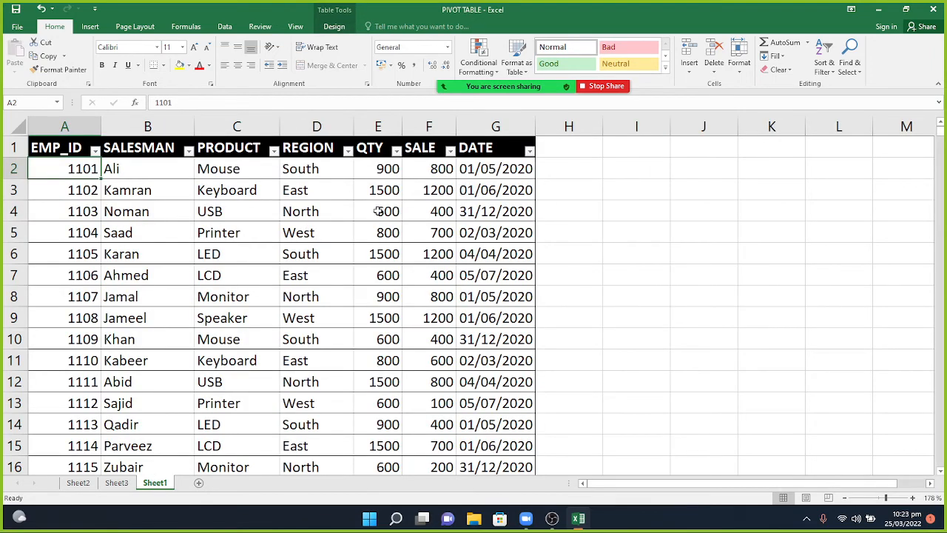
pyautogui.click(427, 216)
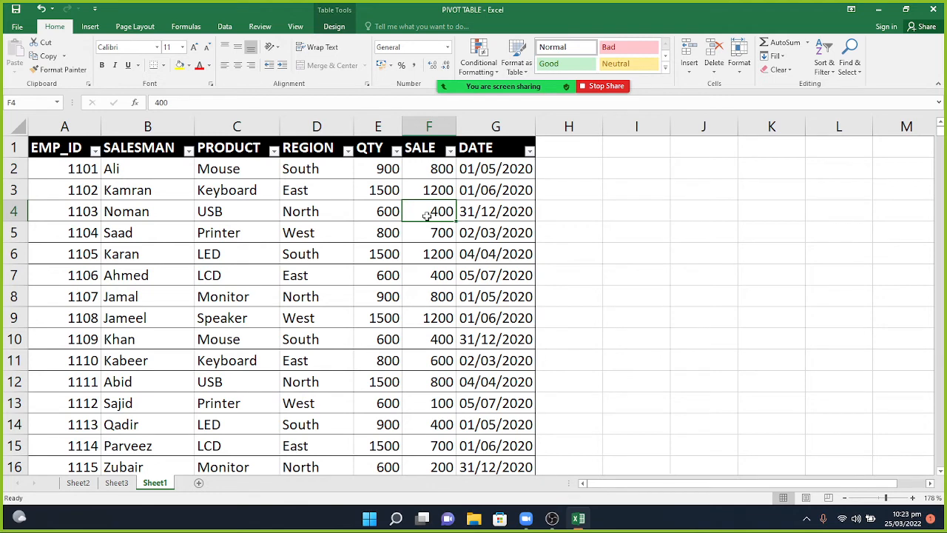
pyautogui.write('500')
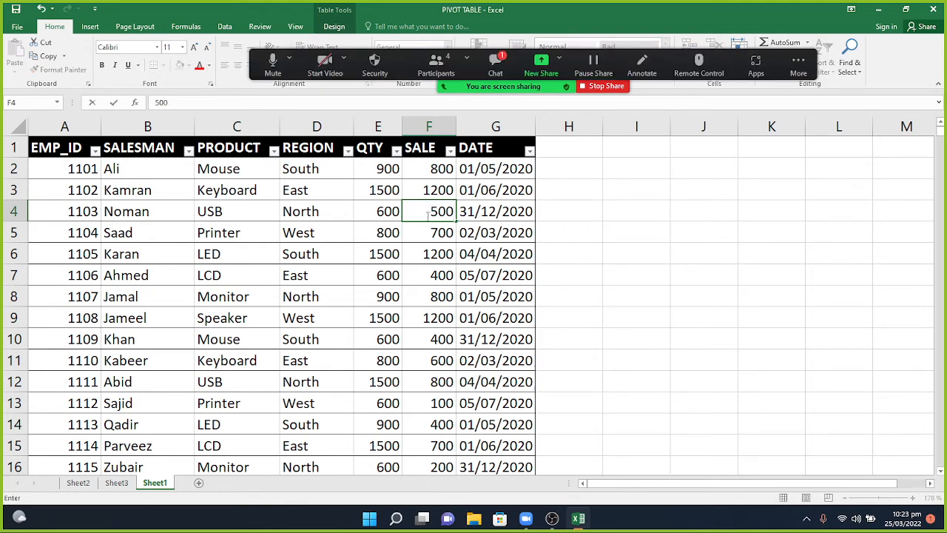
pyautogui.click(429, 253)
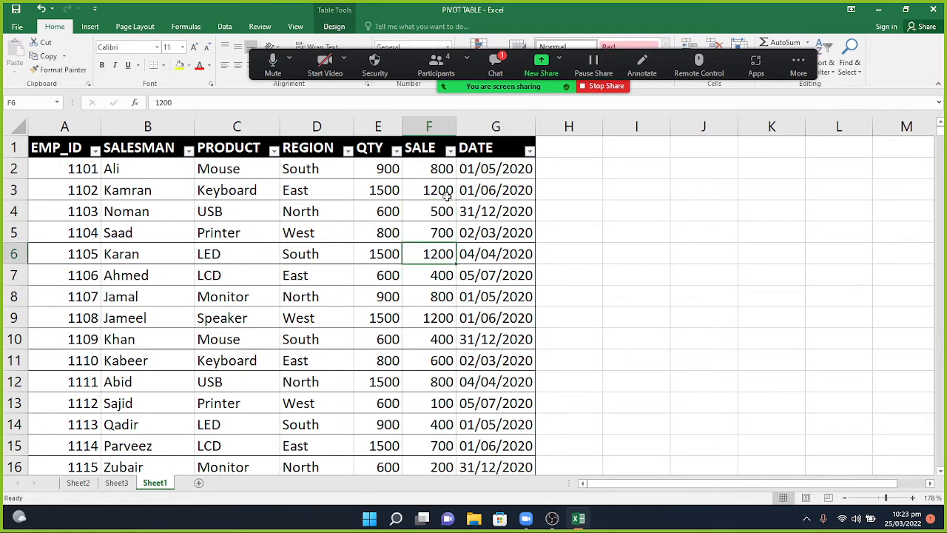
pyautogui.click(431, 169)
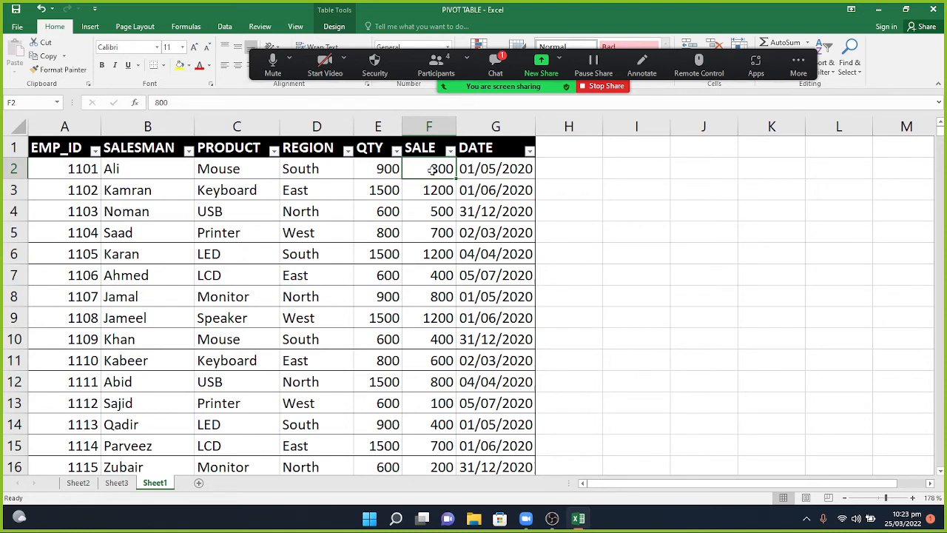
pyautogui.write('900')
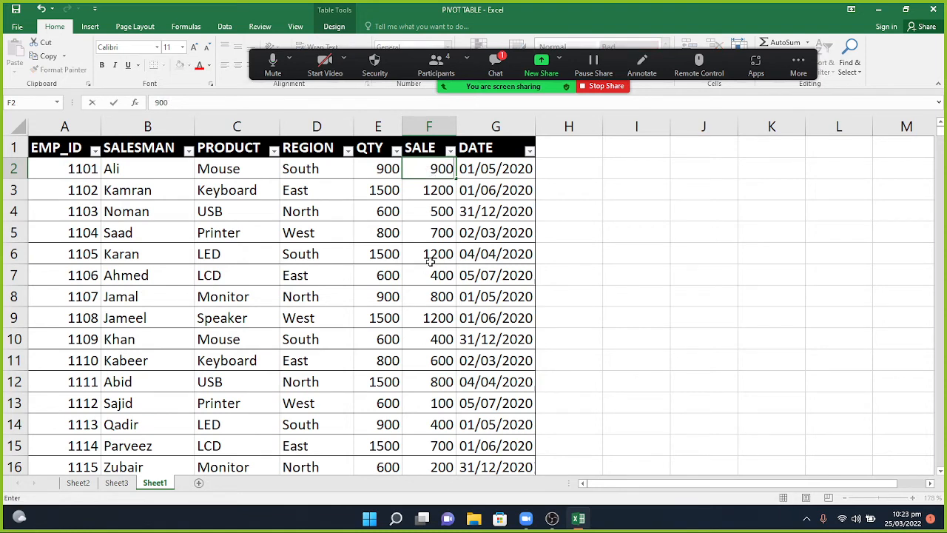
pyautogui.click(430, 259)
pyautogui.write('1500')
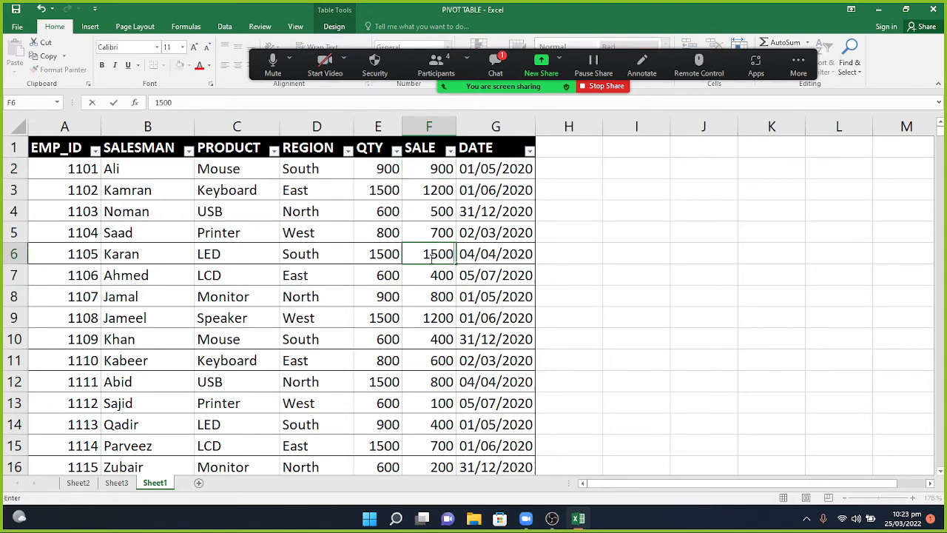
pyautogui.hotkey('ctrl', 'Return')
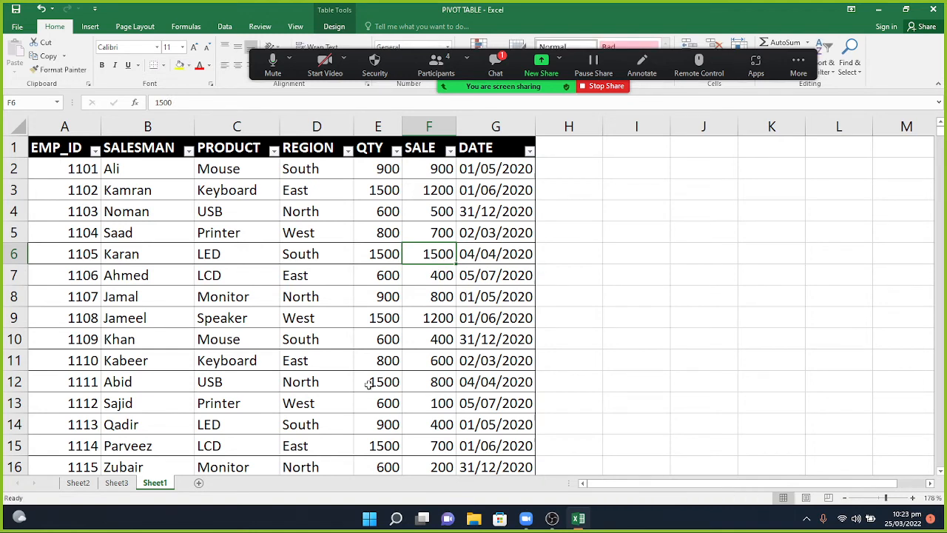
pyautogui.click(117, 483)
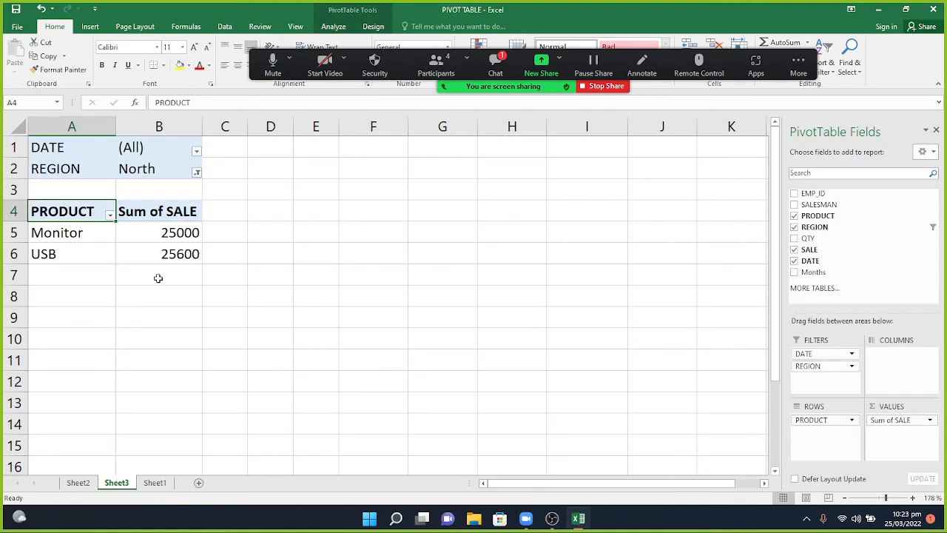
# Set the pivot's REGION filter to South.
pyautogui.click(196, 172)
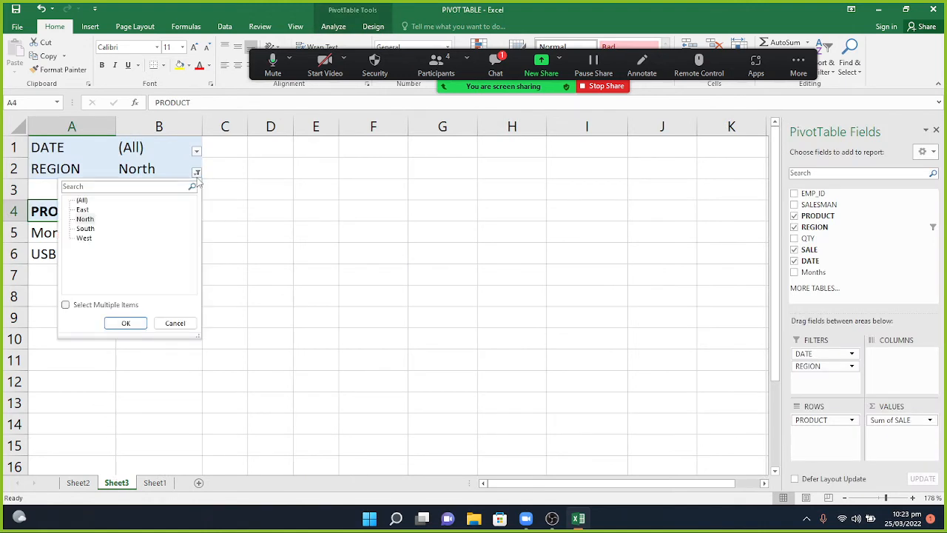
pyautogui.click(87, 220)
pyautogui.click(87, 228)
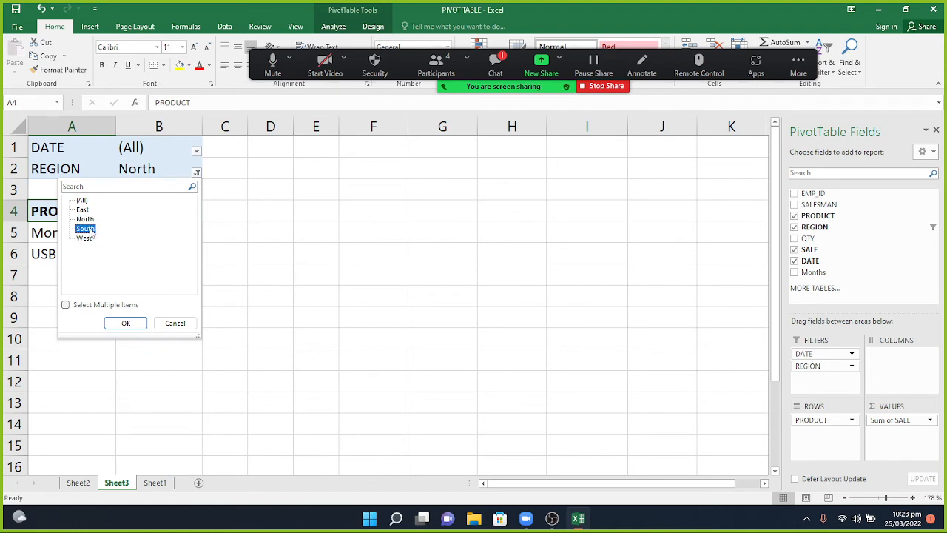
pyautogui.click(126, 323)
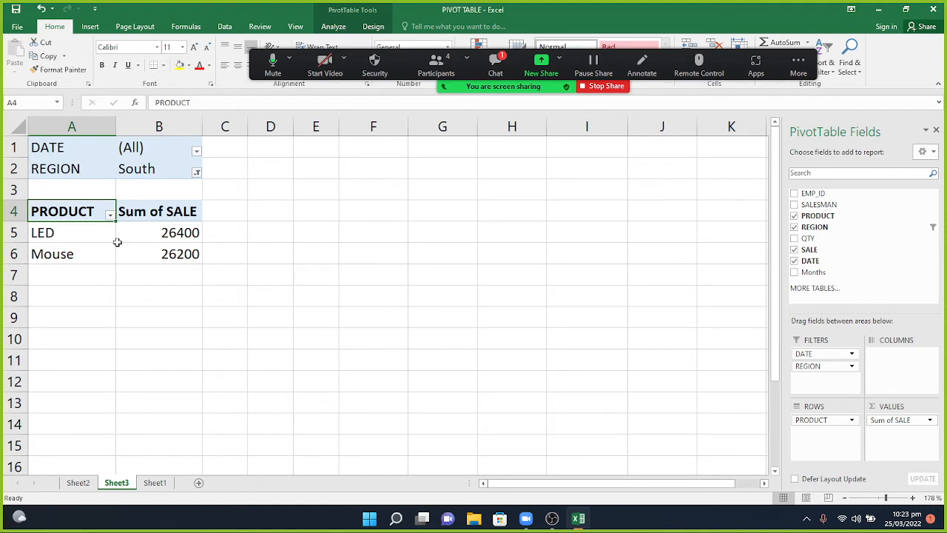
# Refresh the pivot twice so South shows LED 26700 and Mouse 26300.
pyautogui.rightClick(81, 236)
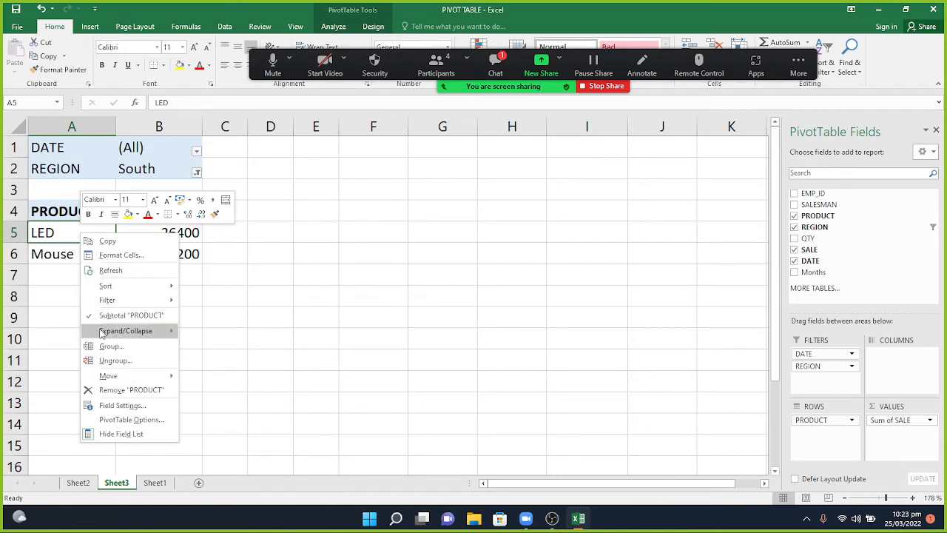
pyautogui.click(109, 273)
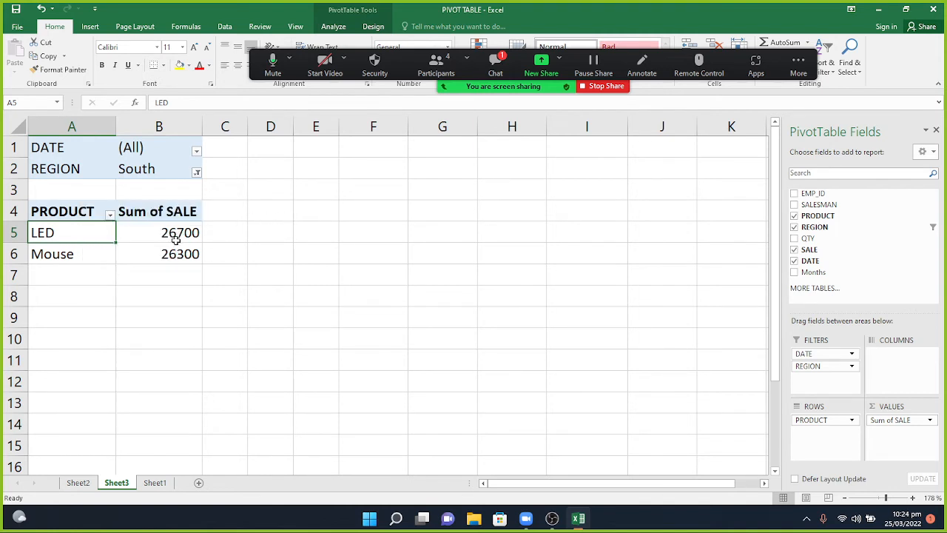
pyautogui.moveTo(175, 241)
pyautogui.rightClick(94, 238)
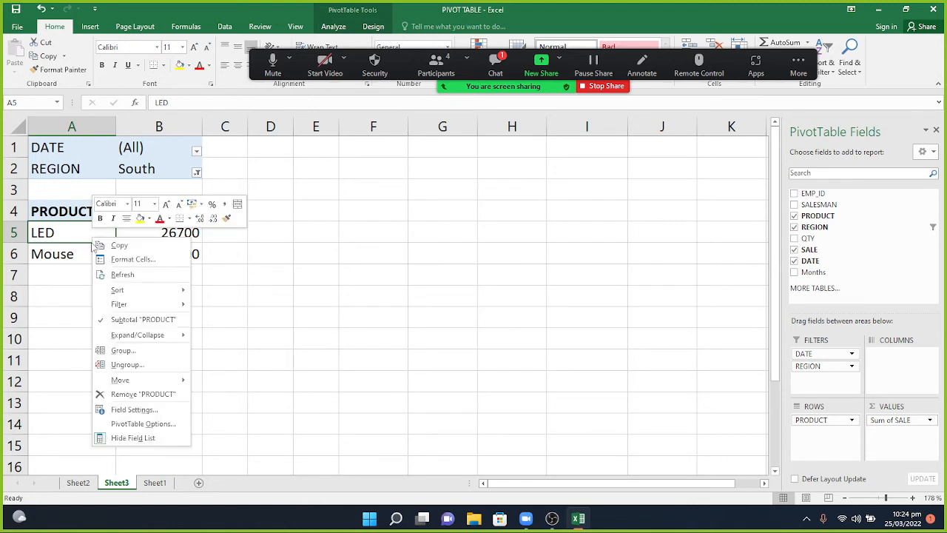
pyautogui.click(107, 272)
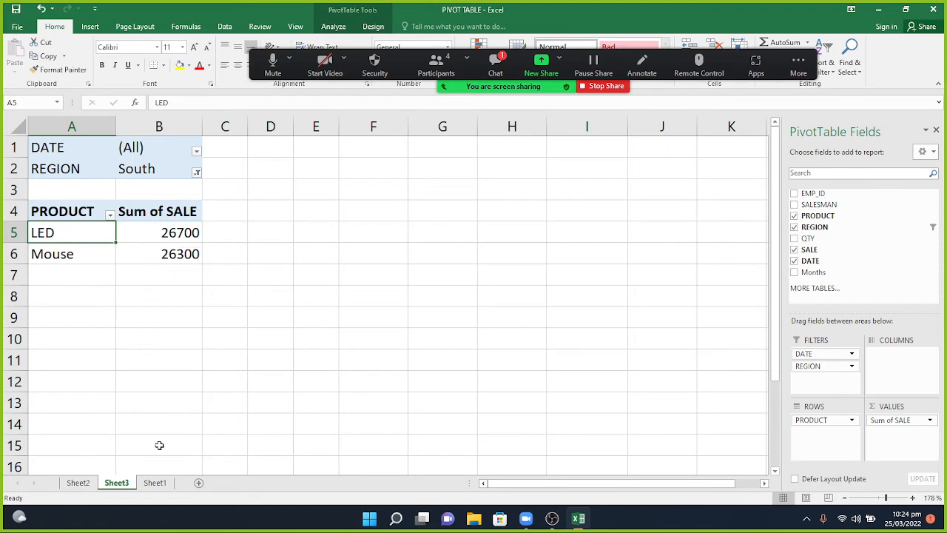
pyautogui.click(157, 482)
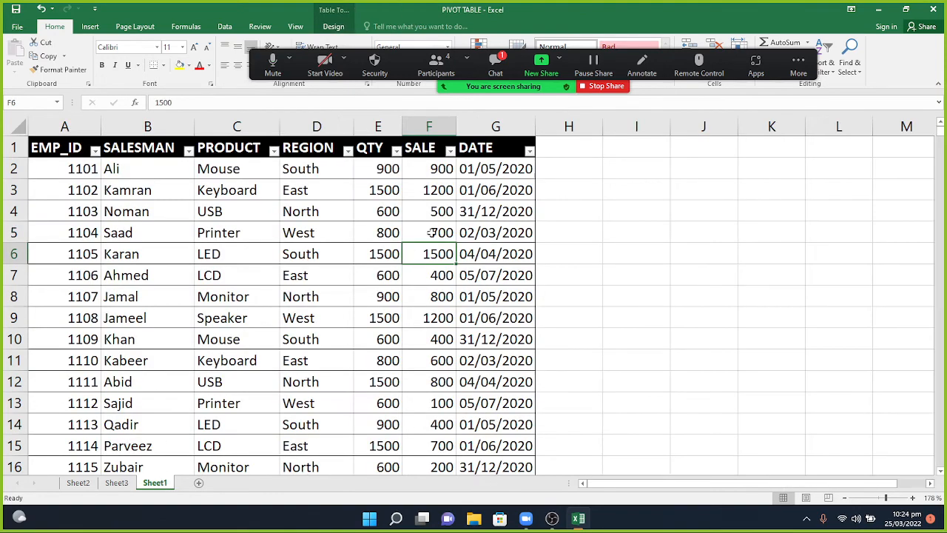
# Enter 600 in F10 and refresh the Sheet3 pivot so Mouse South reads 26500.
pyautogui.click(442, 338)
pyautogui.write('60')
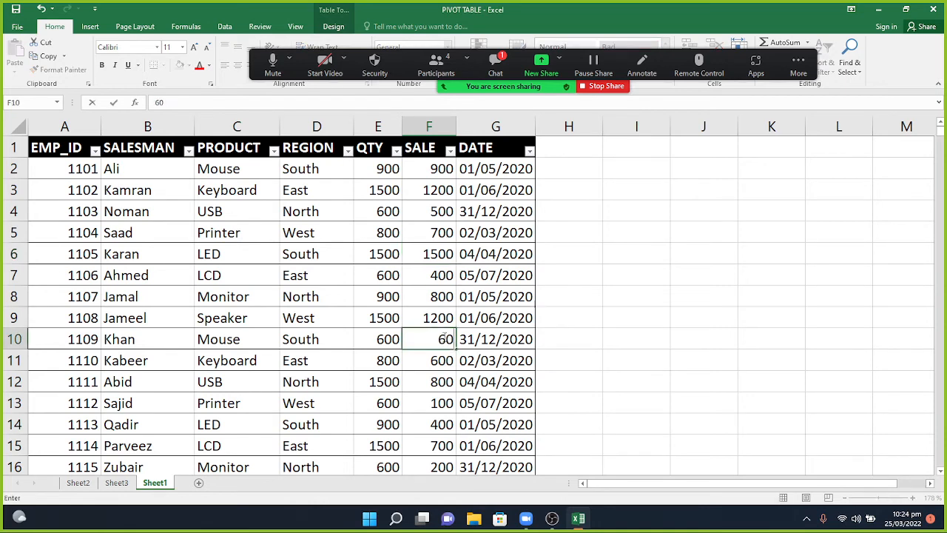
pyautogui.write('0')
pyautogui.hotkey('ctrl', 'Return')
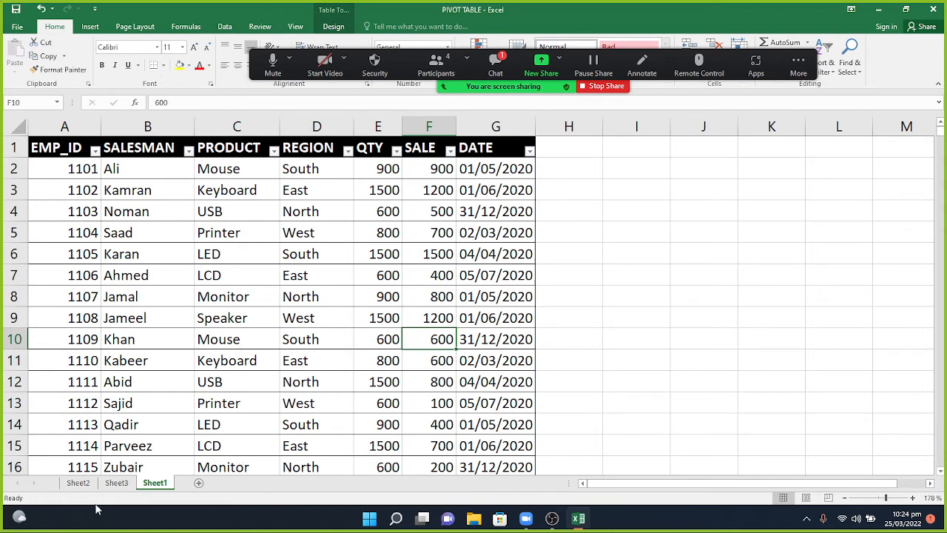
pyautogui.click(111, 484)
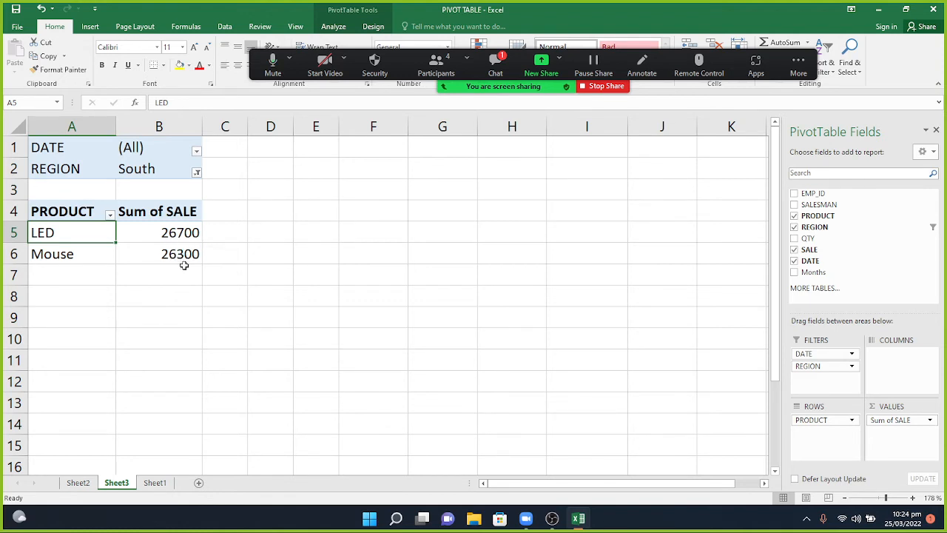
pyautogui.rightClick(96, 236)
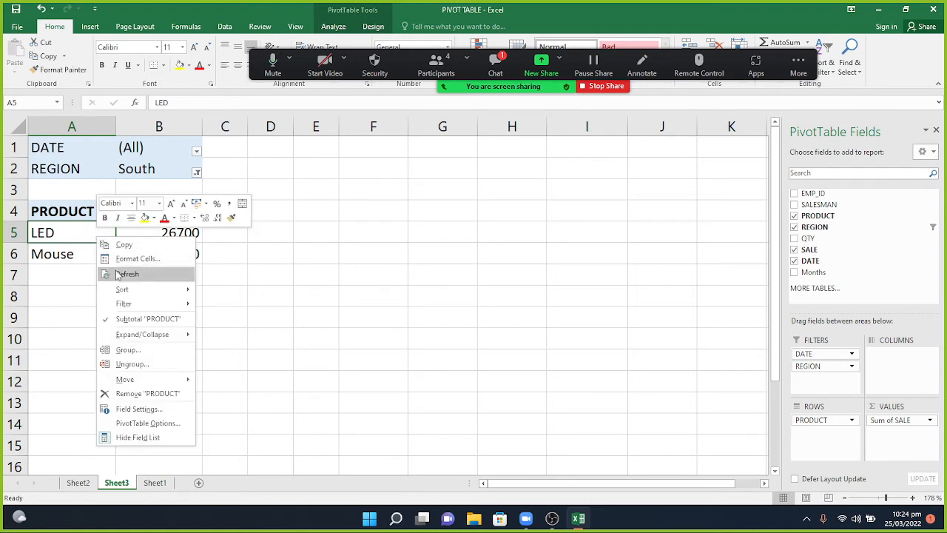
pyautogui.click(117, 272)
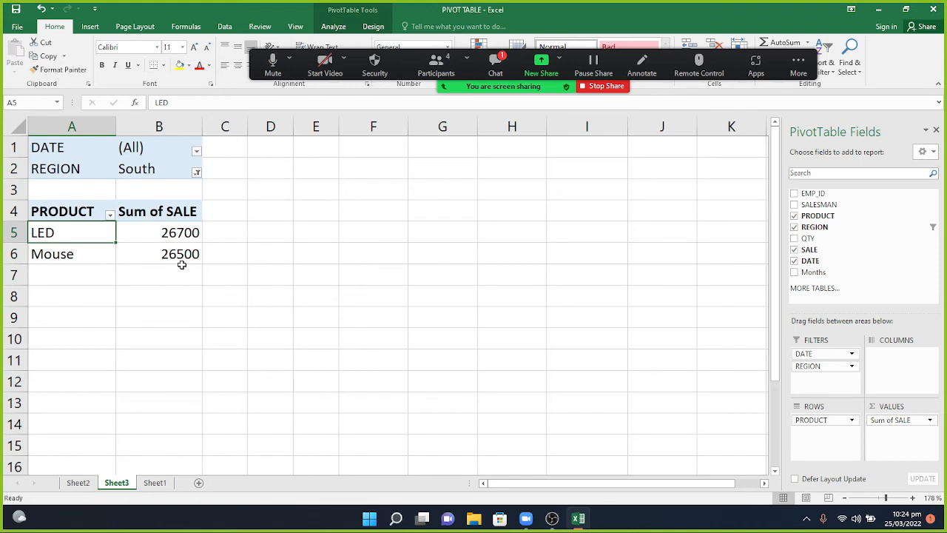
pyautogui.rightClick(86, 237)
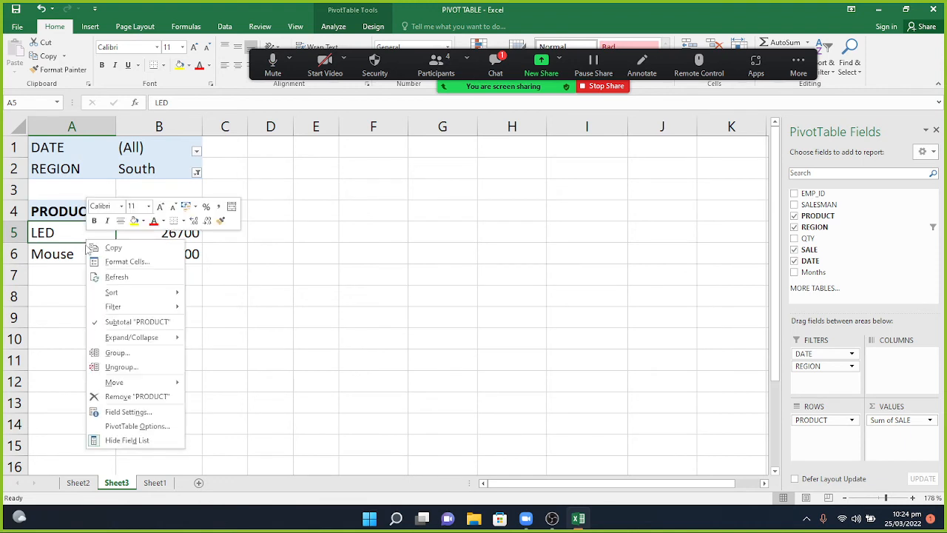
pyautogui.click(111, 279)
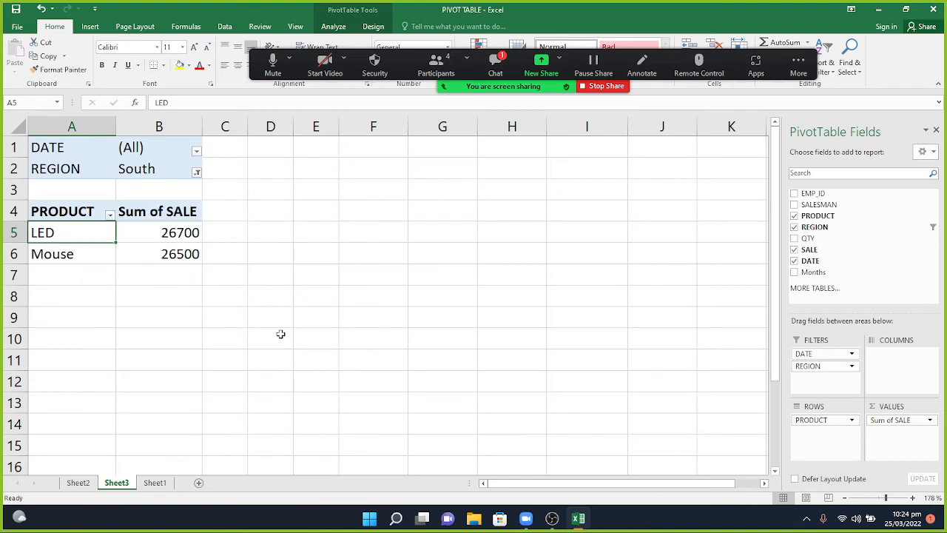
# Check Sheet1, return to the Sheet3 pivot and minimize the meeting chat.
pyautogui.click(155, 483)
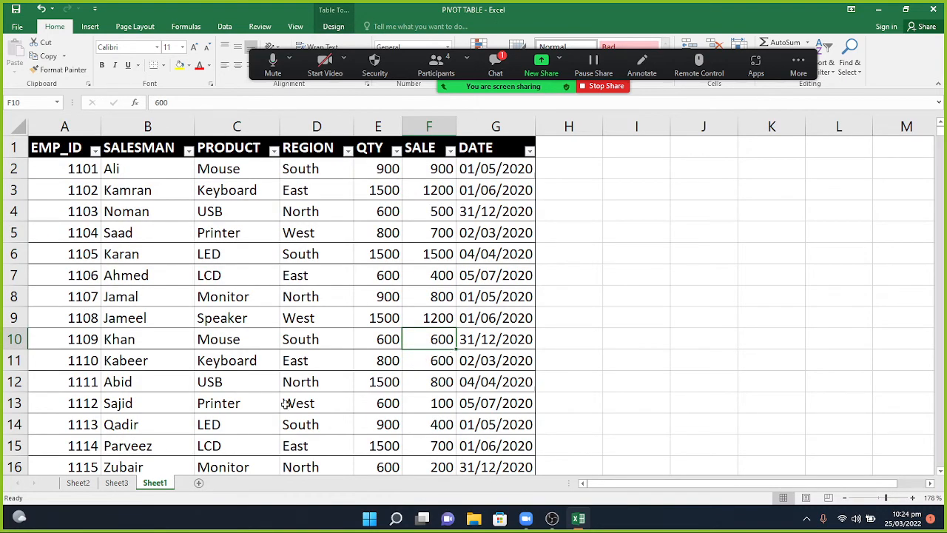
pyautogui.click(124, 482)
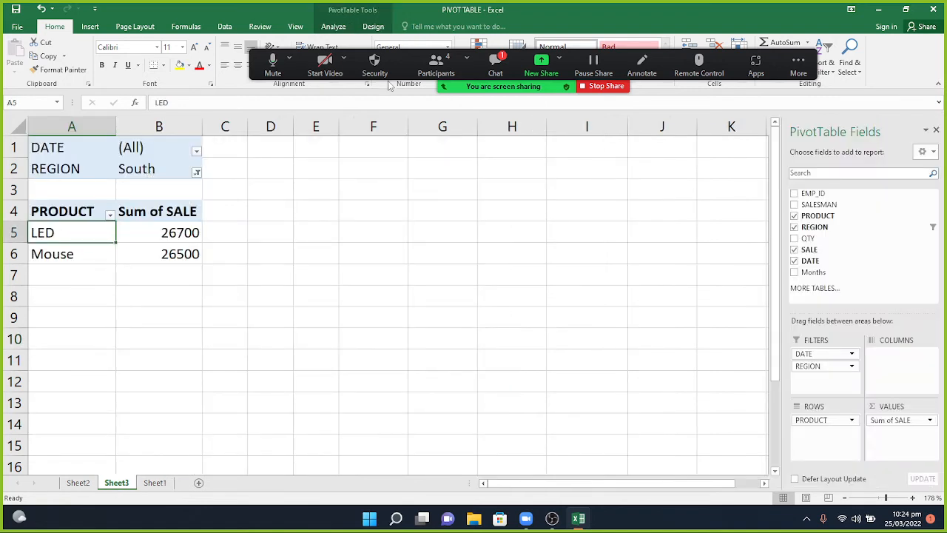
pyautogui.click(495, 70)
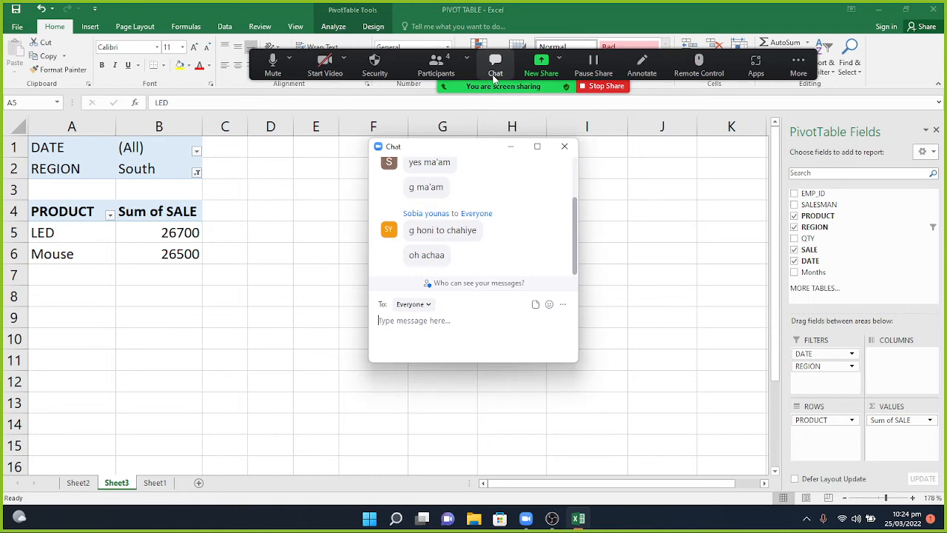
pyautogui.click(510, 147)
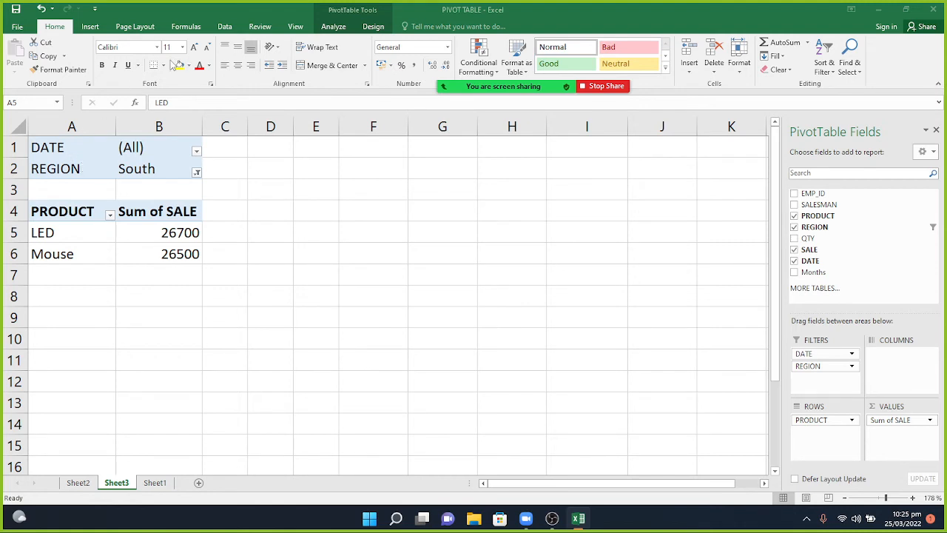
# Empty the Sheet3 pivot table of all its fields using Clear All.
pyautogui.click(331, 26)
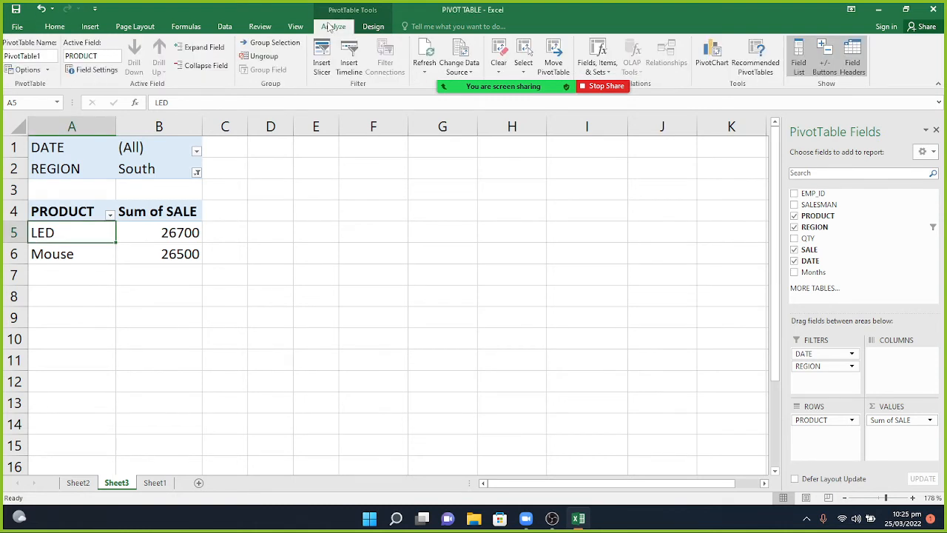
pyautogui.click(322, 59)
pyautogui.click(96, 153)
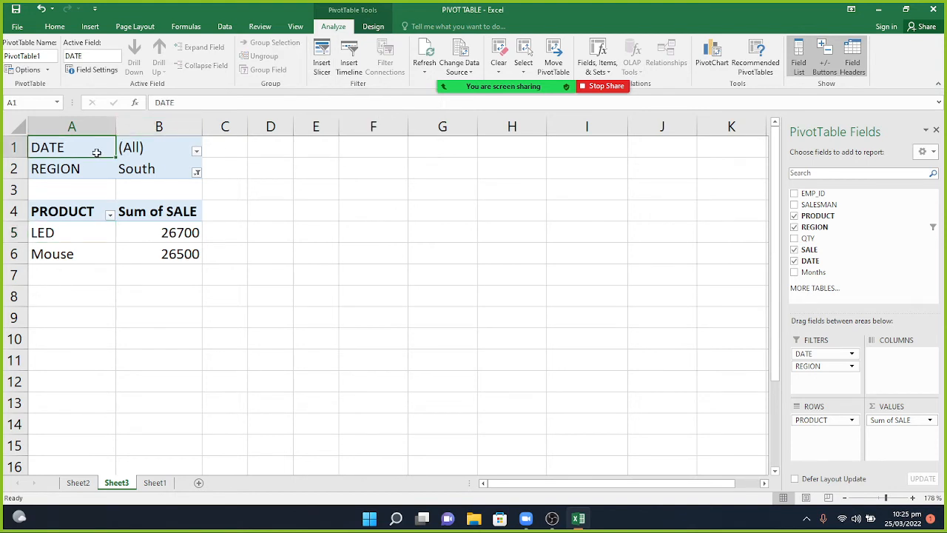
pyautogui.click(496, 65)
pyautogui.click(505, 84)
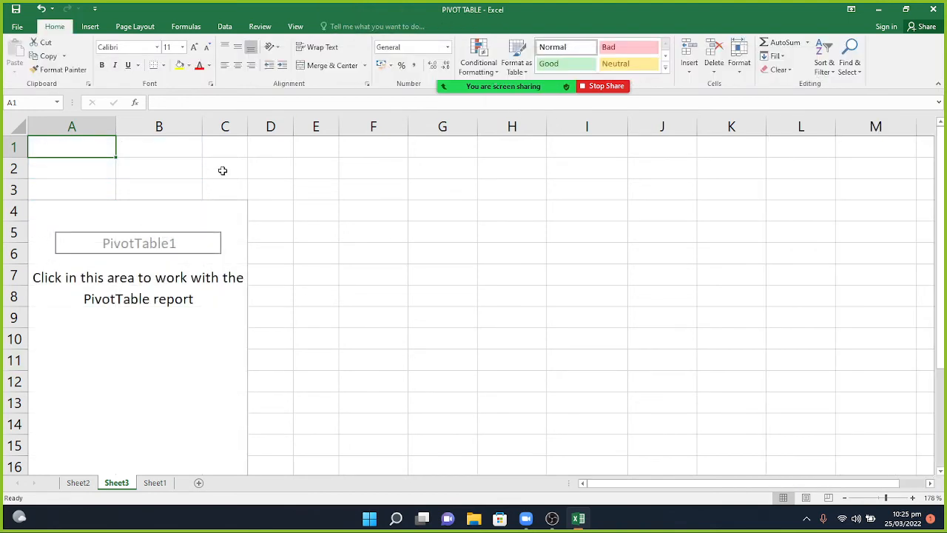
# Put REGION in Columns, PRODUCT in Rows and SALE in Values of the empty pivot.
pyautogui.click(119, 231)
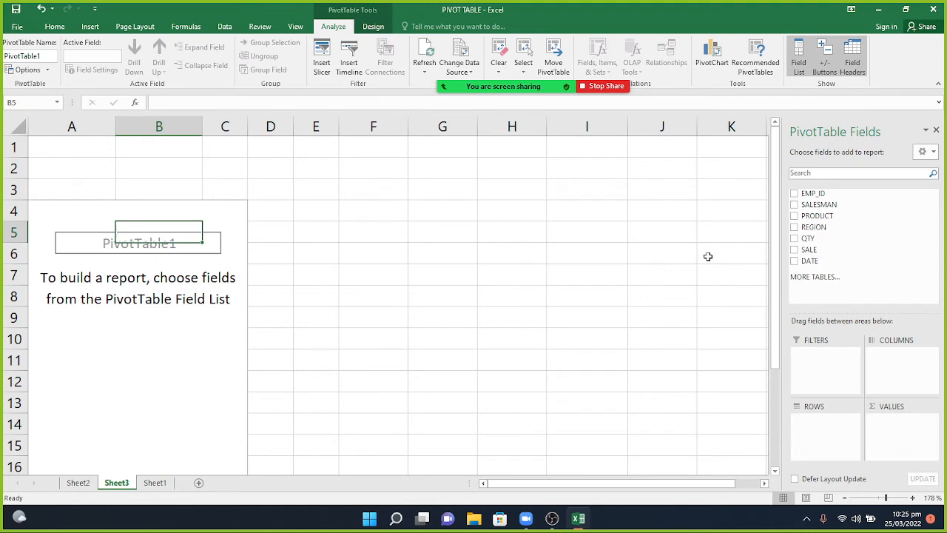
pyautogui.moveTo(807, 227); pyautogui.dragTo(880, 363)
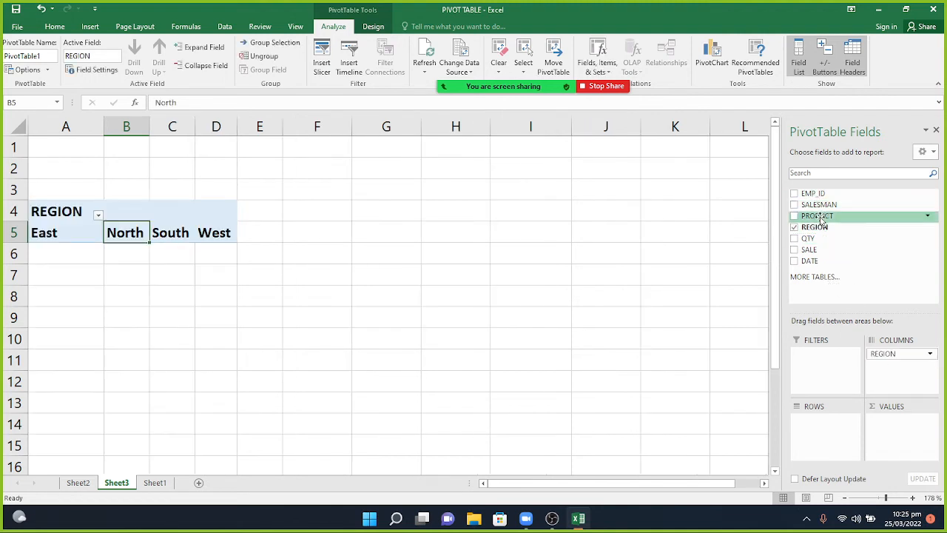
pyautogui.moveTo(821, 219); pyautogui.dragTo(821, 492)
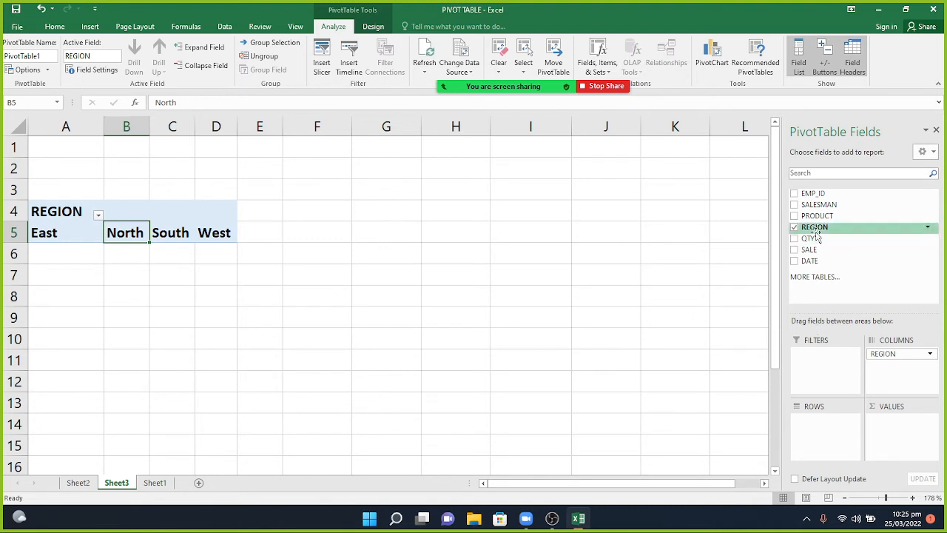
pyautogui.moveTo(817, 215); pyautogui.dragTo(820, 449)
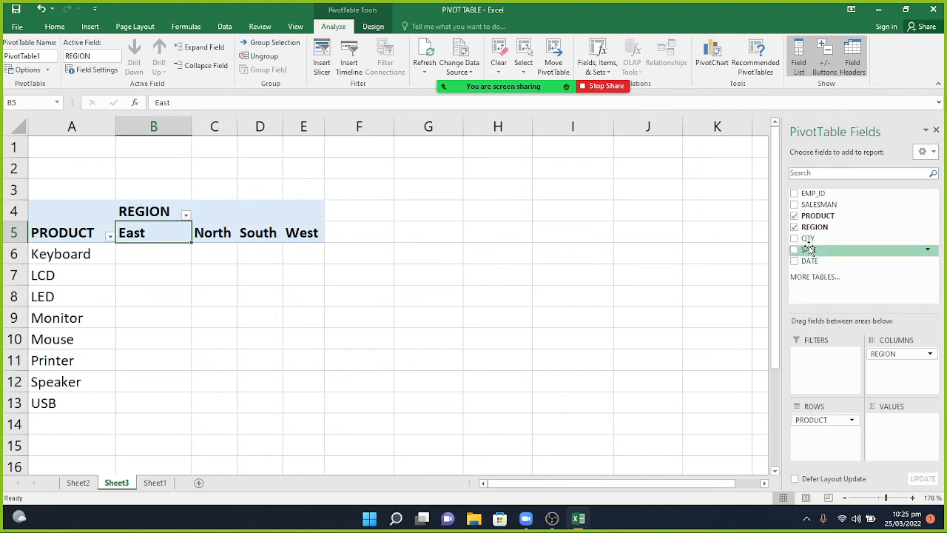
pyautogui.moveTo(808, 249); pyautogui.dragTo(892, 438)
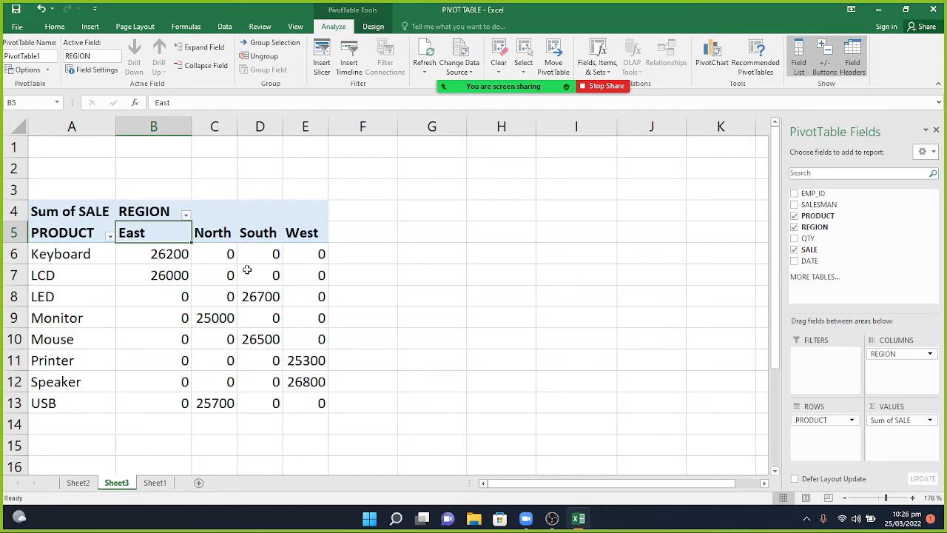
# Insert a DATE slicer for the pivot and place it to the right of the table.
pyautogui.click(94, 255)
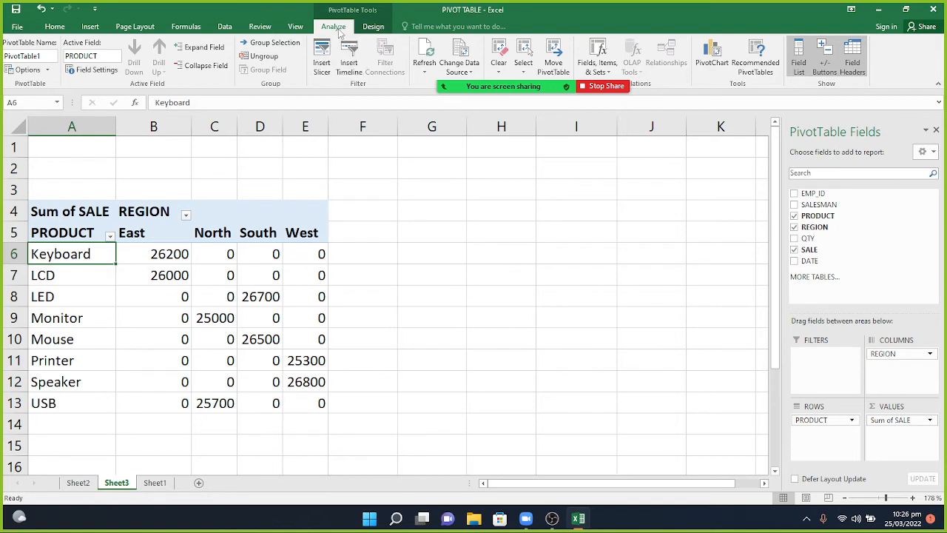
pyautogui.click(331, 65)
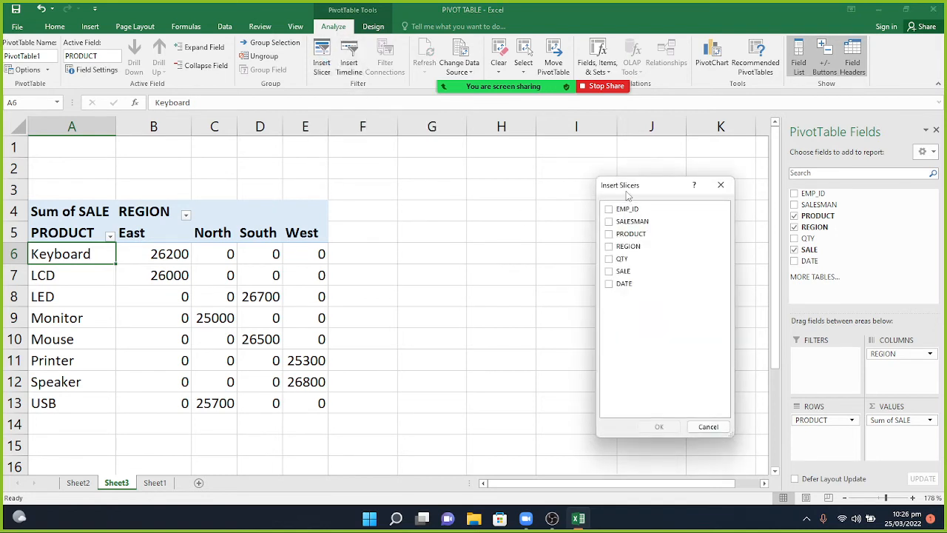
pyautogui.moveTo(639, 186); pyautogui.dragTo(642, 158)
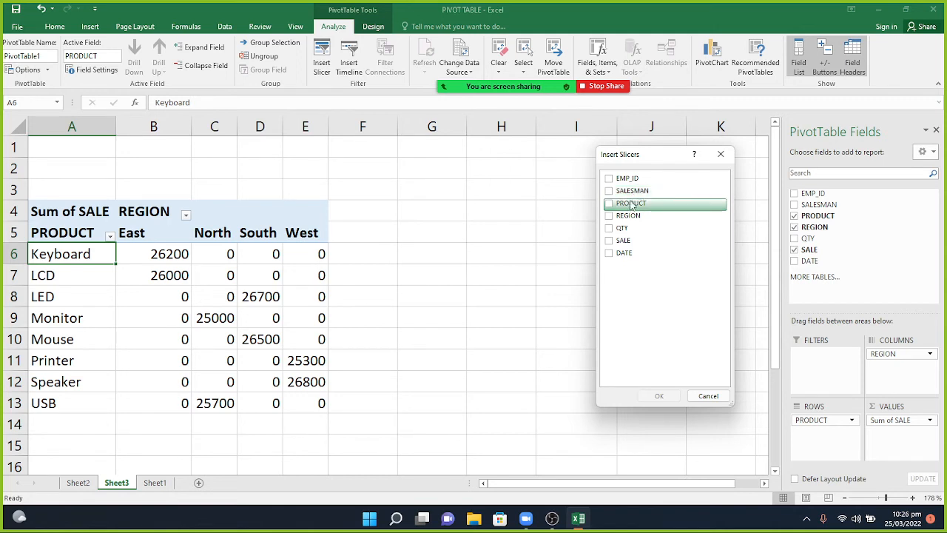
pyautogui.click(625, 256)
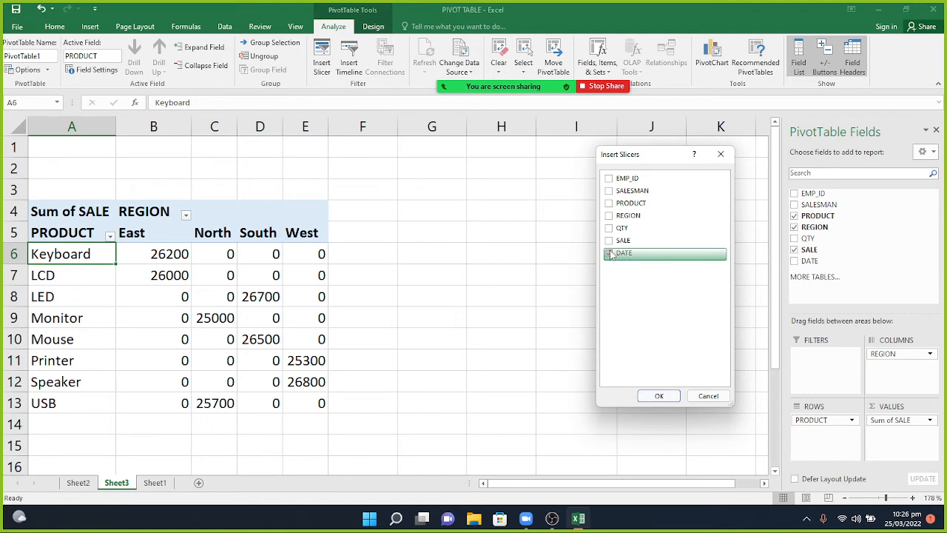
pyautogui.click(659, 397)
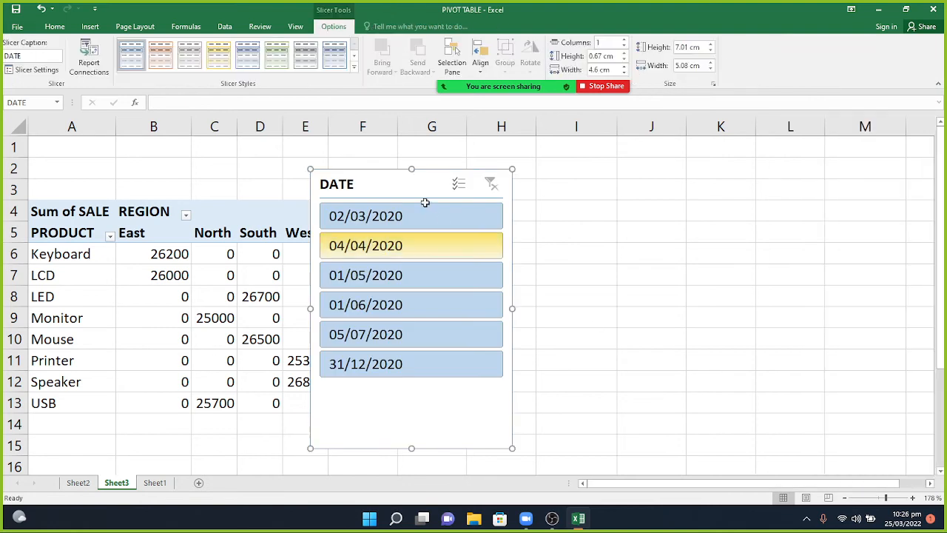
pyautogui.moveTo(410, 186); pyautogui.dragTo(439, 210)
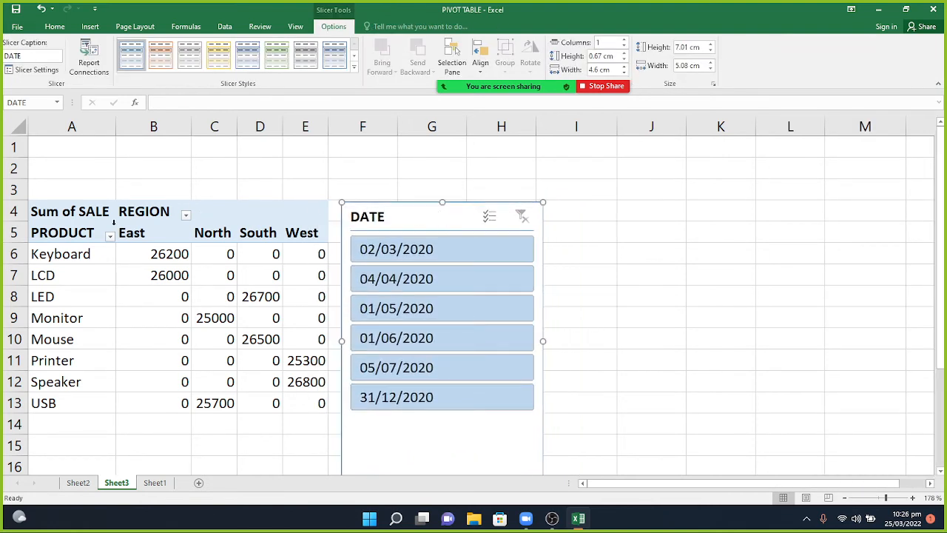
# Insert a REGION slicer and place it beside the DATE slicer.
pyautogui.click(80, 254)
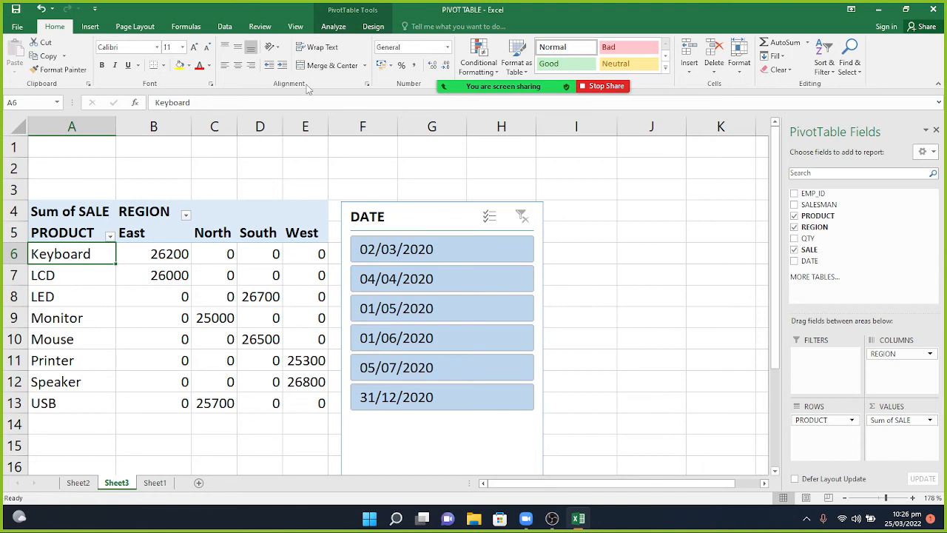
pyautogui.click(334, 27)
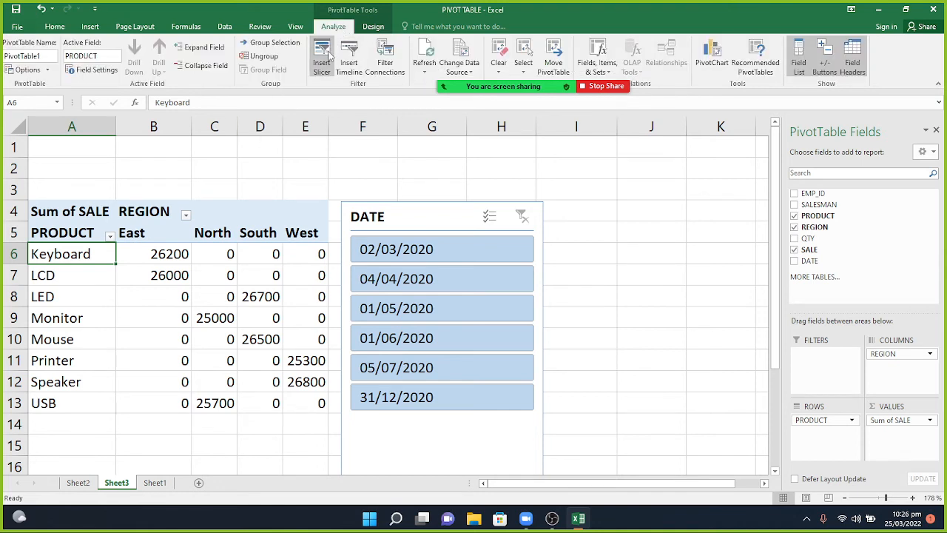
pyautogui.click(326, 55)
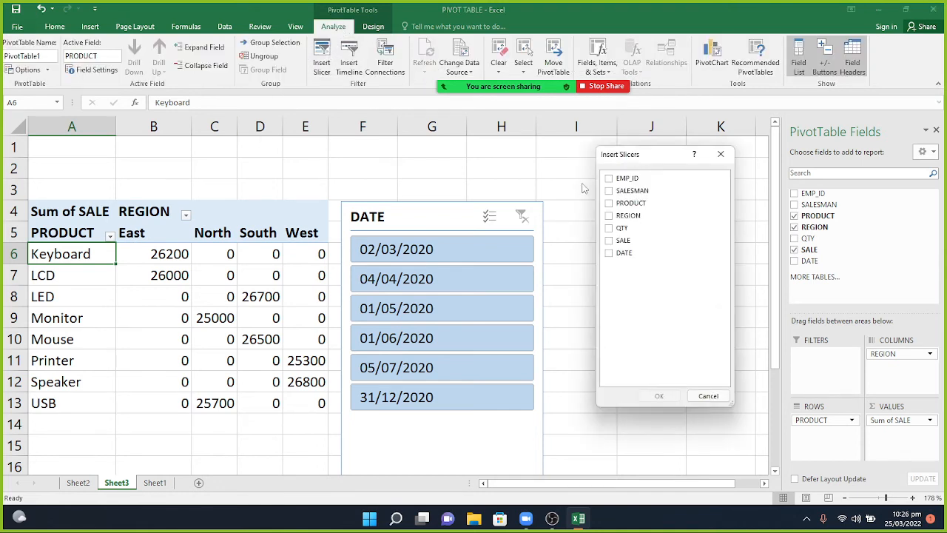
pyautogui.click(624, 219)
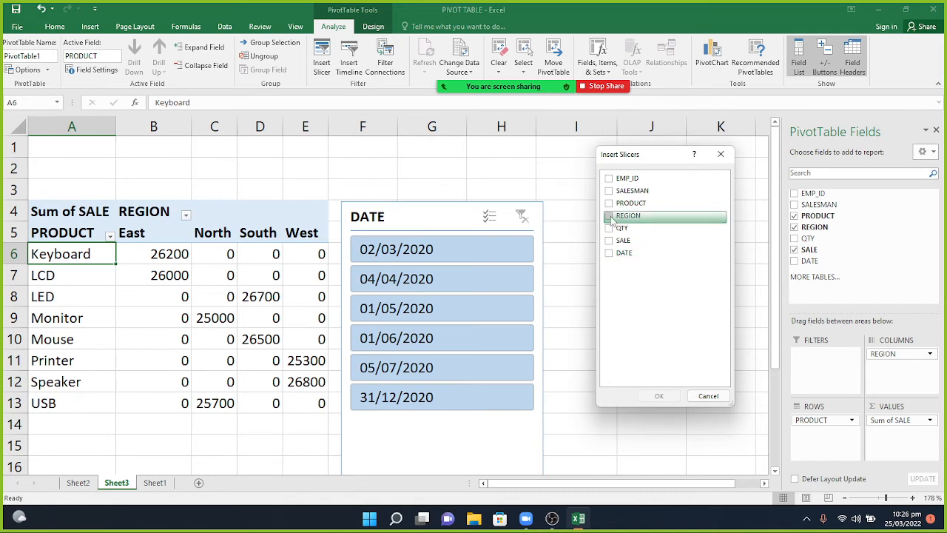
pyautogui.click(671, 398)
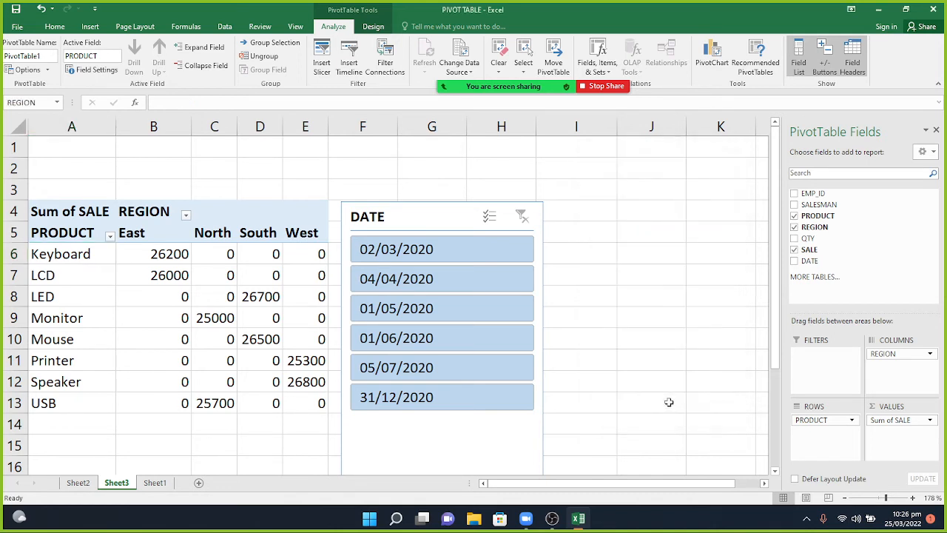
pyautogui.moveTo(415, 173); pyautogui.dragTo(649, 208)
pyautogui.moveTo(542, 87)
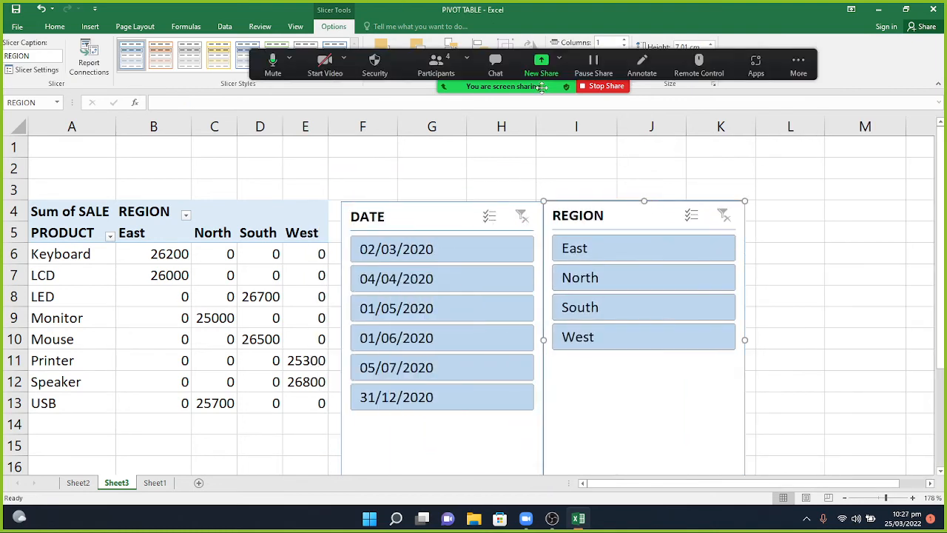
pyautogui.click(154, 270)
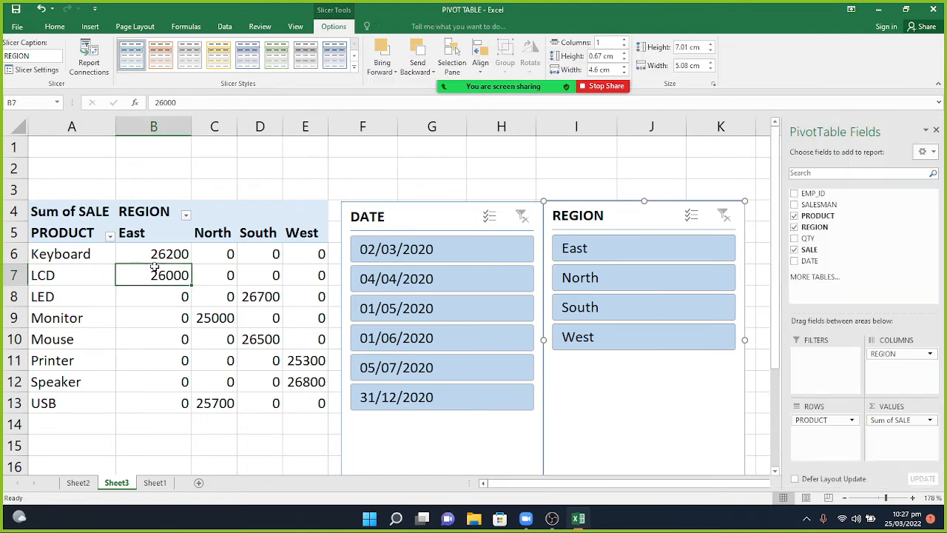
# Try slicer filters: East, then West, stepping through dates from 02/03/2020 to 31/12/2020.
pyautogui.click(411, 259)
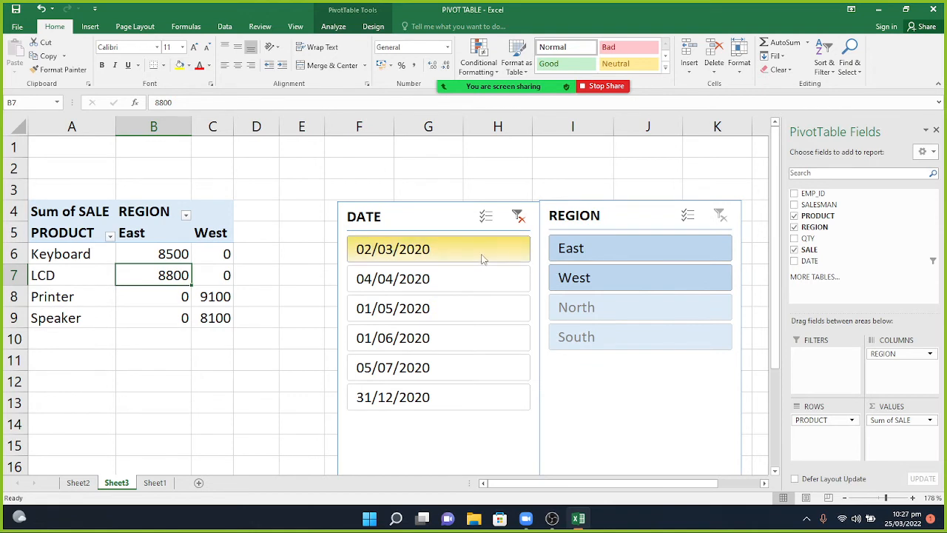
pyautogui.click(593, 254)
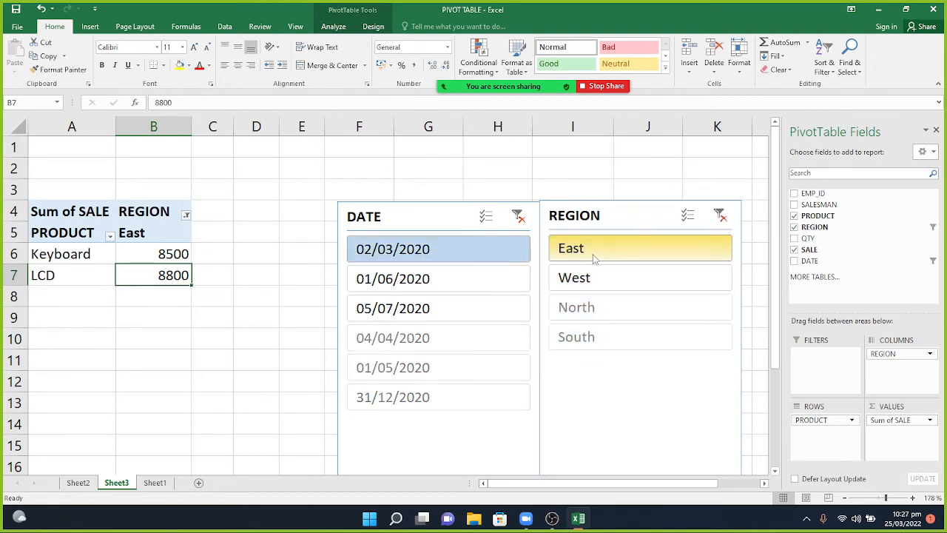
pyautogui.click(594, 278)
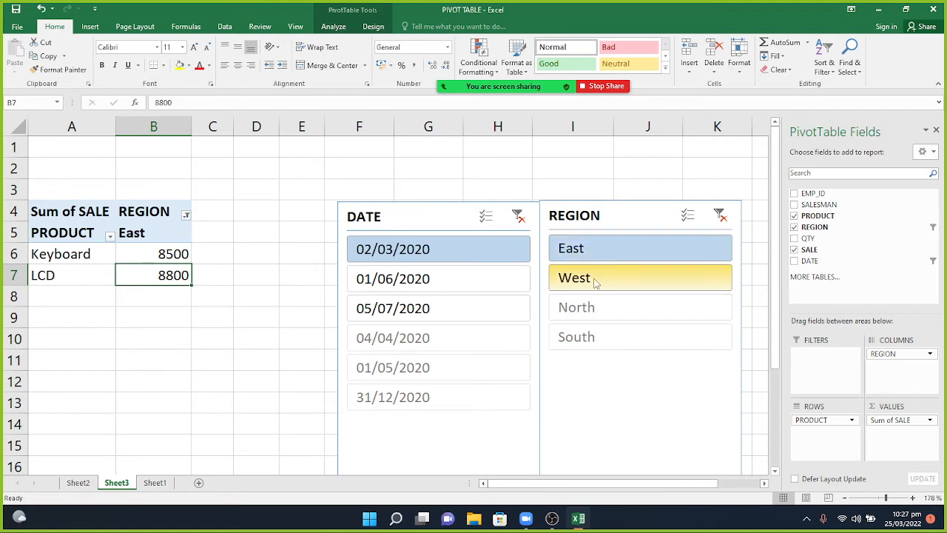
pyautogui.click(438, 285)
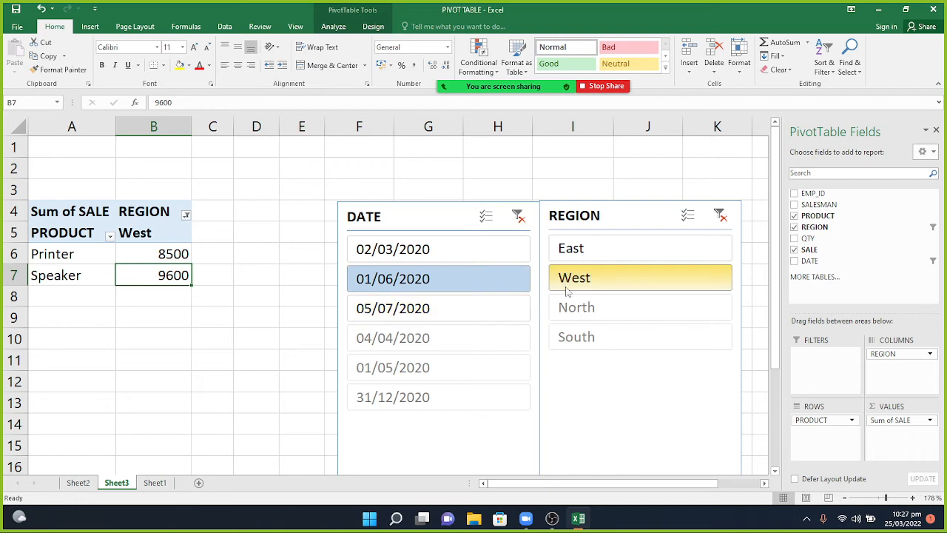
pyautogui.click(442, 311)
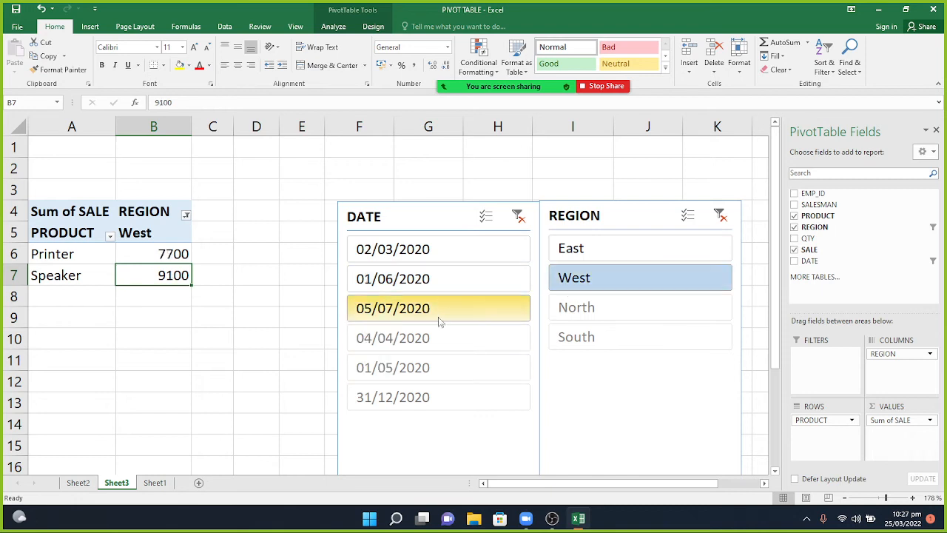
pyautogui.click(433, 340)
pyautogui.click(430, 367)
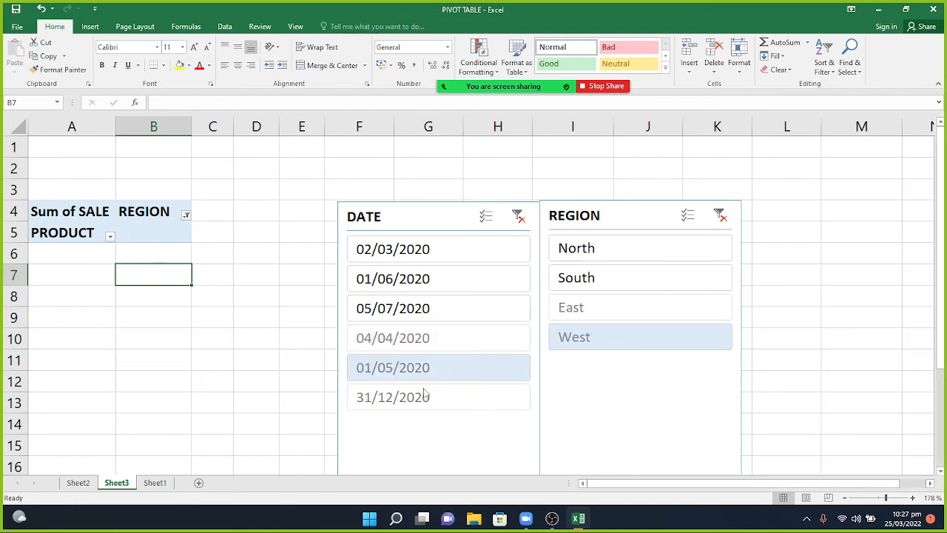
pyautogui.click(425, 398)
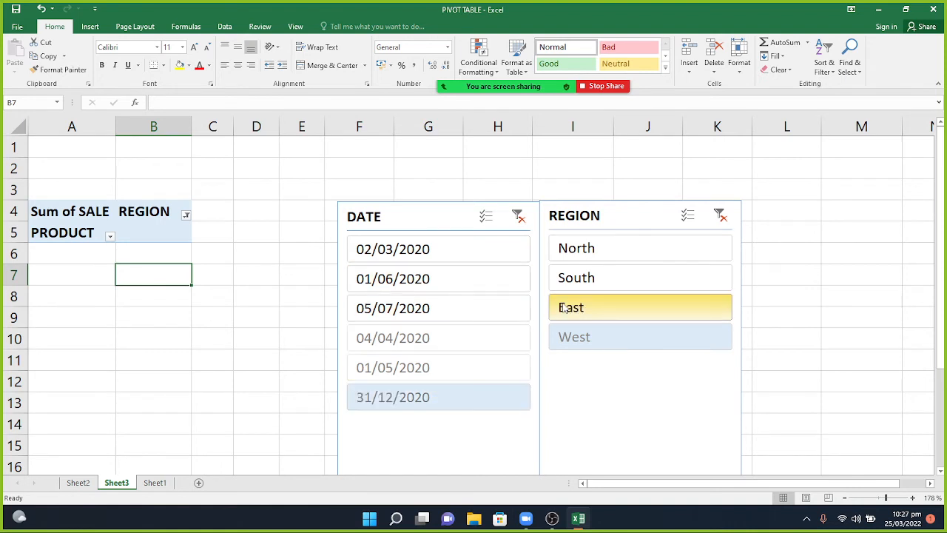
# Switch the region to South then North, ending on the 31/12/2020 date.
pyautogui.click(574, 281)
pyautogui.click(577, 249)
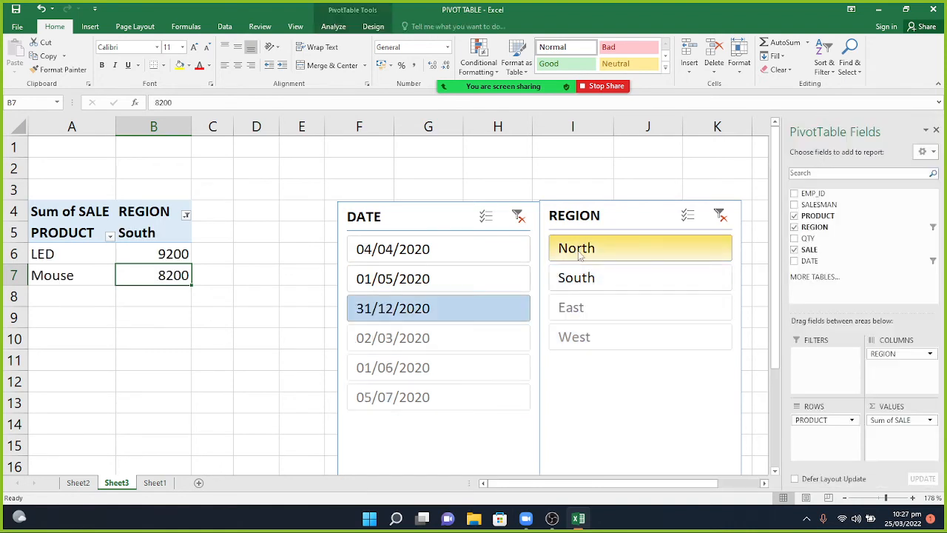
pyautogui.click(418, 273)
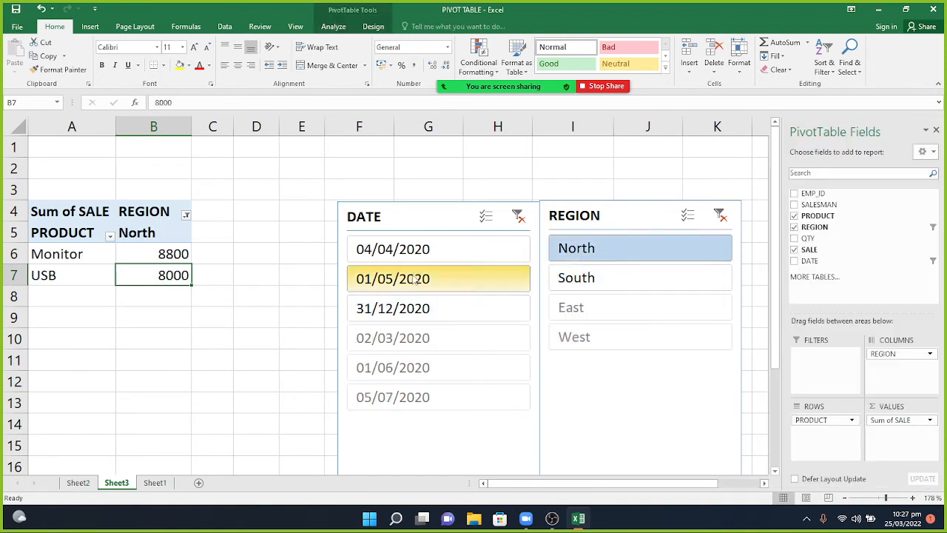
pyautogui.click(415, 259)
pyautogui.click(410, 317)
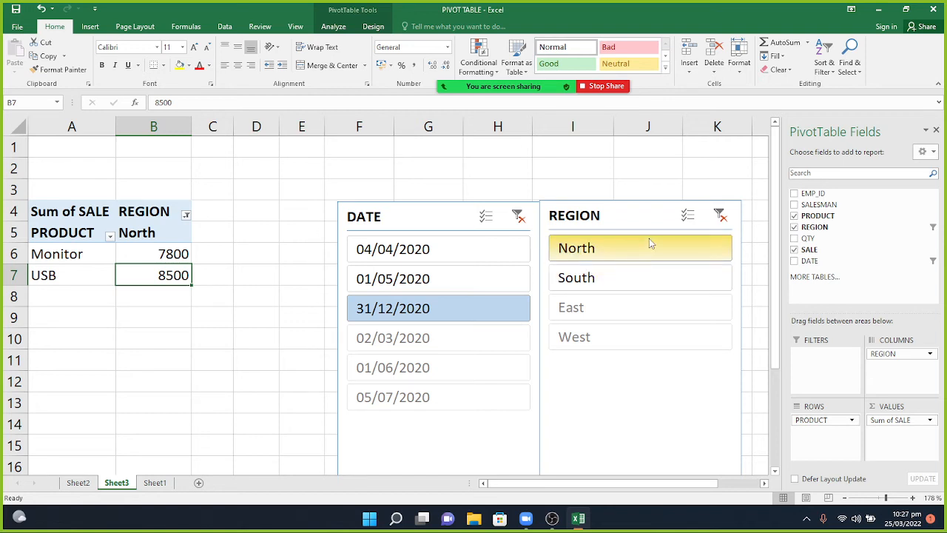
# Toggle the REGION slicer's Multi-Select while trying South and North region filters.
pyautogui.click(688, 215)
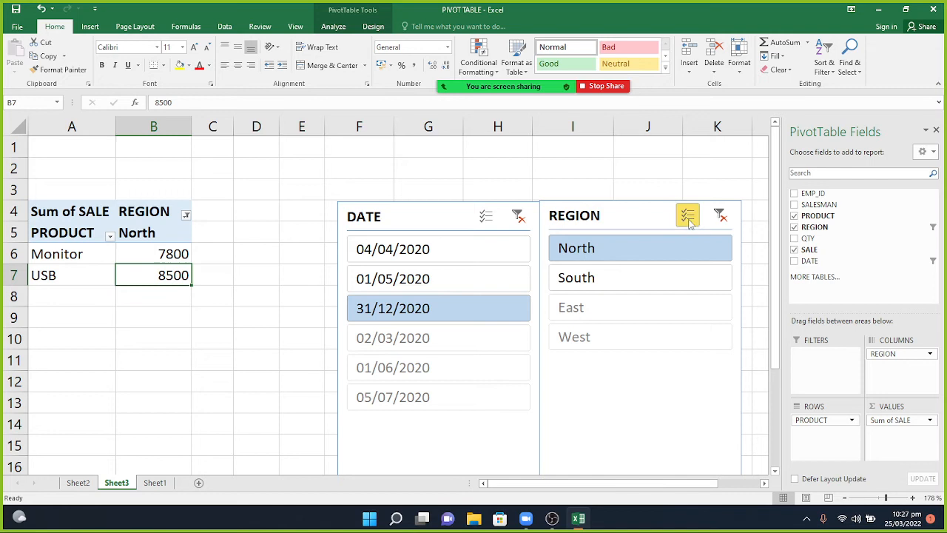
pyautogui.click(673, 276)
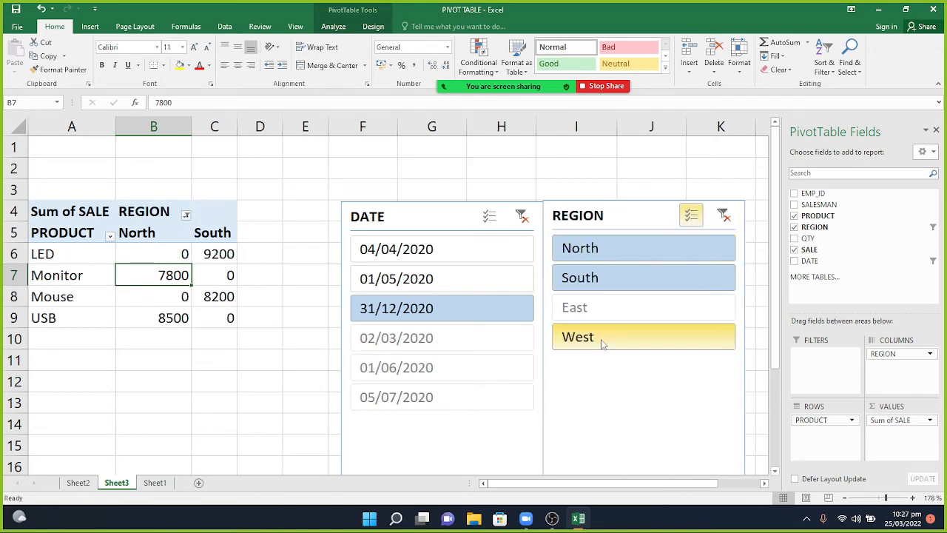
pyautogui.click(692, 220)
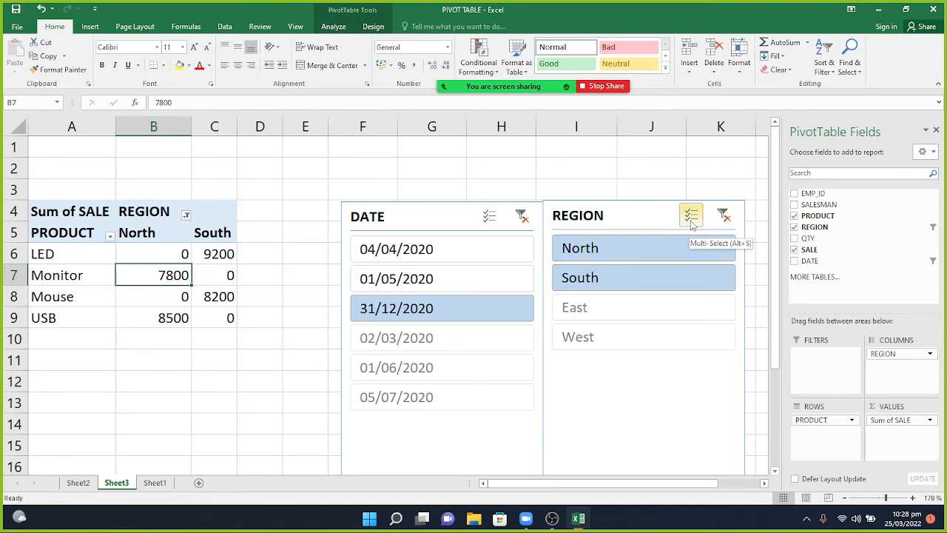
pyautogui.click(663, 246)
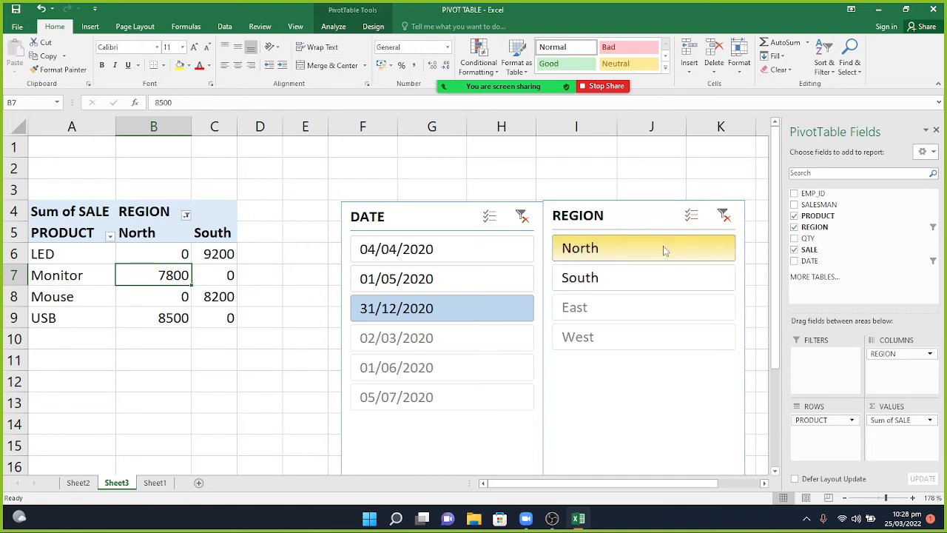
pyautogui.click(660, 271)
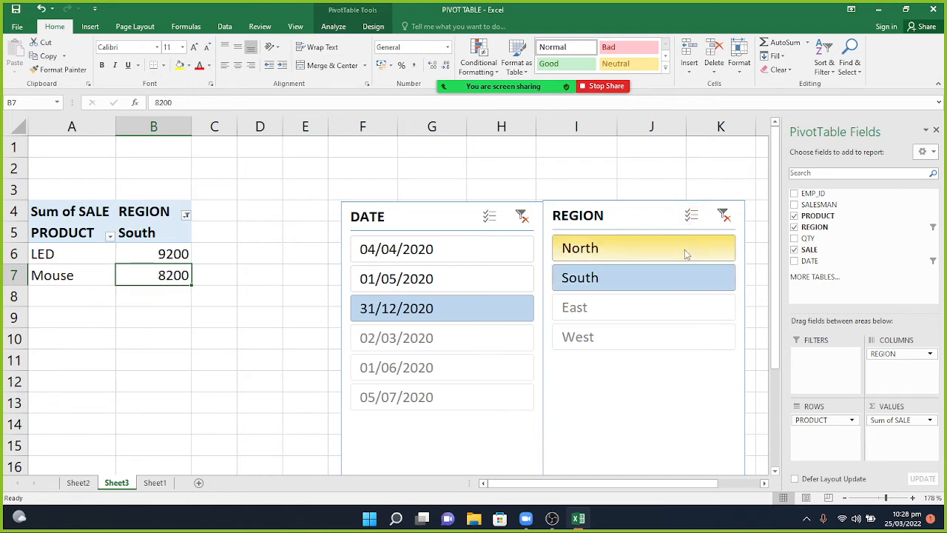
pyautogui.click(685, 249)
# Add South and East with Multi-Select, then narrow to East only on 01/06/2020.
pyautogui.click(692, 222)
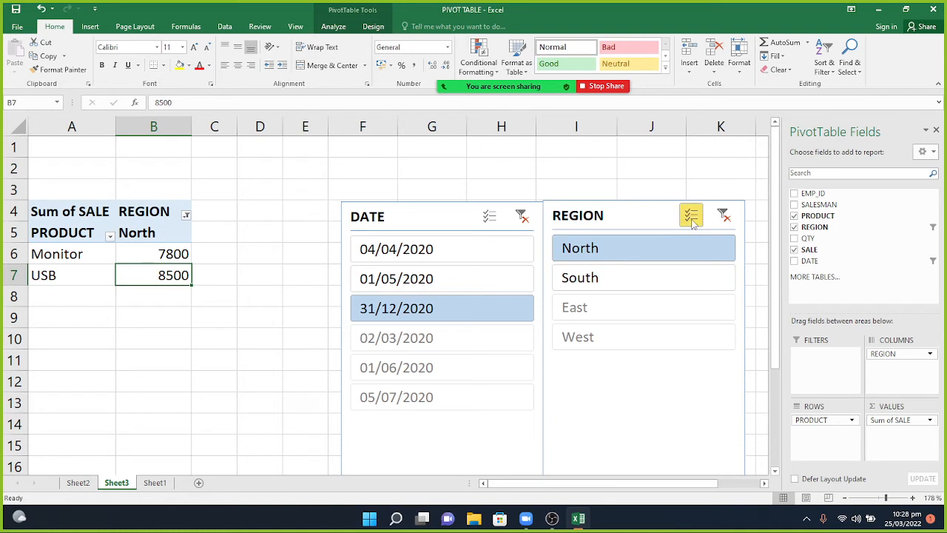
pyautogui.click(650, 281)
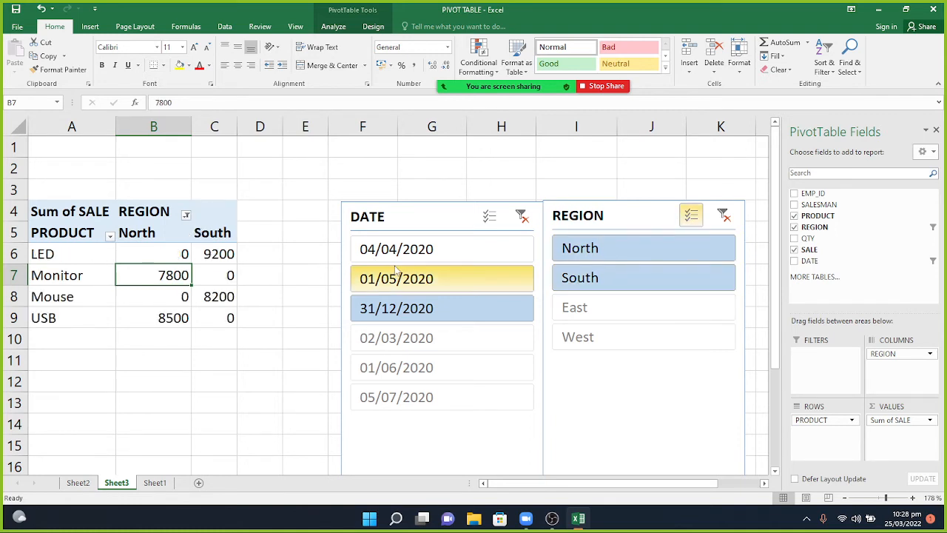
pyautogui.click(592, 309)
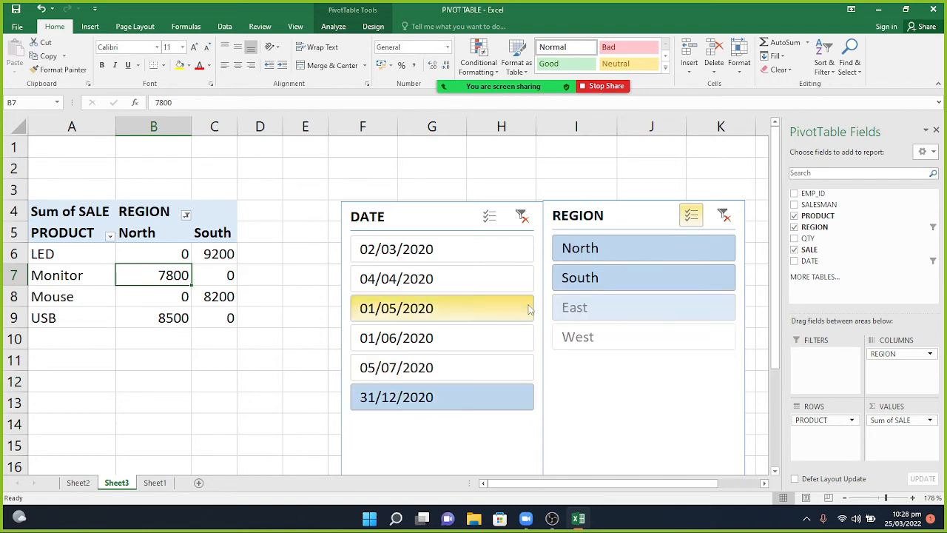
pyautogui.click(435, 281)
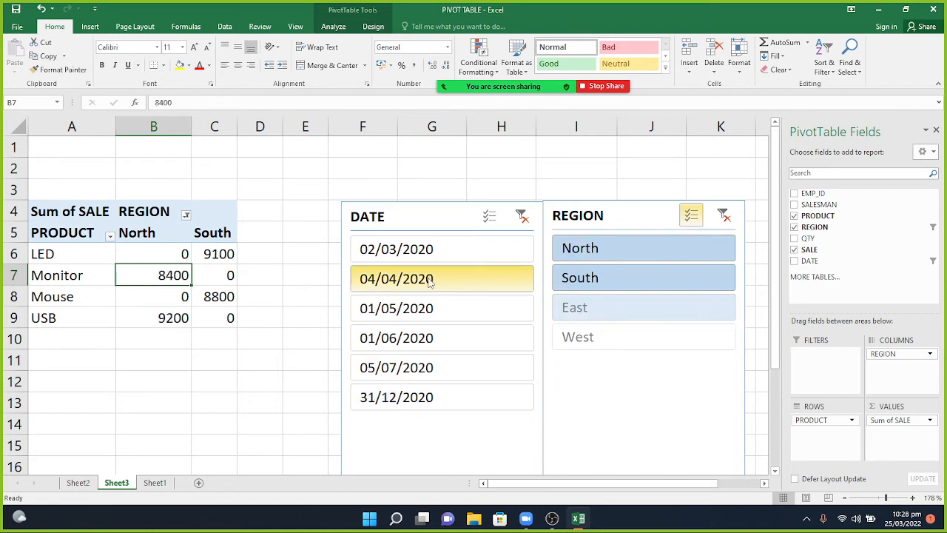
pyautogui.click(419, 319)
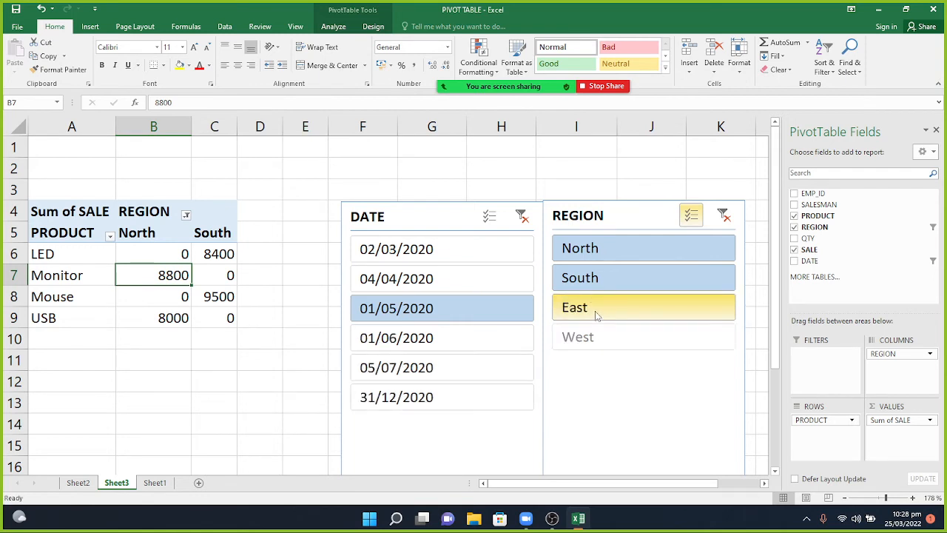
pyautogui.click(594, 288)
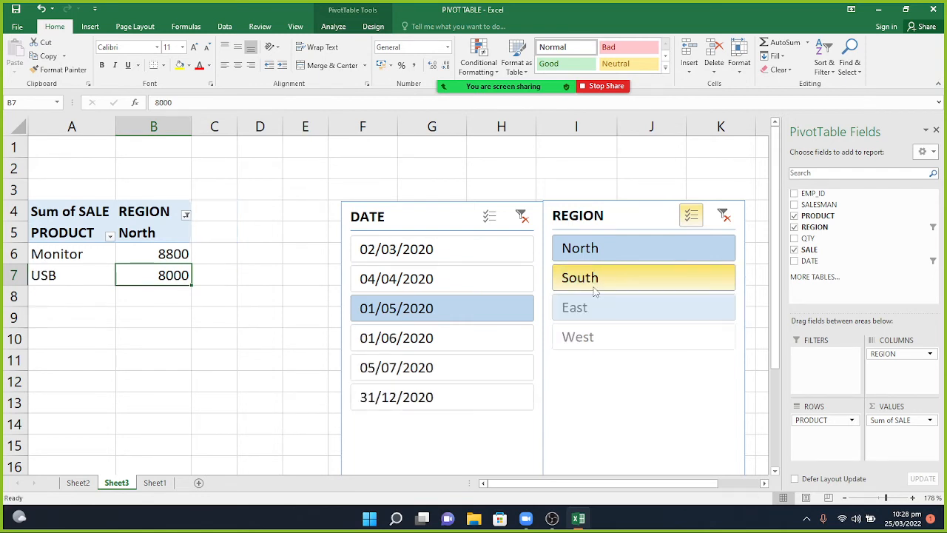
pyautogui.click(595, 254)
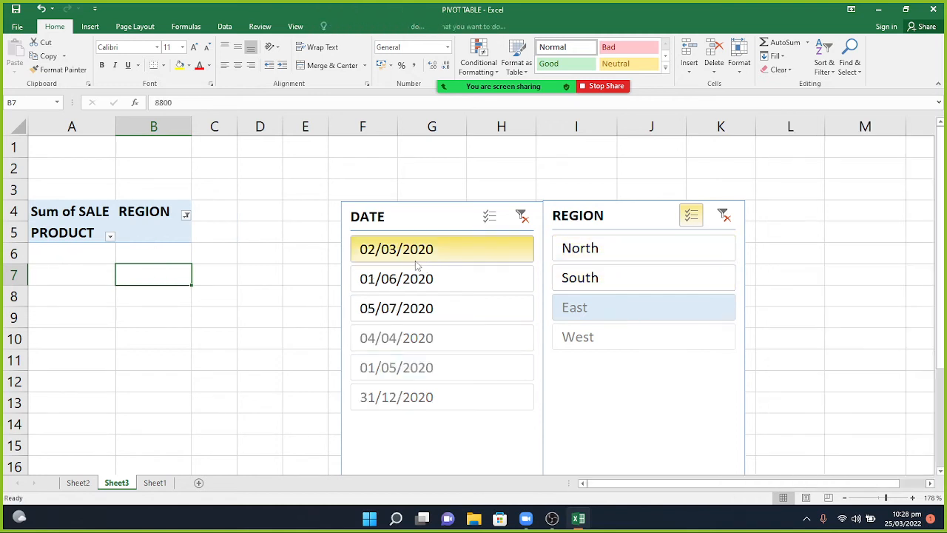
pyautogui.click(417, 290)
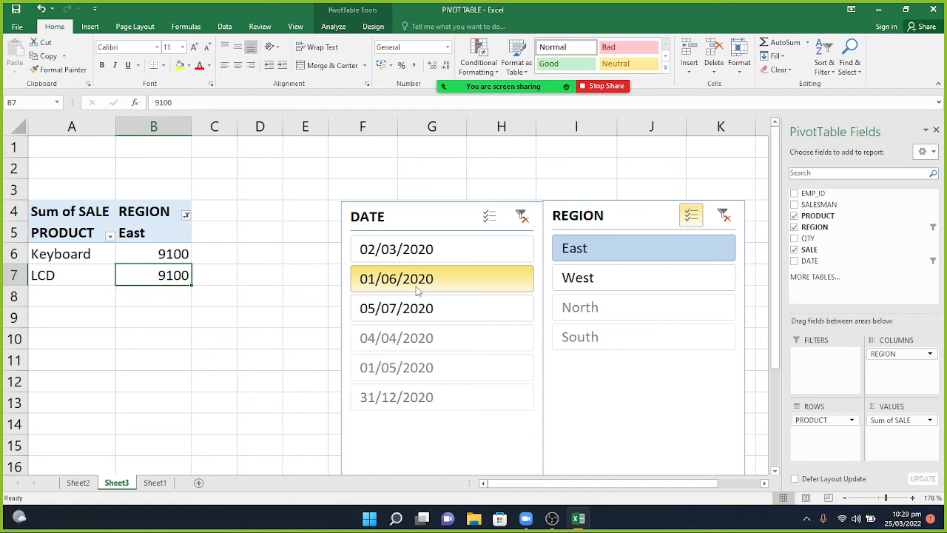
pyautogui.click(417, 291)
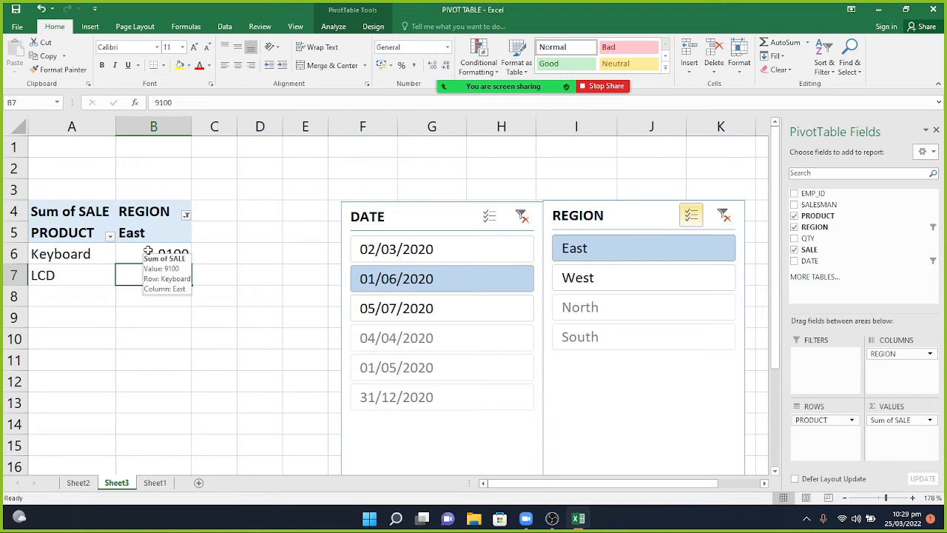
pyautogui.moveTo(148, 251)
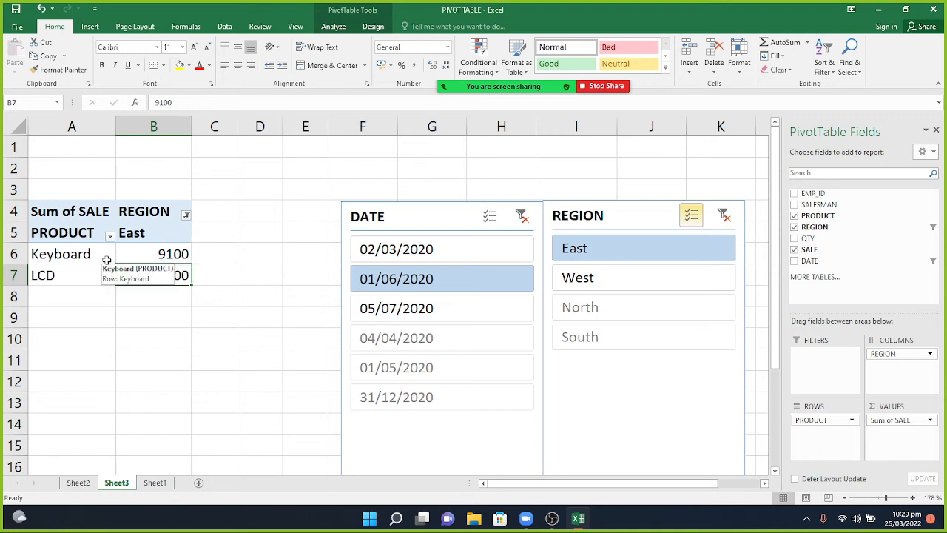
# Clear all fields and filters from the pivot with Clear All.
pyautogui.click(333, 27)
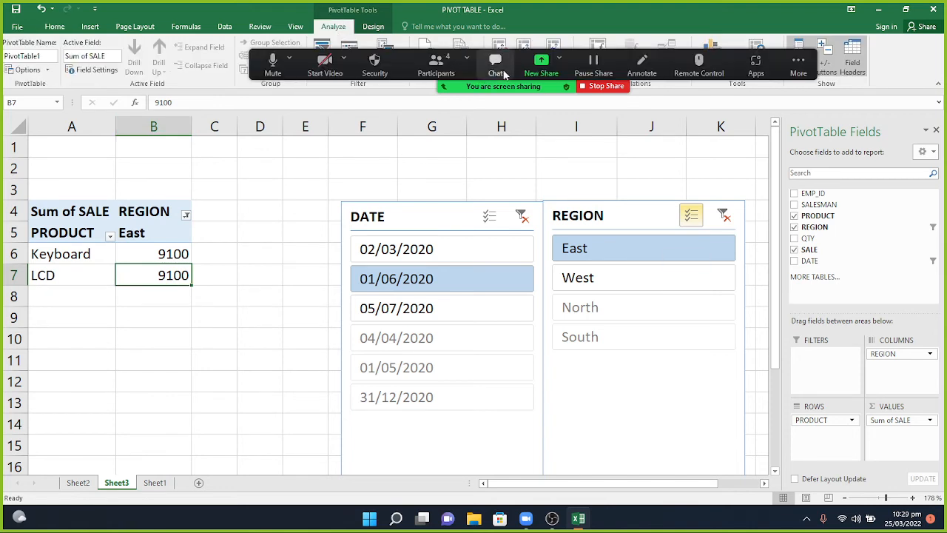
pyautogui.click(500, 50)
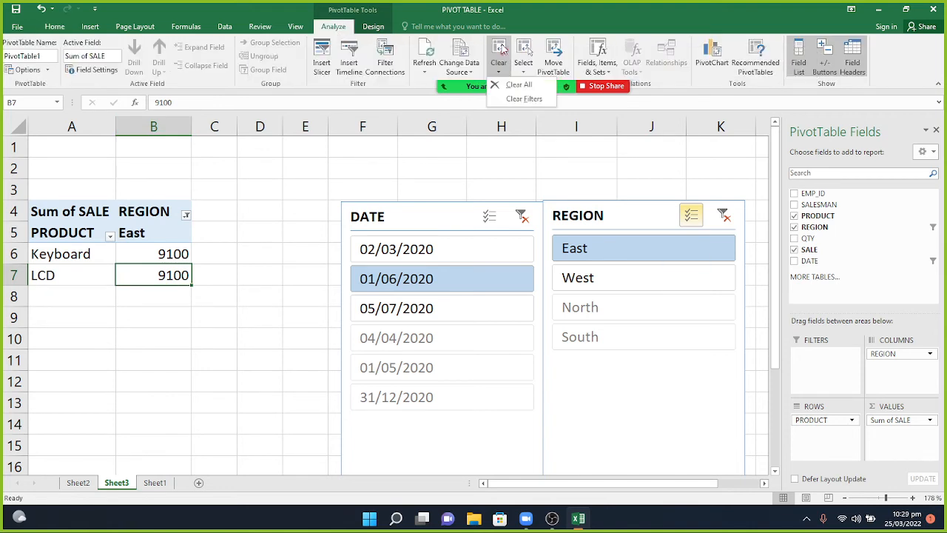
pyautogui.click(518, 85)
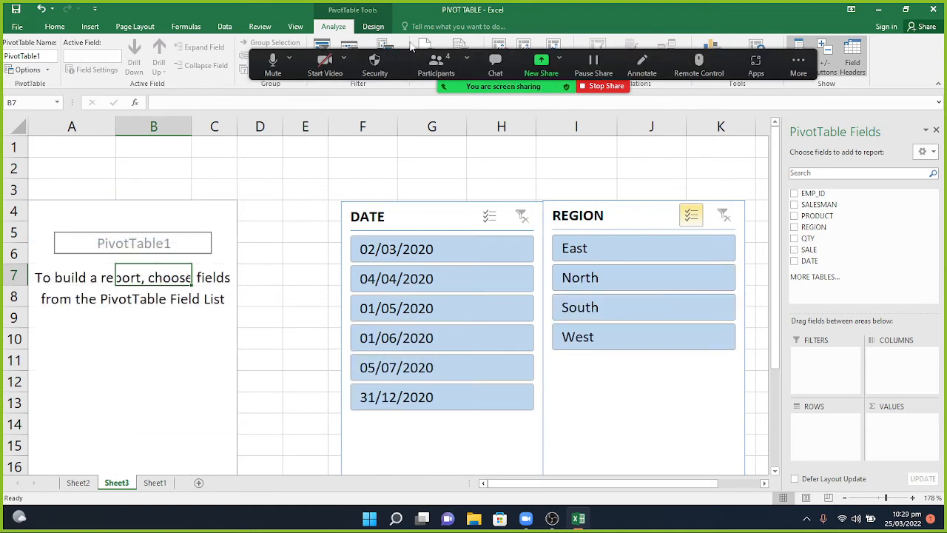
pyautogui.click(499, 58)
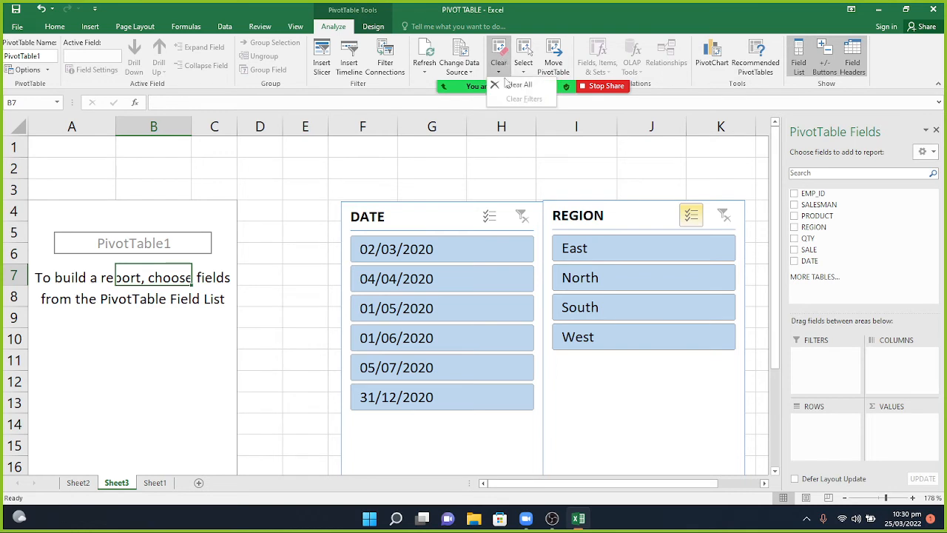
pyautogui.click(518, 85)
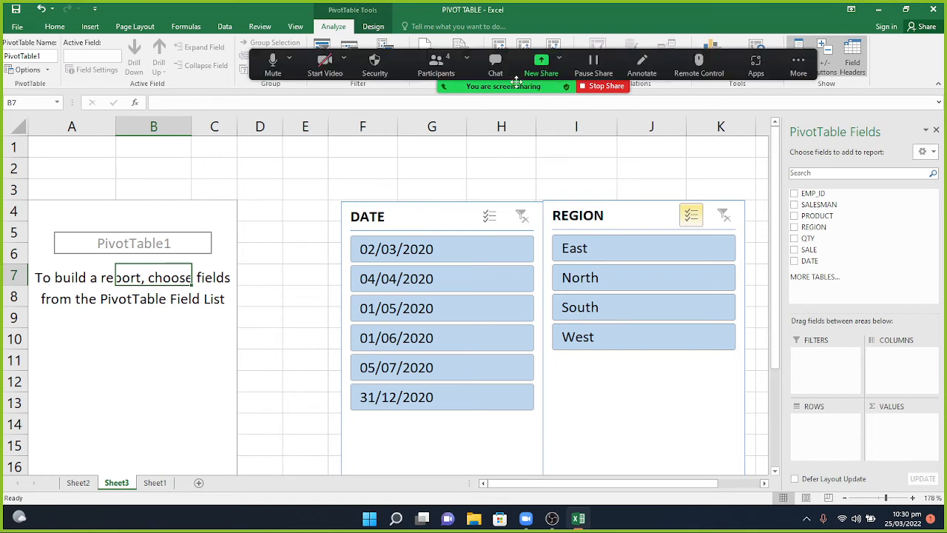
# Cut the DATE and REGION slicers off the sheet.
pyautogui.click(451, 216)
pyautogui.rightClick(451, 216)
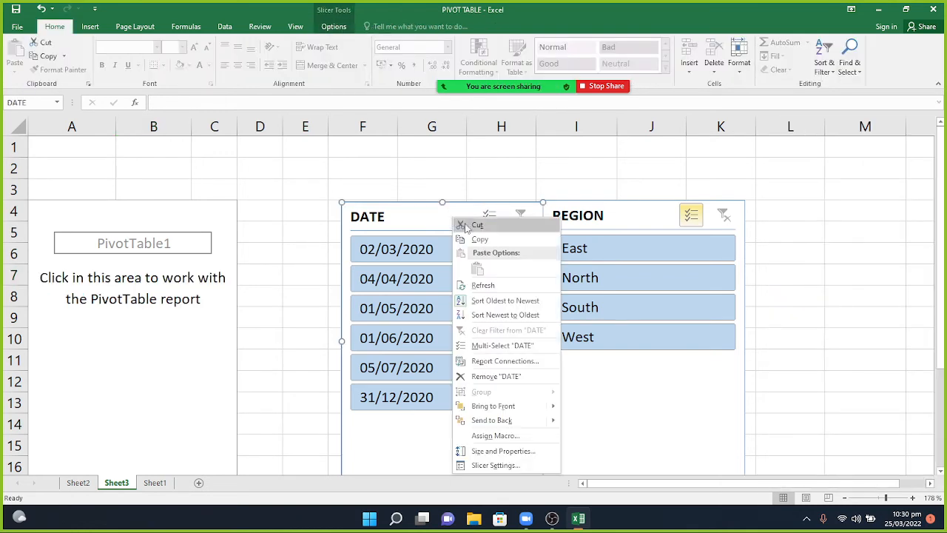
pyautogui.click(466, 226)
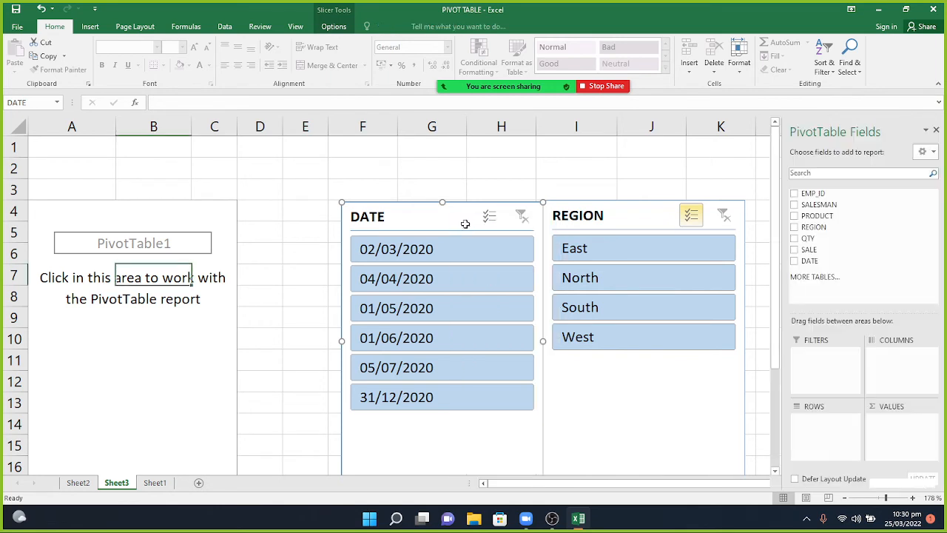
pyautogui.rightClick(581, 218)
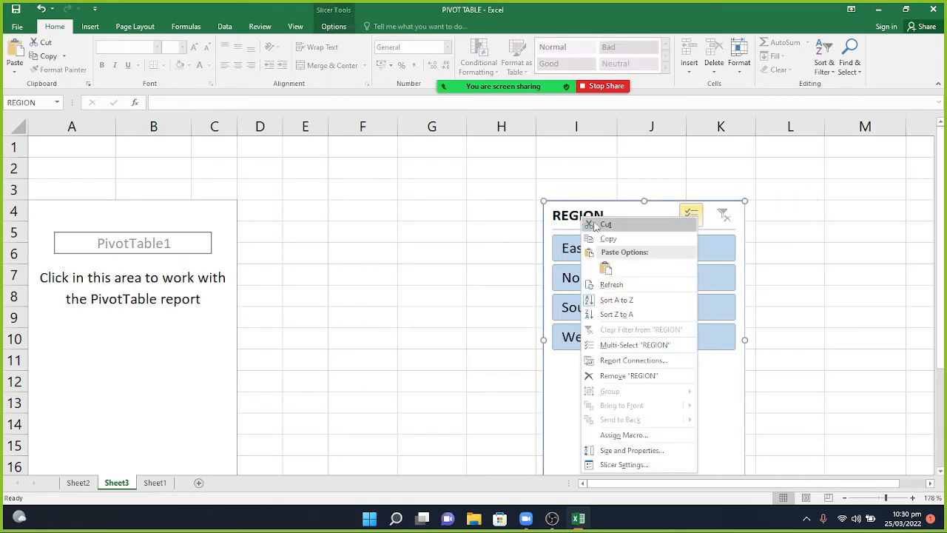
pyautogui.click(598, 222)
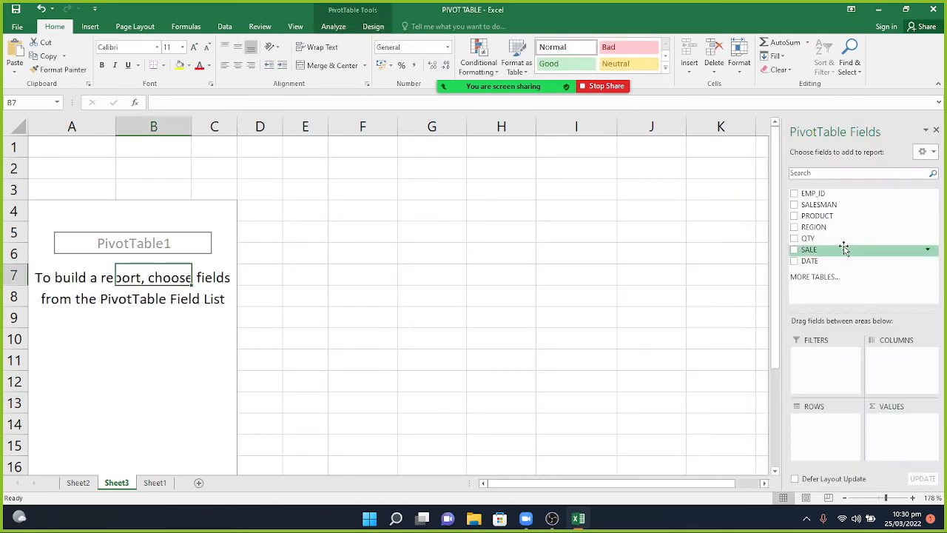
# Put PRODUCT in Rows, REGION in Columns and SALE in Values, then select East header B5.
pyautogui.moveTo(820, 221); pyautogui.dragTo(822, 416)
pyautogui.moveTo(814, 227); pyautogui.dragTo(921, 376)
pyautogui.moveTo(810, 250); pyautogui.dragTo(889, 429)
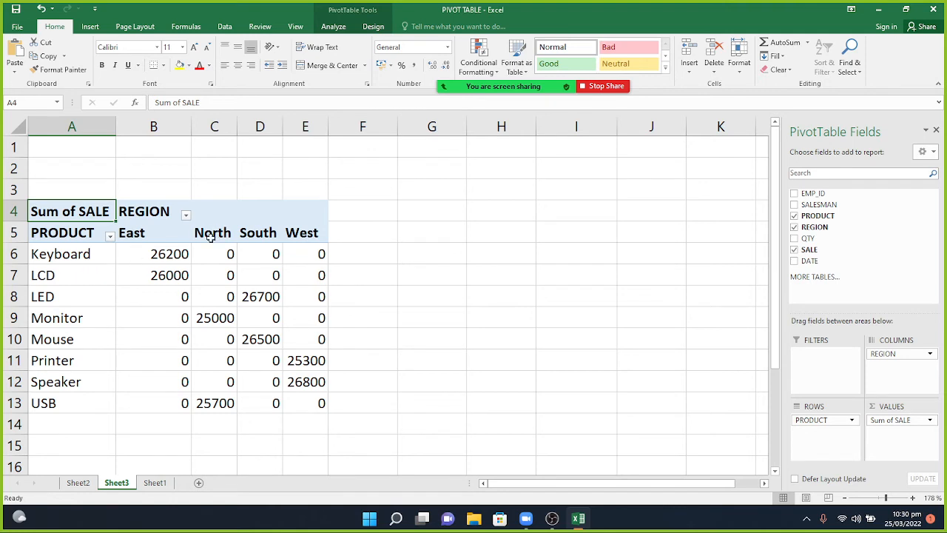
pyautogui.click(176, 234)
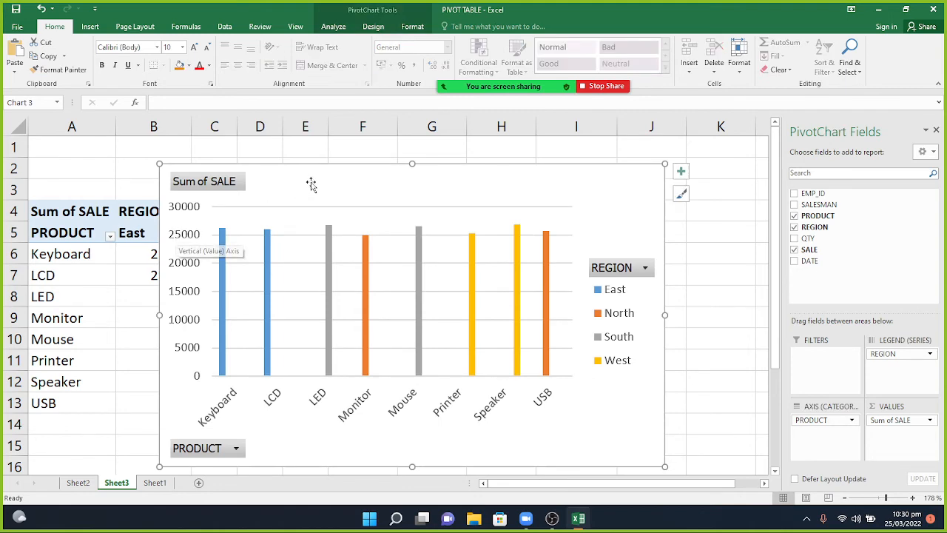
# Move the clustered column PivotChart up and right, beside the pivot table.
pyautogui.moveTo(310, 184); pyautogui.dragTo(356, 154)
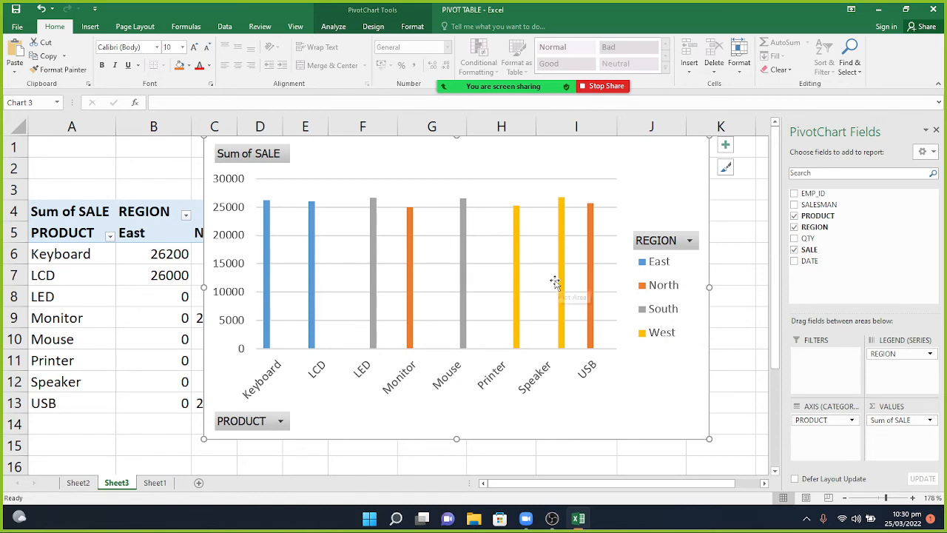
pyautogui.click(691, 241)
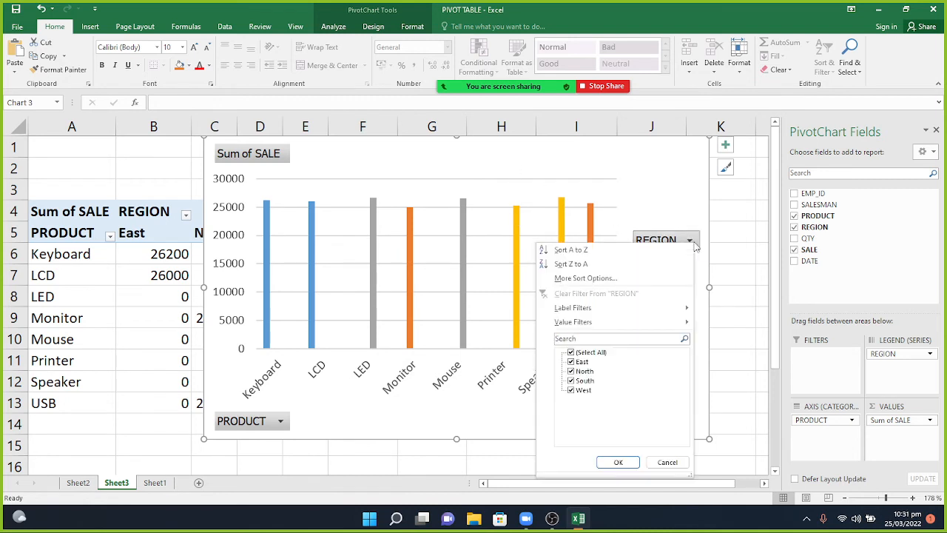
pyautogui.click(571, 352)
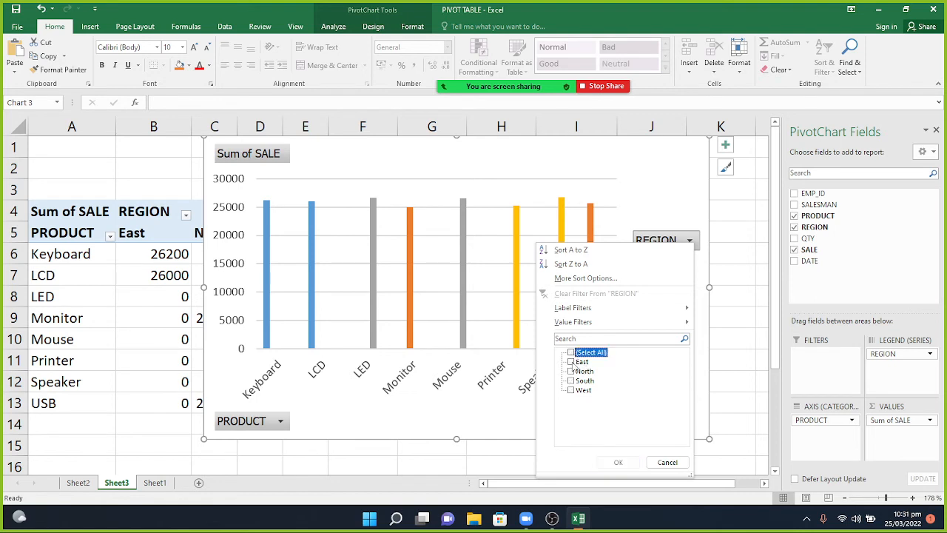
pyautogui.click(572, 362)
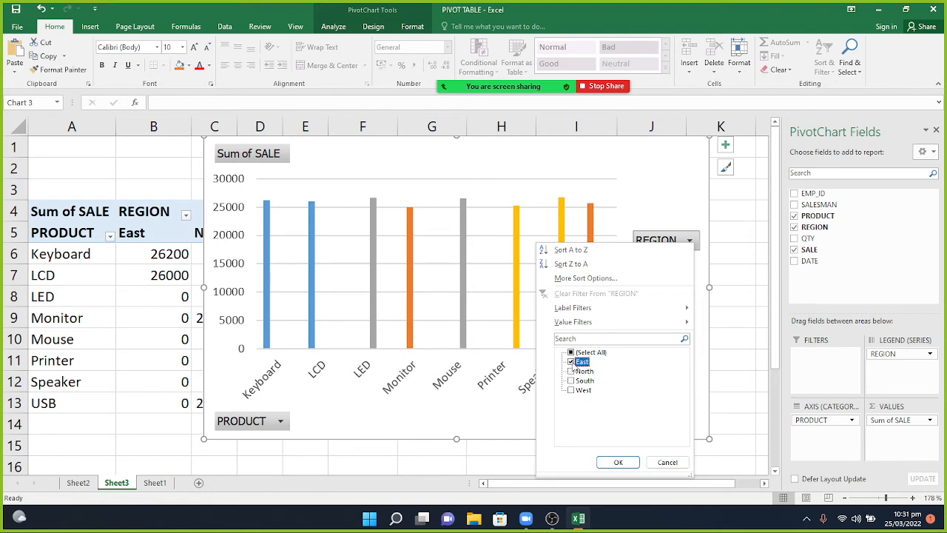
pyautogui.click(618, 461)
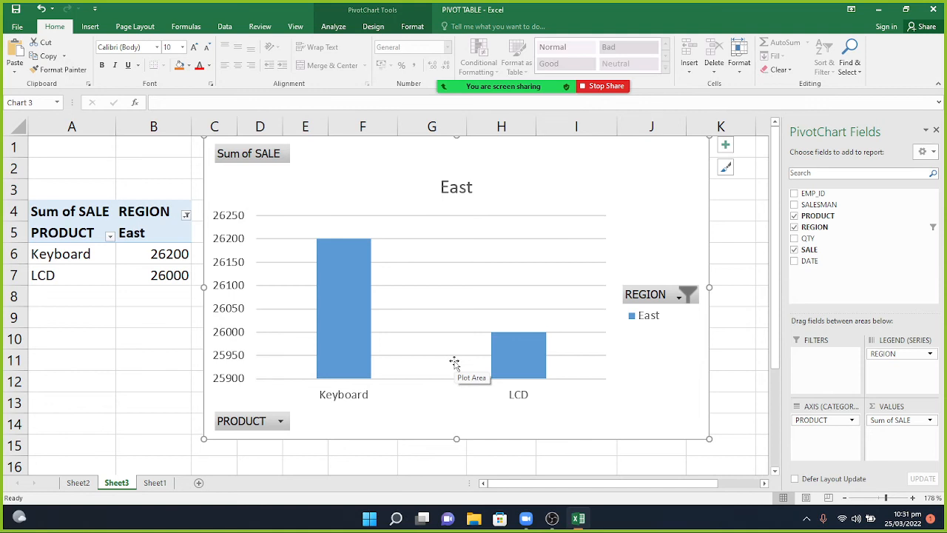
pyautogui.click(679, 297)
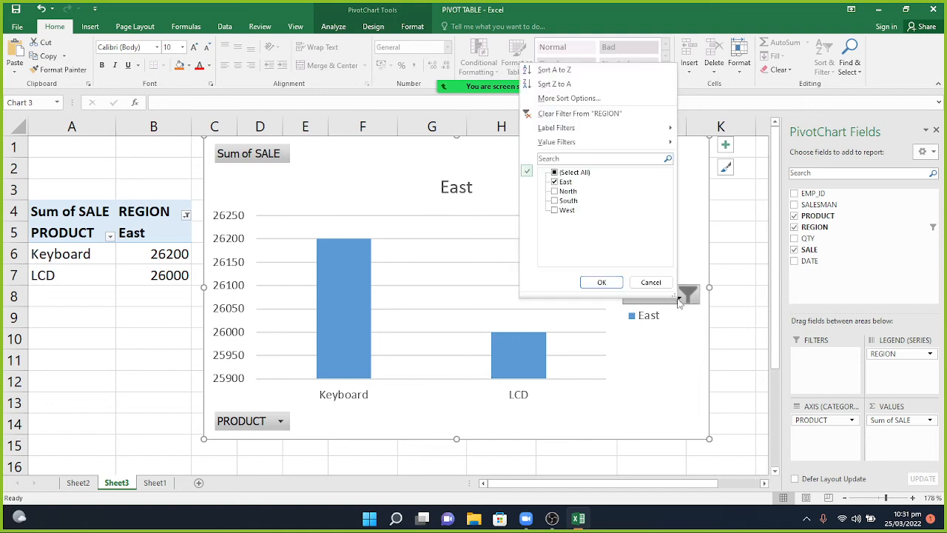
pyautogui.click(280, 420)
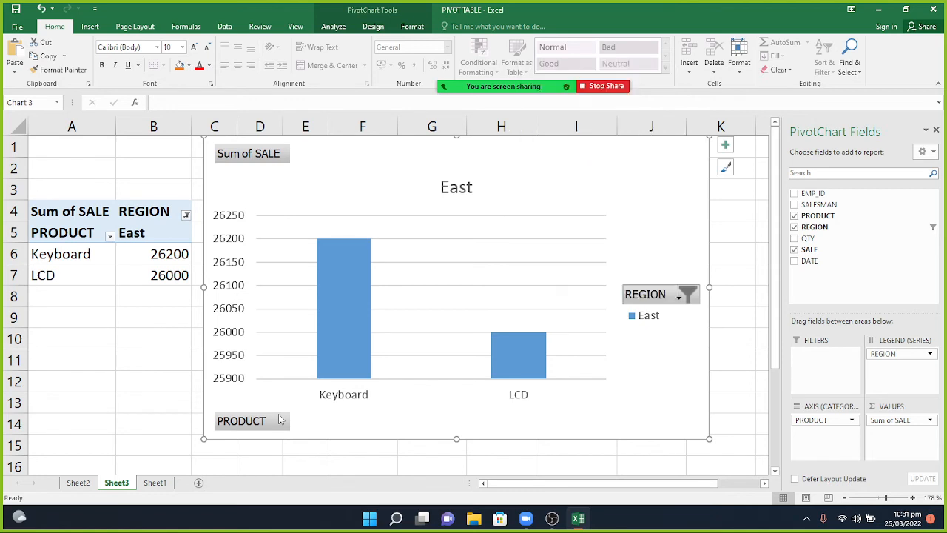
pyautogui.click(281, 420)
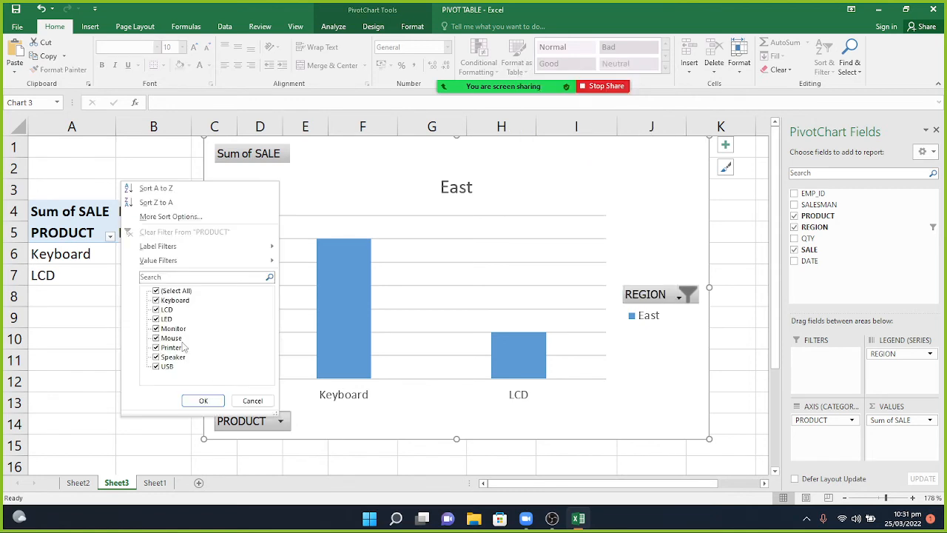
pyautogui.click(155, 291)
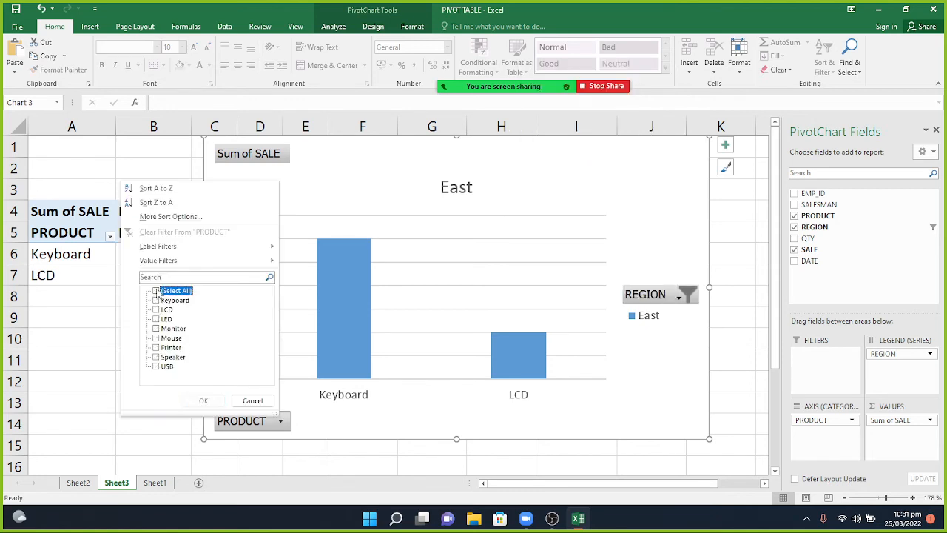
pyautogui.click(156, 328)
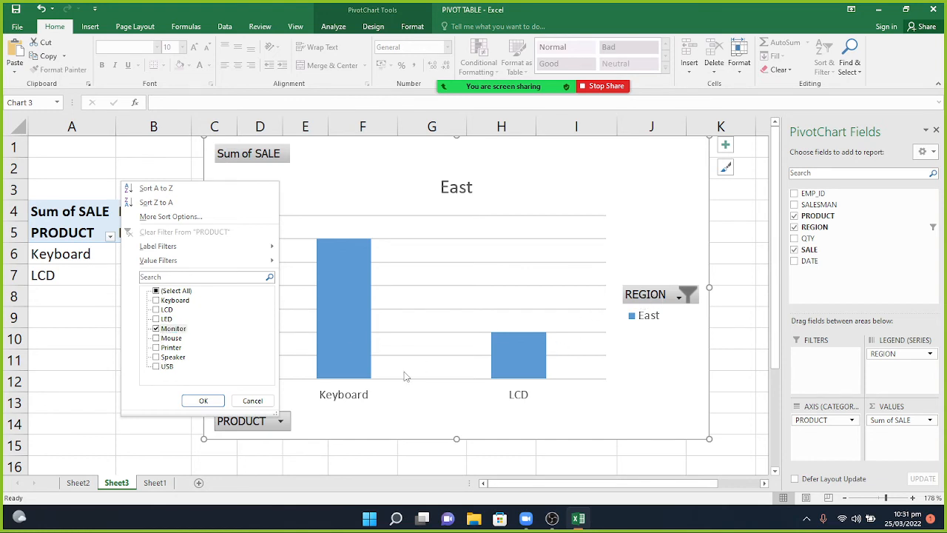
pyautogui.click(203, 401)
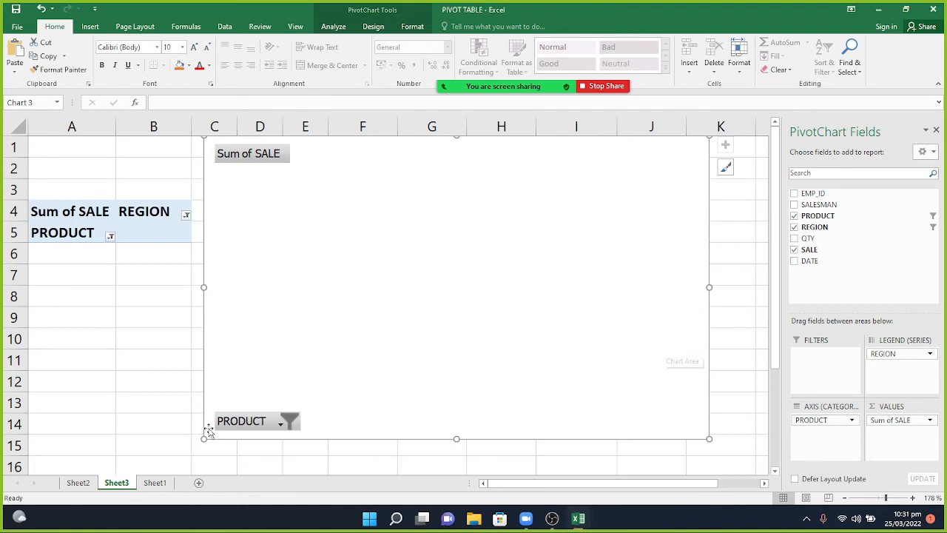
pyautogui.click(265, 427)
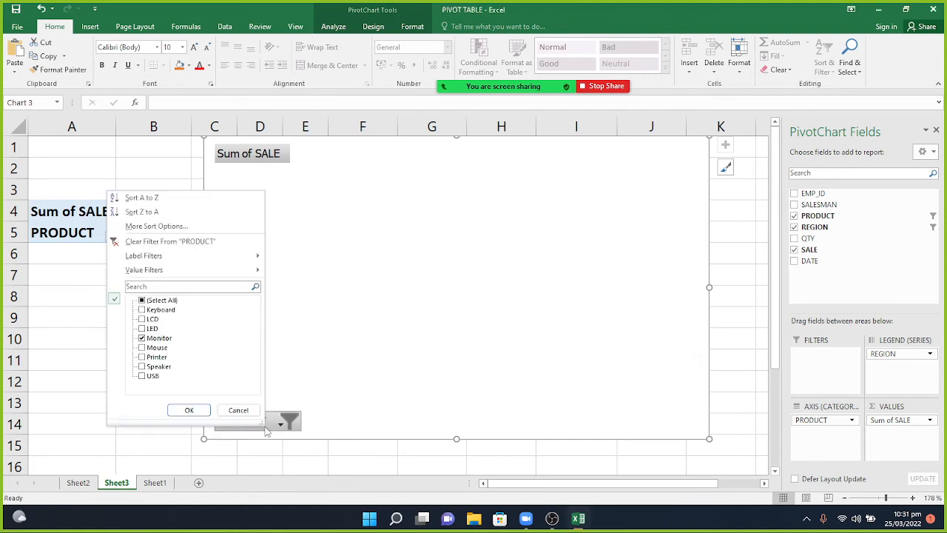
pyautogui.click(142, 300)
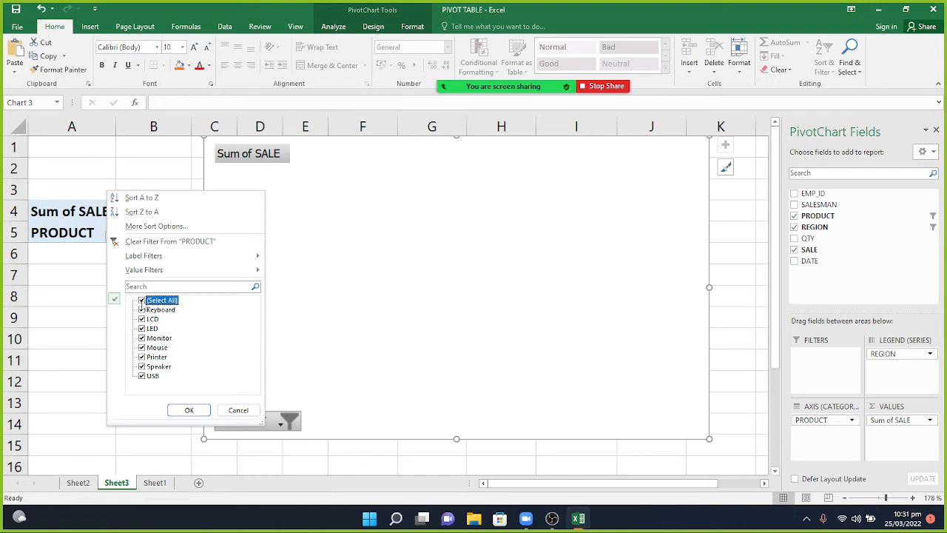
pyautogui.click(189, 409)
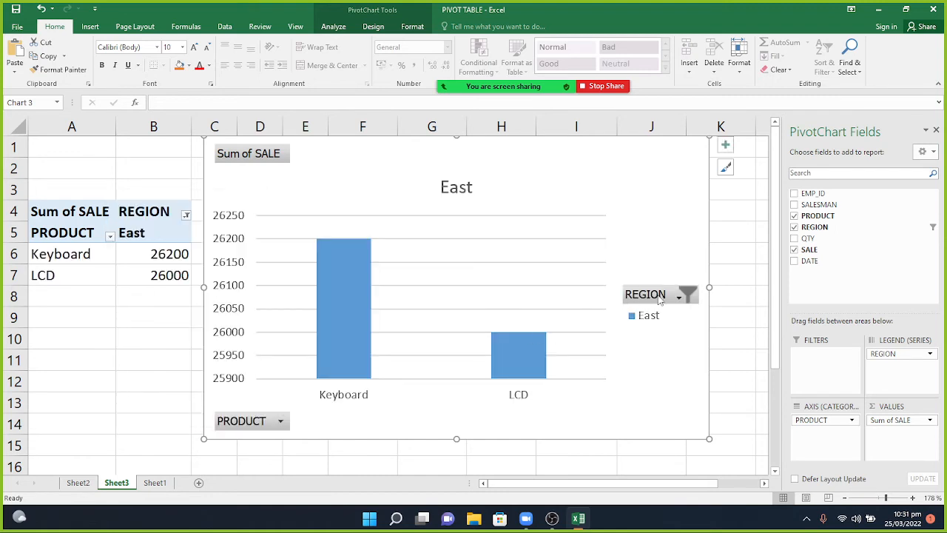
pyautogui.click(658, 294)
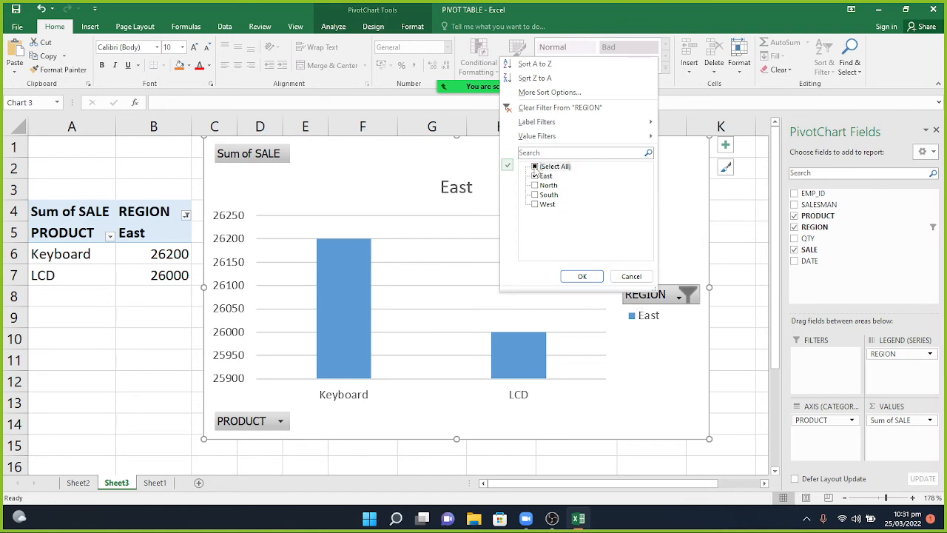
pyautogui.click(536, 166)
pyautogui.click(581, 276)
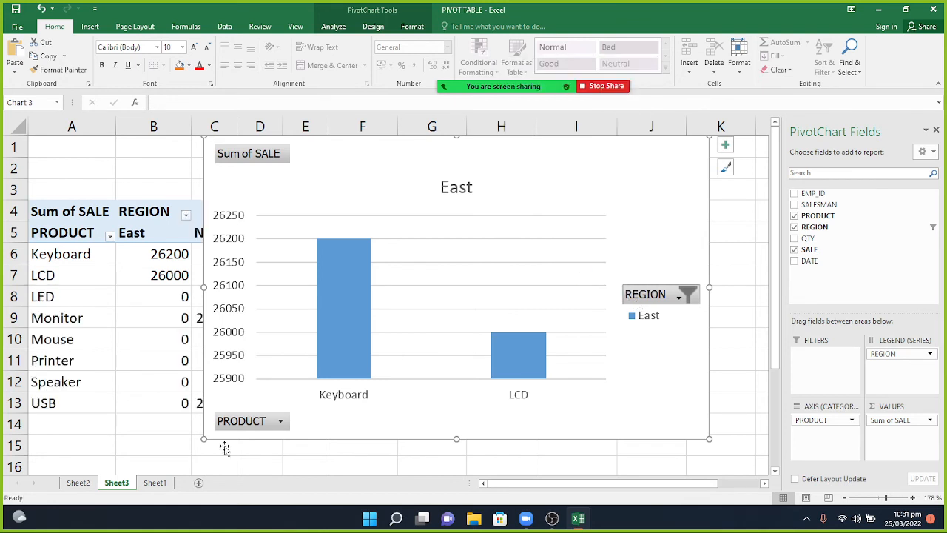
pyautogui.click(276, 422)
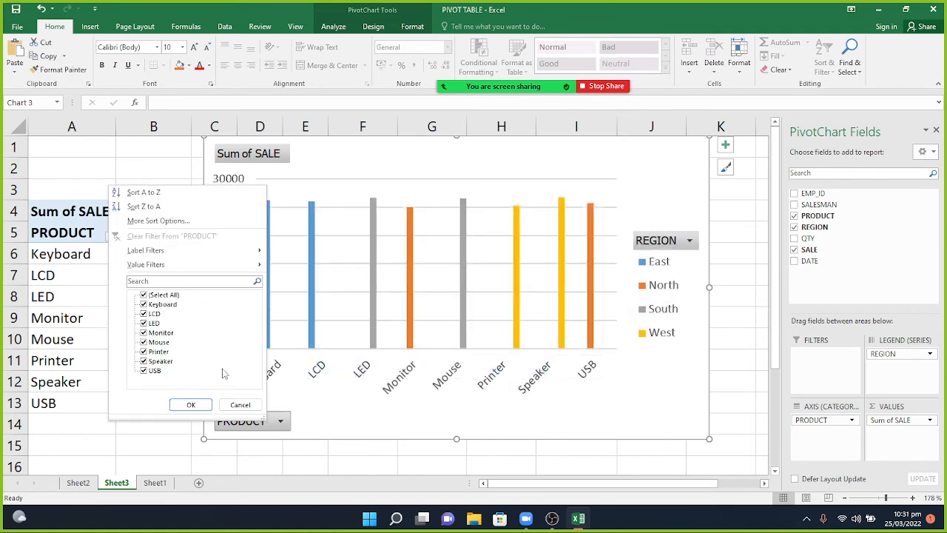
pyautogui.click(143, 296)
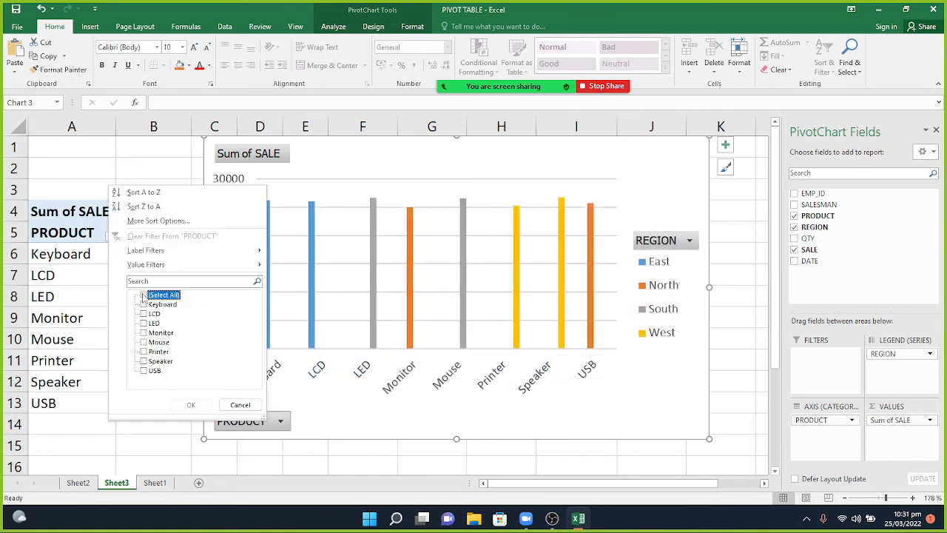
pyautogui.click(143, 332)
pyautogui.click(192, 405)
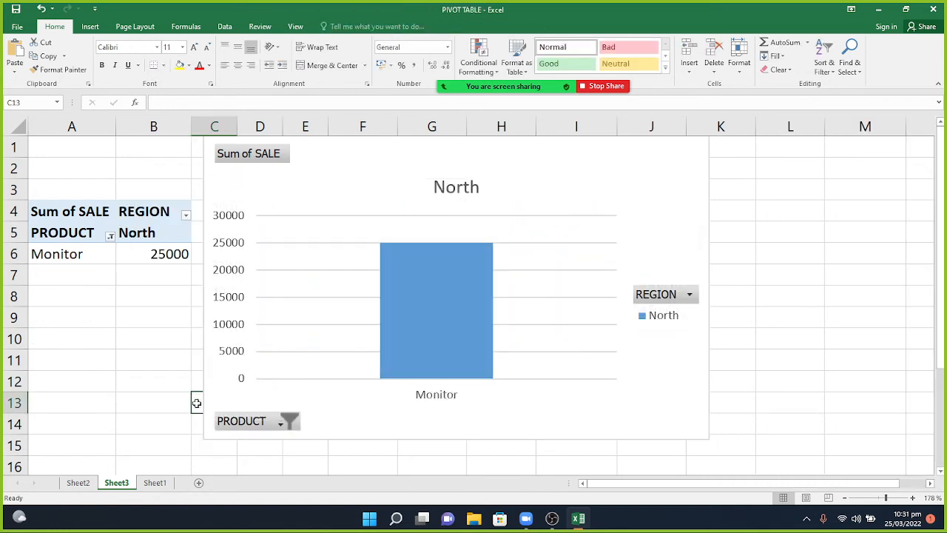
pyautogui.moveTo(383, 319)
pyautogui.click(688, 295)
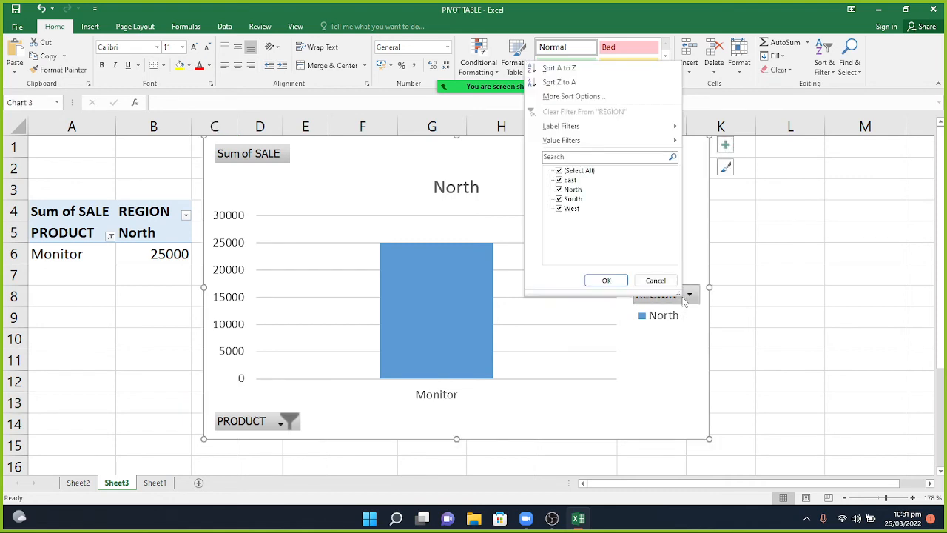
pyautogui.click(606, 281)
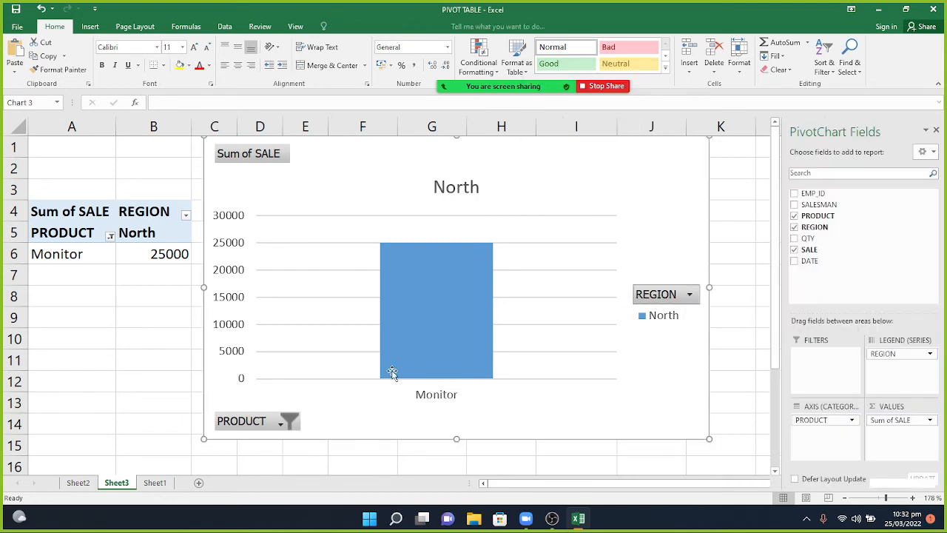
pyautogui.click(281, 422)
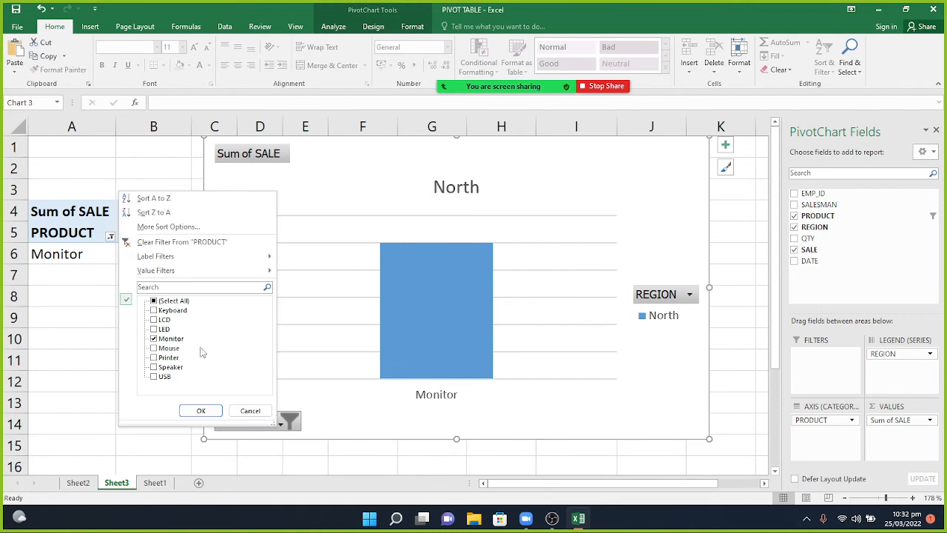
pyautogui.click(154, 301)
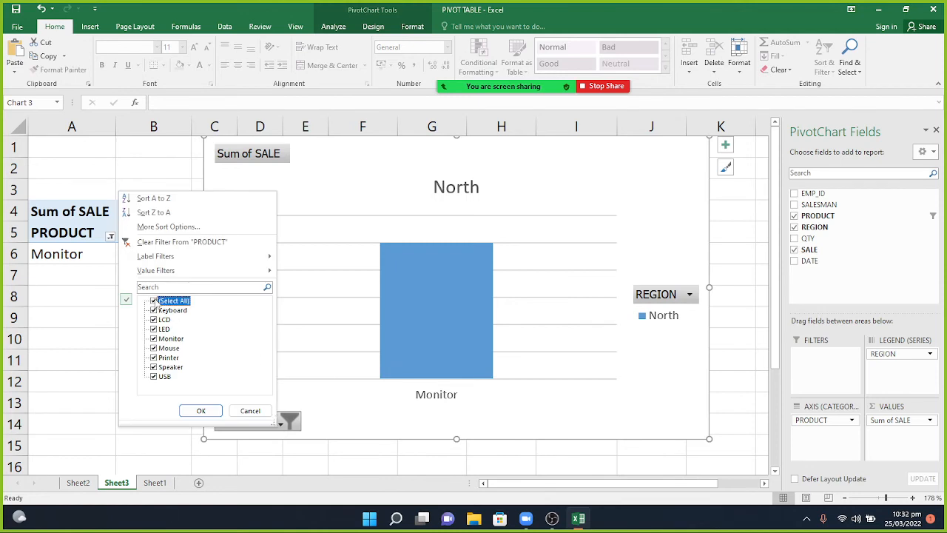
pyautogui.click(210, 411)
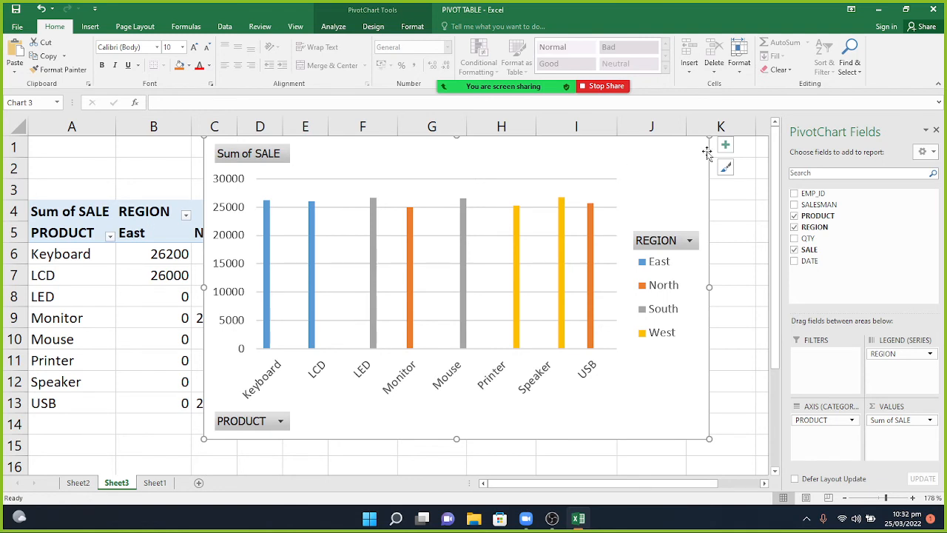
# Cut the PivotChart and add DATE to Rows, grouping each product's sales by month.
pyautogui.moveTo(682, 168); pyautogui.dragTo(679, 224)
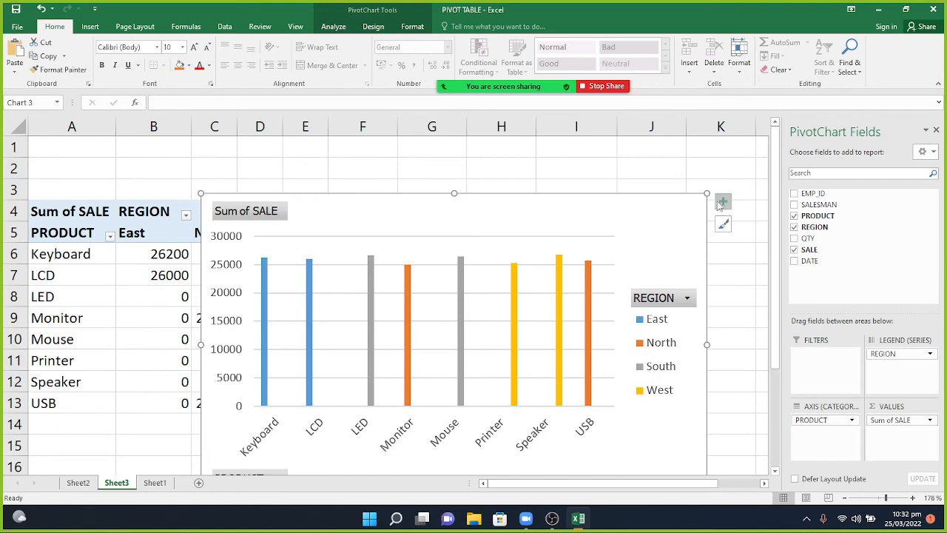
pyautogui.rightClick(680, 201)
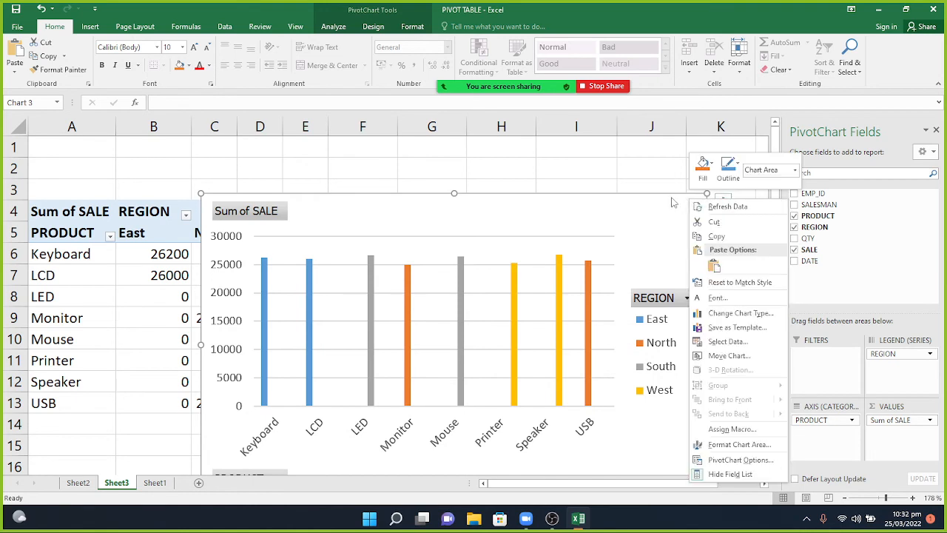
pyautogui.click(705, 224)
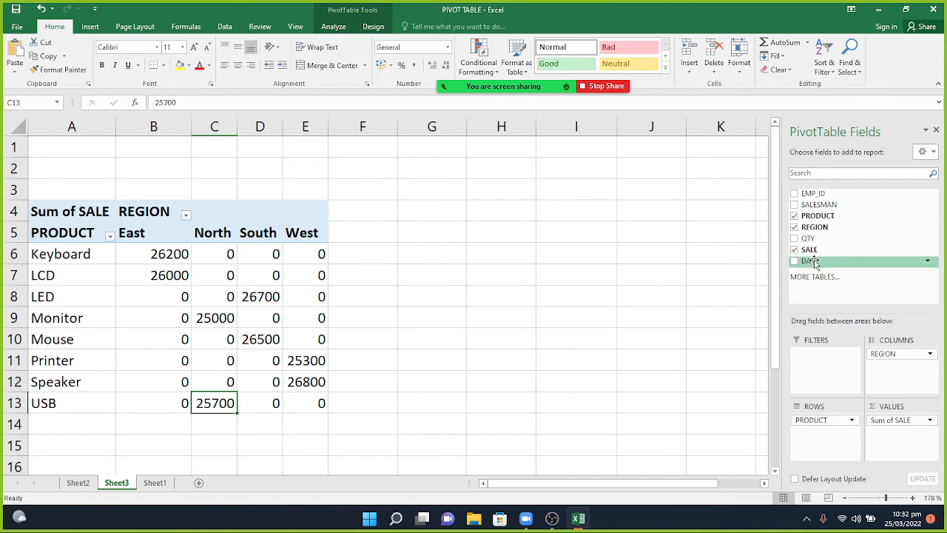
pyautogui.moveTo(810, 260); pyautogui.dragTo(816, 438)
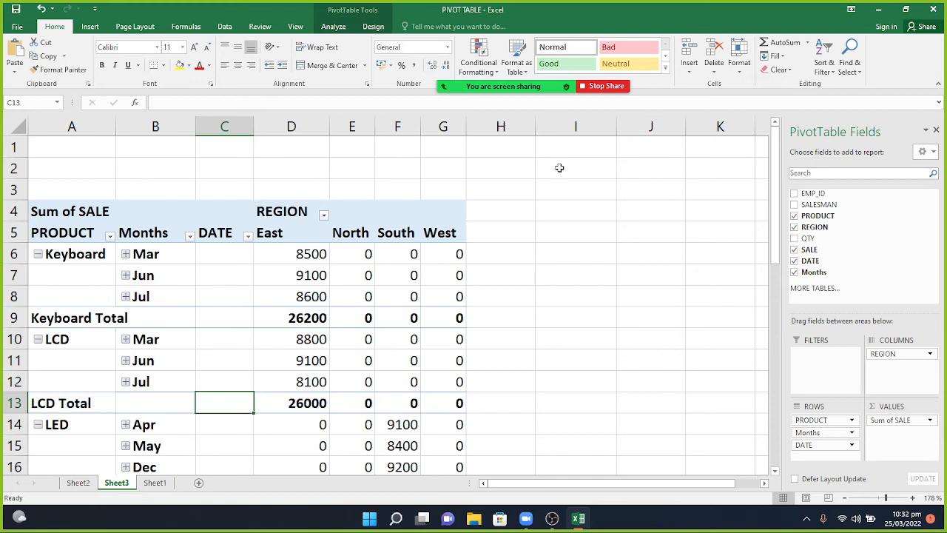
pyautogui.moveTo(503, 85)
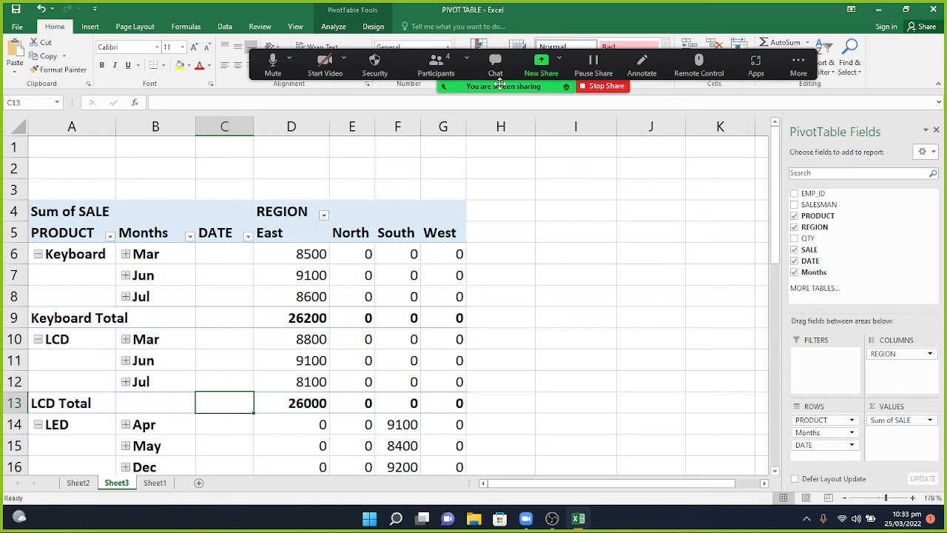
pyautogui.click(436, 64)
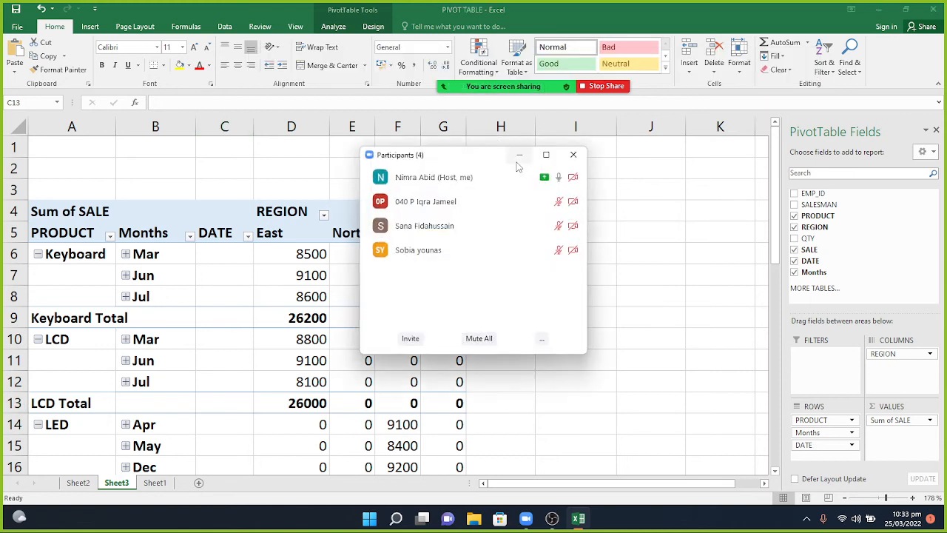
pyautogui.click(519, 158)
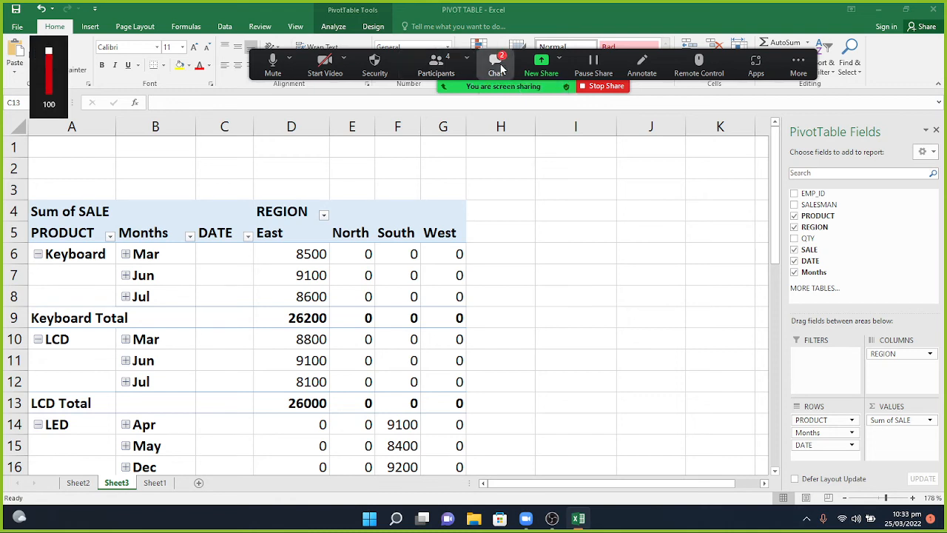
pyautogui.click(495, 64)
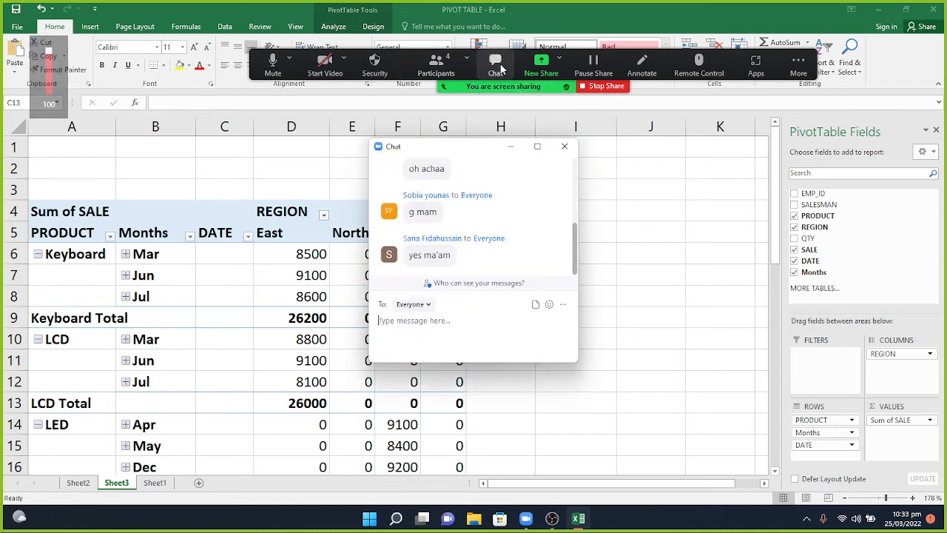
pyautogui.click(511, 147)
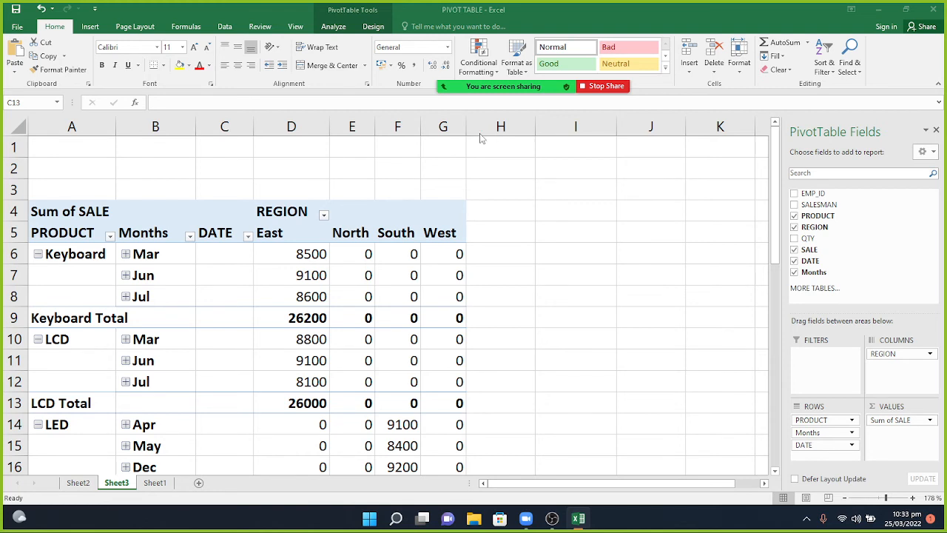
# Insert a timeline on the pivot table using the DATE field.
pyautogui.click(332, 27)
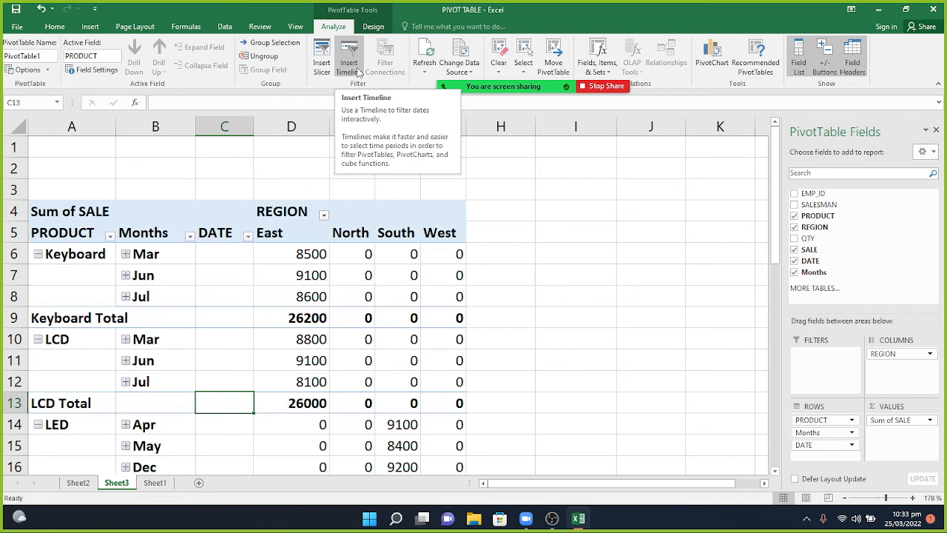
pyautogui.click(81, 254)
pyautogui.click(350, 63)
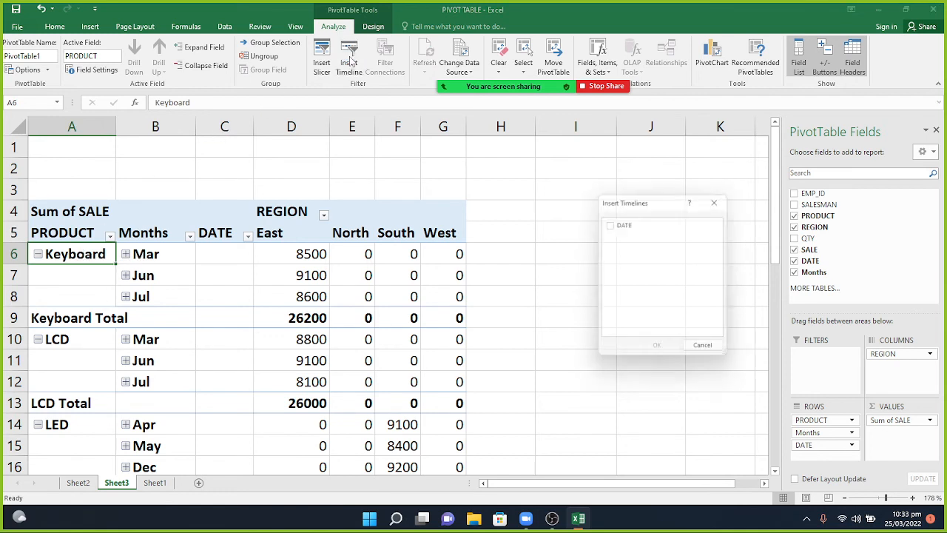
pyautogui.click(616, 227)
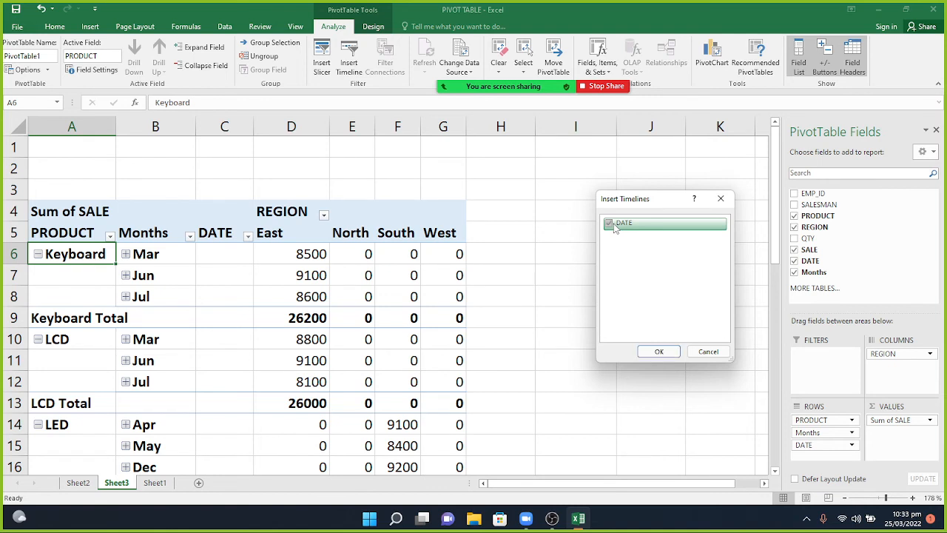
pyautogui.click(658, 351)
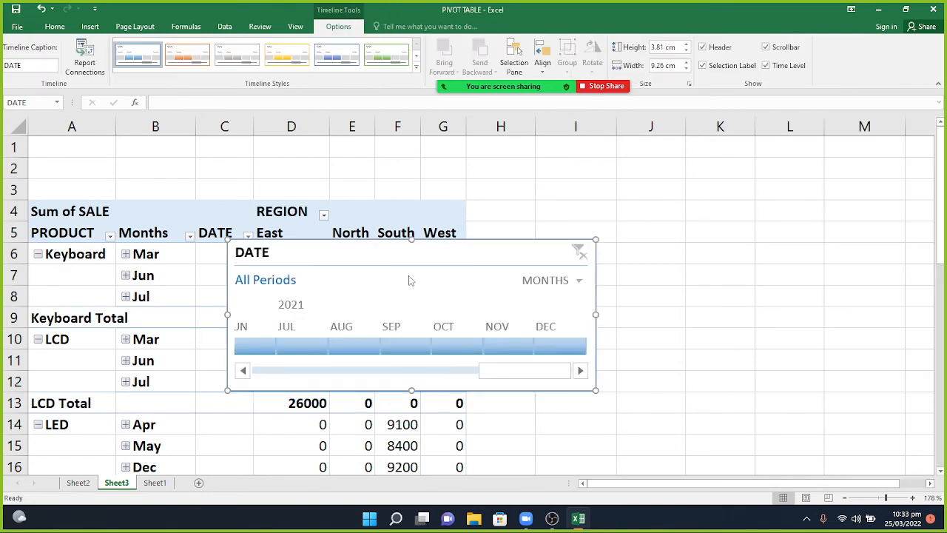
# Move the timeline beside the table and filter June through December 2021 month by month.
pyautogui.moveTo(404, 252); pyautogui.dragTo(609, 227)
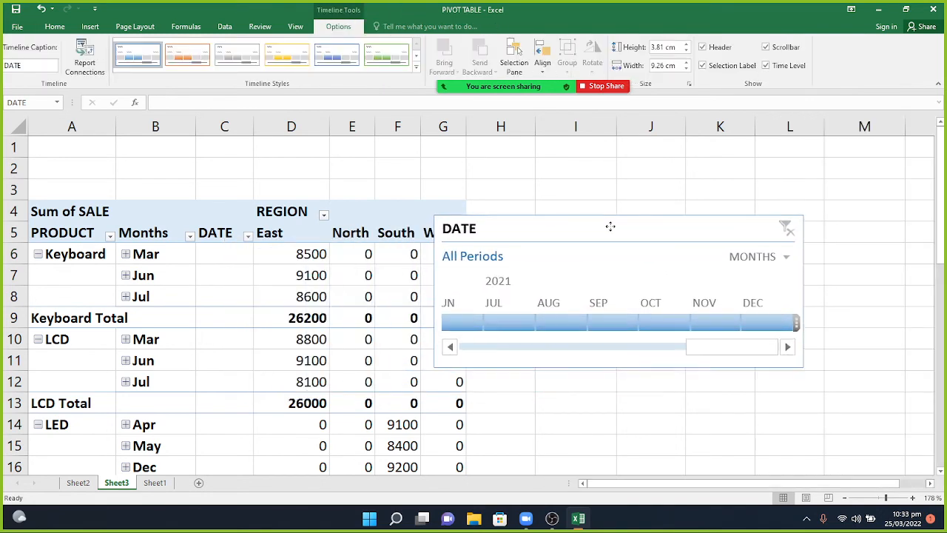
pyautogui.click(468, 326)
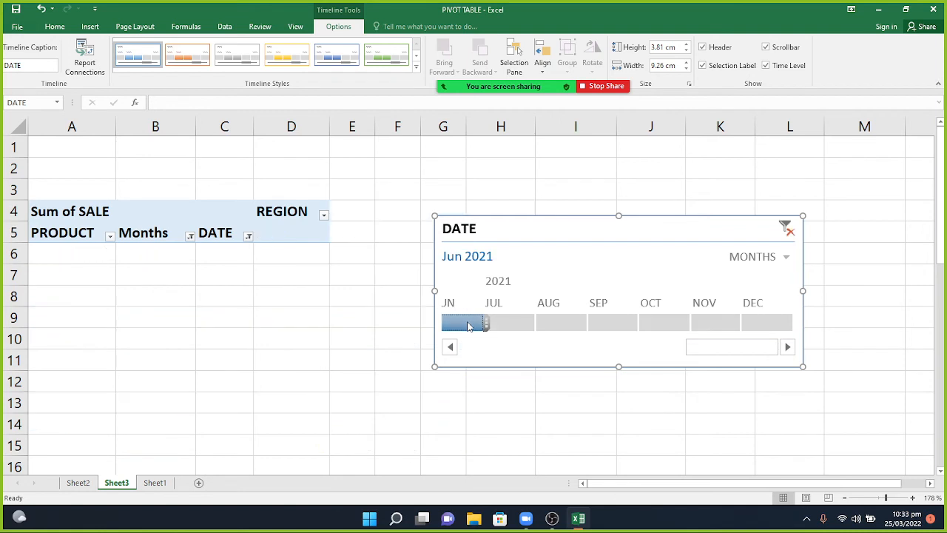
pyautogui.click(508, 327)
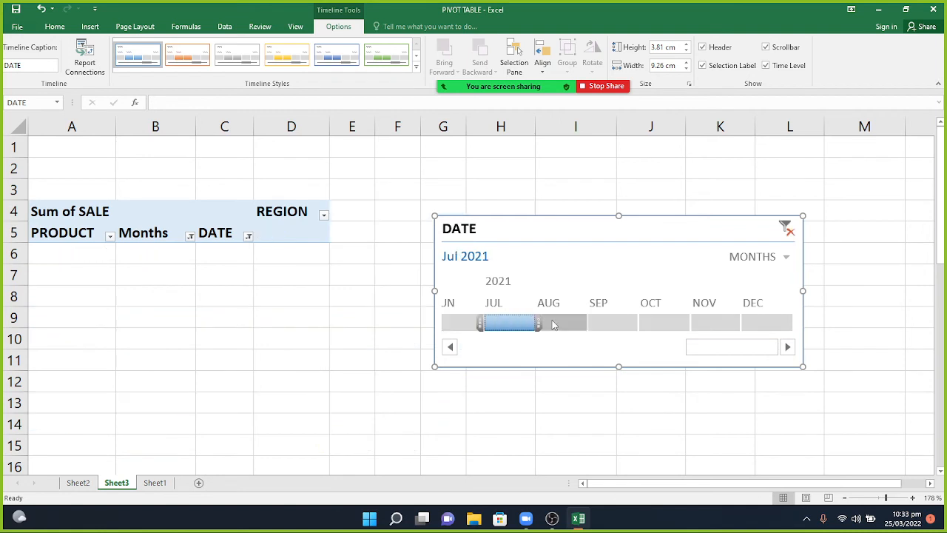
pyautogui.click(556, 322)
pyautogui.click(603, 322)
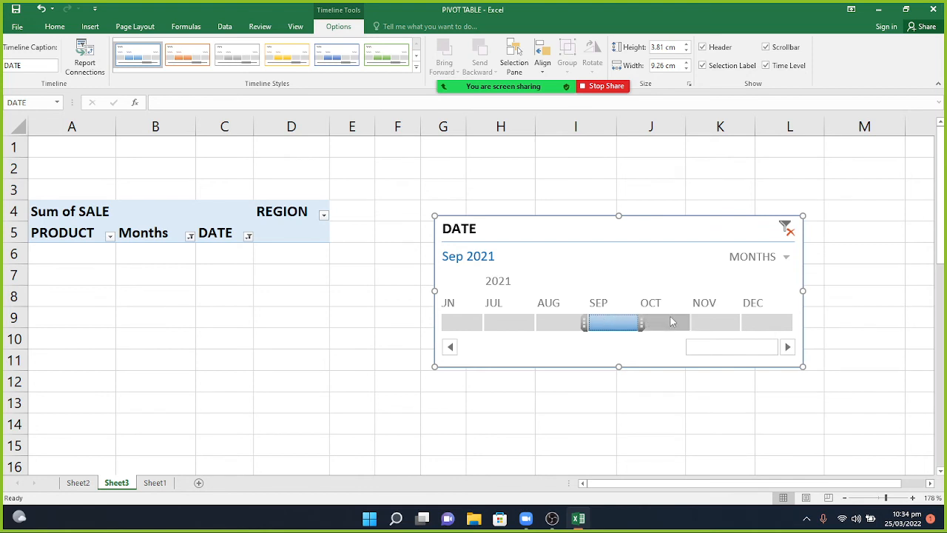
pyautogui.click(666, 322)
pyautogui.click(712, 323)
pyautogui.click(764, 323)
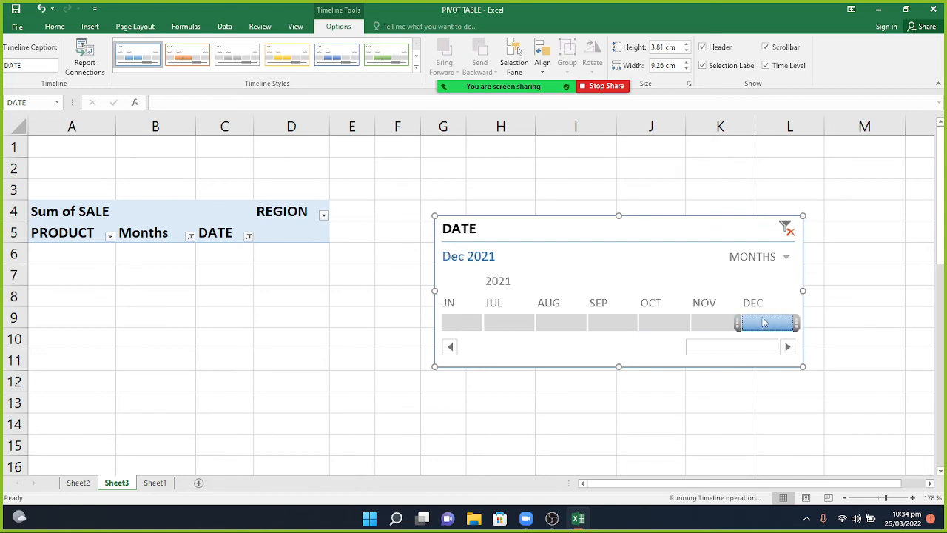
pyautogui.click(452, 347)
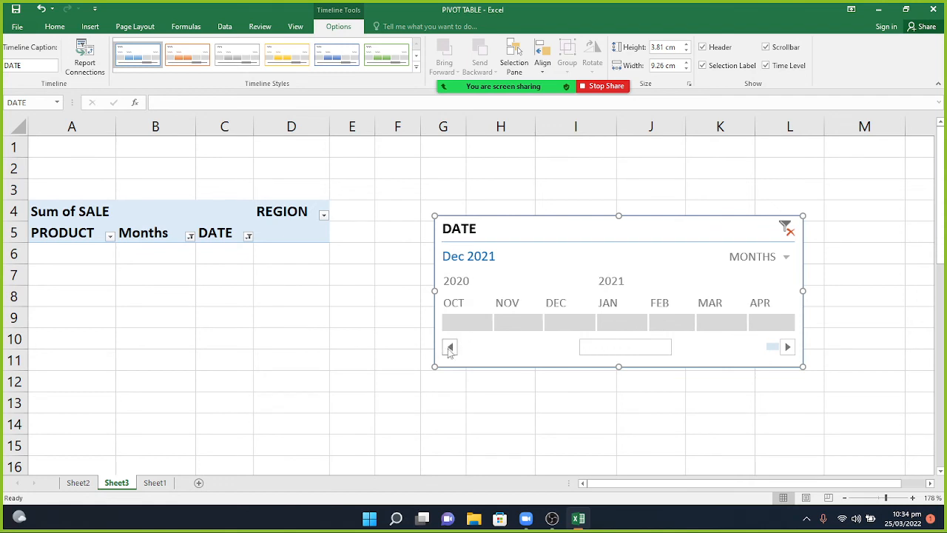
pyautogui.moveTo(450, 348); pyautogui.dragTo(450, 348)
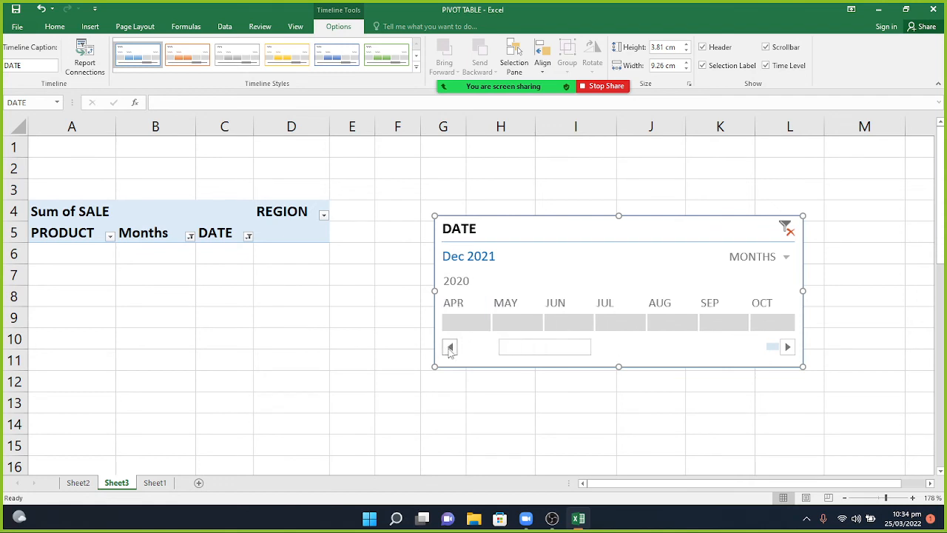
# Filter the pivot through individual 2020 months, from April–August and then January–April.
pyautogui.click(457, 329)
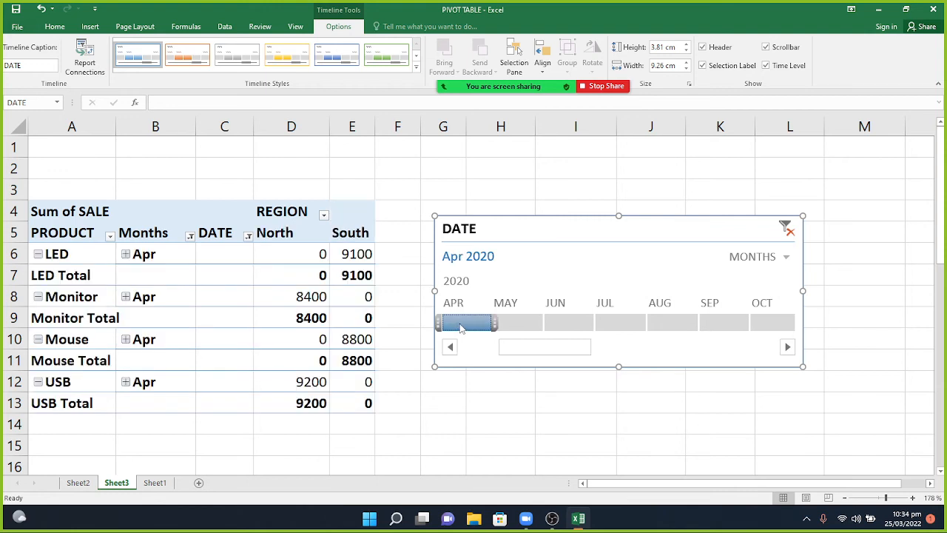
pyautogui.moveTo(458, 330); pyautogui.dragTo(567, 323)
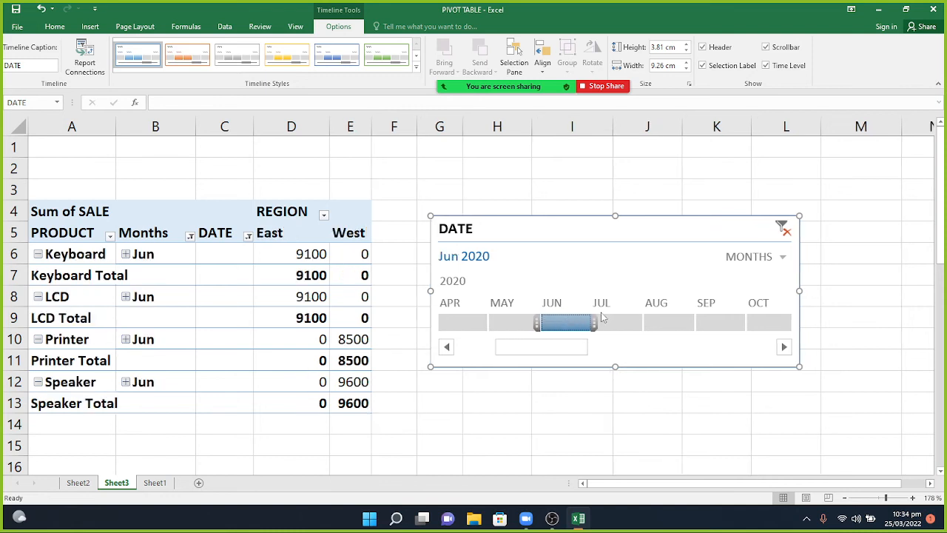
pyautogui.click(604, 322)
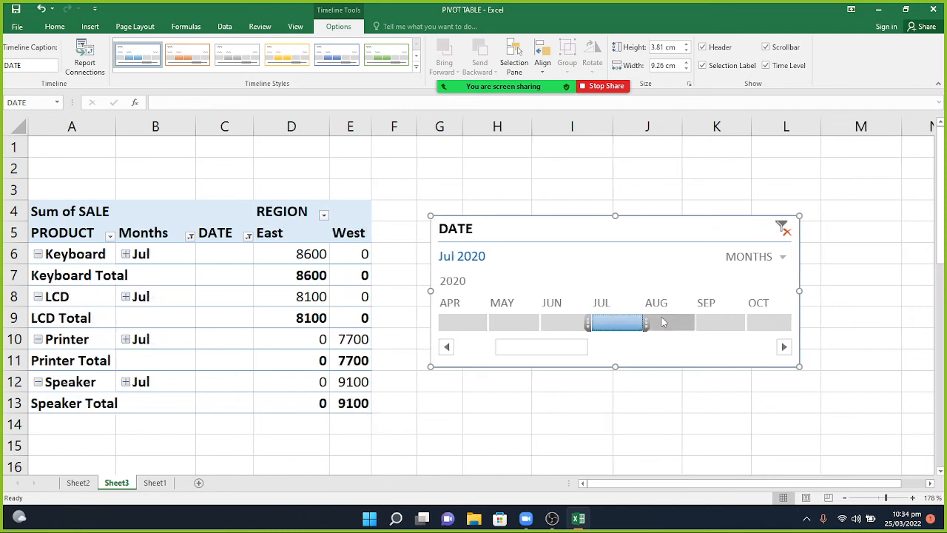
pyautogui.click(663, 323)
pyautogui.click(610, 325)
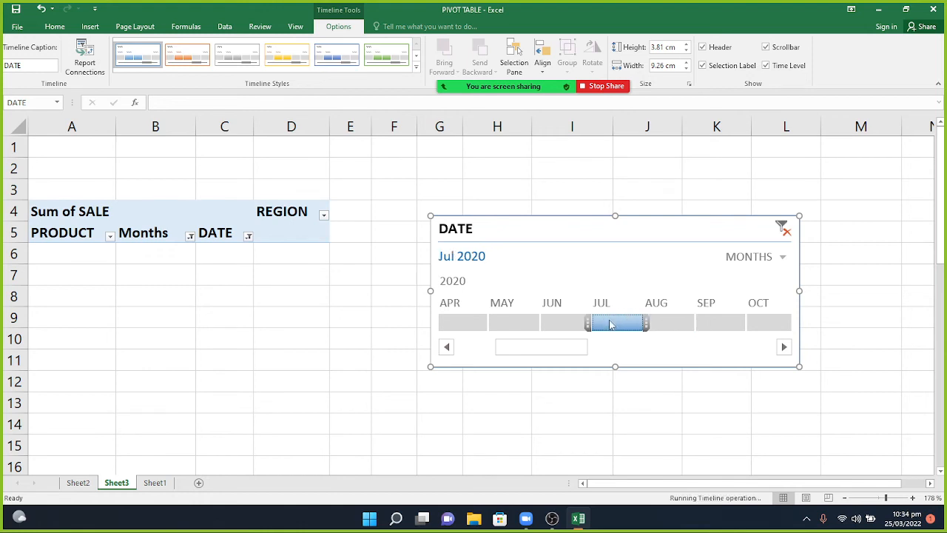
pyautogui.click(564, 323)
pyautogui.click(512, 322)
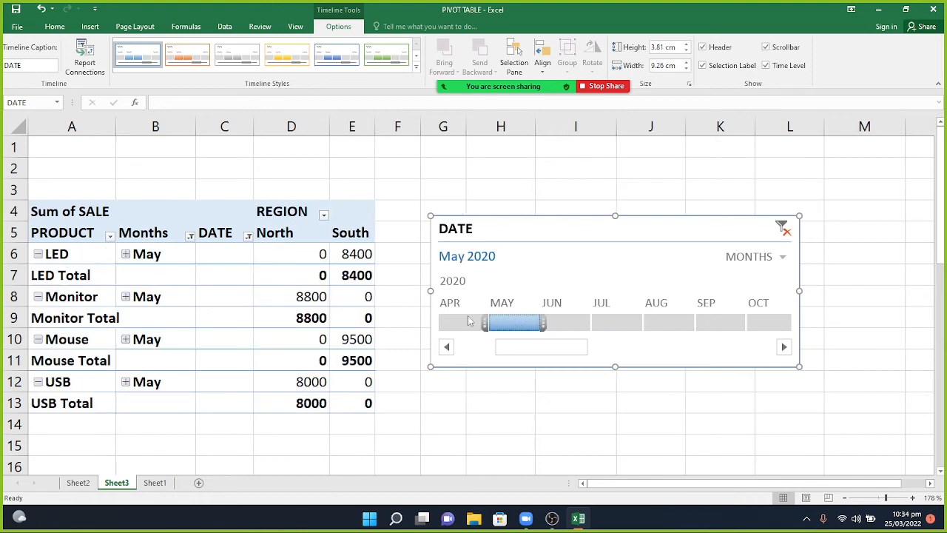
pyautogui.click(468, 320)
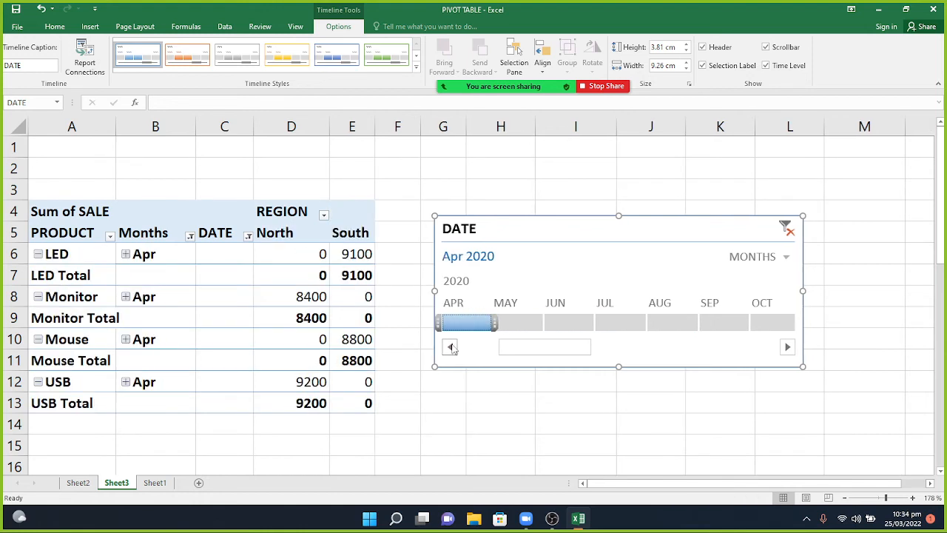
pyautogui.click(450, 347)
pyautogui.click(467, 323)
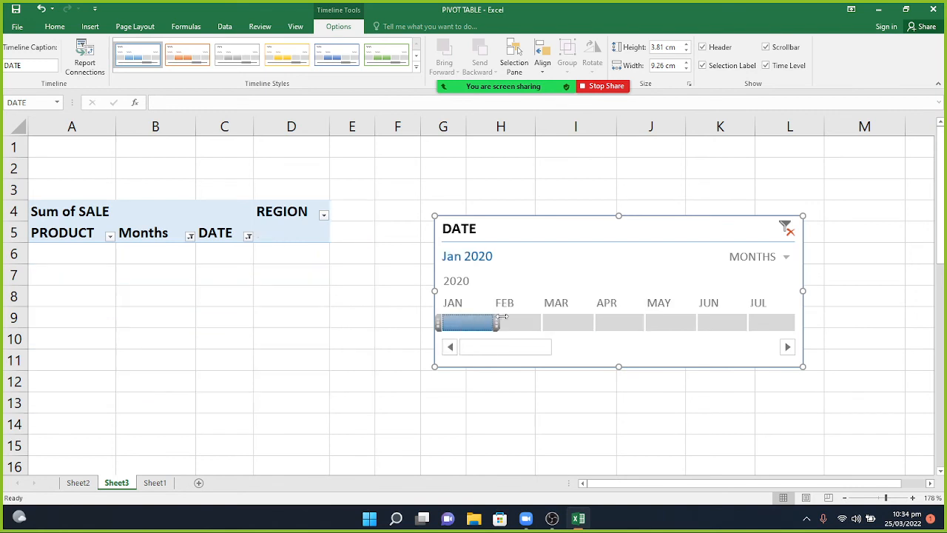
pyautogui.click(511, 323)
pyautogui.click(564, 323)
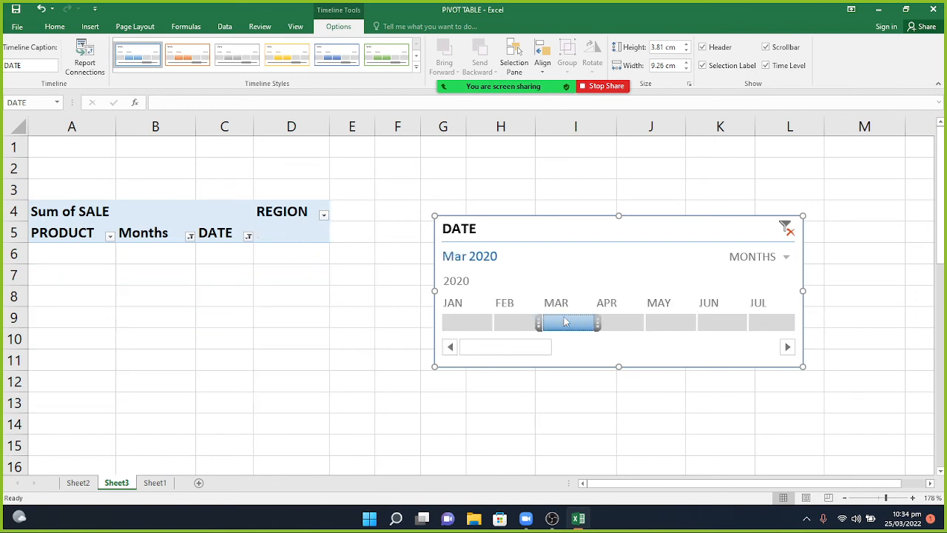
pyautogui.click(619, 324)
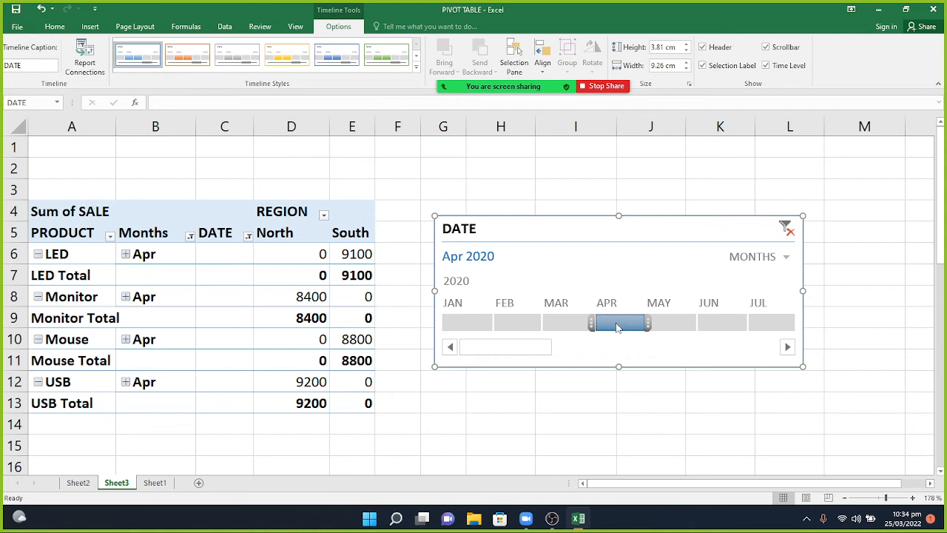
# Show the timeline by years and filter to 2021, then 2020.
pyautogui.click(763, 264)
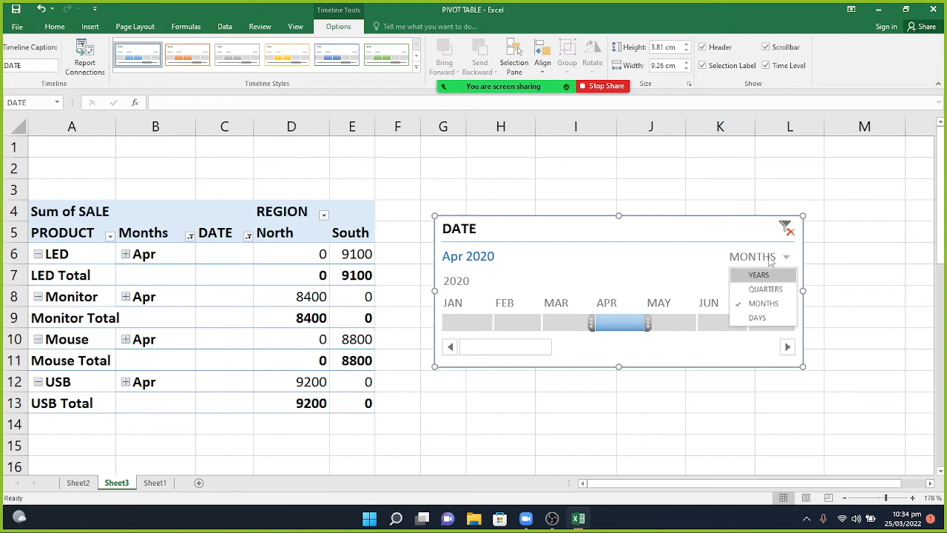
pyautogui.click(768, 279)
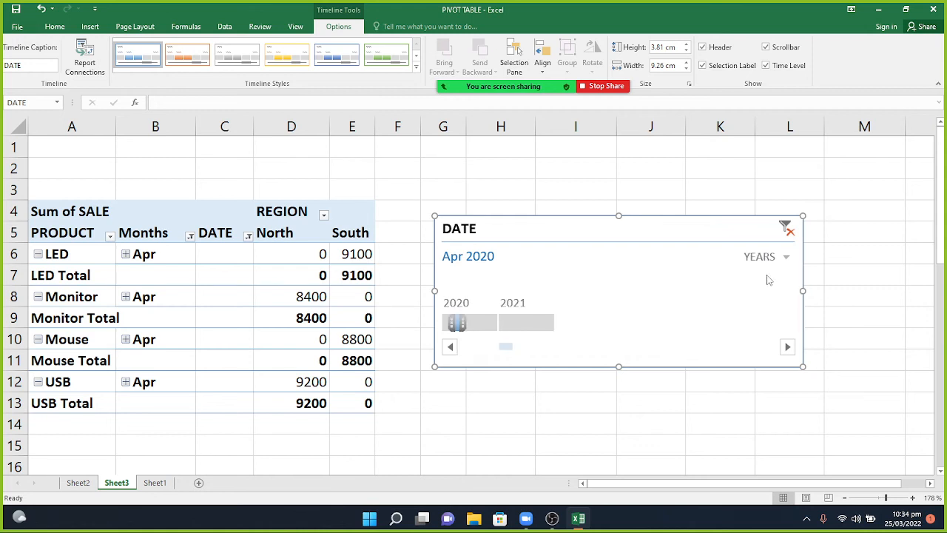
pyautogui.click(781, 256)
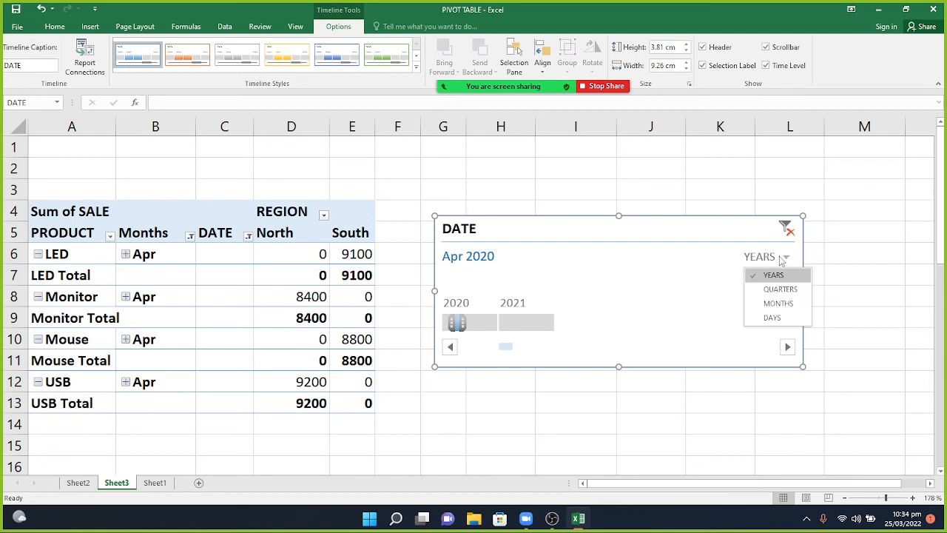
pyautogui.click(521, 324)
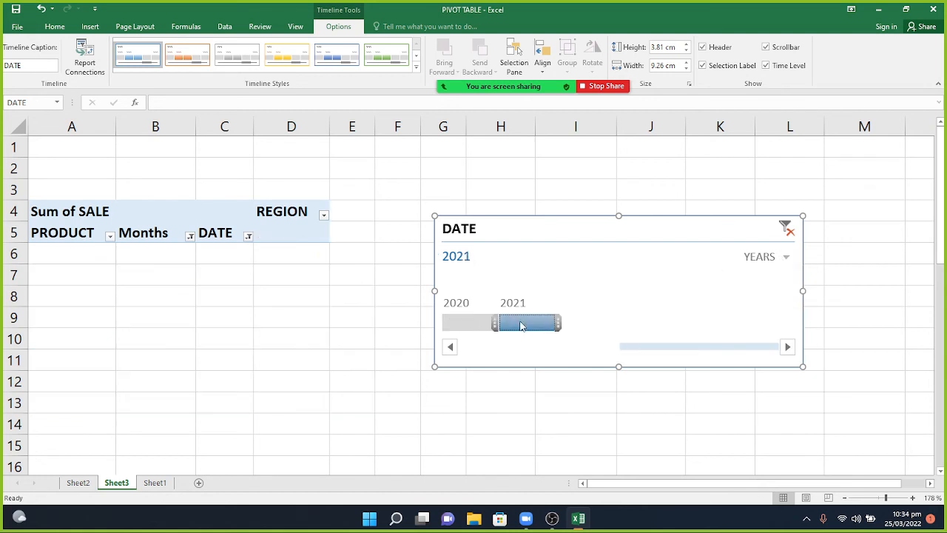
pyautogui.click(475, 325)
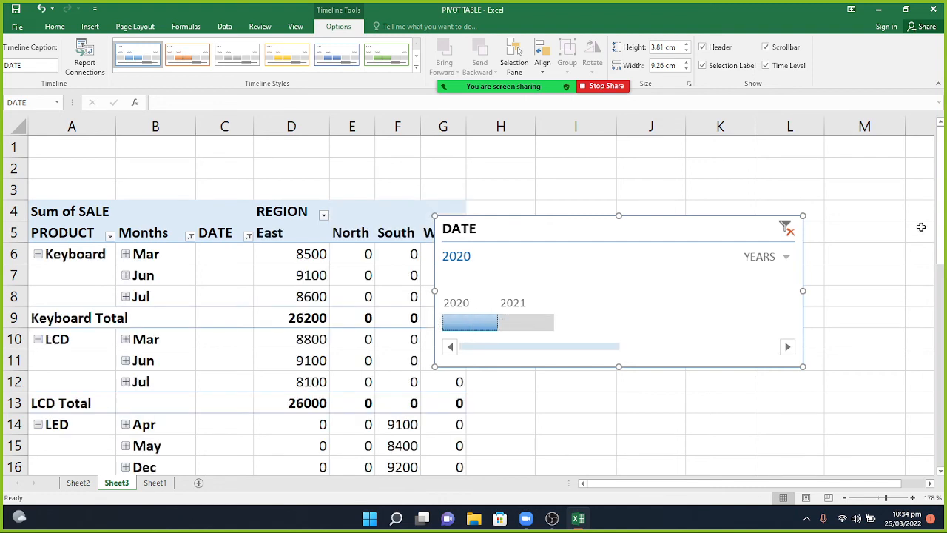
# Show the timeline by quarters and filter Q3, Q2, Q1, Q4 2020 and Q1 2021.
pyautogui.click(785, 257)
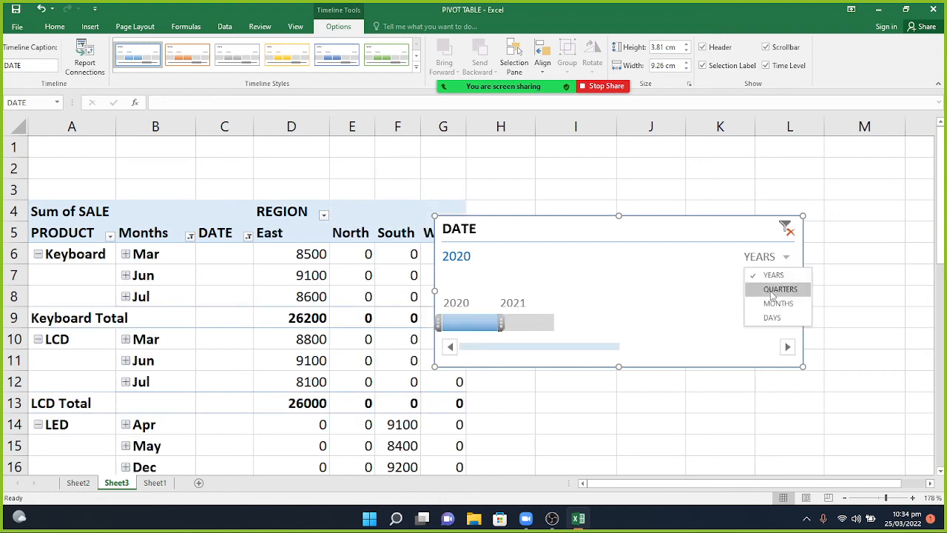
pyautogui.click(775, 289)
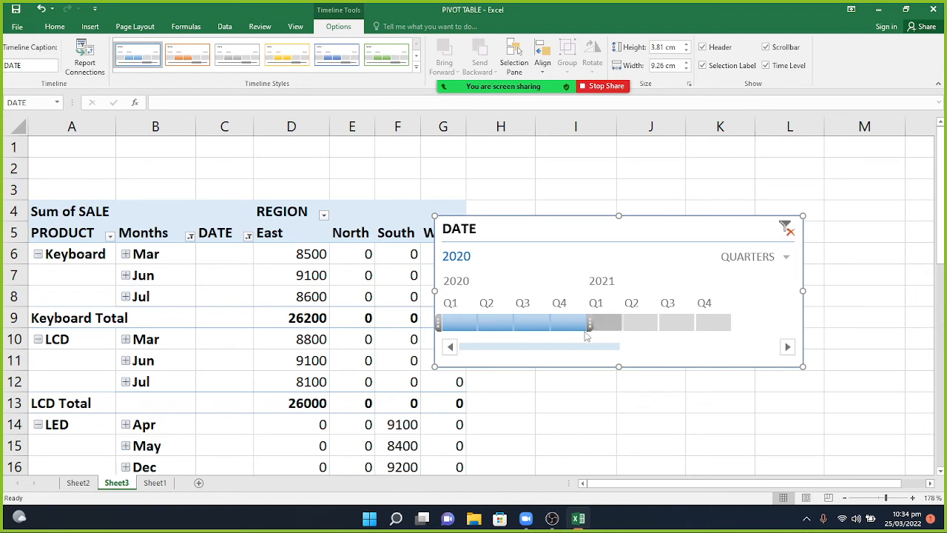
pyautogui.click(527, 323)
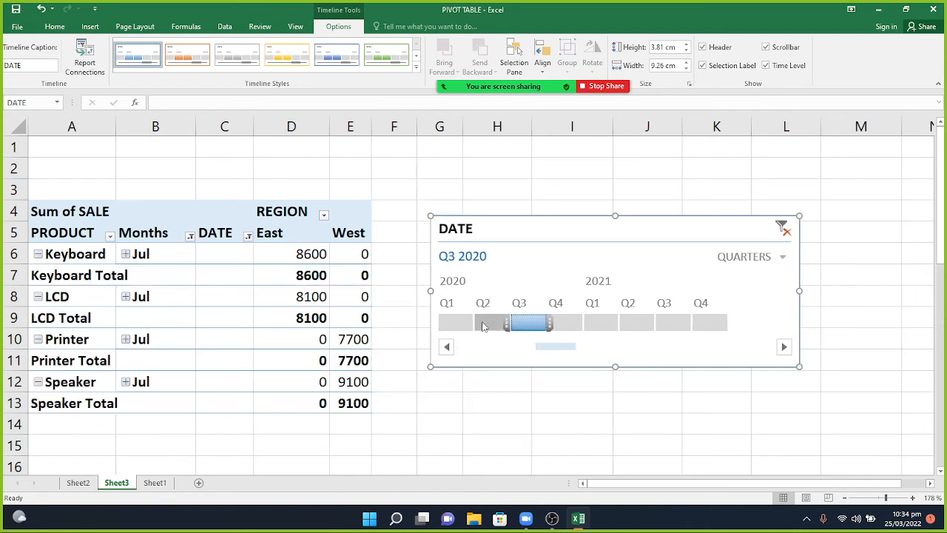
pyautogui.click(483, 324)
pyautogui.click(453, 323)
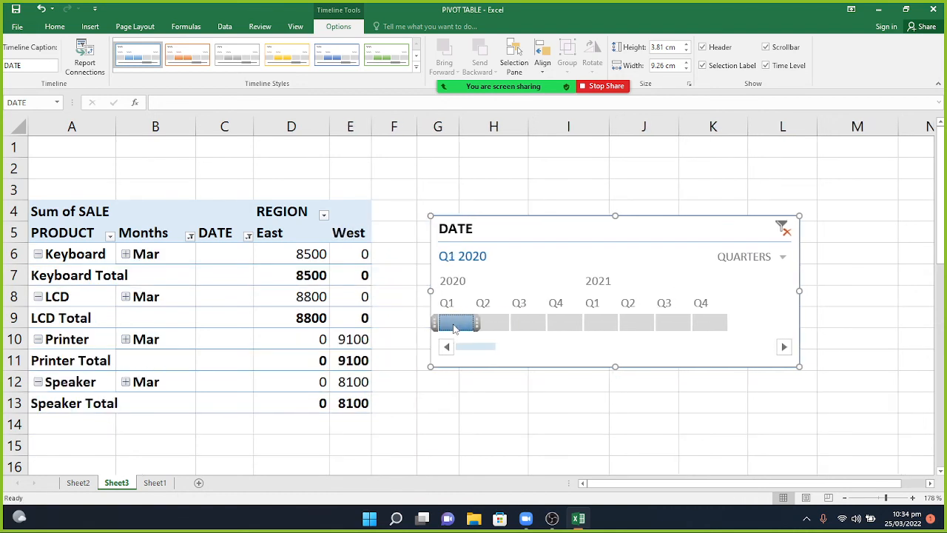
pyautogui.click(554, 324)
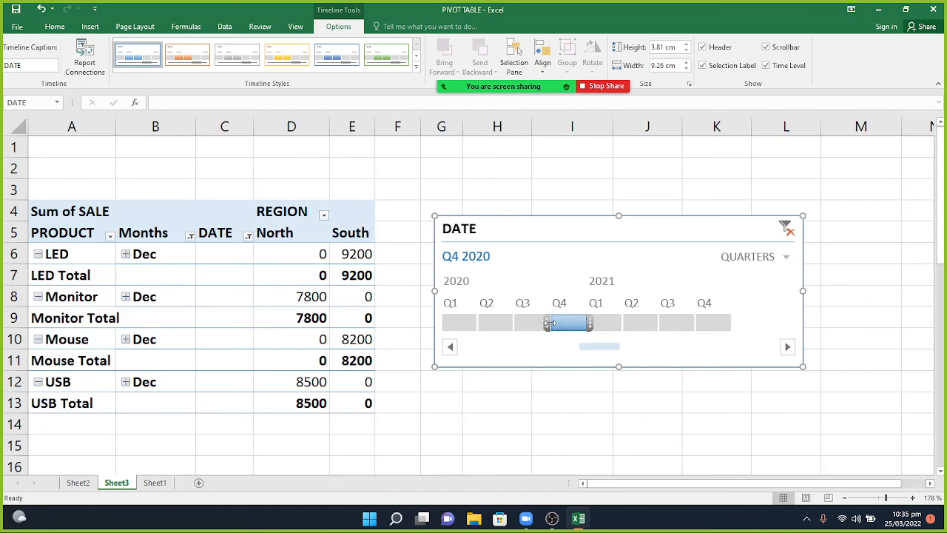
pyautogui.click(609, 322)
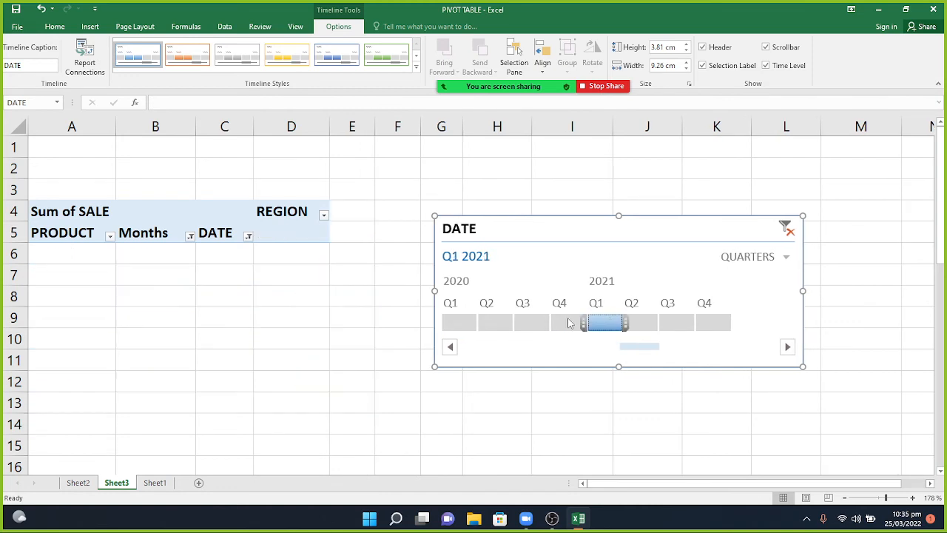
# Step back through Q4 to Q1 2020, then clear the timeline filter to All Periods.
pyautogui.click(566, 323)
pyautogui.click(522, 323)
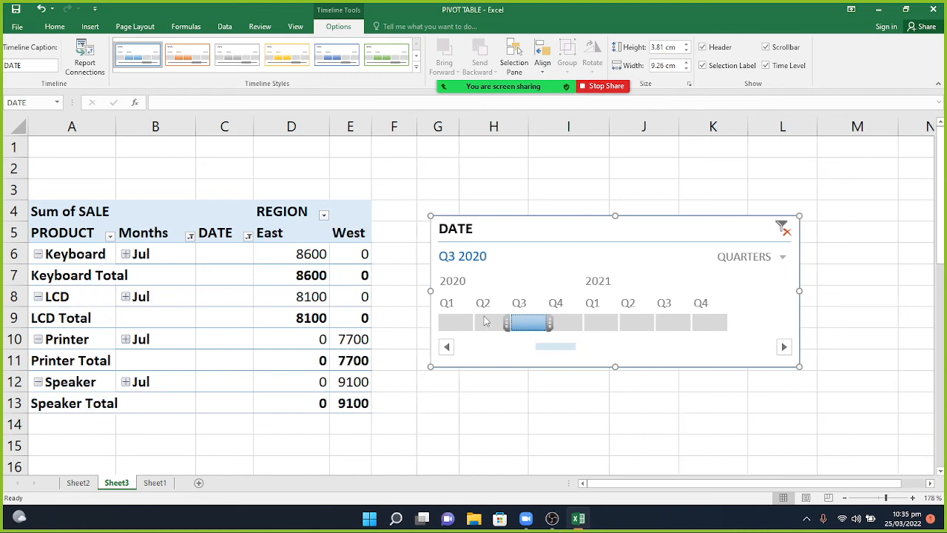
pyautogui.click(486, 322)
pyautogui.click(448, 323)
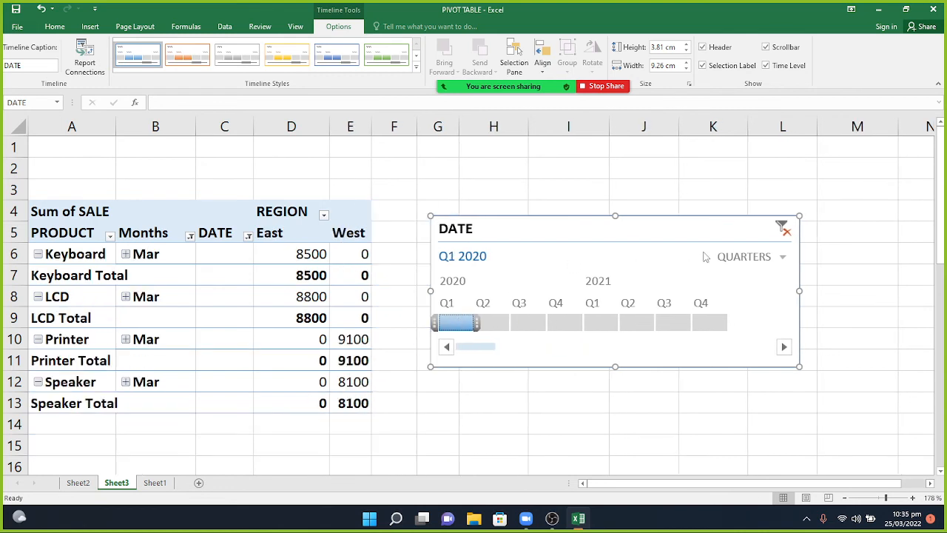
pyautogui.click(783, 231)
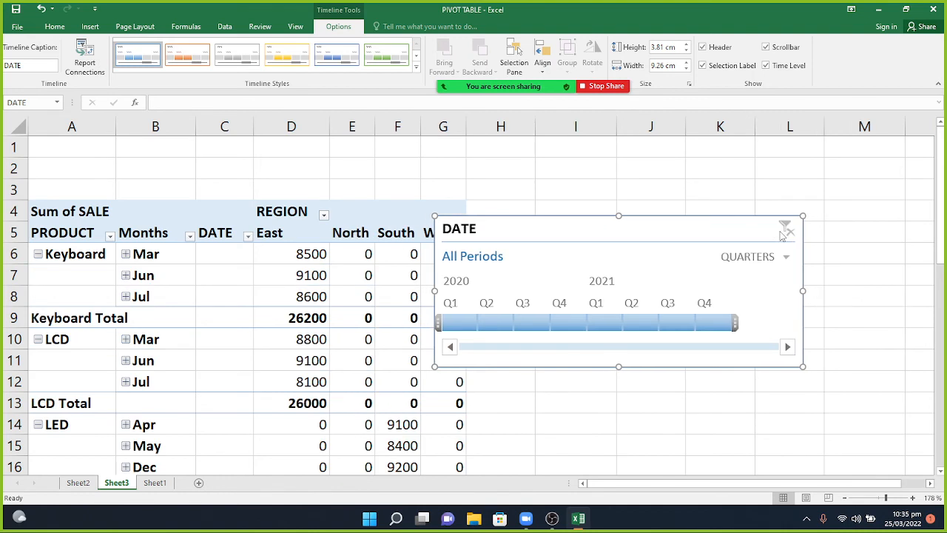
pyautogui.rightClick(709, 249)
# Cut the existing DATE timeline and insert a new DATE timeline on the pivot table.
pyautogui.click(712, 251)
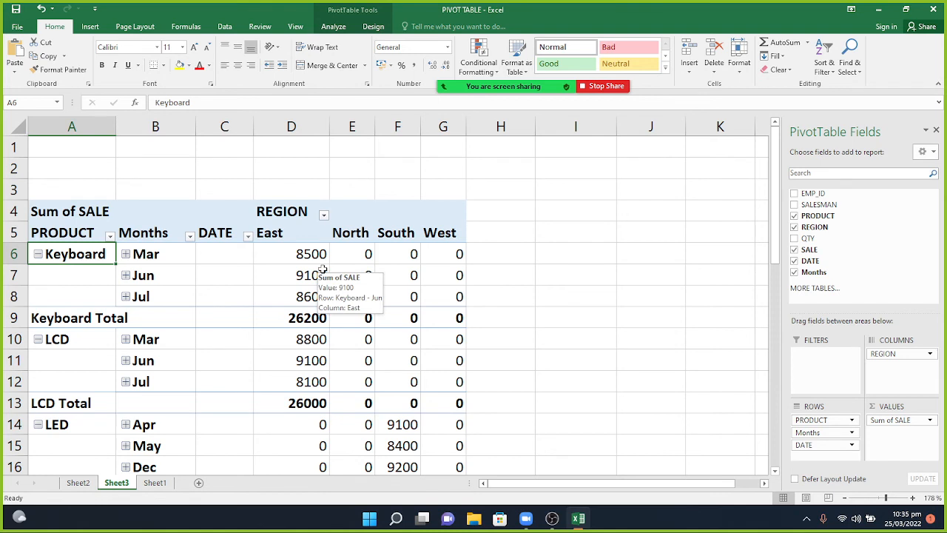
pyautogui.click(332, 26)
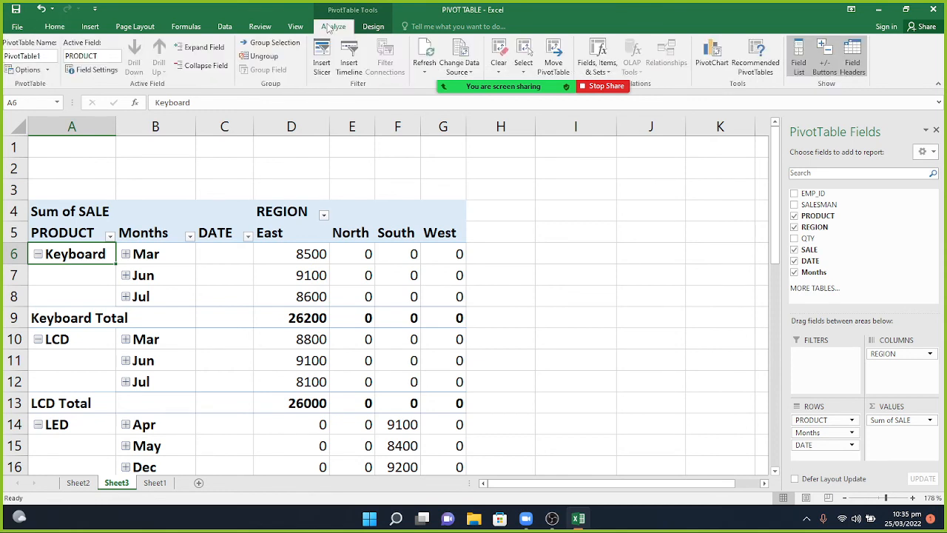
pyautogui.click(348, 60)
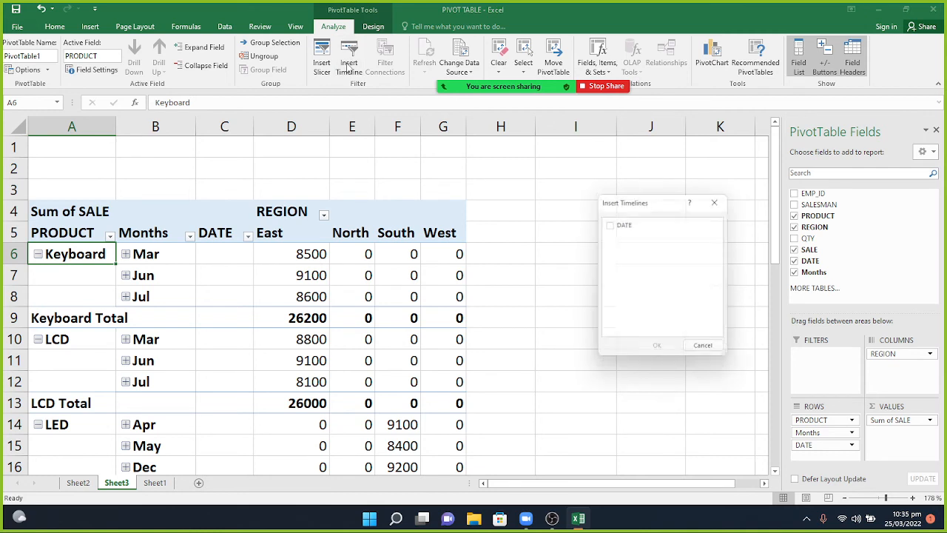
pyautogui.click(613, 225)
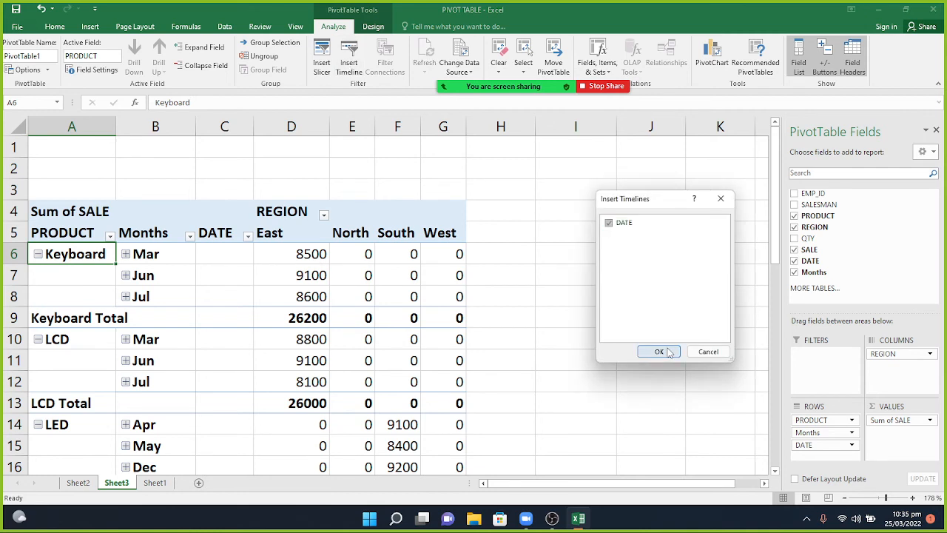
pyautogui.click(659, 351)
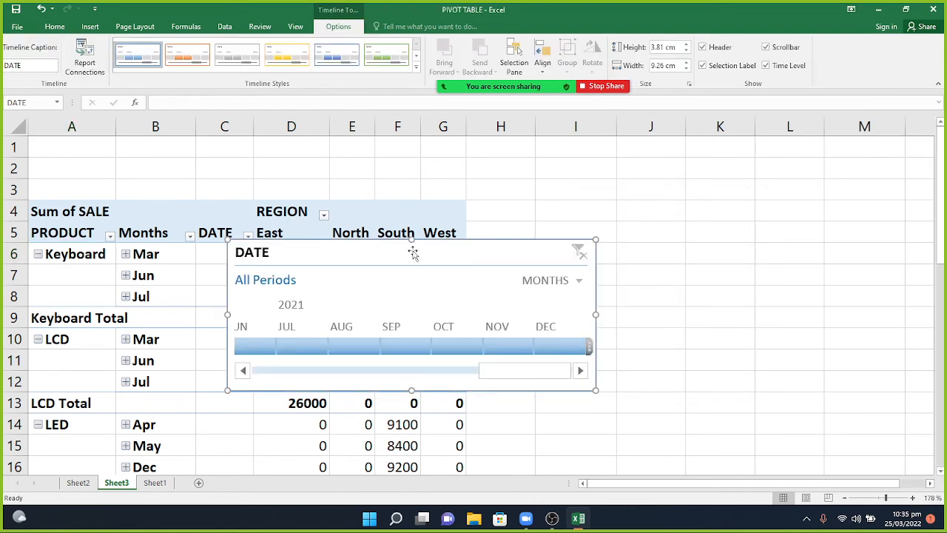
# Move the DATE timeline further right and scroll it back to earlier months.
pyautogui.moveTo(412, 251); pyautogui.dragTo(559, 231)
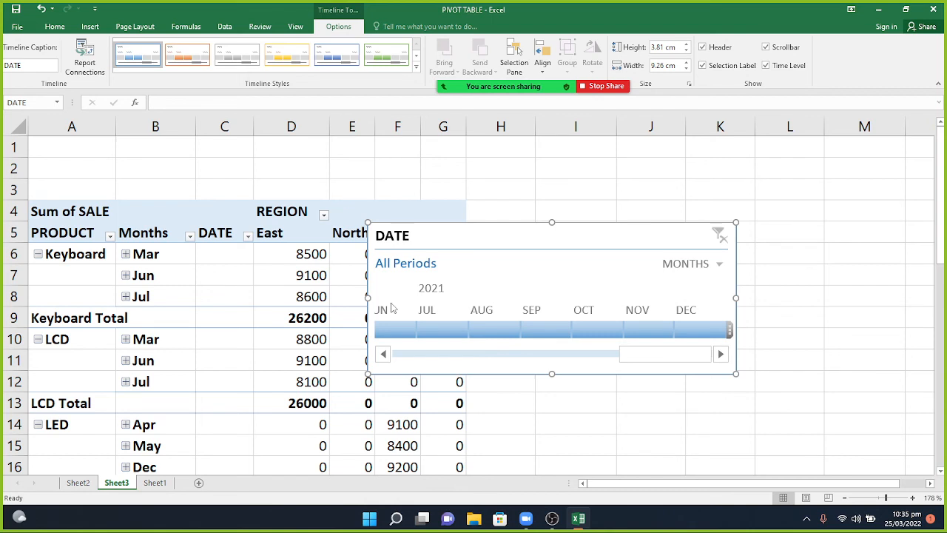
pyautogui.click(384, 355)
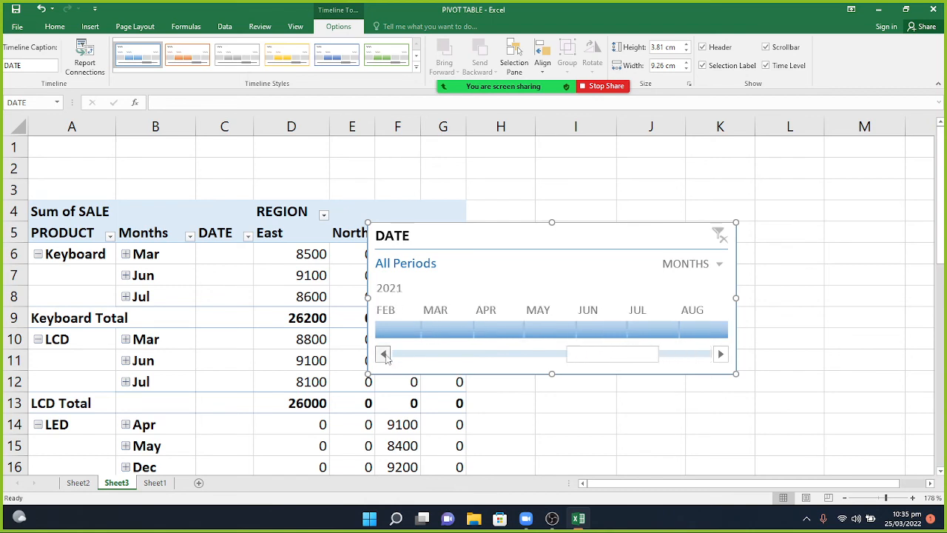
pyautogui.click(384, 354)
pyautogui.click(384, 355)
pyautogui.click(384, 355)
pyautogui.click(384, 354)
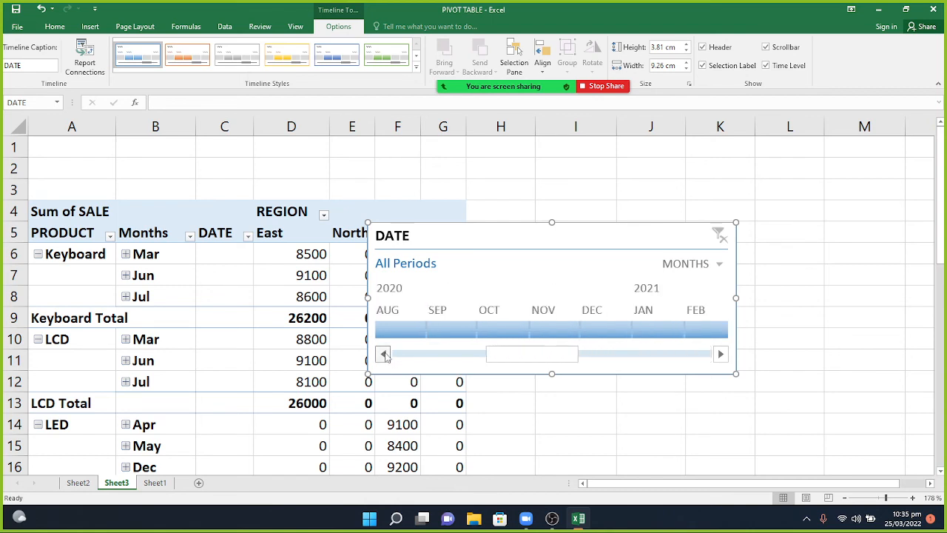
pyautogui.click(384, 354)
pyautogui.click(384, 354)
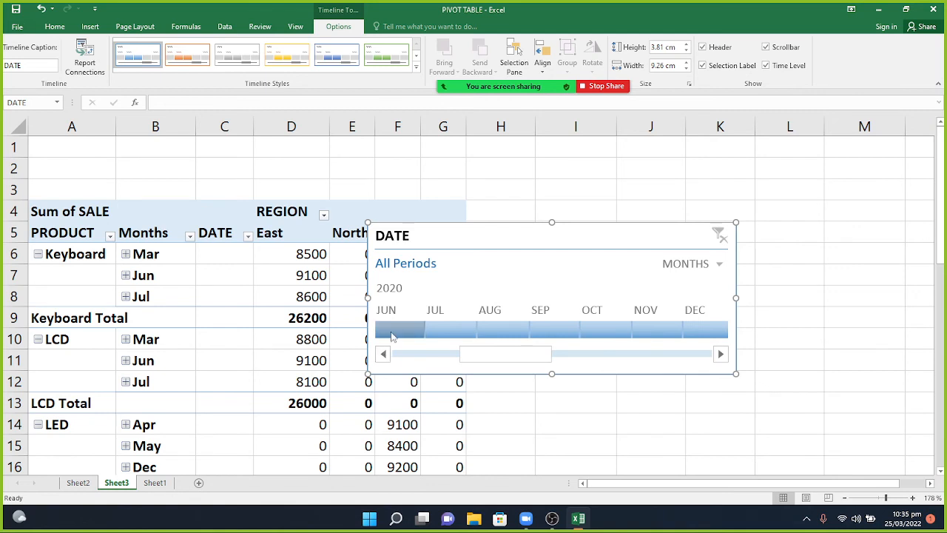
# Filter the pivot to June, July, August, September 2020, ending on June 2020.
pyautogui.click(393, 336)
pyautogui.click(452, 337)
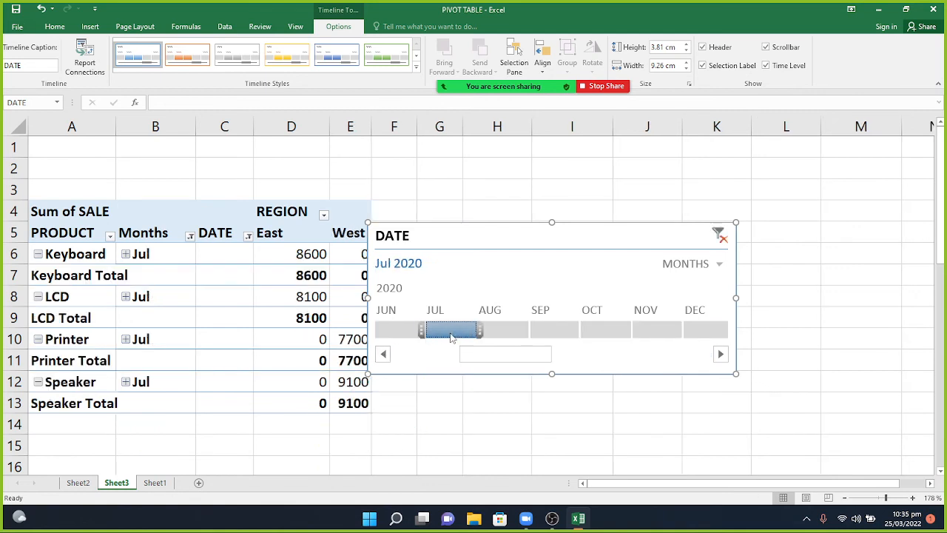
pyautogui.click(497, 334)
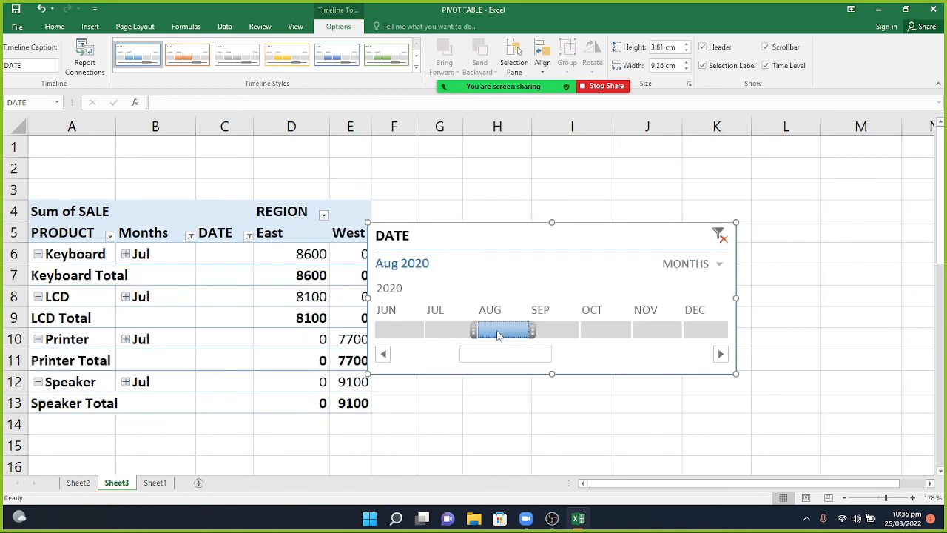
pyautogui.click(544, 334)
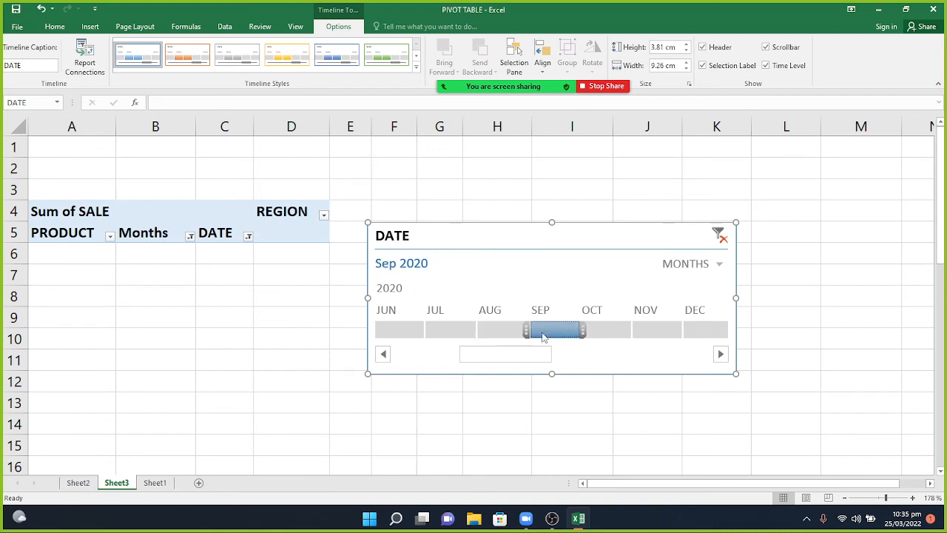
pyautogui.click(409, 331)
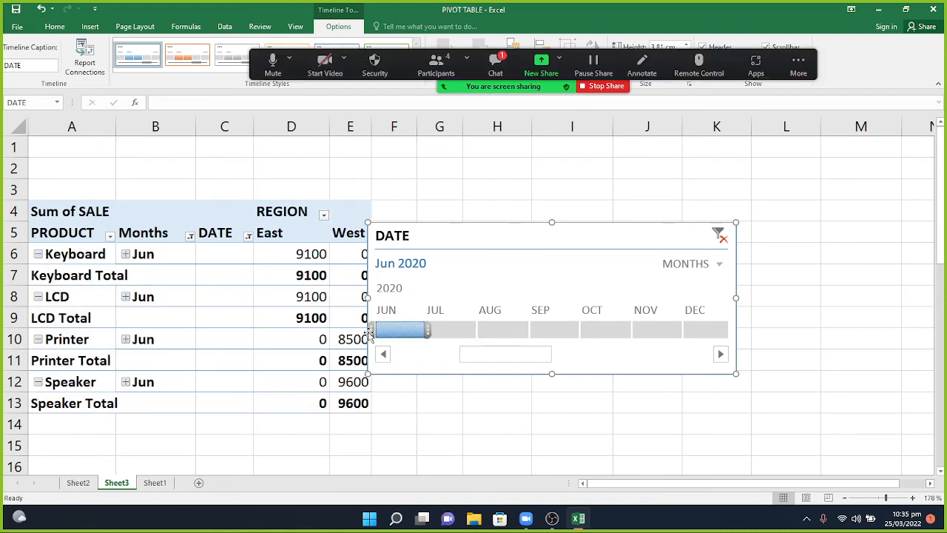
pyautogui.click(496, 63)
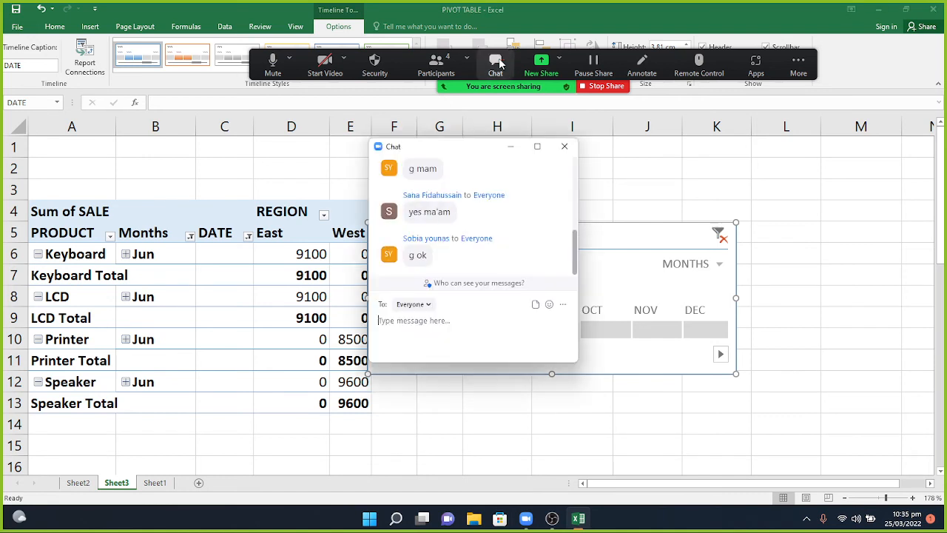
pyautogui.click(511, 147)
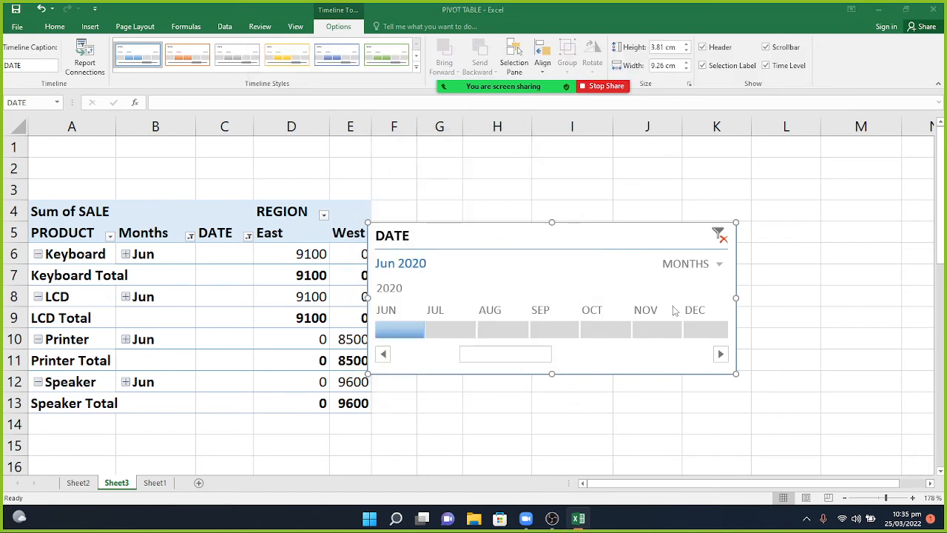
pyautogui.click(719, 264)
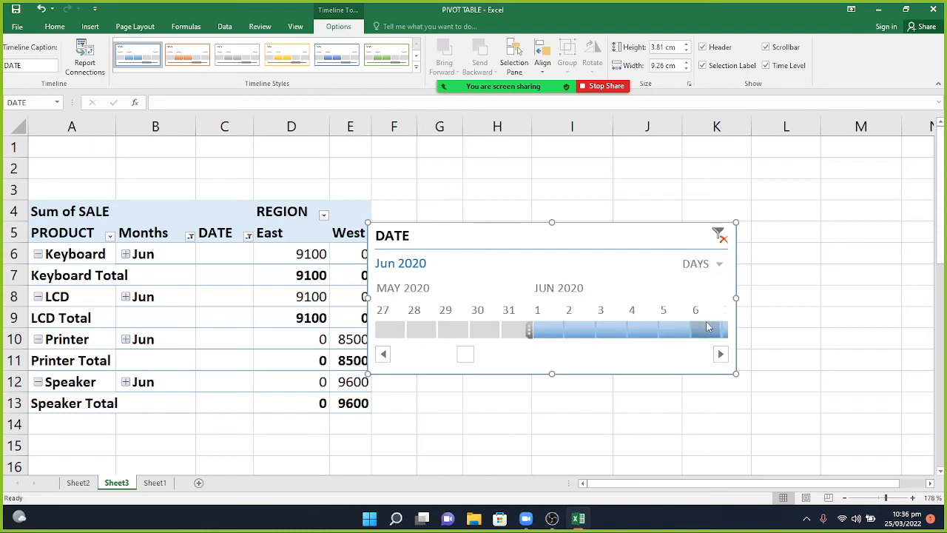
# Filter the day-level timeline to June 1–5, then May 29, 28 and 27, 2020.
pyautogui.click(547, 329)
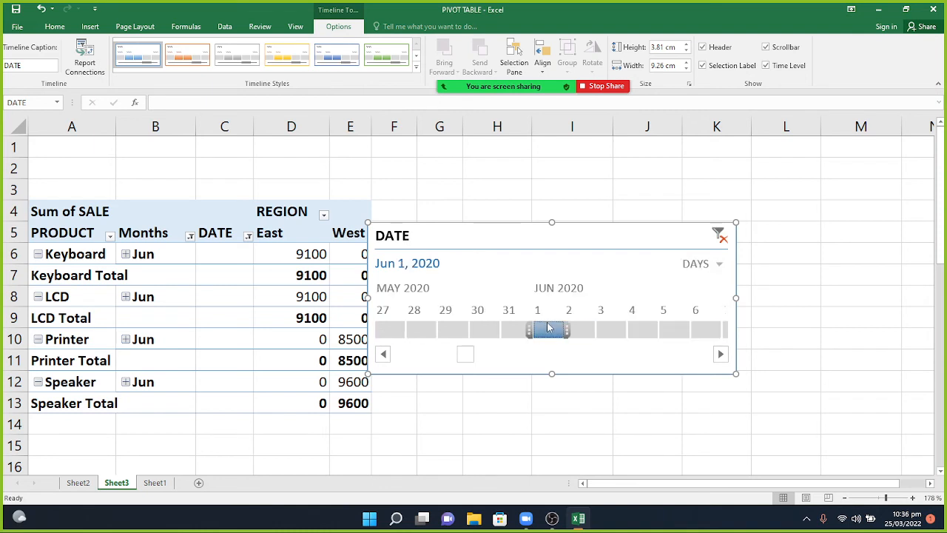
pyautogui.click(580, 331)
pyautogui.click(620, 336)
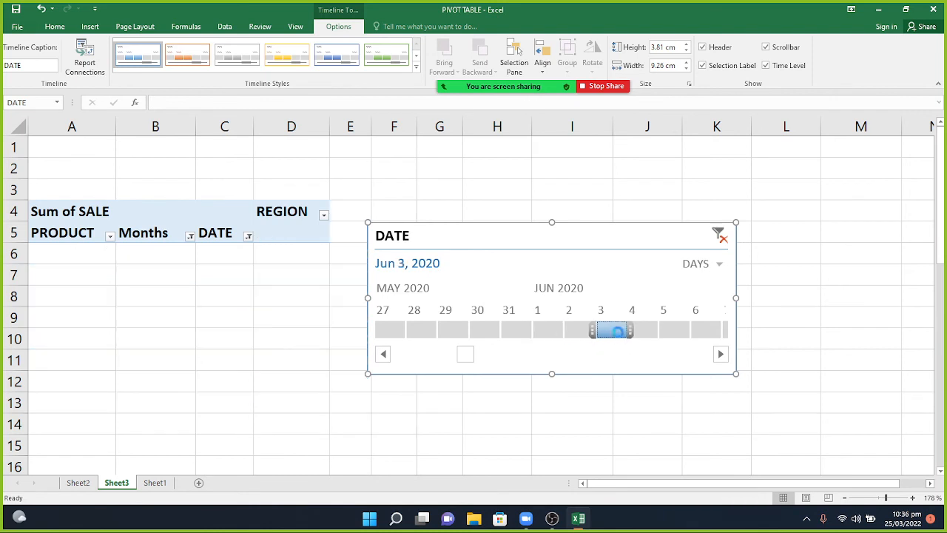
pyautogui.click(648, 333)
pyautogui.click(674, 332)
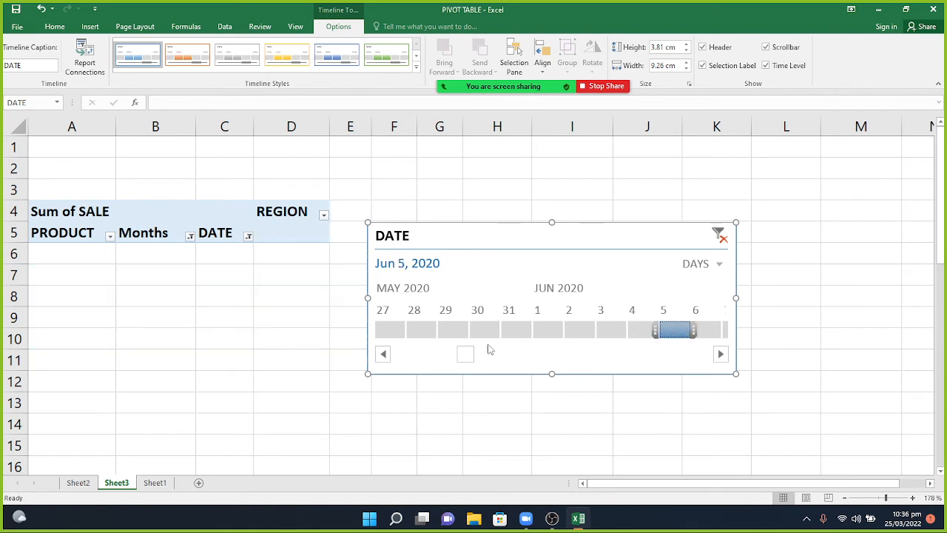
pyautogui.click(452, 330)
pyautogui.click(414, 327)
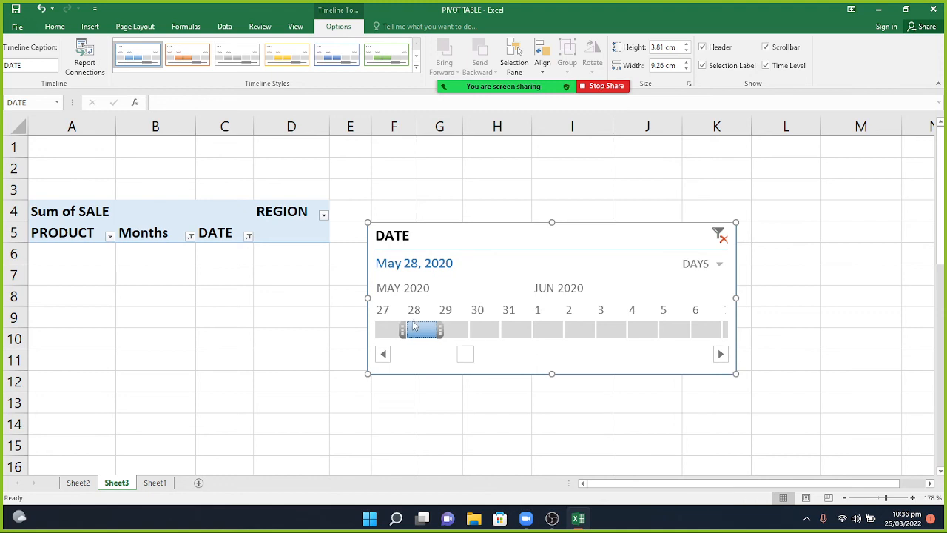
pyautogui.click(393, 327)
# Scroll the timeline to earlier May dates and filter to May 9, then May 10, 2020.
pyautogui.moveTo(383, 353); pyautogui.dragTo(382, 353)
pyautogui.click(382, 353)
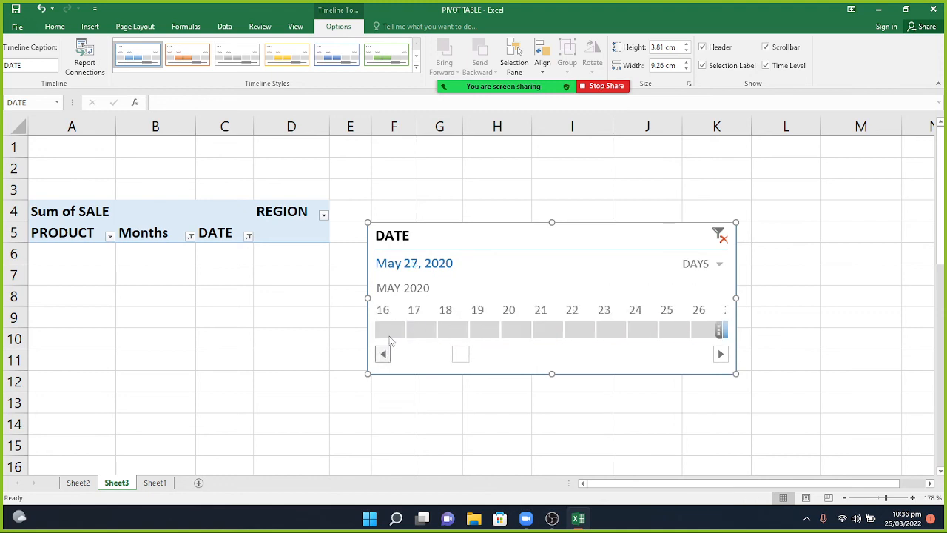
pyautogui.click(383, 355)
pyautogui.click(382, 354)
pyautogui.click(382, 354)
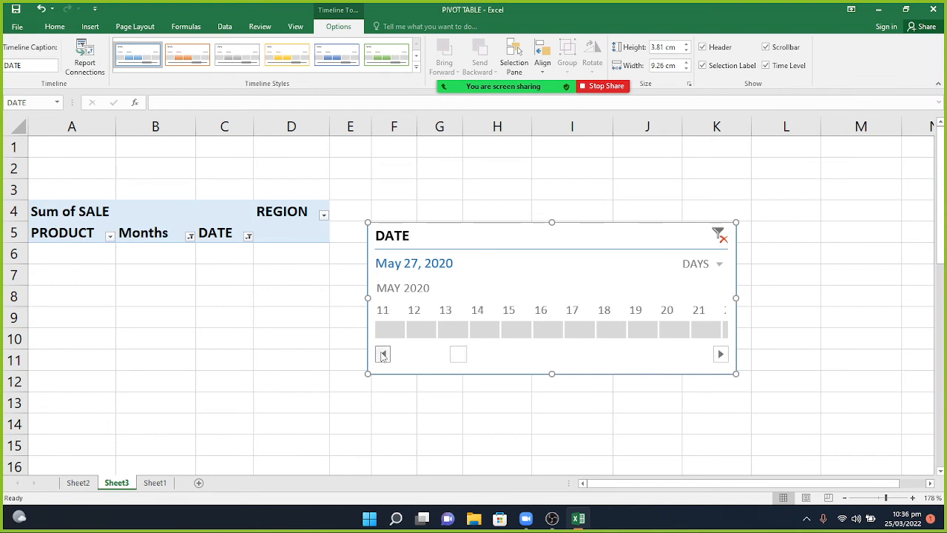
pyautogui.click(382, 354)
pyautogui.click(388, 329)
pyautogui.click(417, 335)
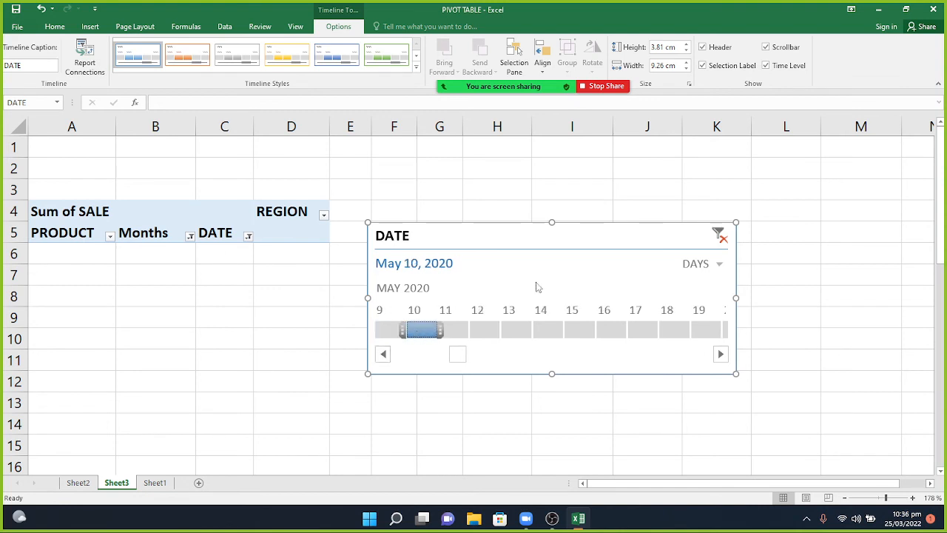
pyautogui.click(706, 264)
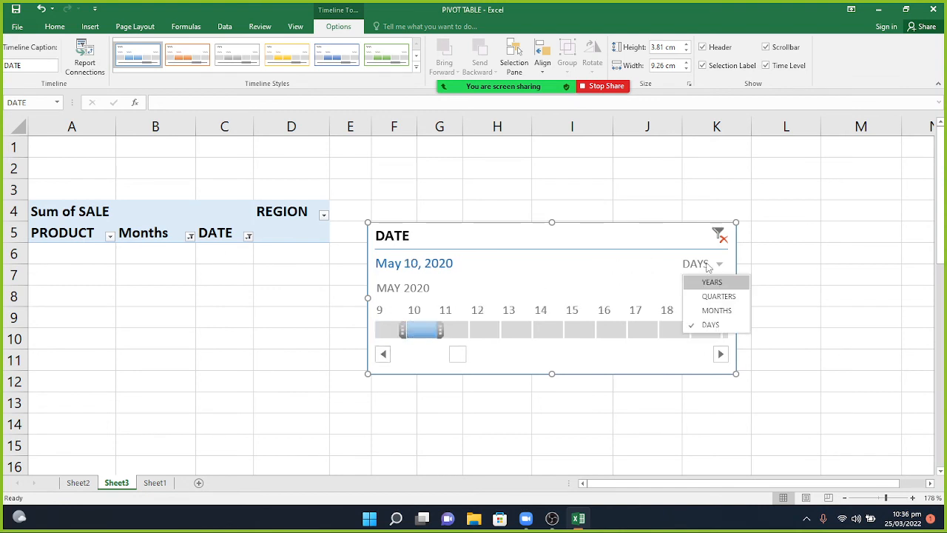
# Show the timeline by months again and filter April, May, then June 2020.
pyautogui.click(707, 311)
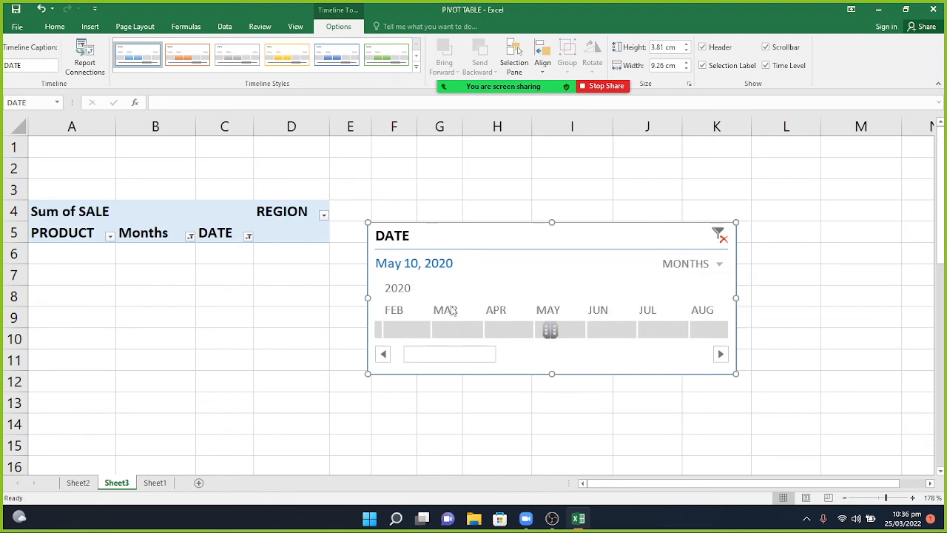
pyautogui.click(505, 332)
pyautogui.click(560, 331)
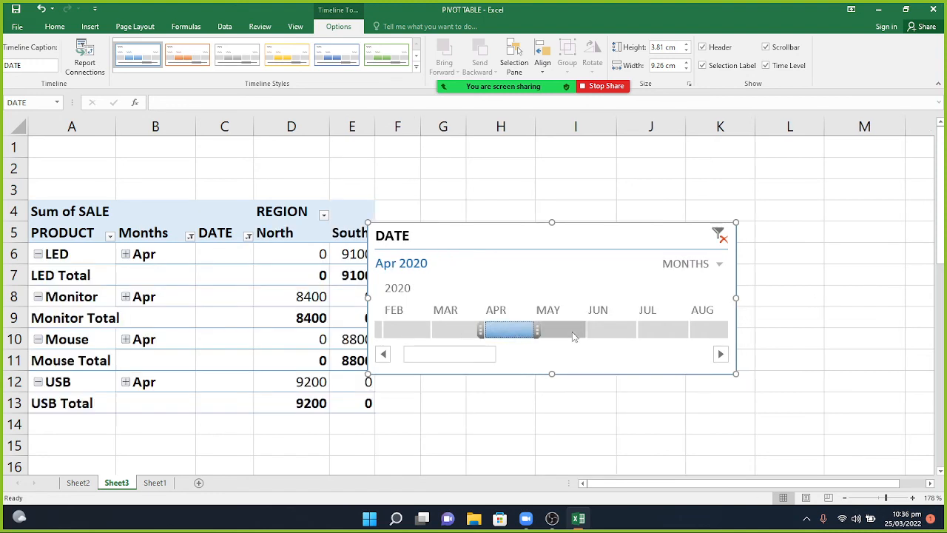
pyautogui.click(613, 332)
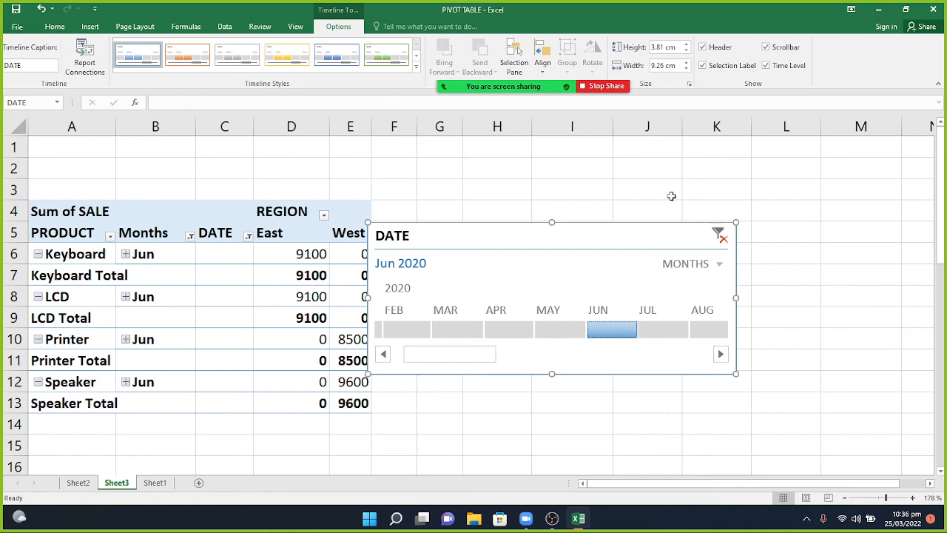
# Clear the DATE filter to All Periods and remove the timeline from the sheet.
pyautogui.click(721, 236)
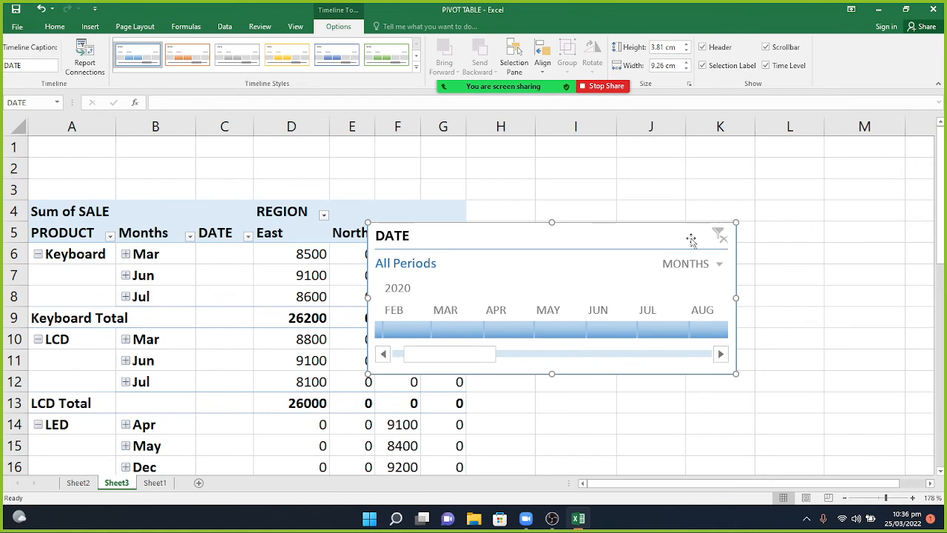
pyautogui.rightClick(662, 236)
pyautogui.click(665, 236)
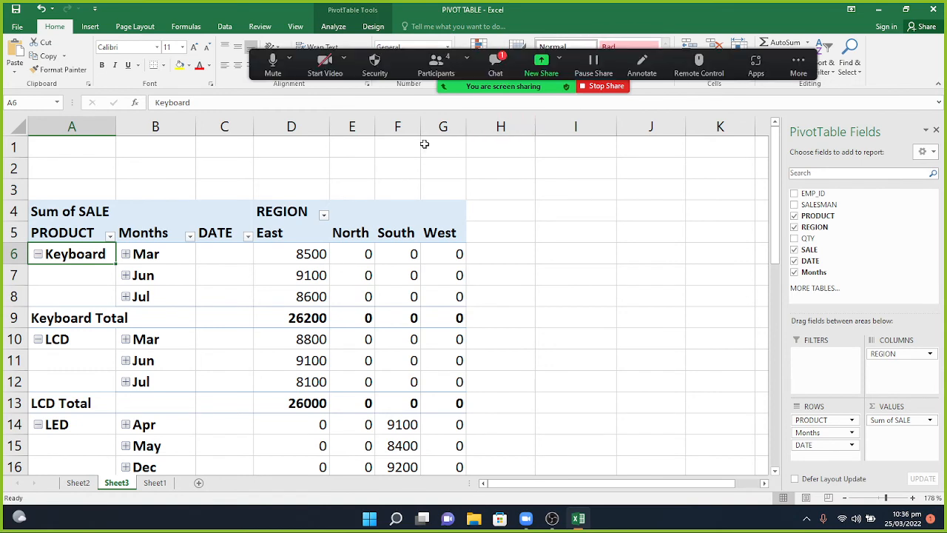
# Open and close the Zoom meeting chat.
pyautogui.click(496, 65)
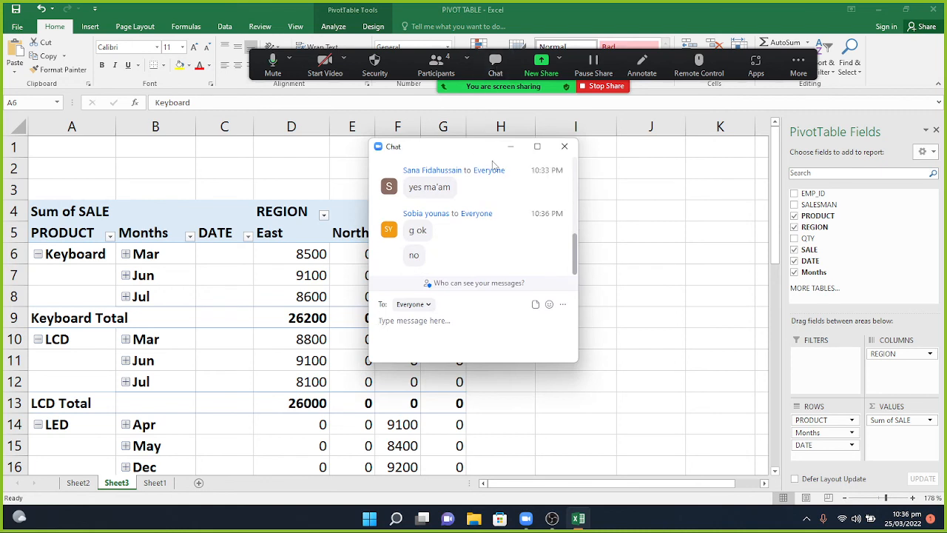
pyautogui.click(510, 146)
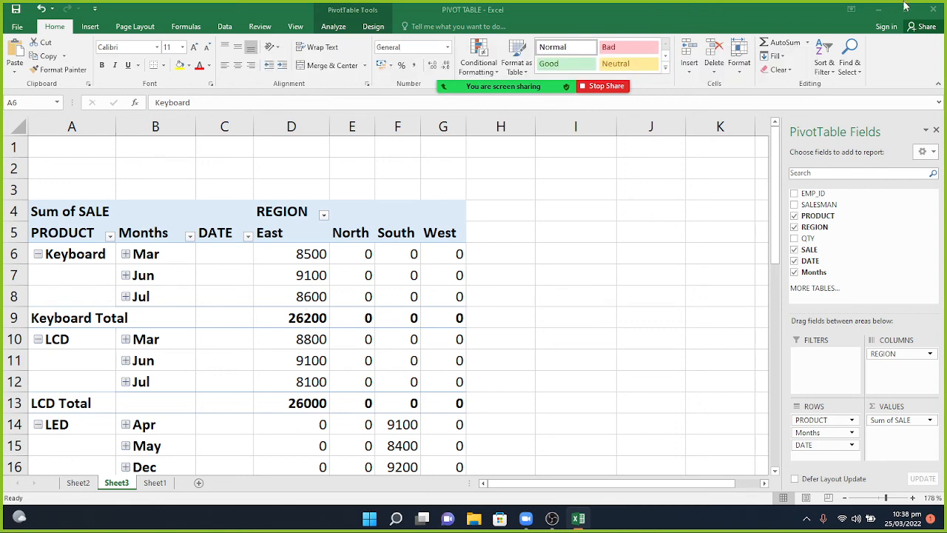
# Open the 'sheet no 30' workbook from the desktop, entering its password, as read-only.
pyautogui.click(876, 15)
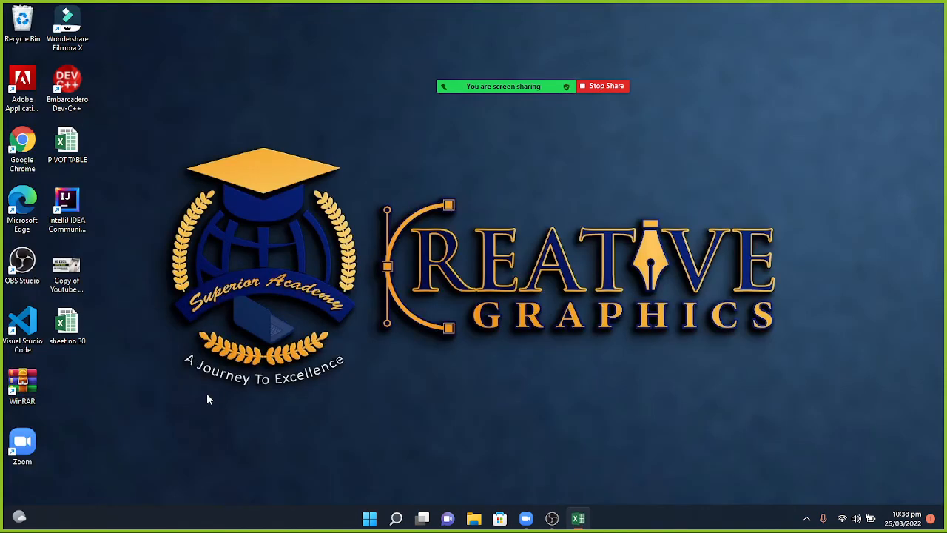
pyautogui.doubleClick(60, 318)
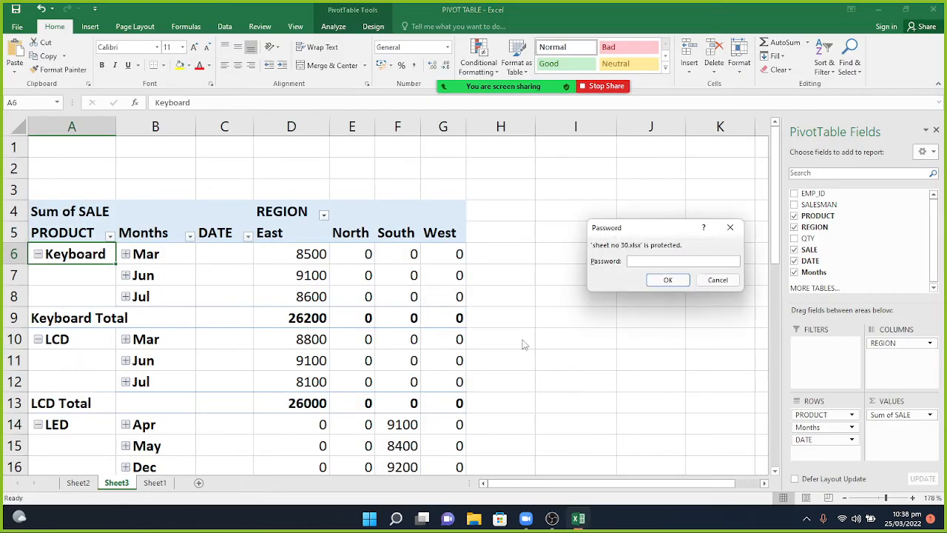
pyautogui.write('123456')
pyautogui.press('Return')
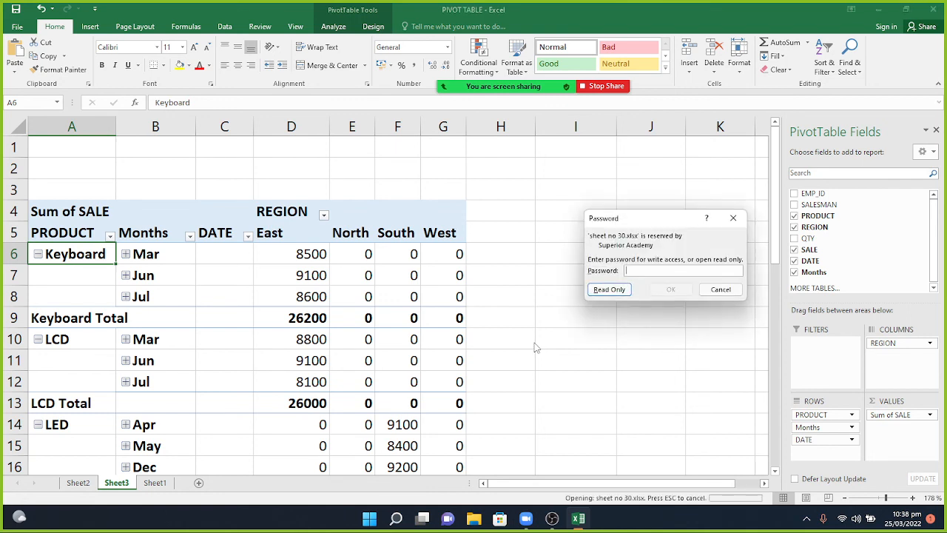
pyautogui.write('123456')
pyautogui.press('Return')
pyautogui.press('Return')
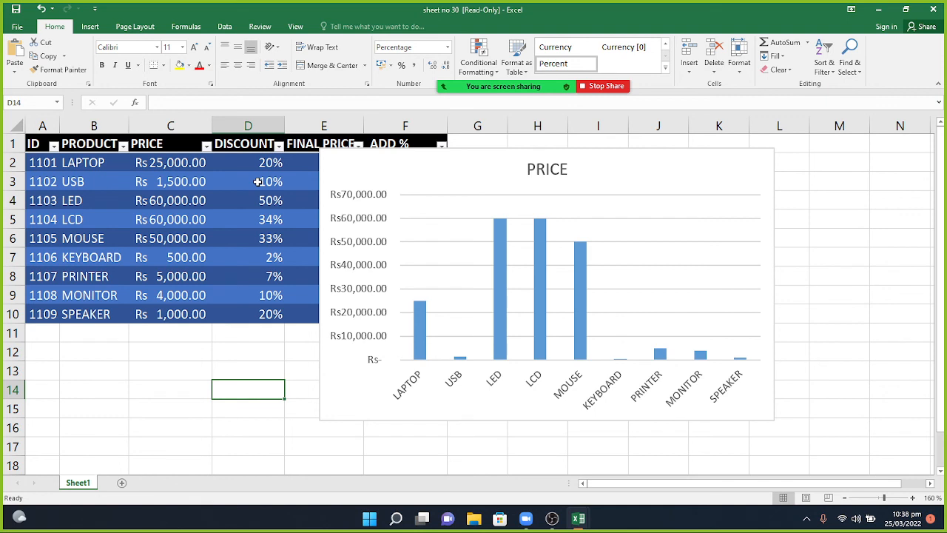
# Cut the PRICE column chart off the sheet, then select the 20% discount text in cell D2.
pyautogui.click(507, 167)
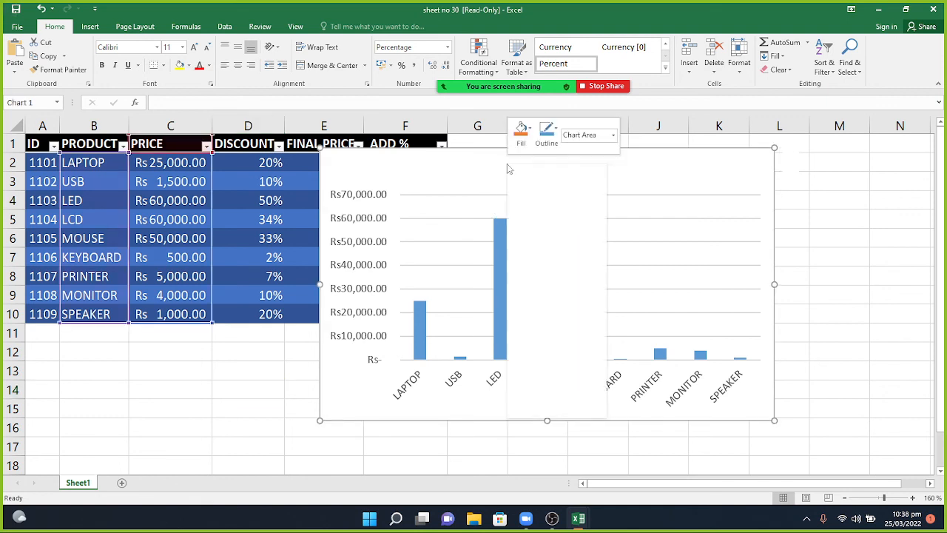
pyautogui.rightClick(507, 167)
pyautogui.click(523, 174)
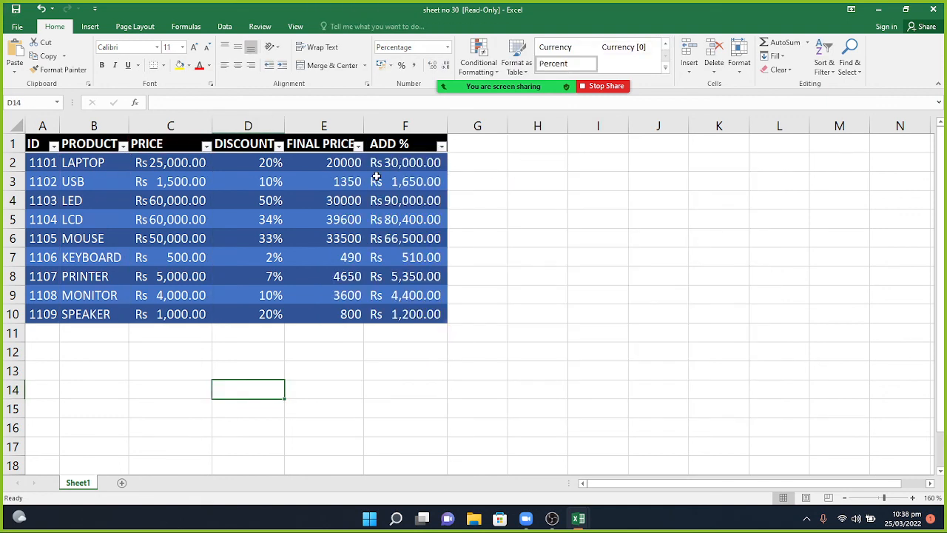
pyautogui.doubleClick(261, 164)
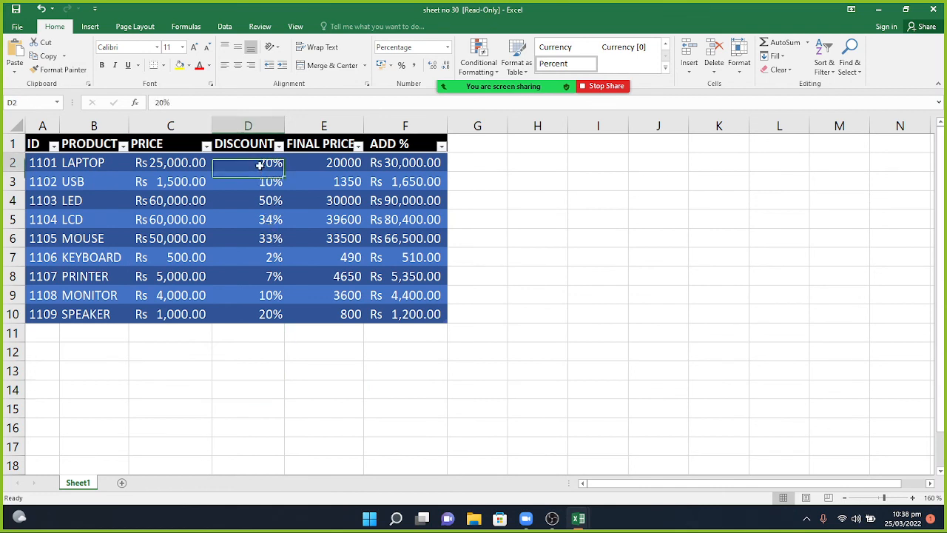
pyautogui.moveTo(260, 164); pyautogui.dragTo(283, 165)
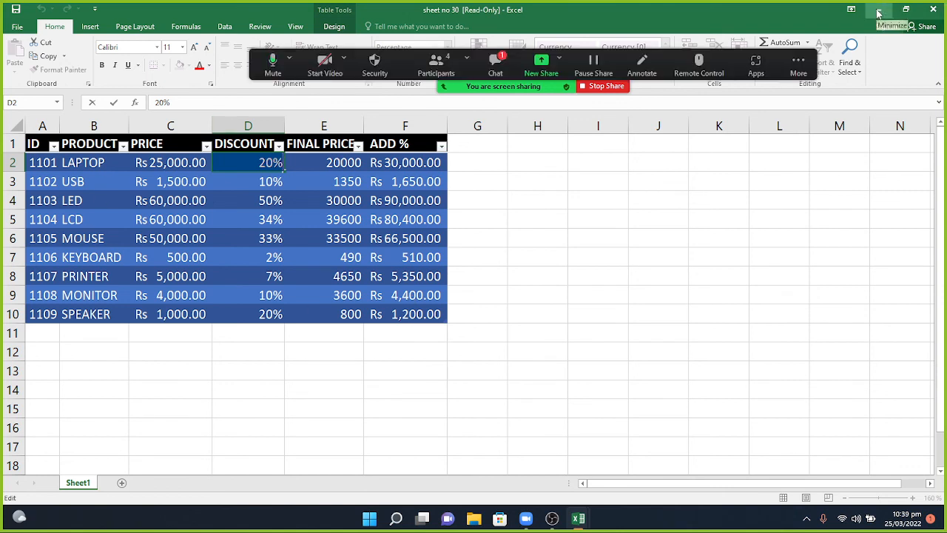
pyautogui.click(496, 65)
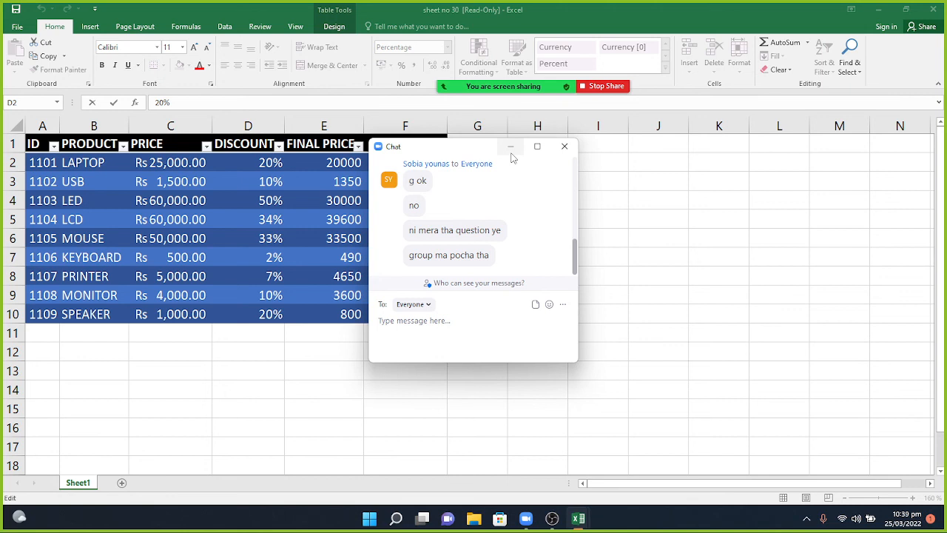
pyautogui.click(510, 151)
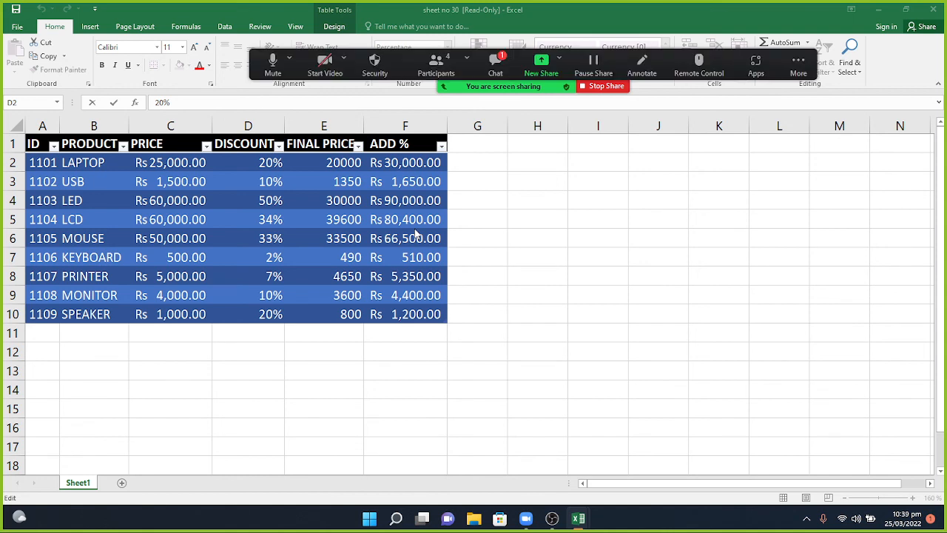
pyautogui.click(498, 65)
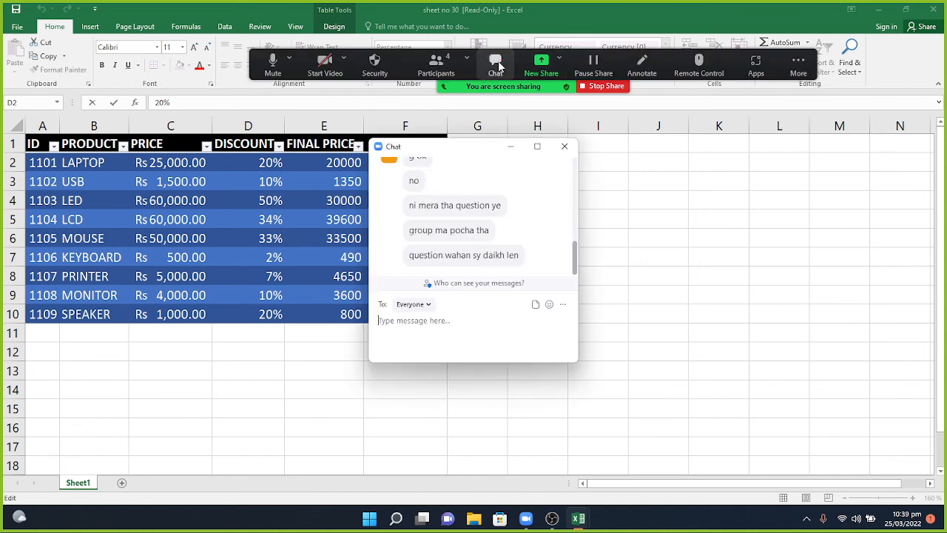
pyautogui.click(510, 151)
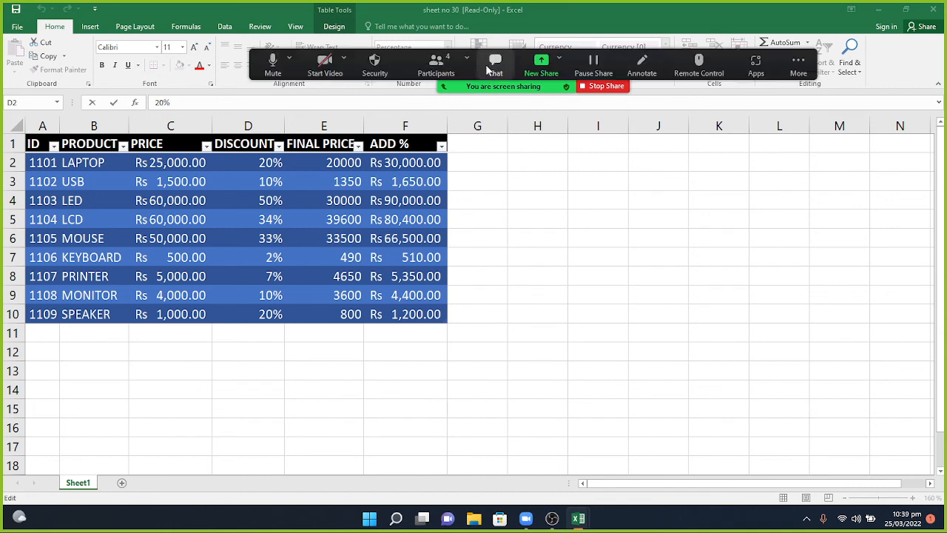
pyautogui.click(493, 65)
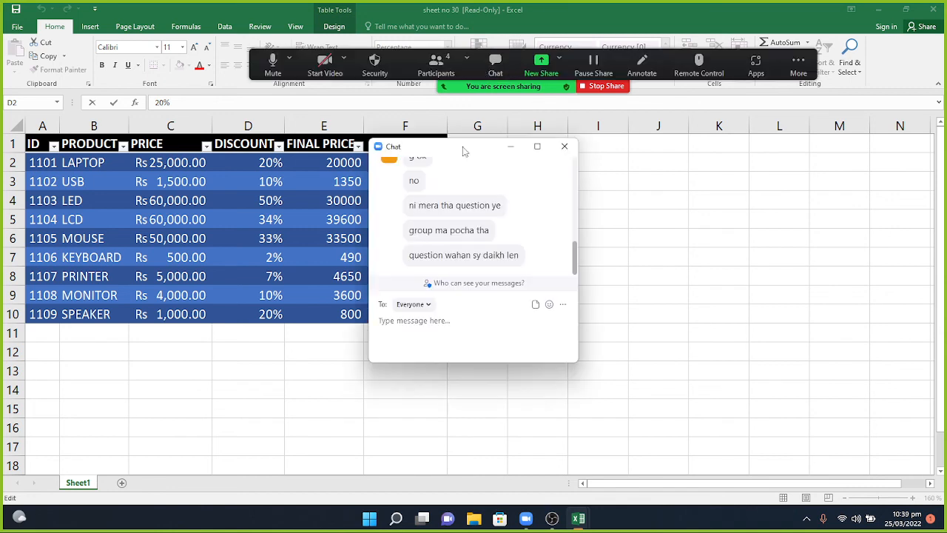
pyautogui.moveTo(463, 152); pyautogui.dragTo(528, 214)
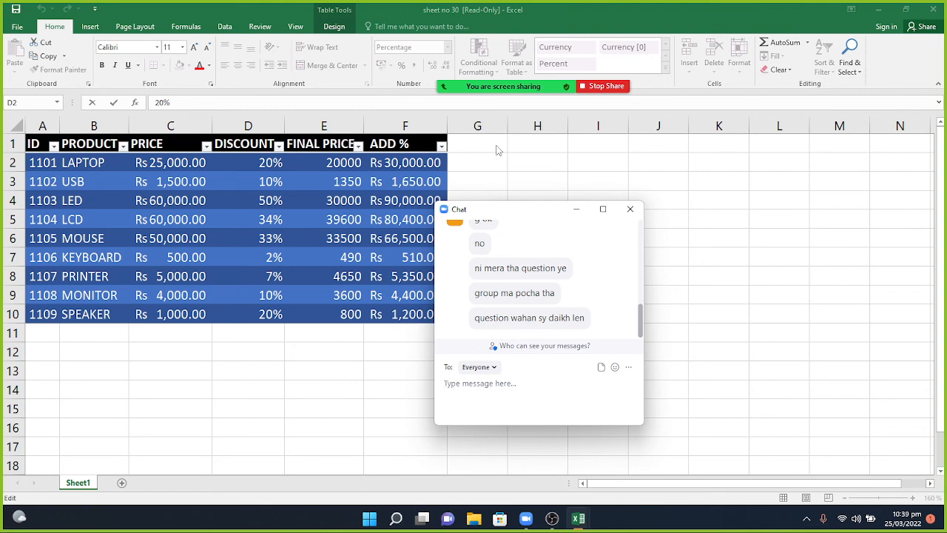
pyautogui.moveTo(514, 55)
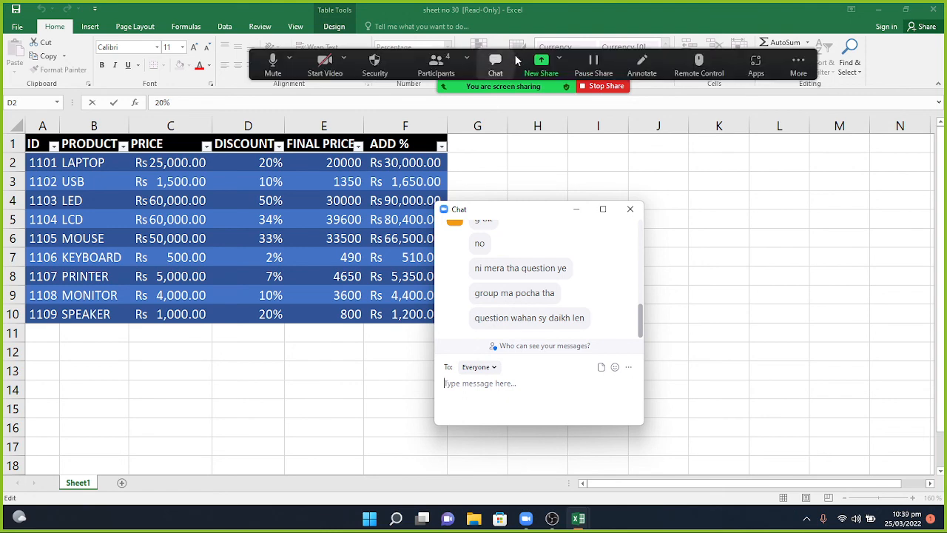
pyautogui.click(445, 65)
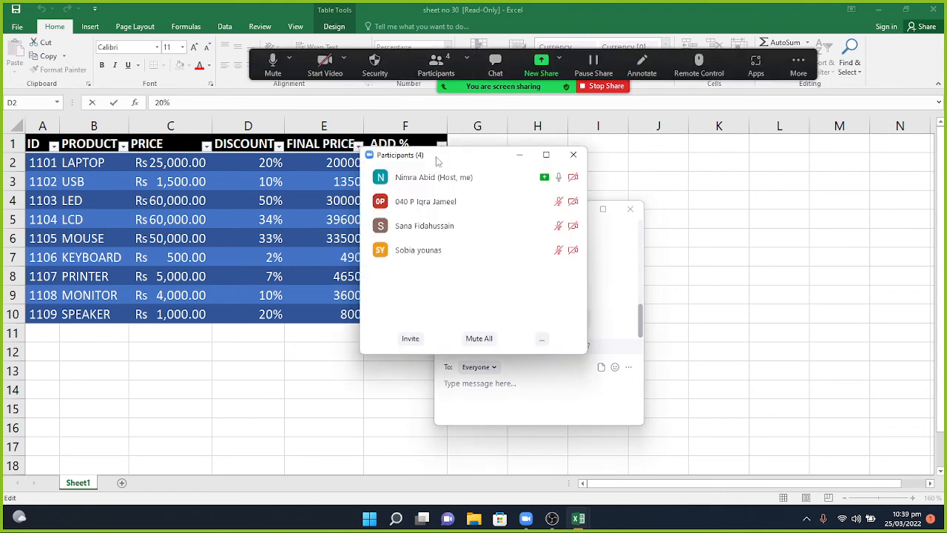
pyautogui.moveTo(438, 155); pyautogui.dragTo(743, 252)
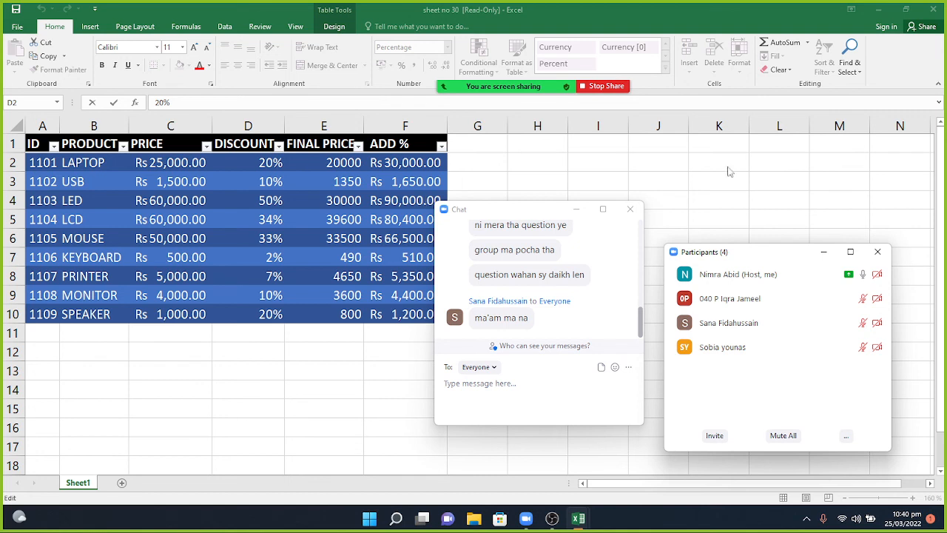
pyautogui.click(822, 254)
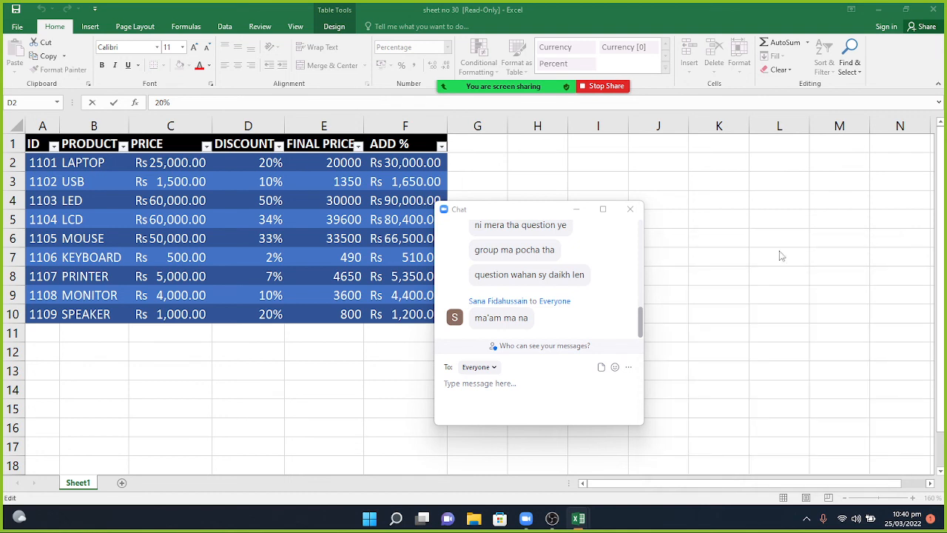
pyautogui.click(576, 212)
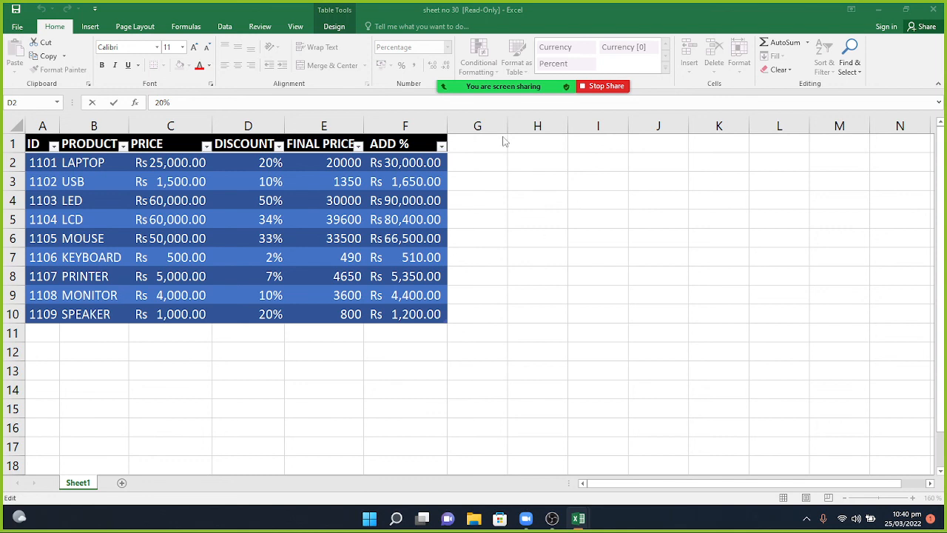
# Discard the D2 edit, close the discount workbook with Don't Save, and open the Zoom chat.
pyautogui.press('Escape')
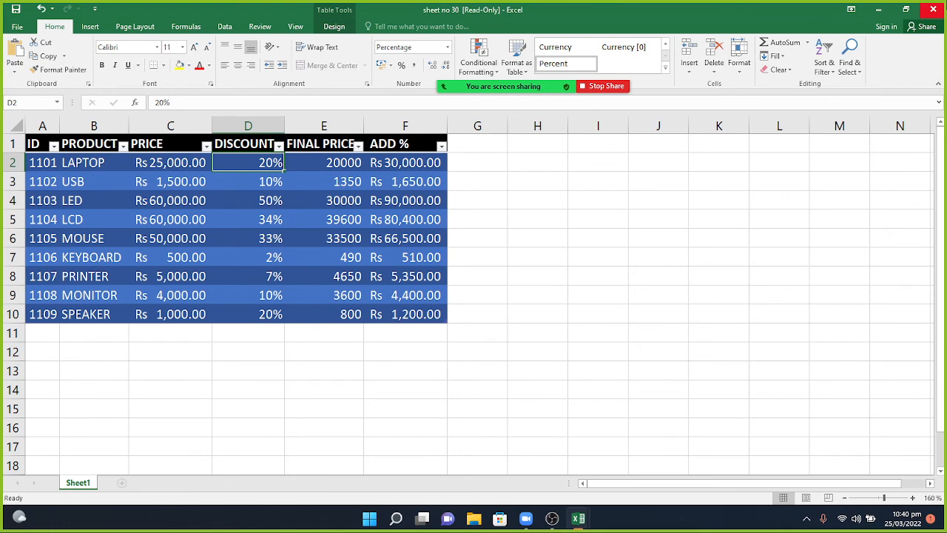
pyautogui.click(934, 9)
pyautogui.click(466, 270)
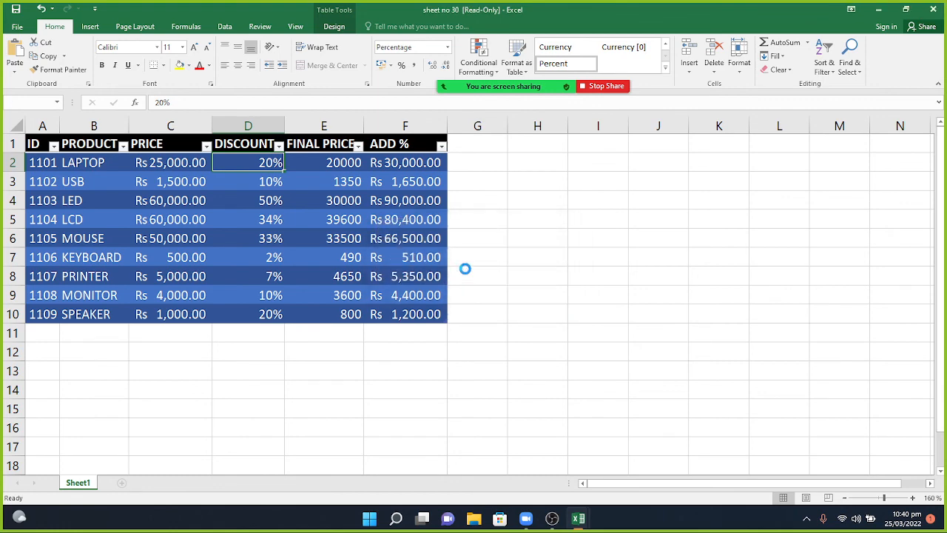
pyautogui.moveTo(441, 87)
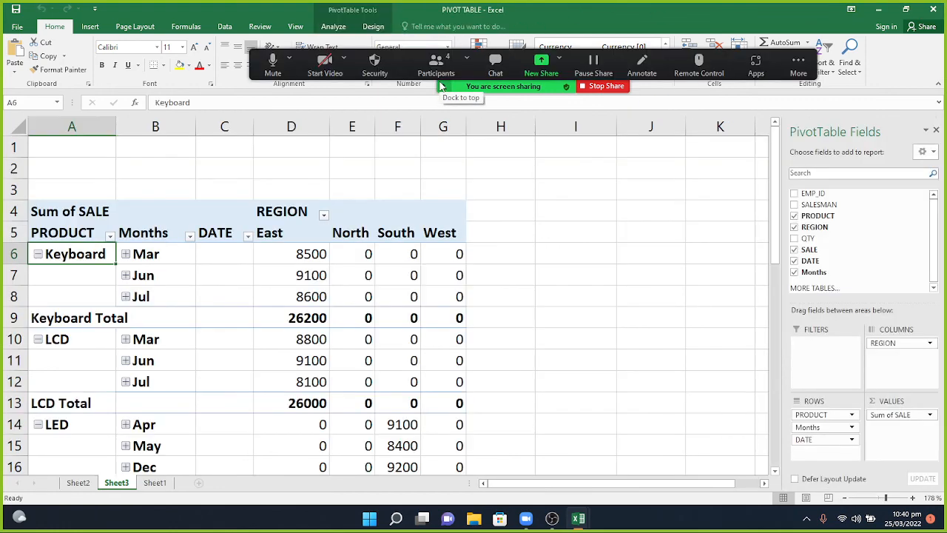
pyautogui.click(493, 65)
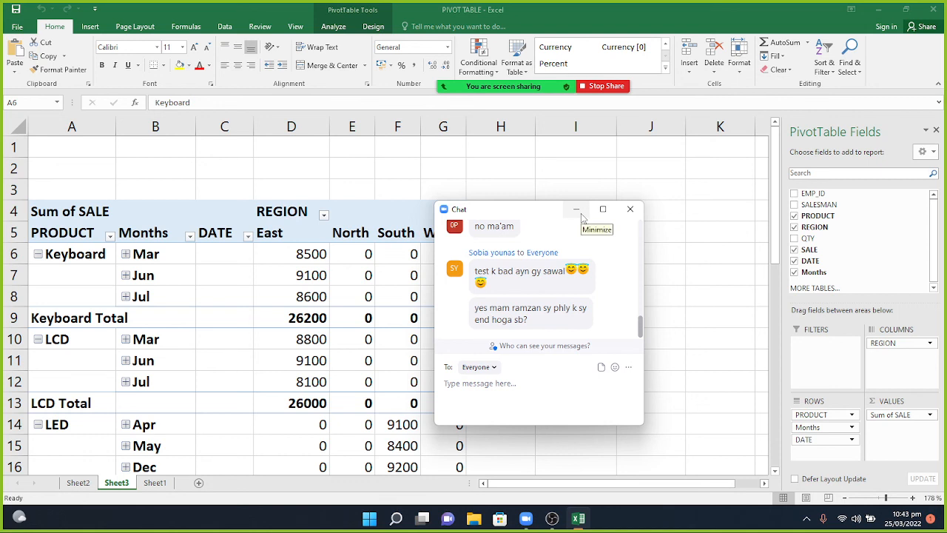
# Stop Share on the sharing bar, then choose End Meeting for All.
pyautogui.moveTo(601, 74)
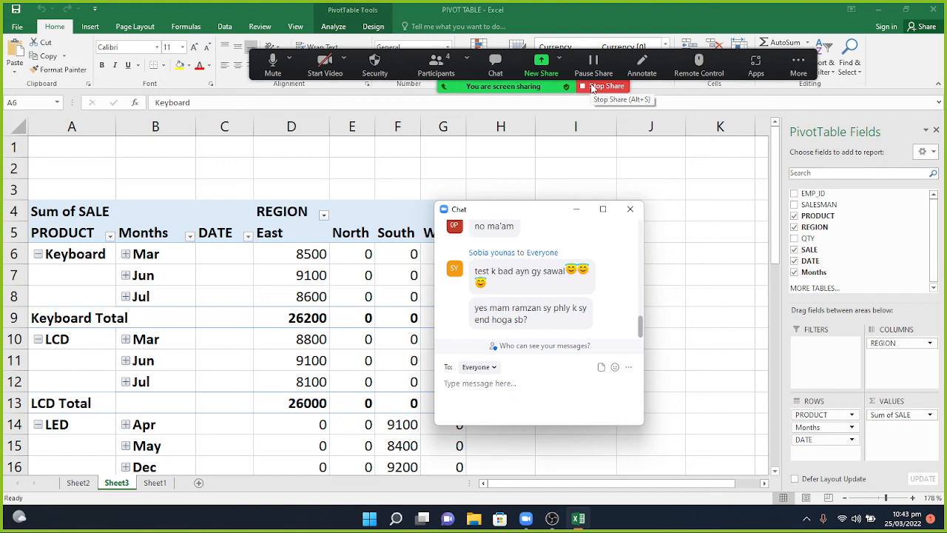
pyautogui.click(592, 88)
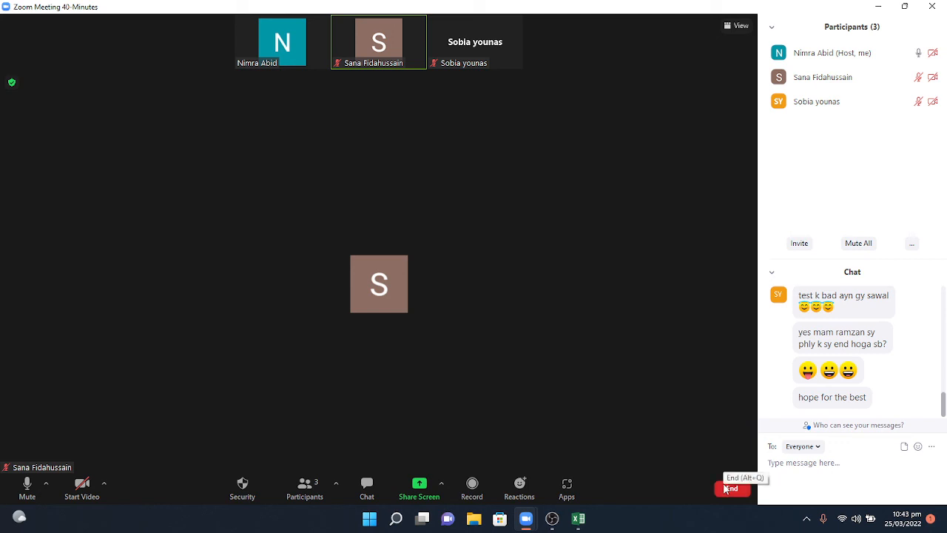
pyautogui.click(730, 488)
pyautogui.click(701, 433)
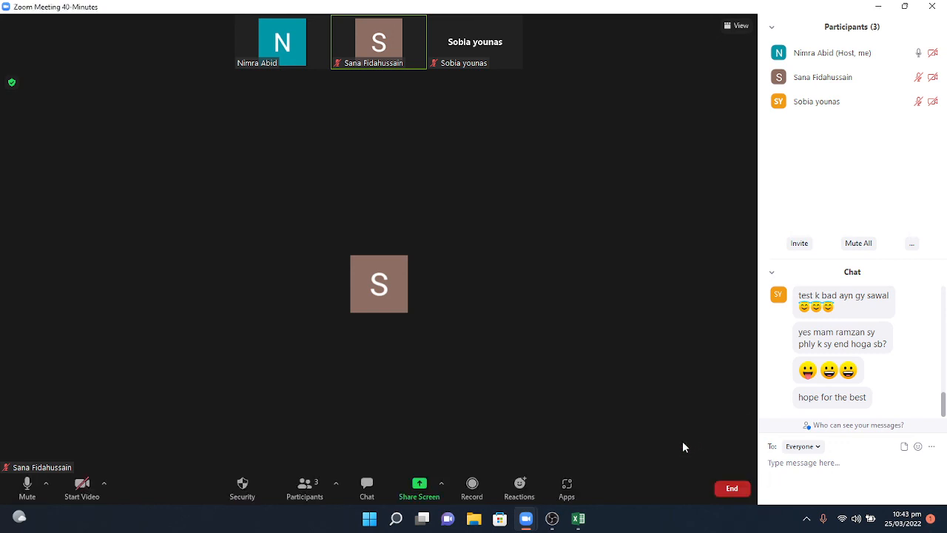
pyautogui.moveTo(577, 524)
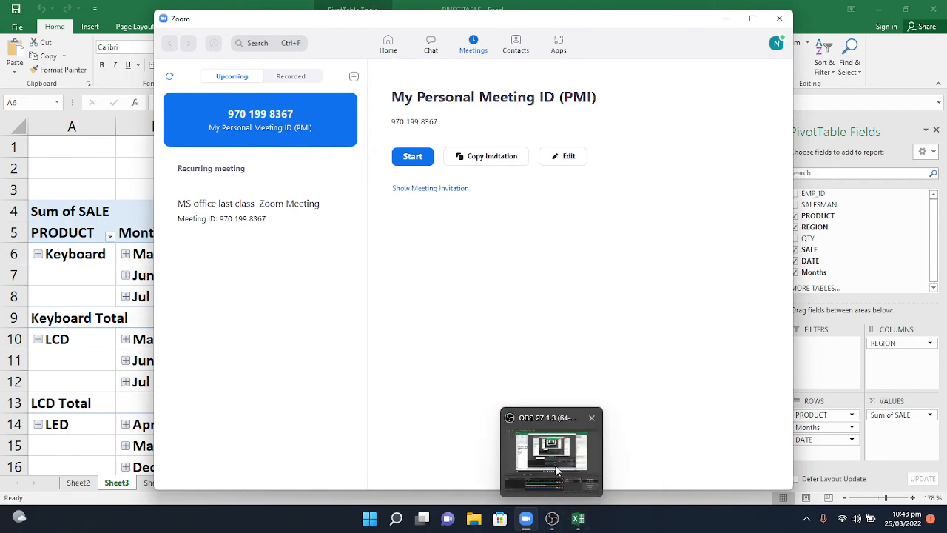